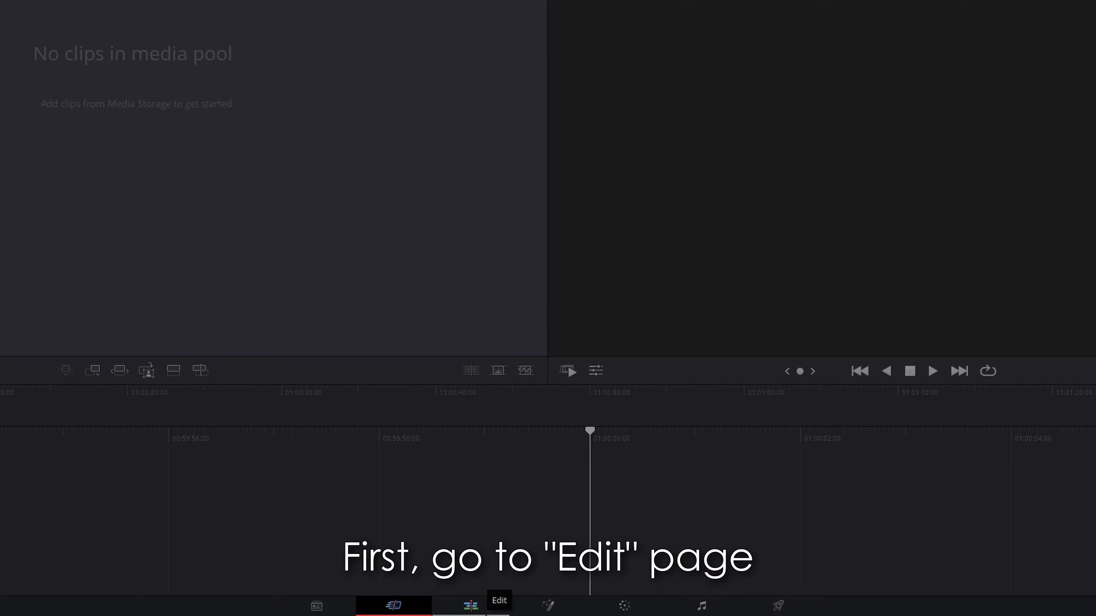
- On the Edit page with Effects shown, save the project's timeline frame rate as 60 fps
click(470, 606)
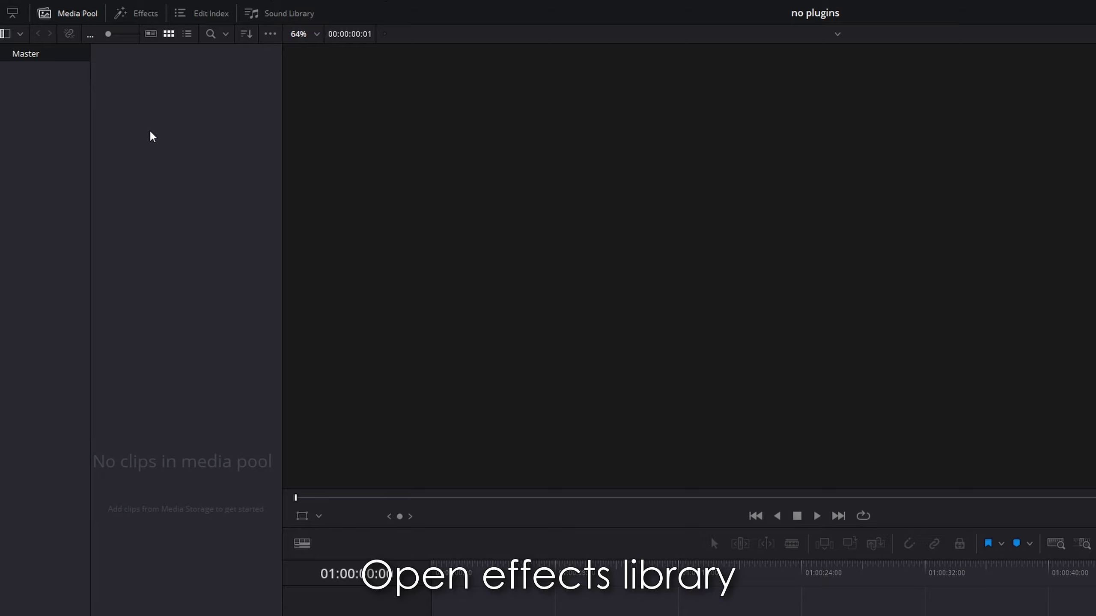
click(136, 17)
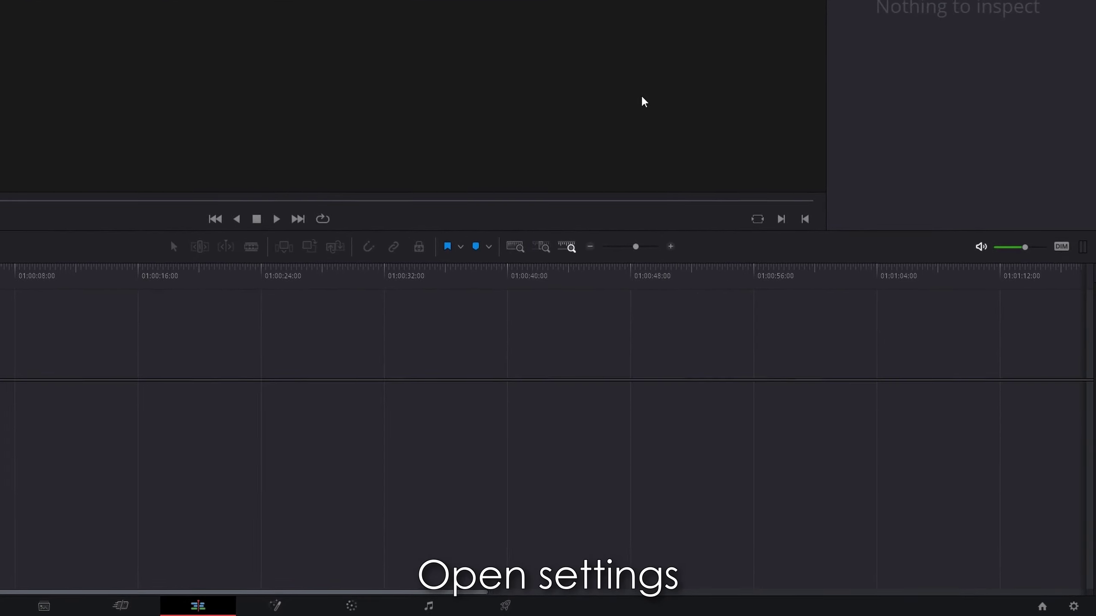
click(1073, 606)
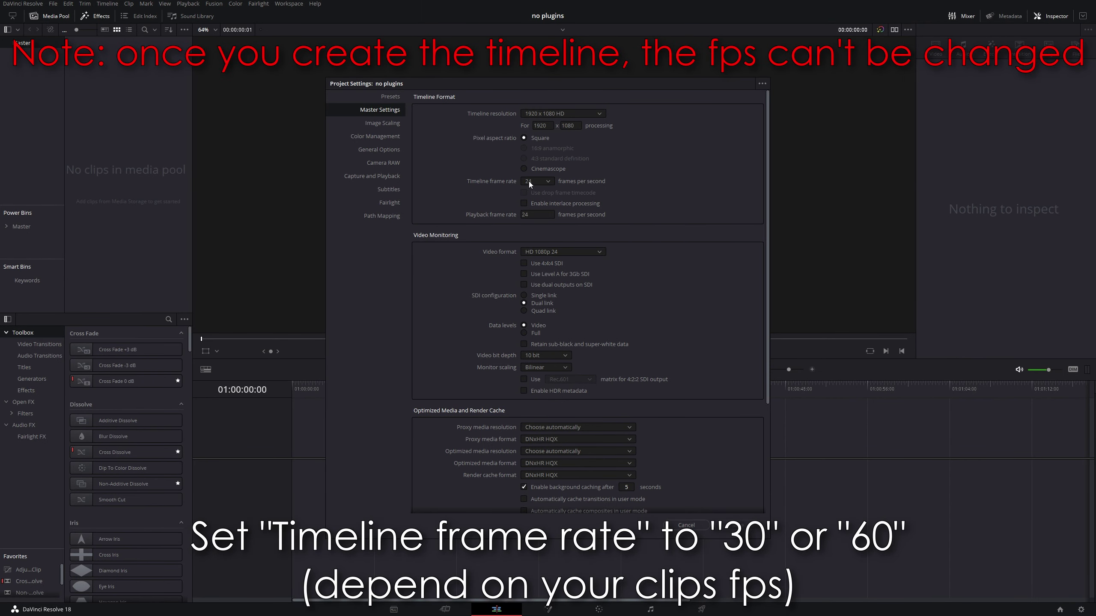
click(527, 180)
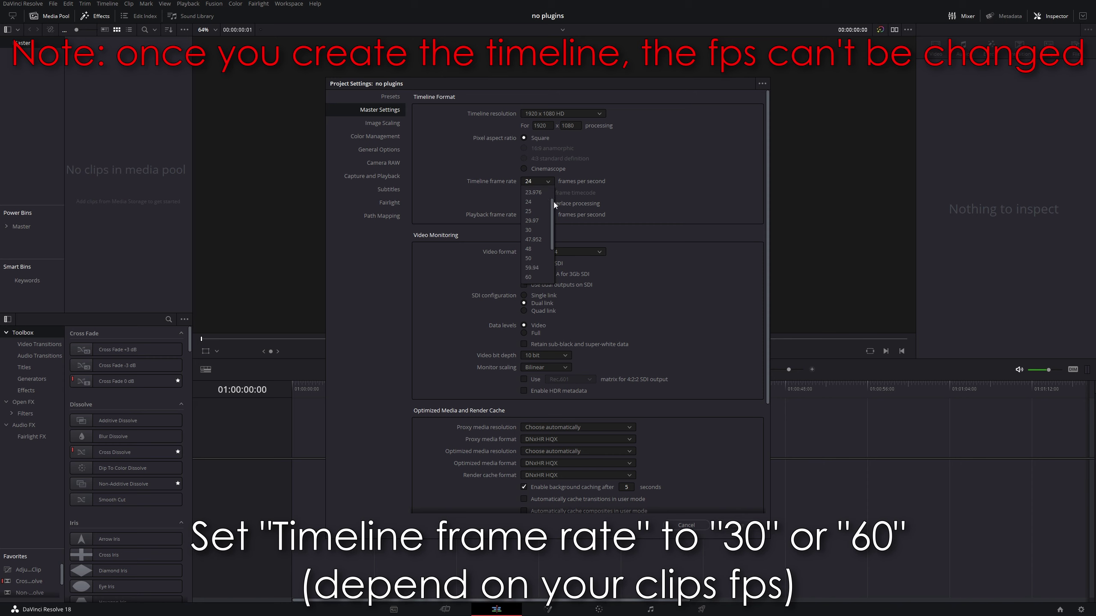
scroll(553, 205, down, 1)
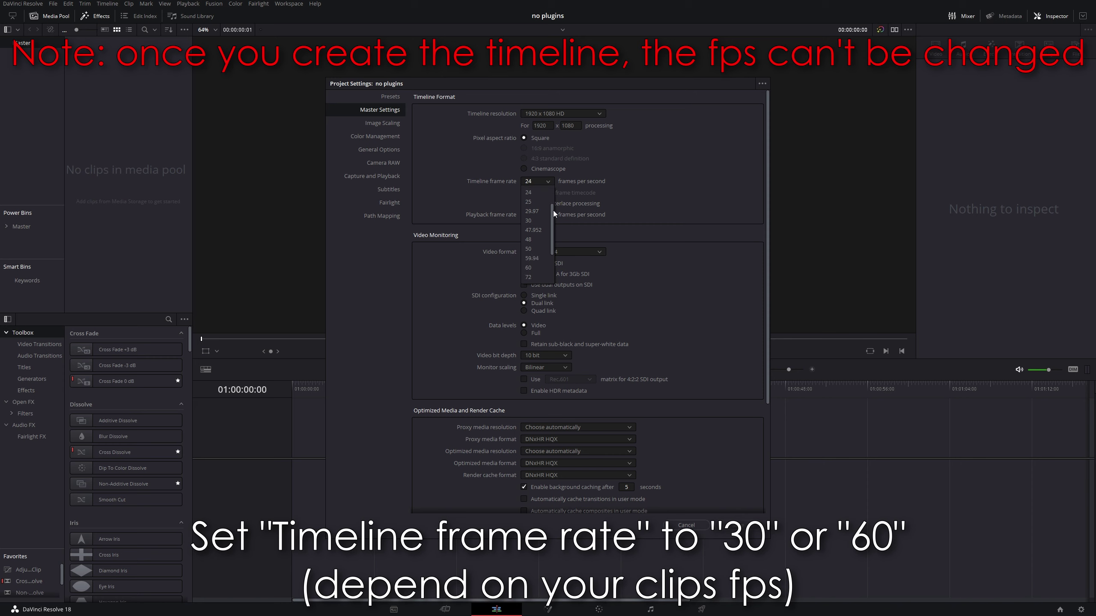
click(535, 270)
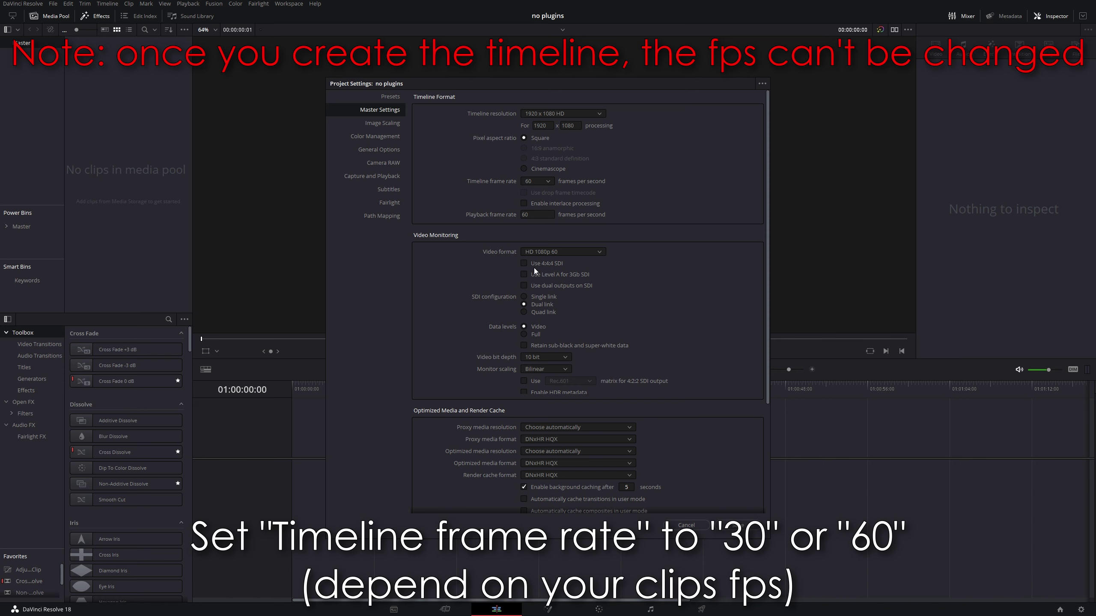
click(739, 525)
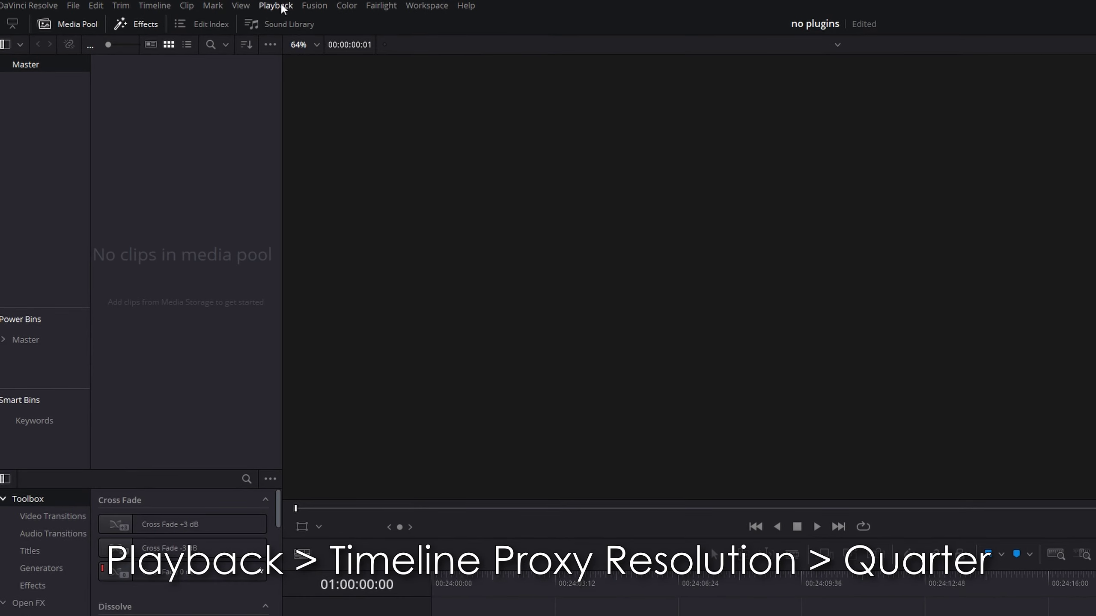
- Set the timeline proxy resolution to Quarter
click(282, 7)
mouse_move(319, 51)
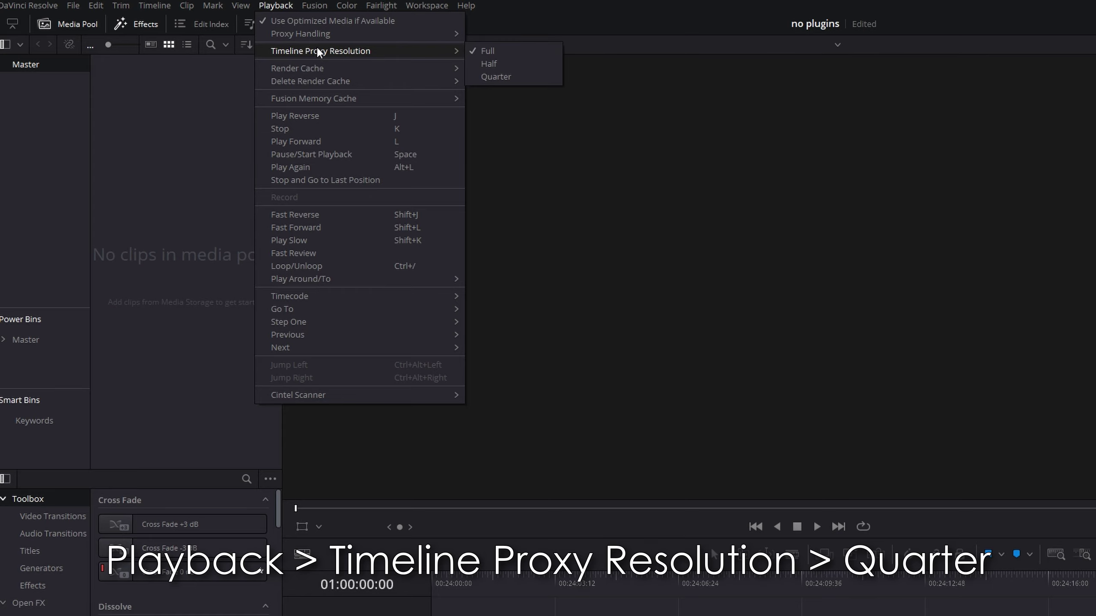
click(518, 76)
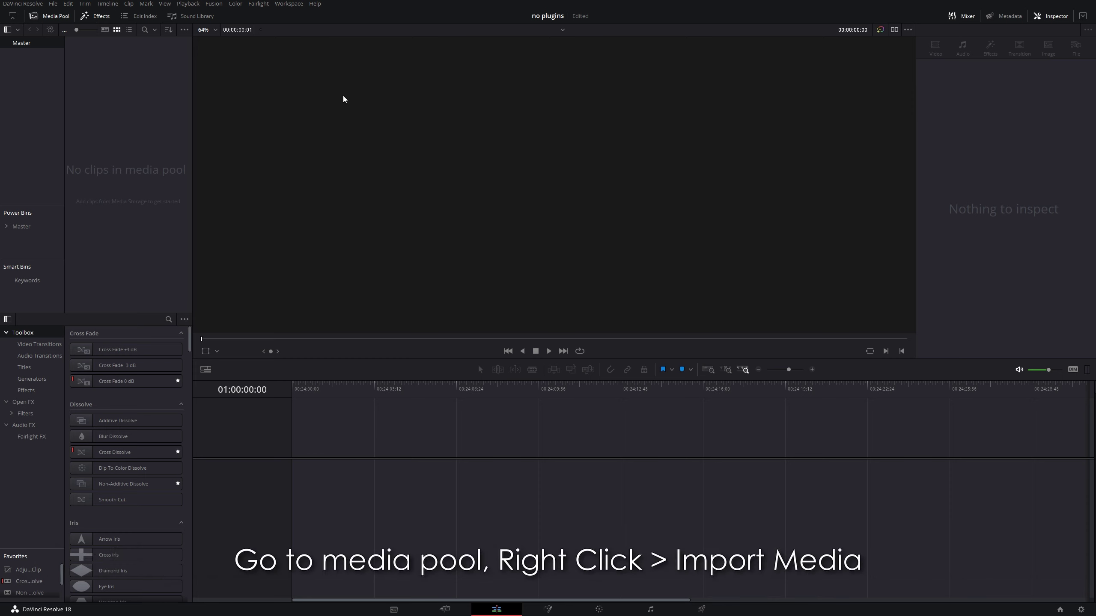
- Import the Decals song mp3 and the three Valorant gameplay mp4 clips into the media pool
right_click(136, 108)
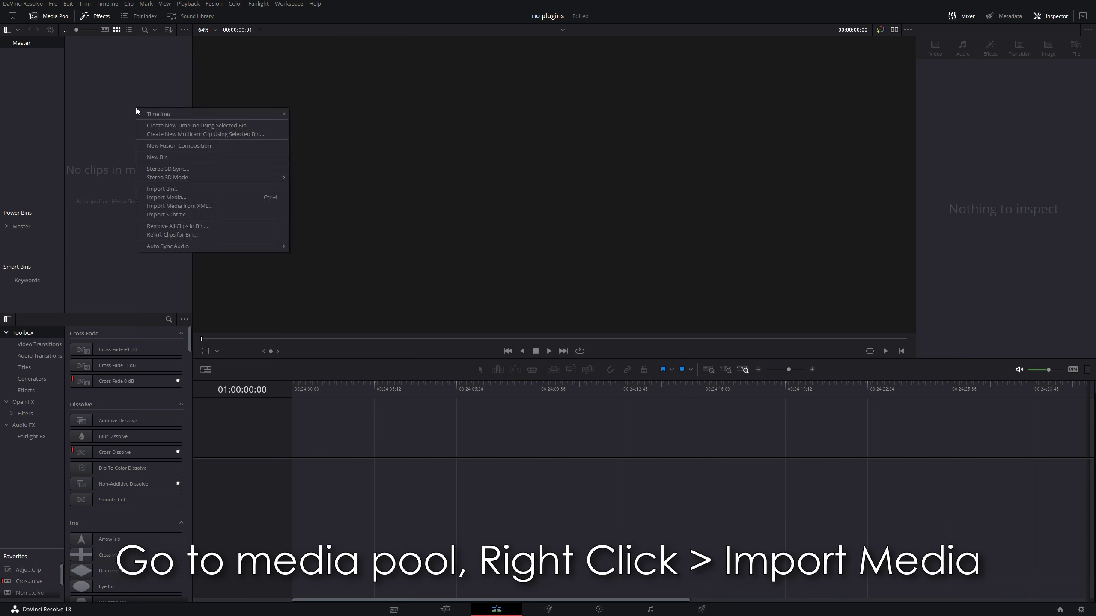
click(185, 196)
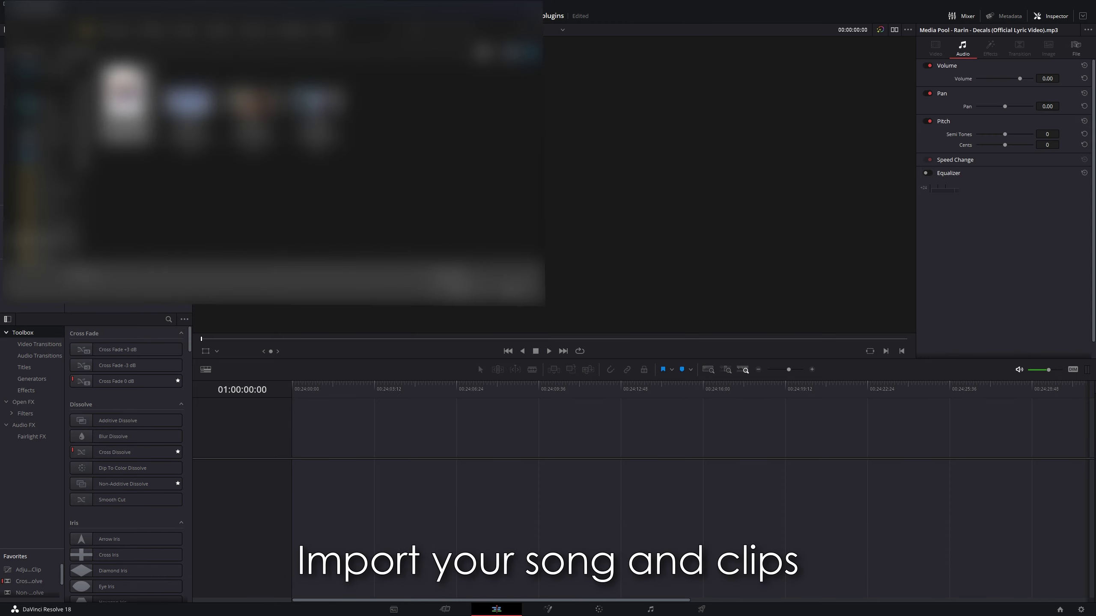
drag(126, 145, 393, 152)
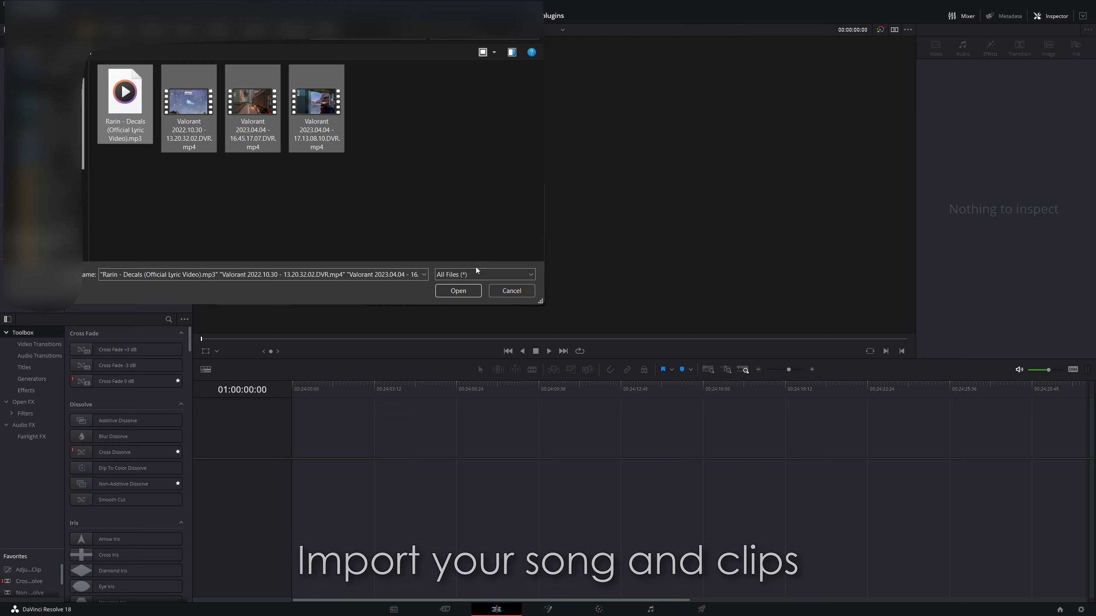
click(455, 290)
click(90, 59)
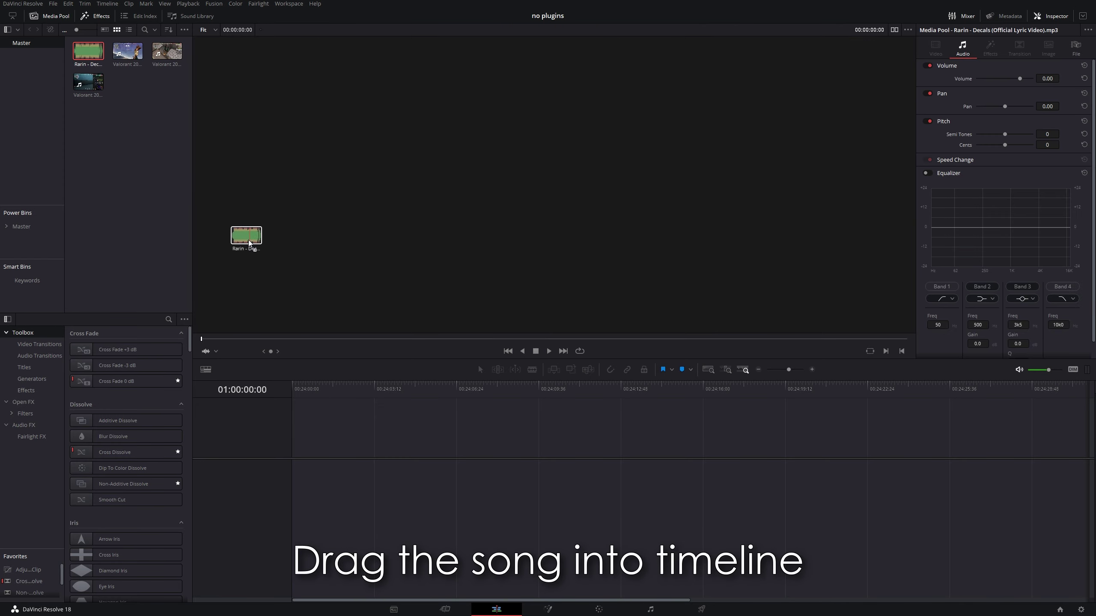
- Add the Decals song to Audio 2 and park the playhead at 01:00:05:16
mouse_move(90, 59)
mouse_down()
mouse_move(309, 519)
mouse_move(297, 522)
mouse_move(322, 542)
mouse_up()
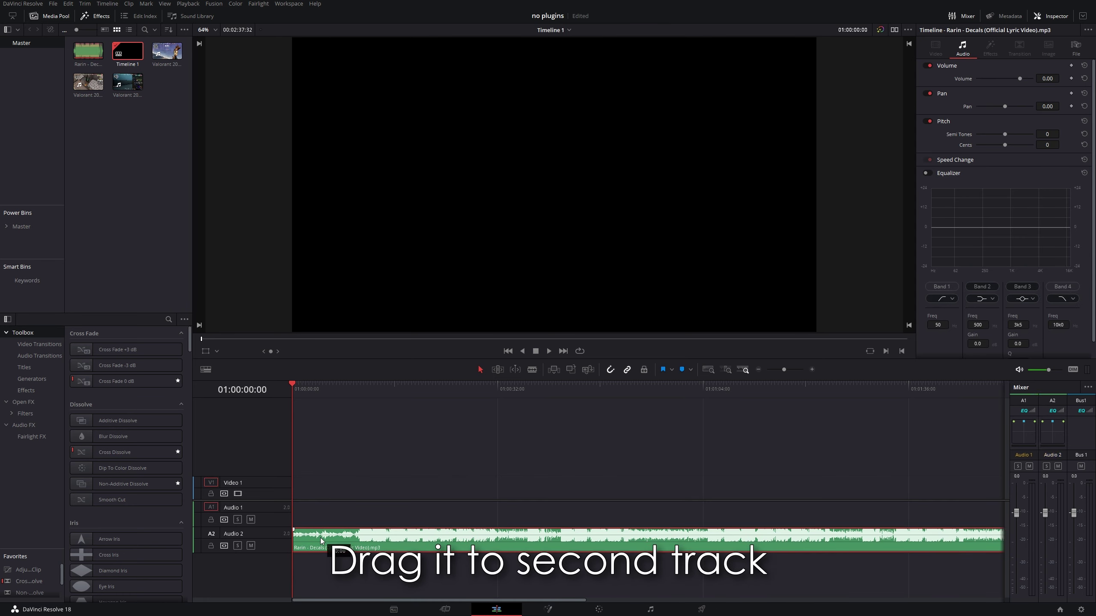
click(312, 406)
key(space)
drag(300, 391, 314, 391)
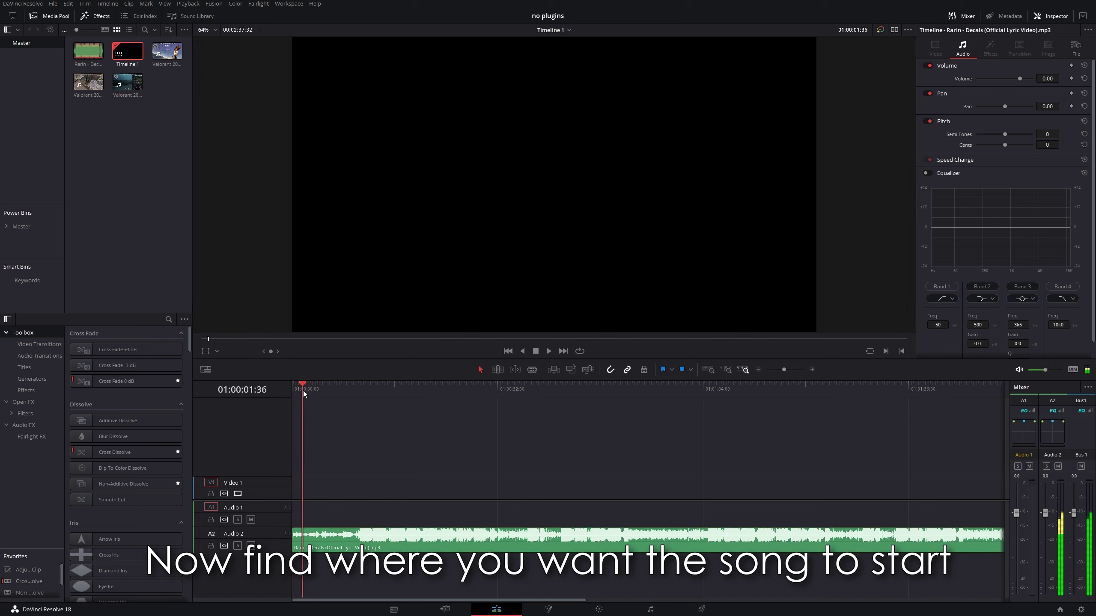
key(space)
click(326, 389)
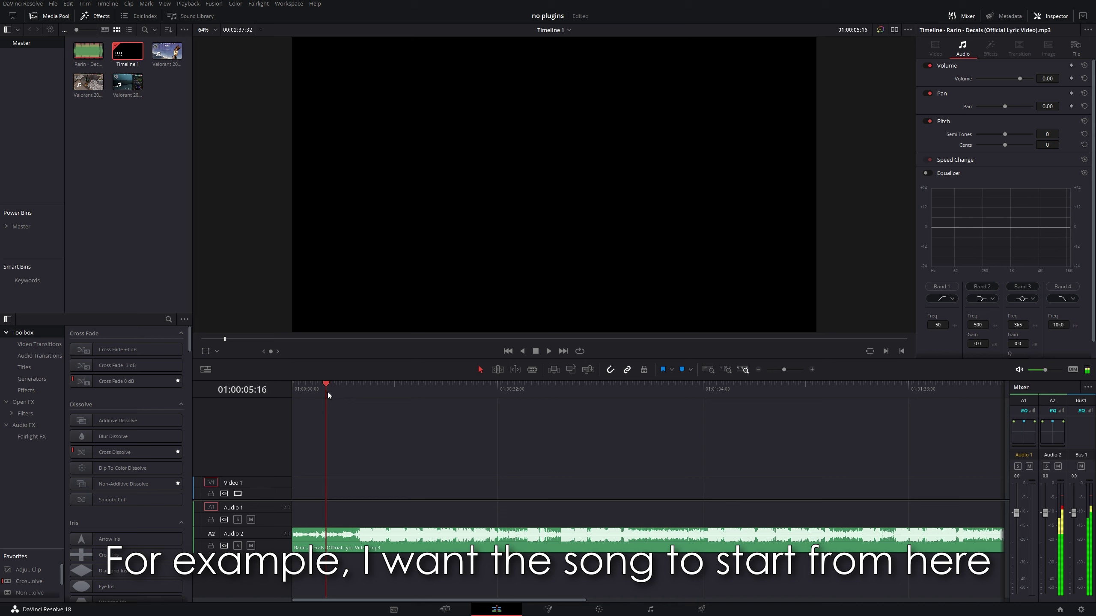
- Cut the song at 01:00:05:16, delete the opening piece, and slide the rest to the start
click(348, 543)
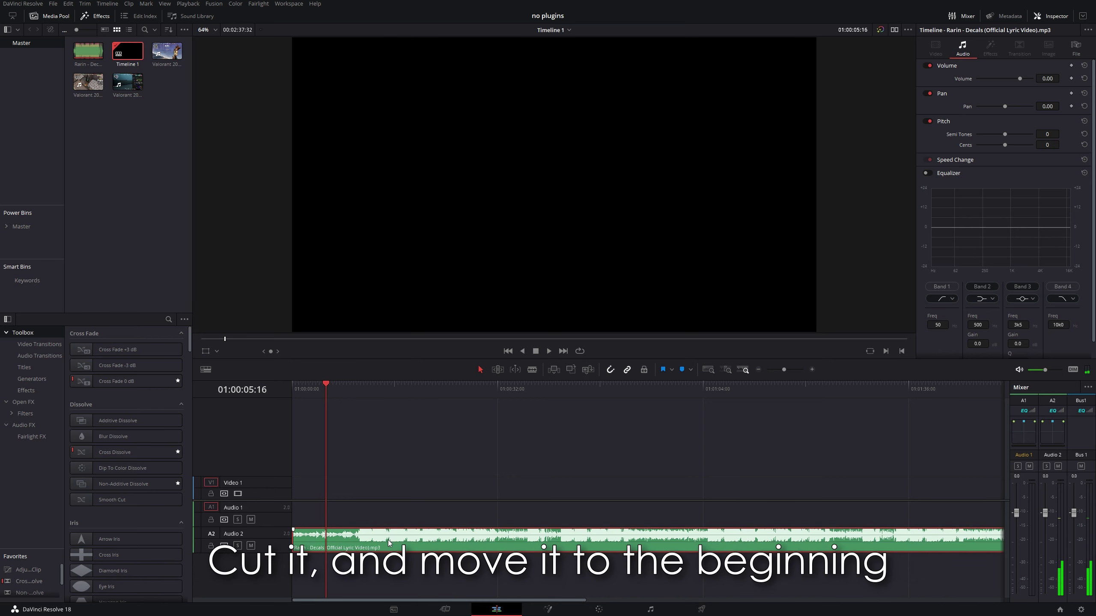
key(ctrl+b)
click(304, 536)
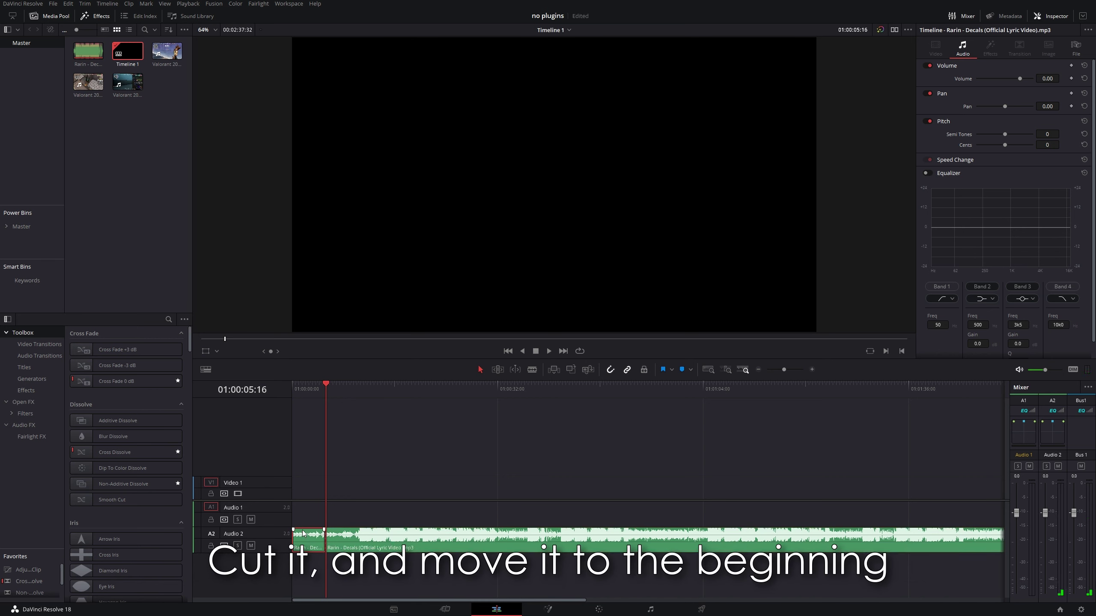
key(BackSpace)
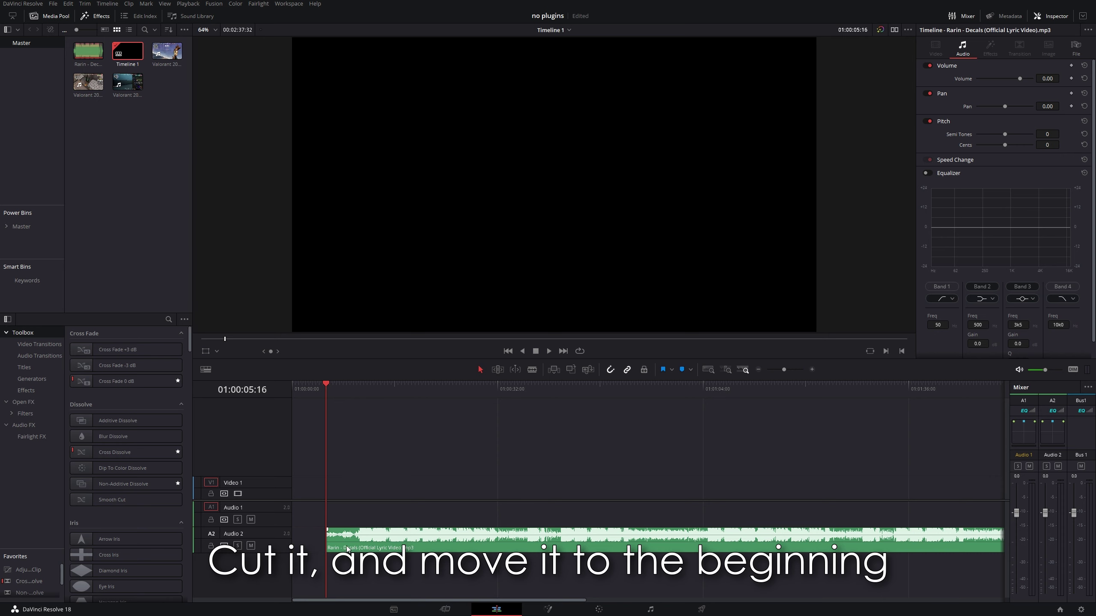
click(347, 548)
drag(344, 550, 311, 548)
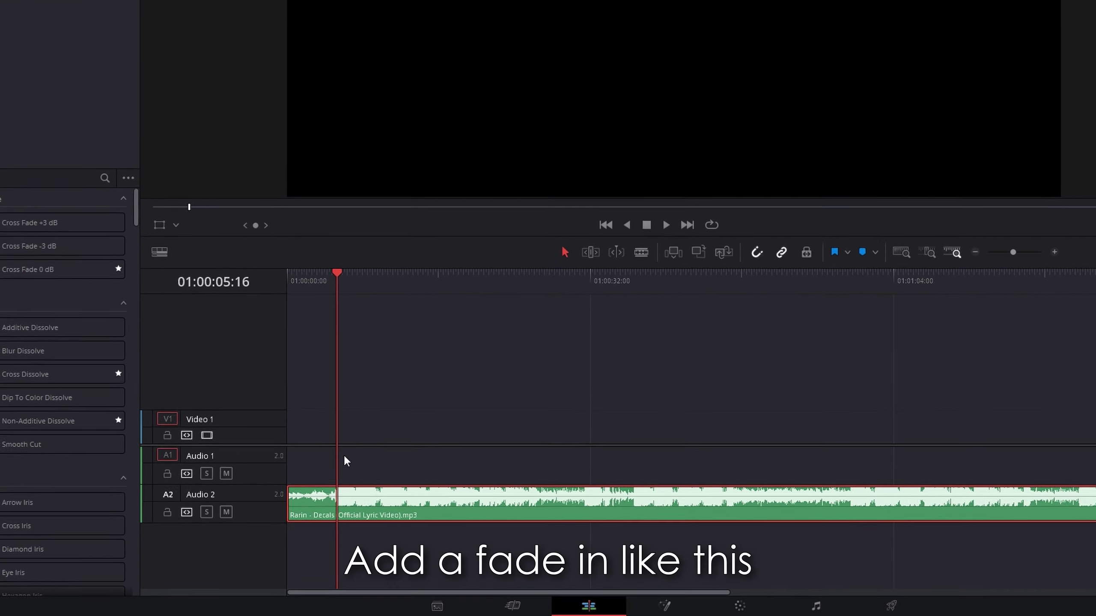
- Give the song a fade-in and lock the Audio 2 track
mouse_move(288, 488)
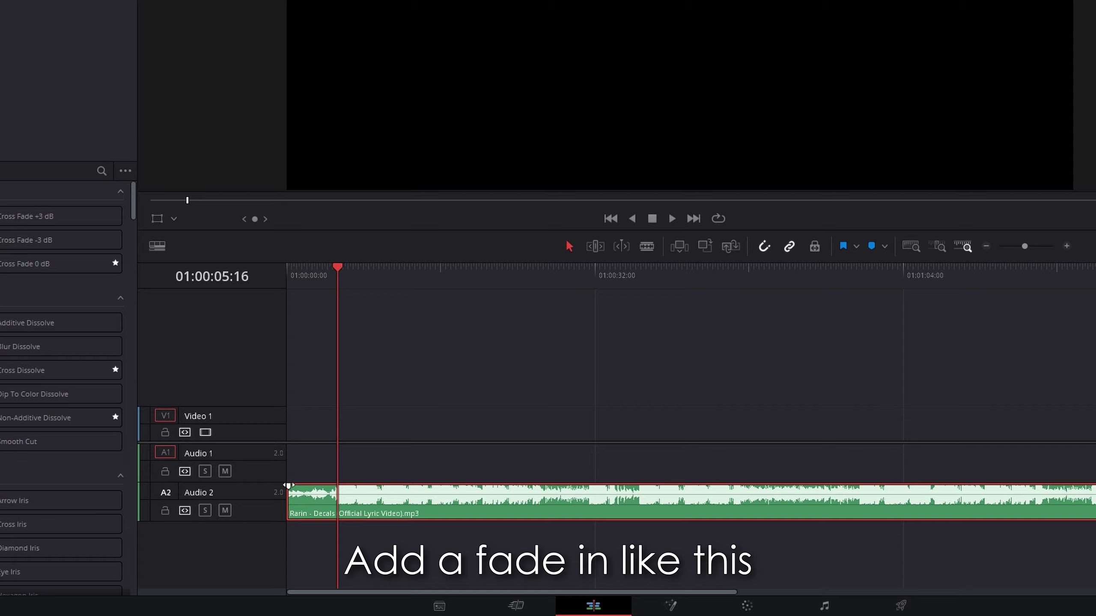
drag(288, 486, 313, 488)
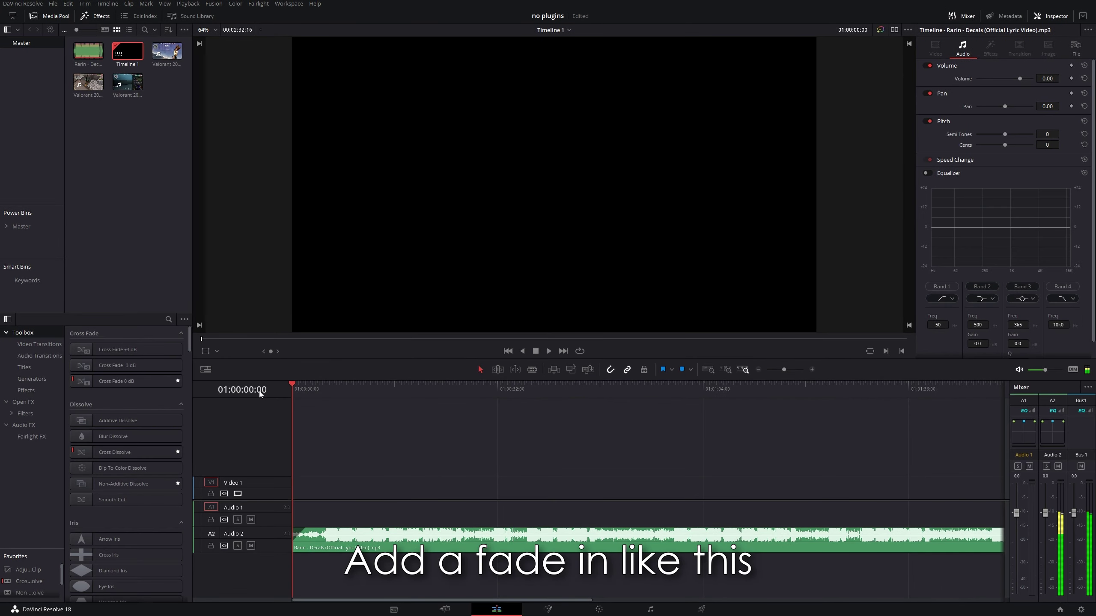
click(210, 546)
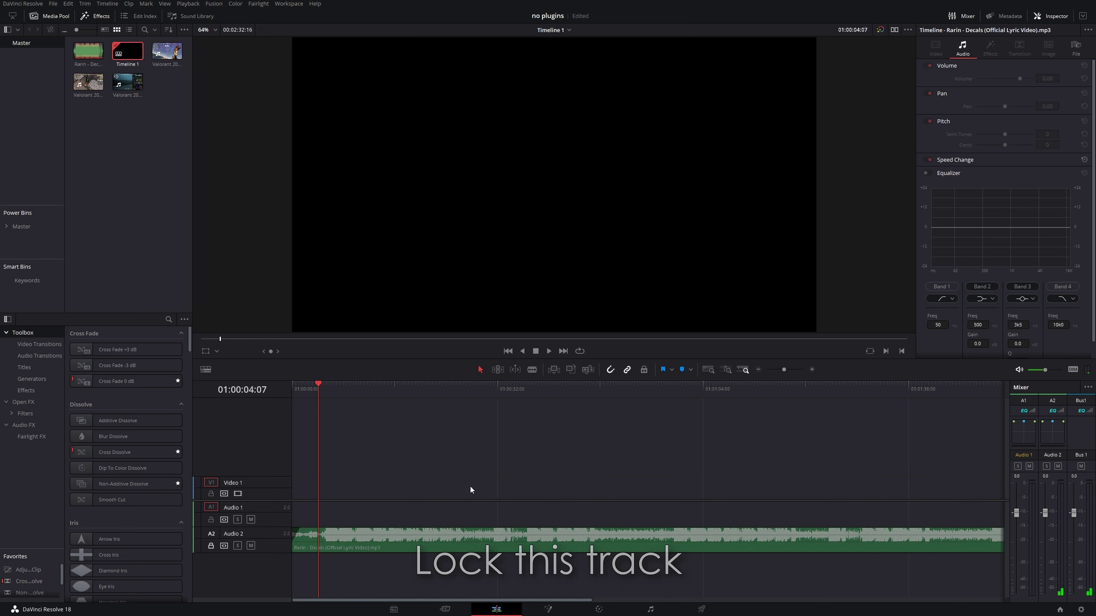
- Zoom into the timeline and place a marker on the song's first beat
key(ctrl+equal)
key(space)
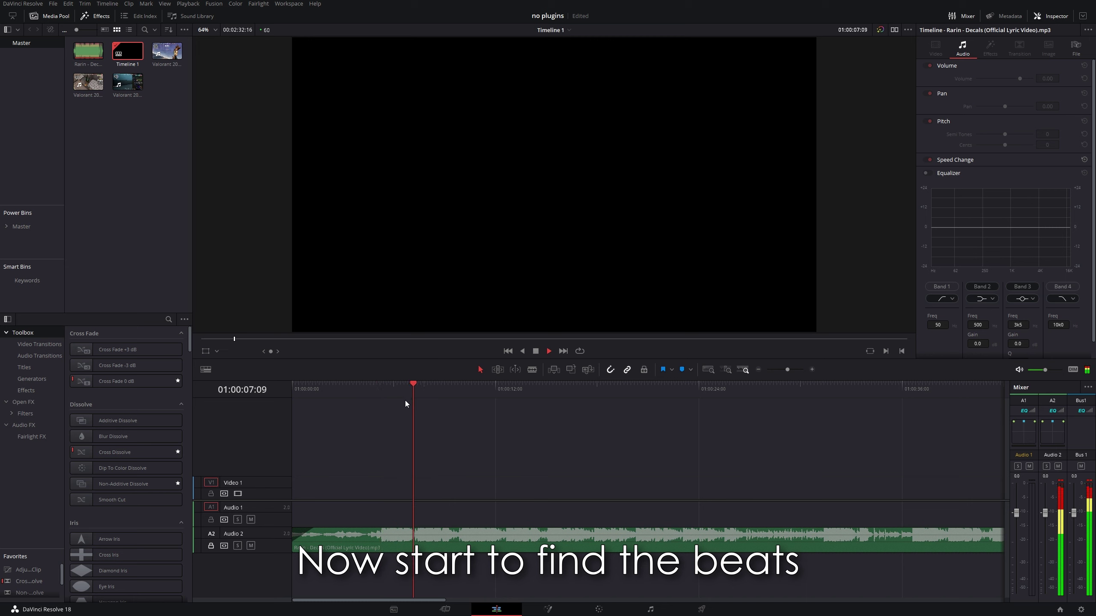
click(377, 388)
drag(377, 387, 380, 389)
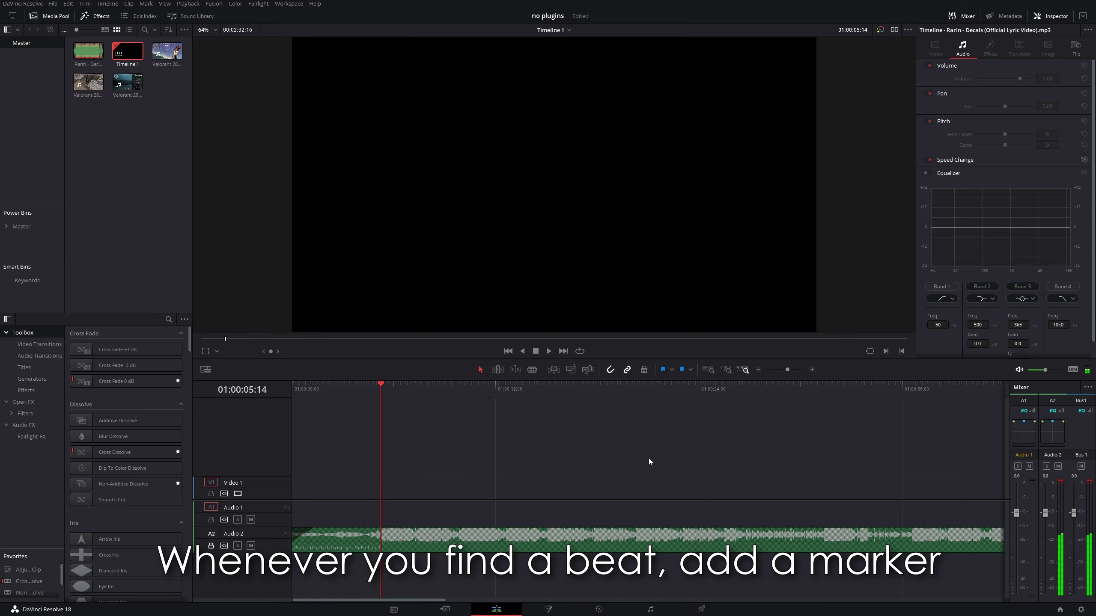
click(683, 371)
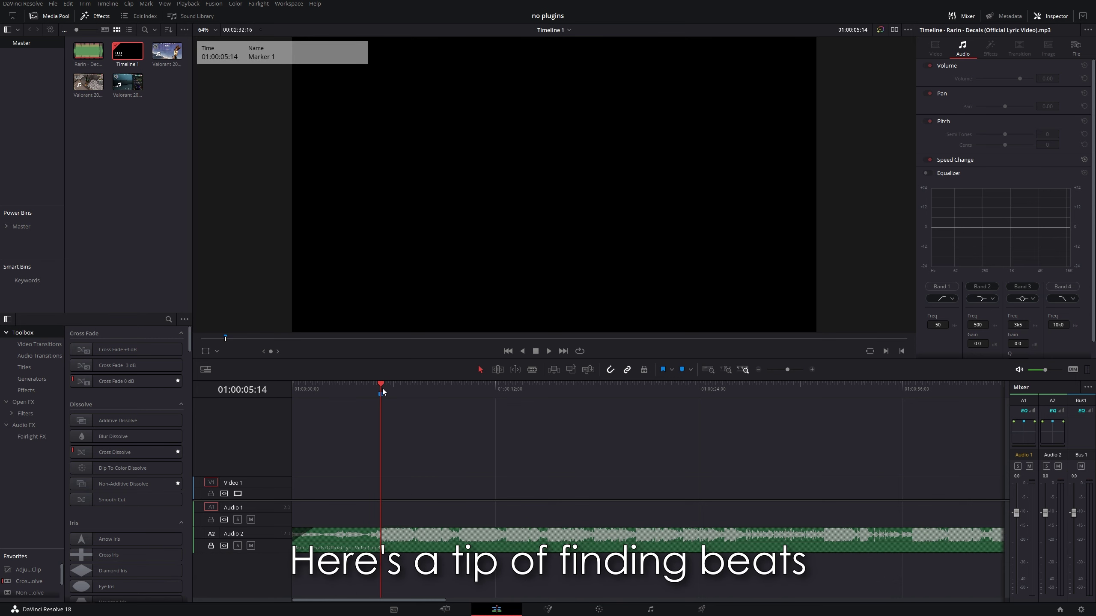
drag(381, 388, 371, 385)
key(space)
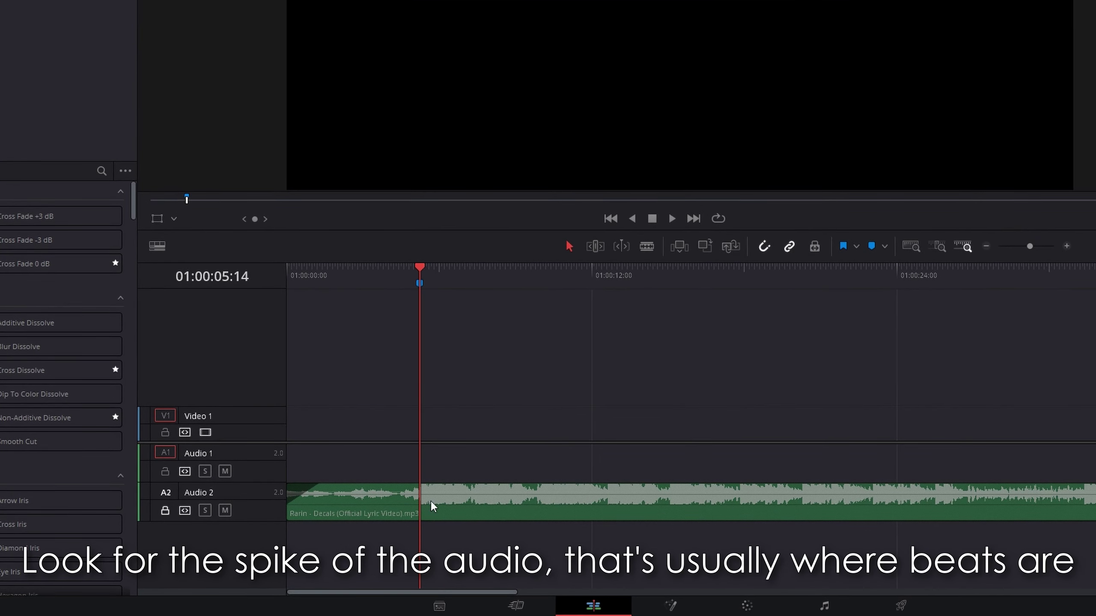
- Replay from 01:00:03:56 and drop markers on the following beats with M
key(space)
drag(394, 278, 386, 279)
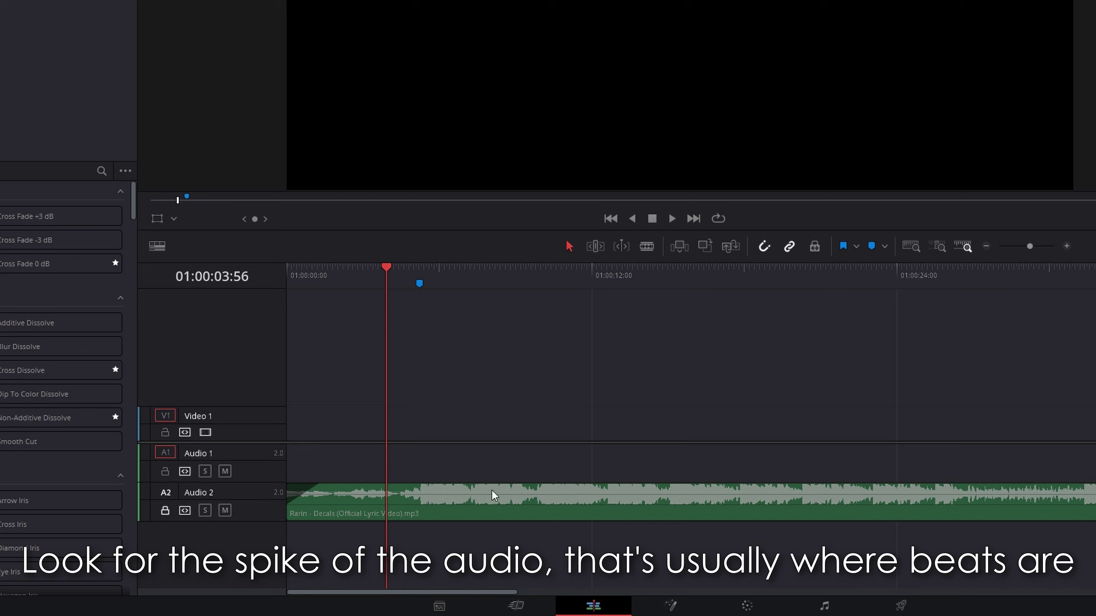
key(space)
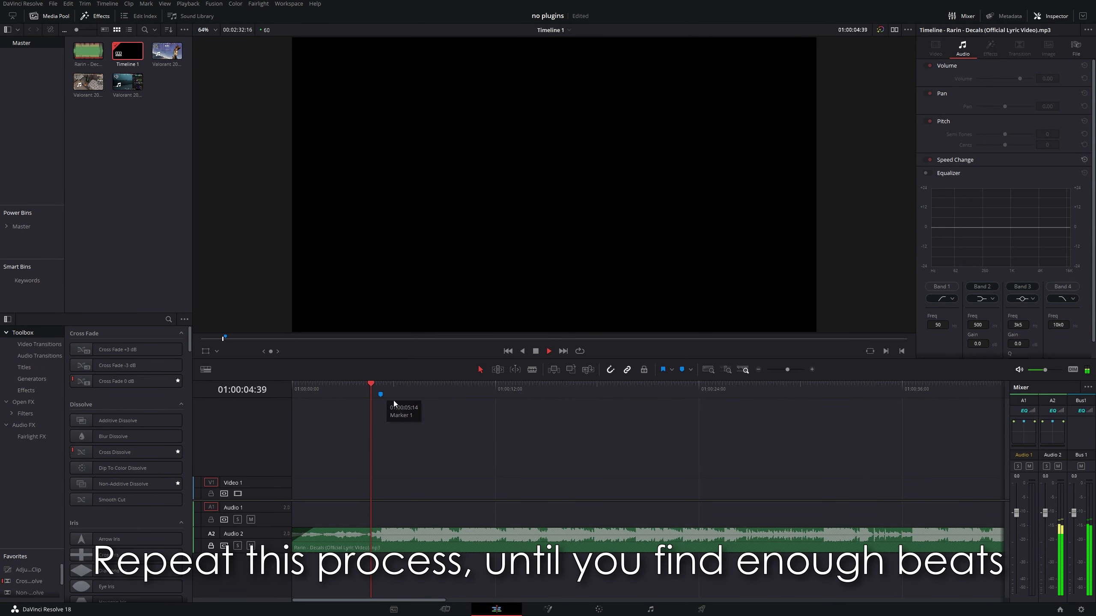
key(m)
key(m)
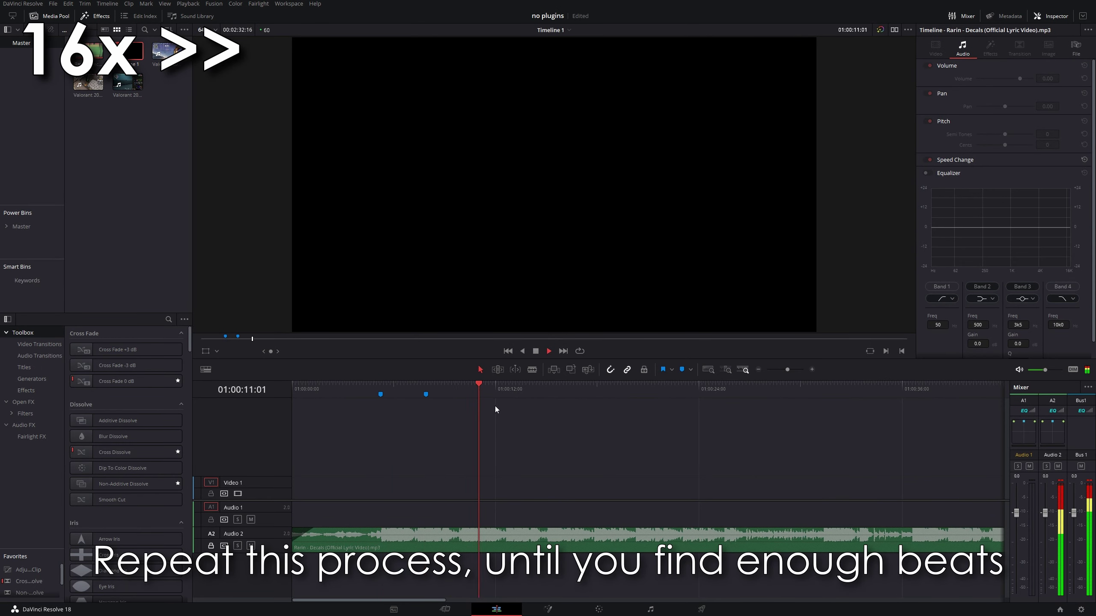
key(m)
key(m)
key(m)
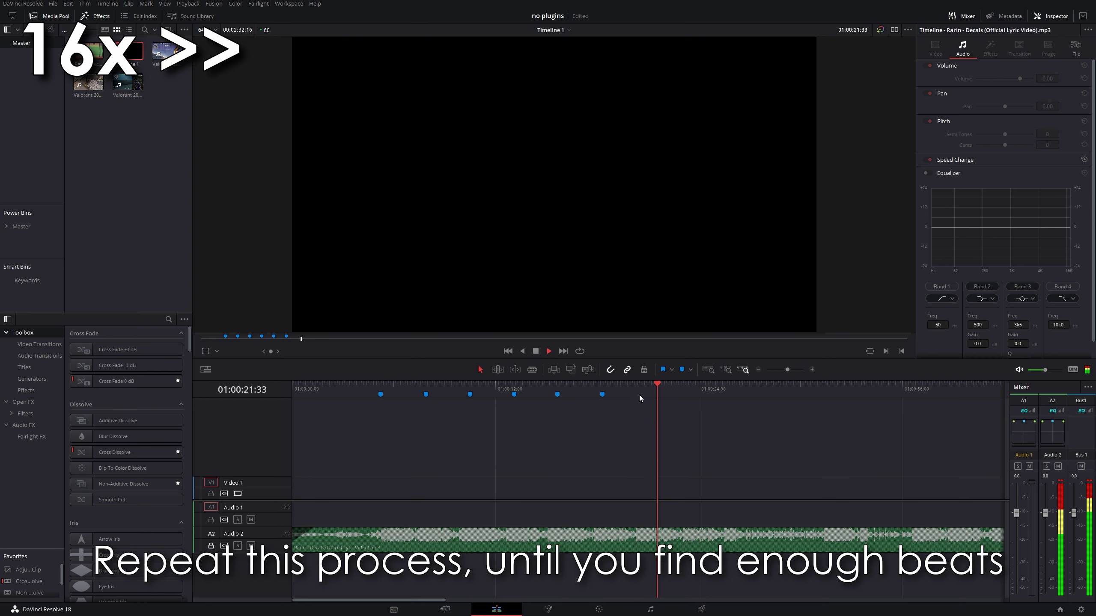
key(m)
key(space)
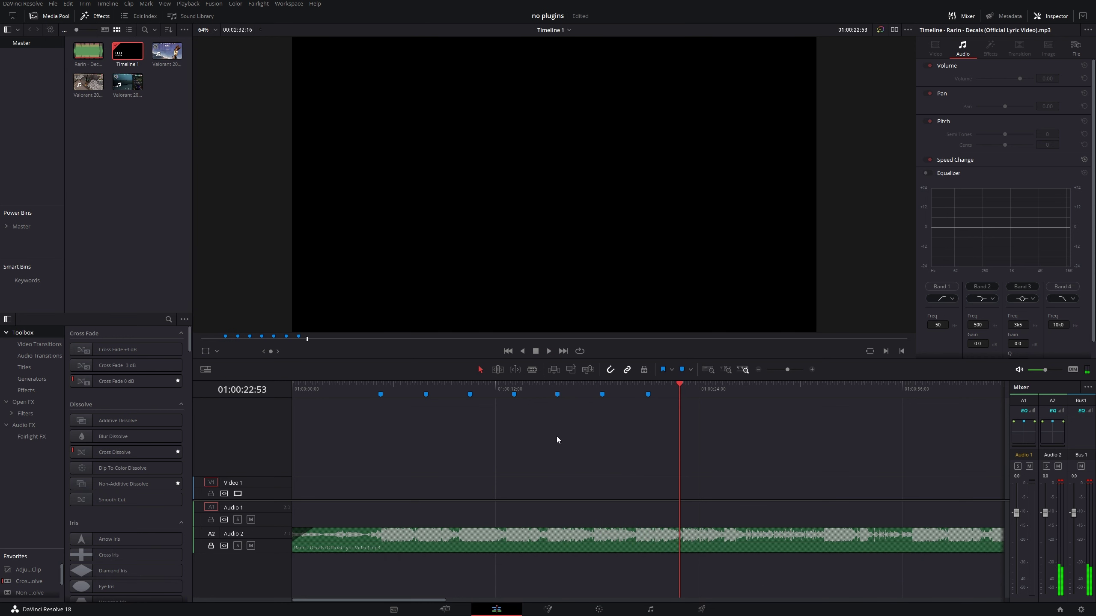
- Add the Valorant gameplay recording to the timeline and find the exact killmark frame
click(163, 53)
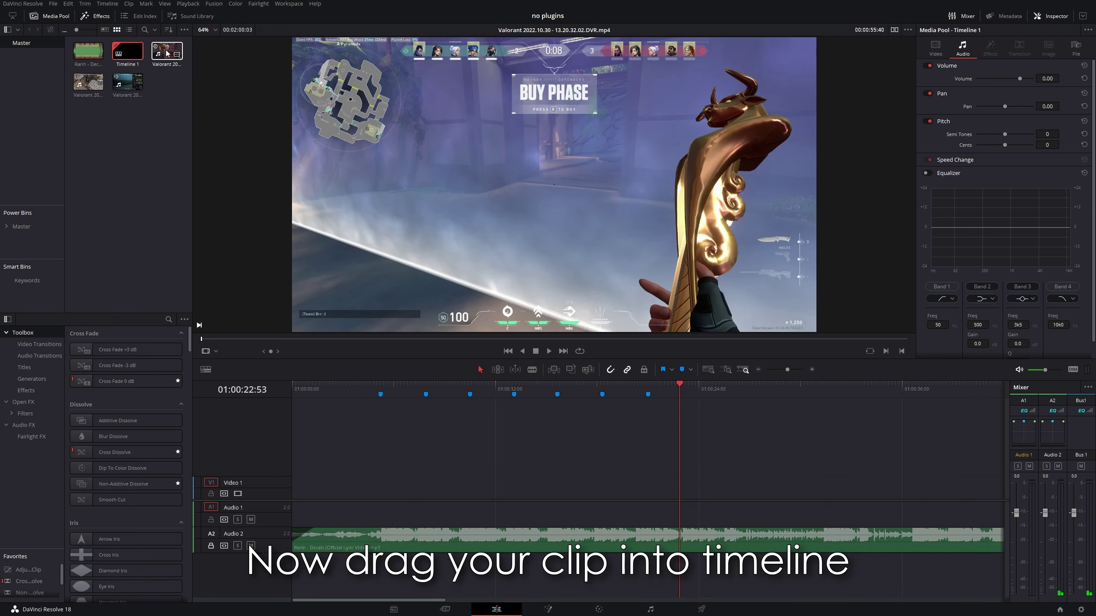
drag(163, 53, 365, 496)
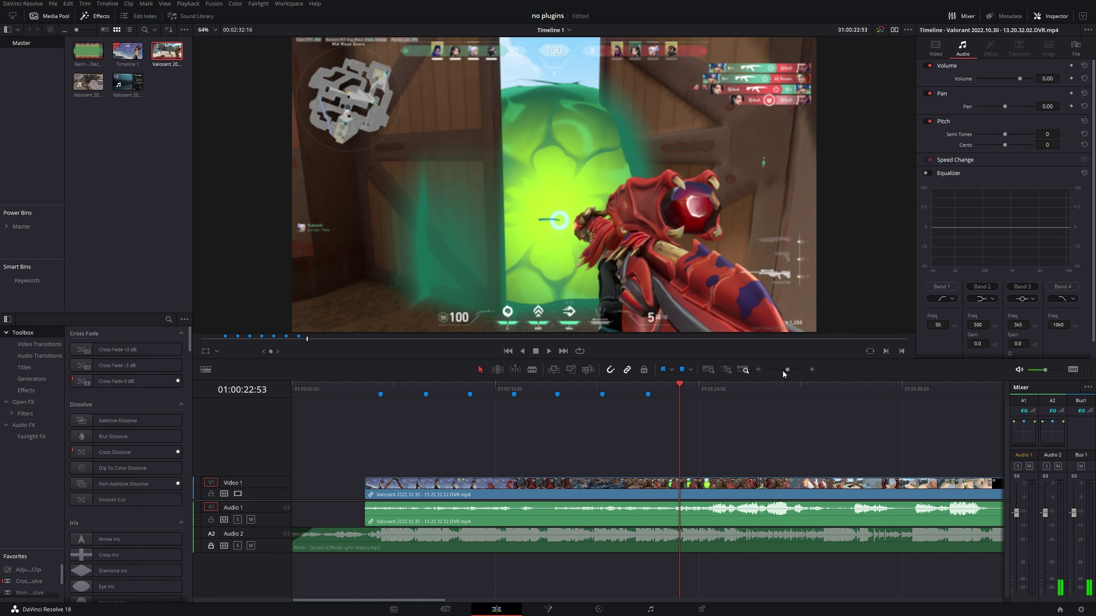
click(782, 370)
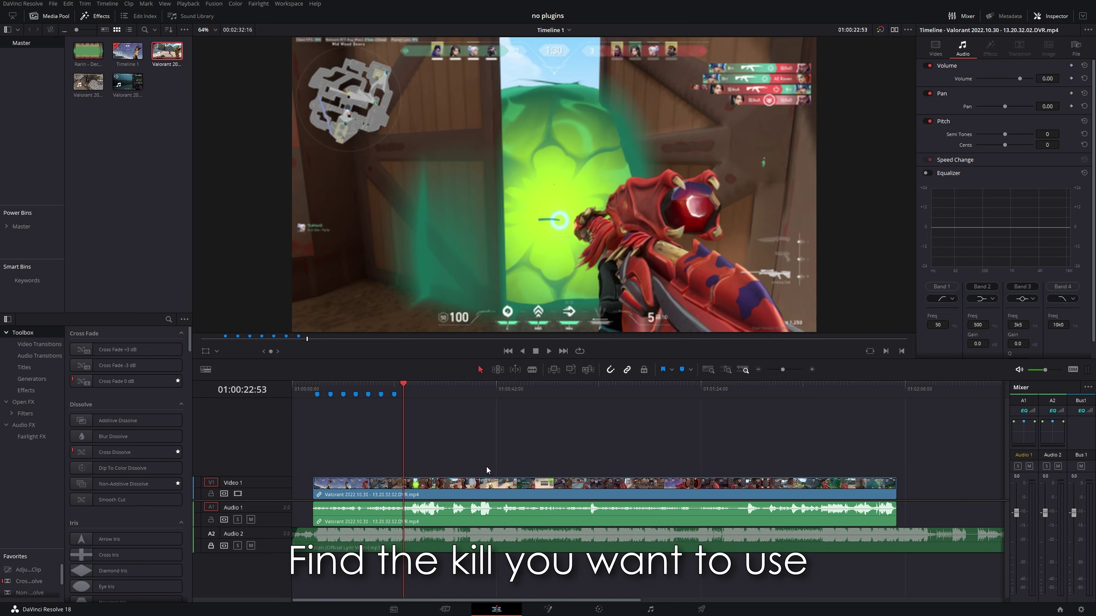
drag(802, 394, 881, 426)
key(Left)
key(Left)
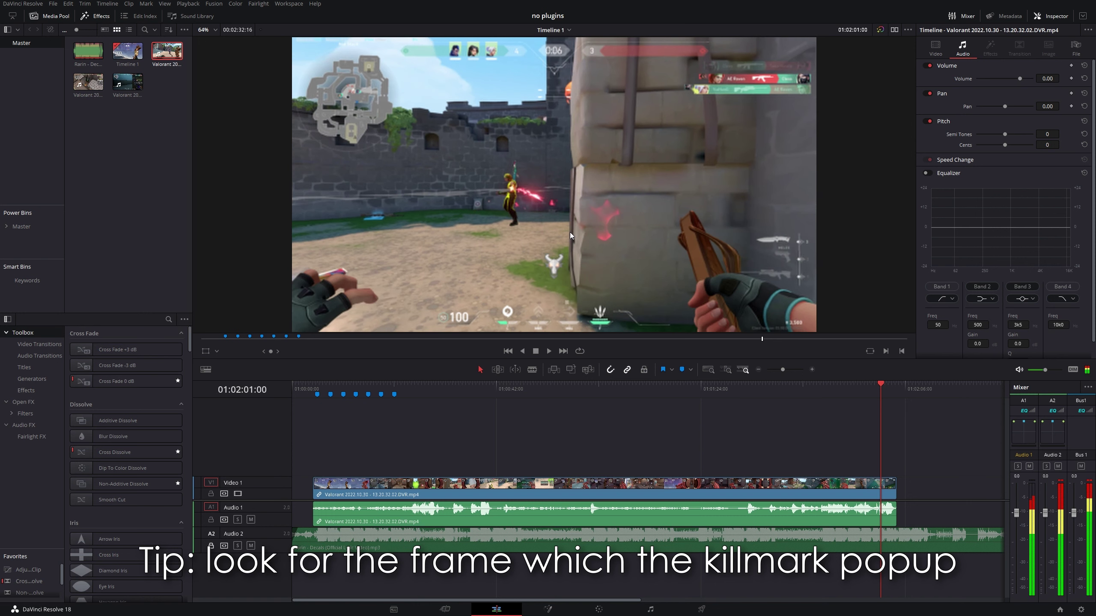
key(Left)
key(Left)
key(Right)
key(Right)
key(Right)
key(Left)
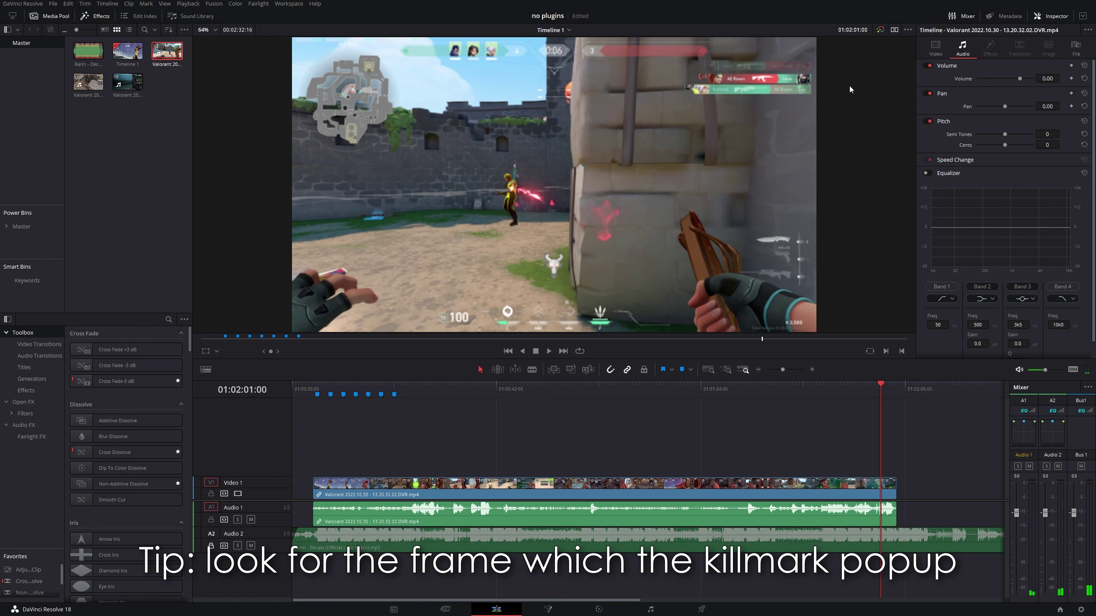
- Split the clip at the kill frame, delete the earlier footage, and move it toward the song start
click(784, 493)
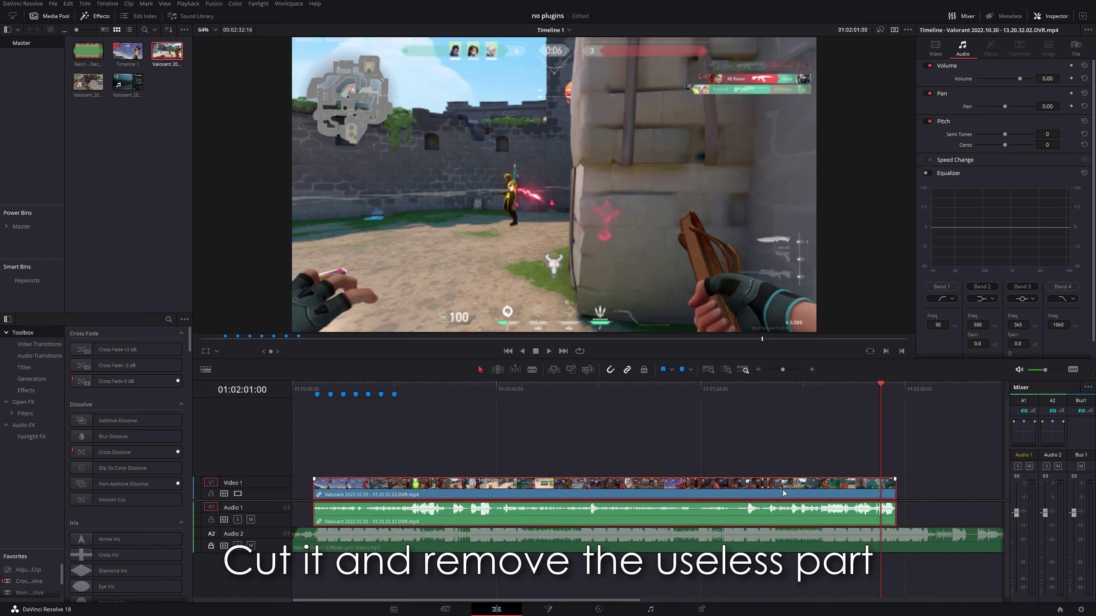
key(ctrl+b)
key(BackSpace)
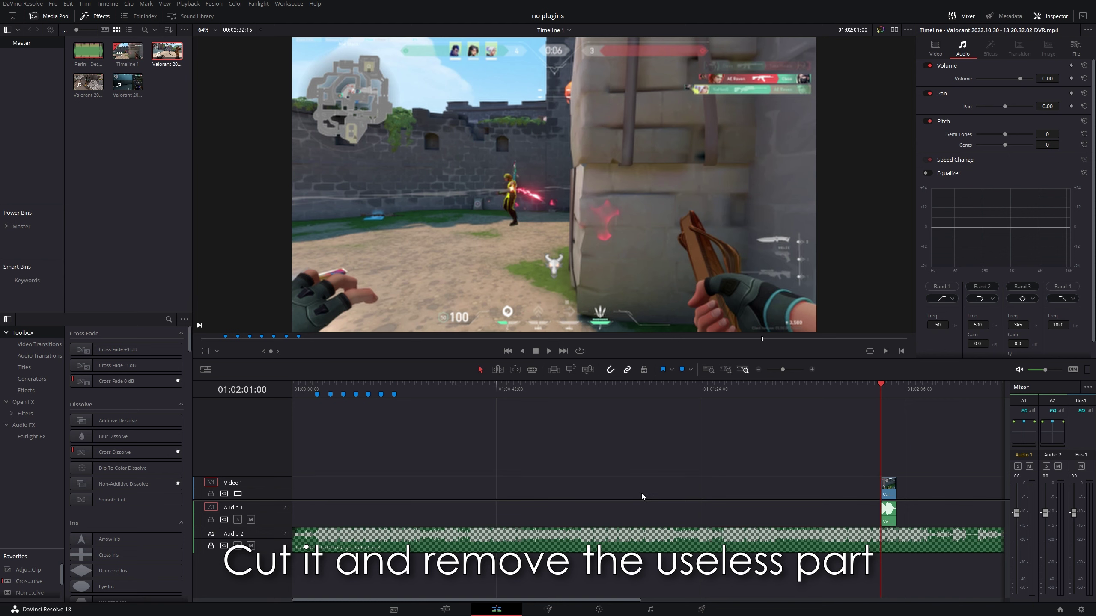
drag(889, 497, 567, 496)
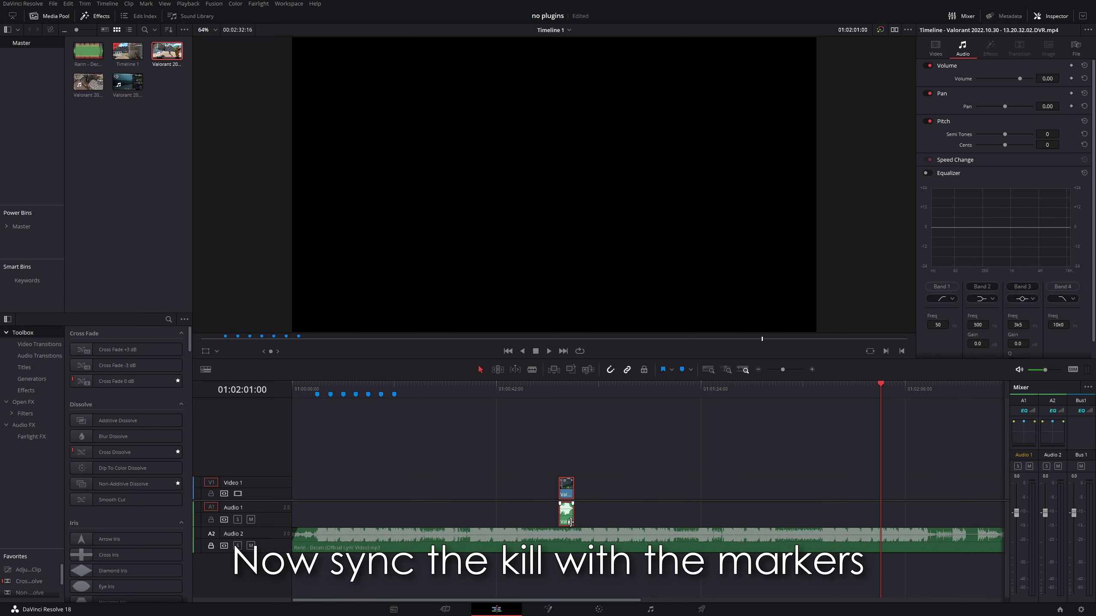
- Snap the kill clip onto the first blue beat marker, then zoom the timeline in
drag(565, 494, 329, 493)
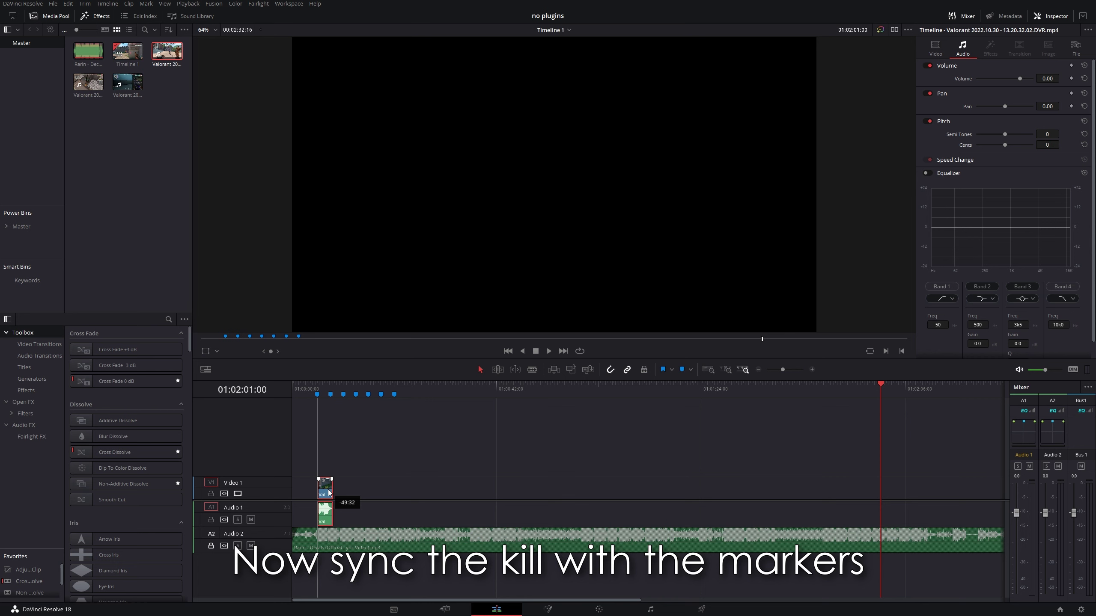
click(318, 395)
key(Home)
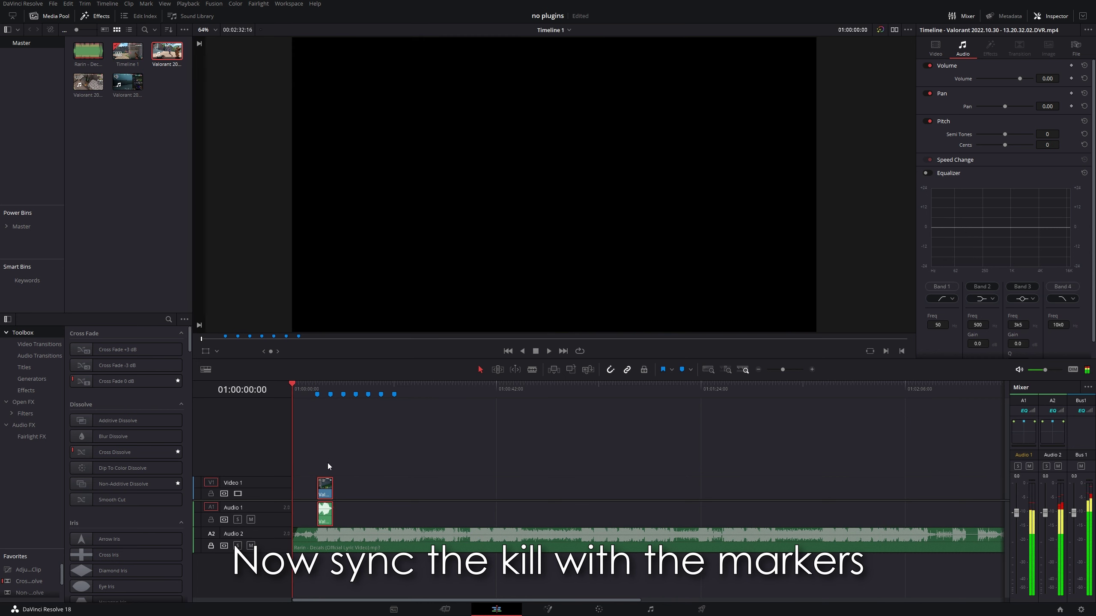
drag(328, 494, 326, 491)
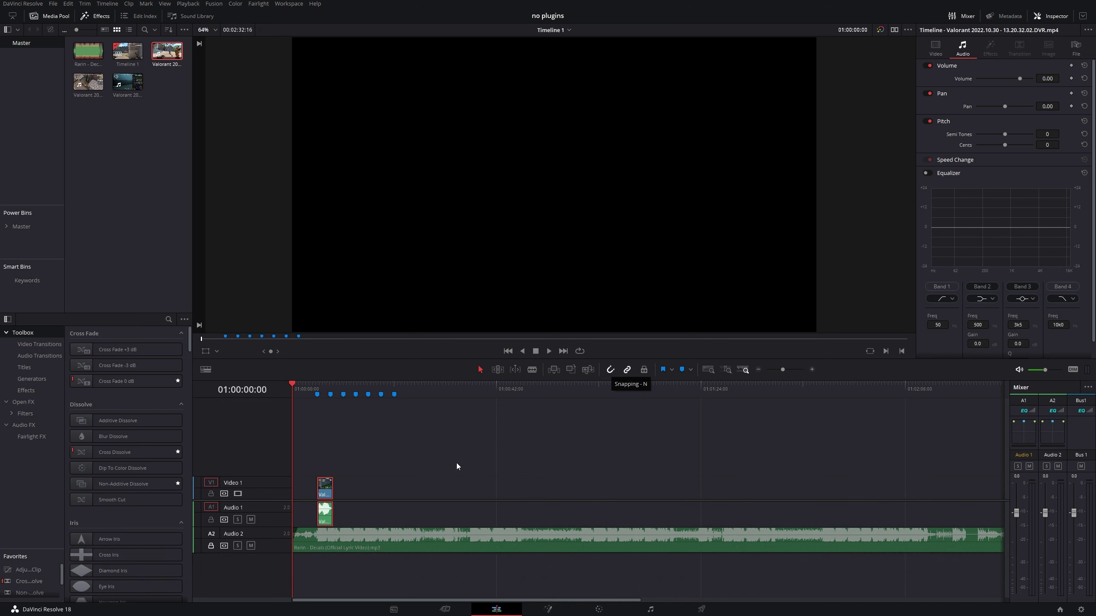
click(789, 371)
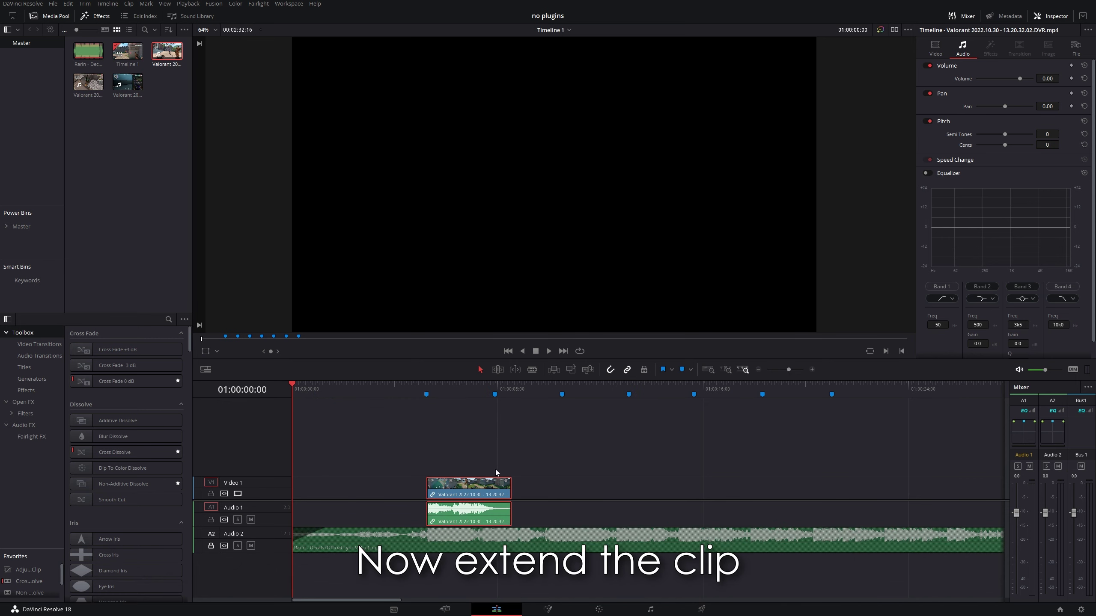
- Extend the first kill clip back to 01:00:00:00 and play it back
drag(431, 483, 234, 485)
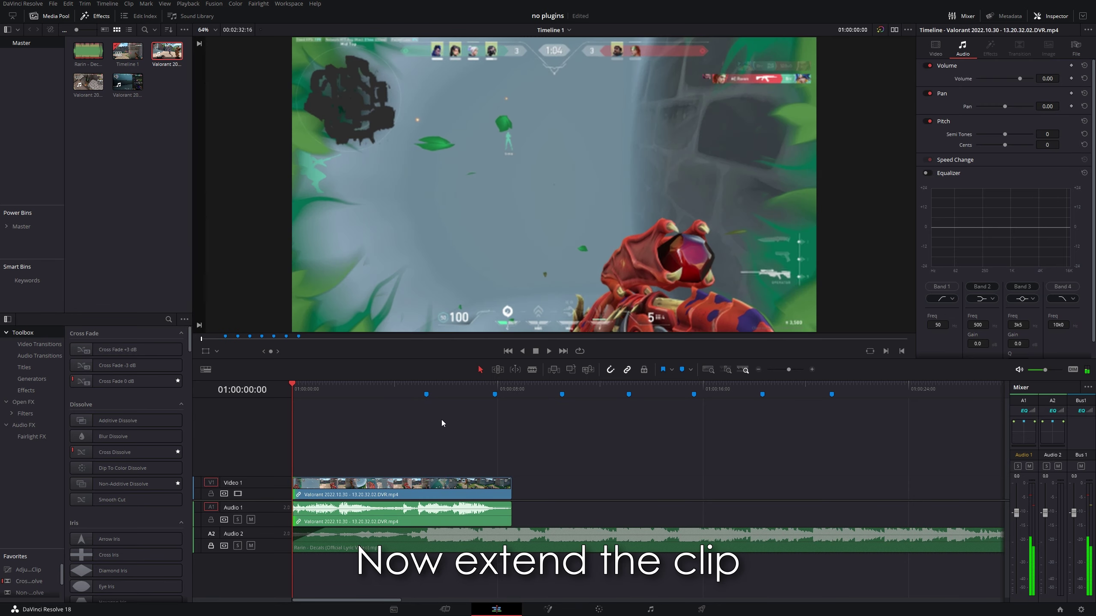
key(space)
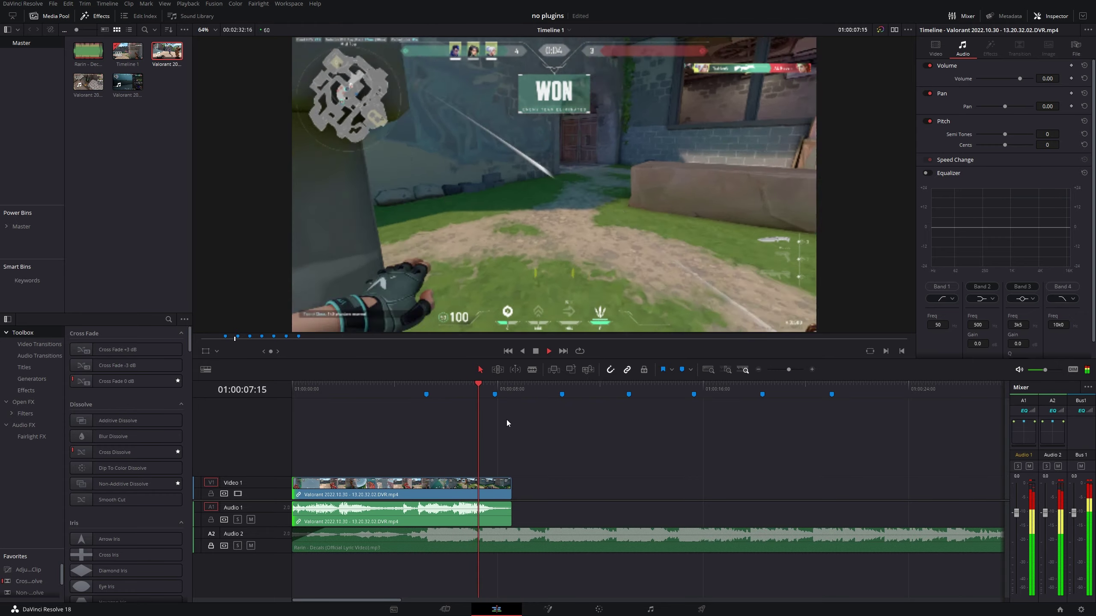
key(space)
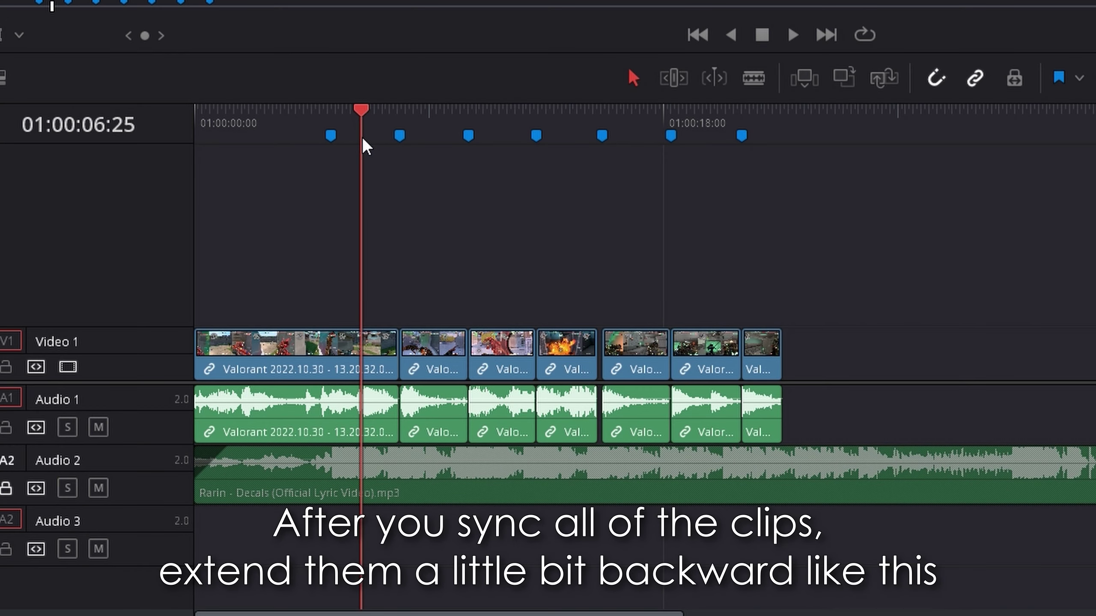
- Extend the second and third kill clips slightly backward at their cuts
drag(362, 140, 359, 139)
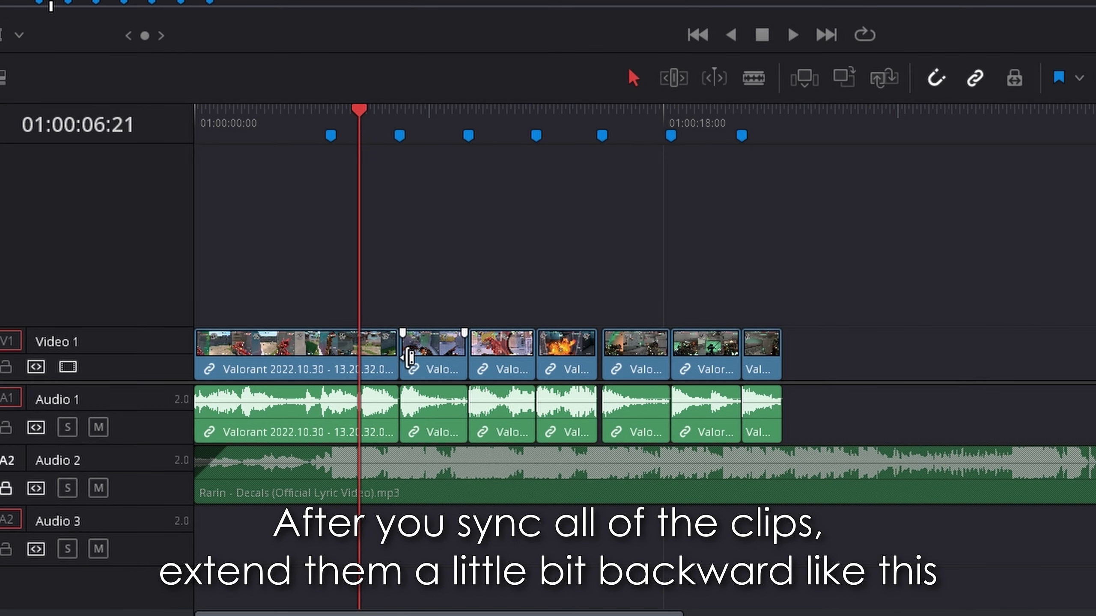
drag(409, 358, 362, 359)
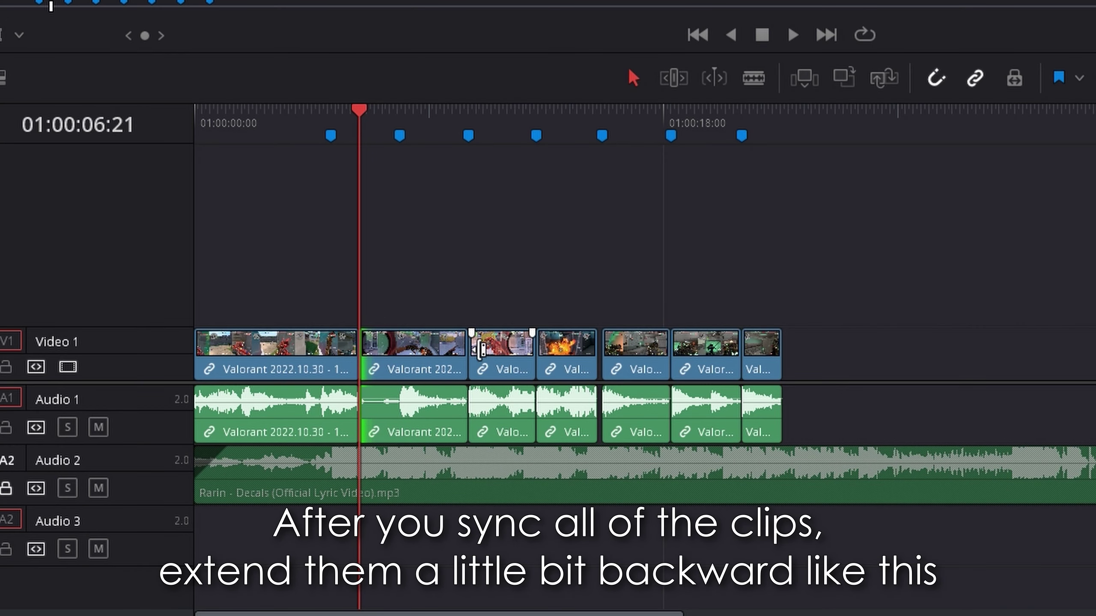
drag(421, 138, 437, 137)
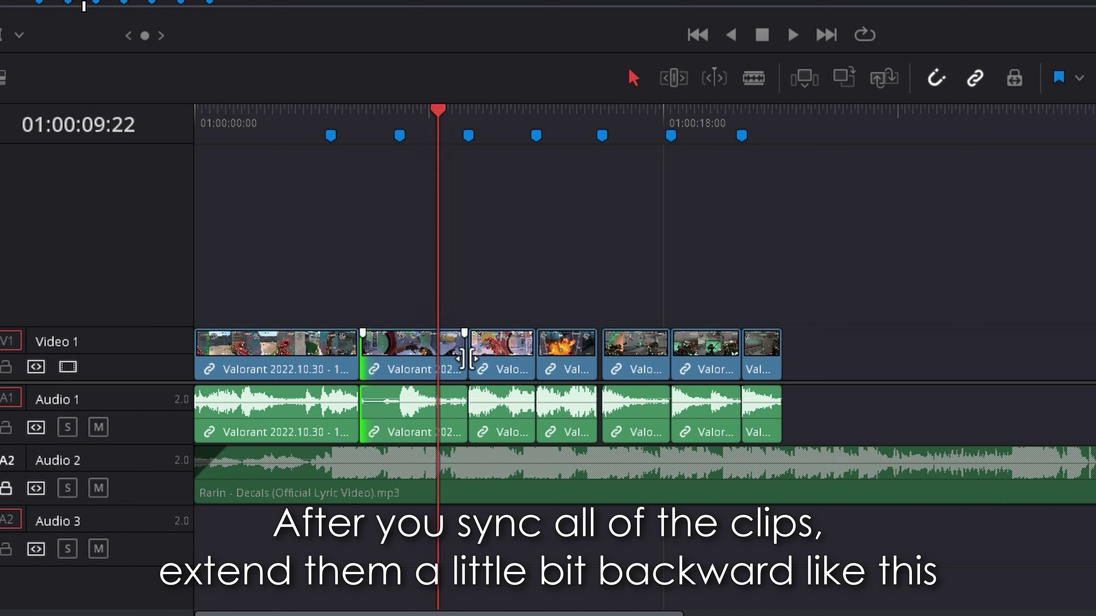
drag(466, 358, 436, 358)
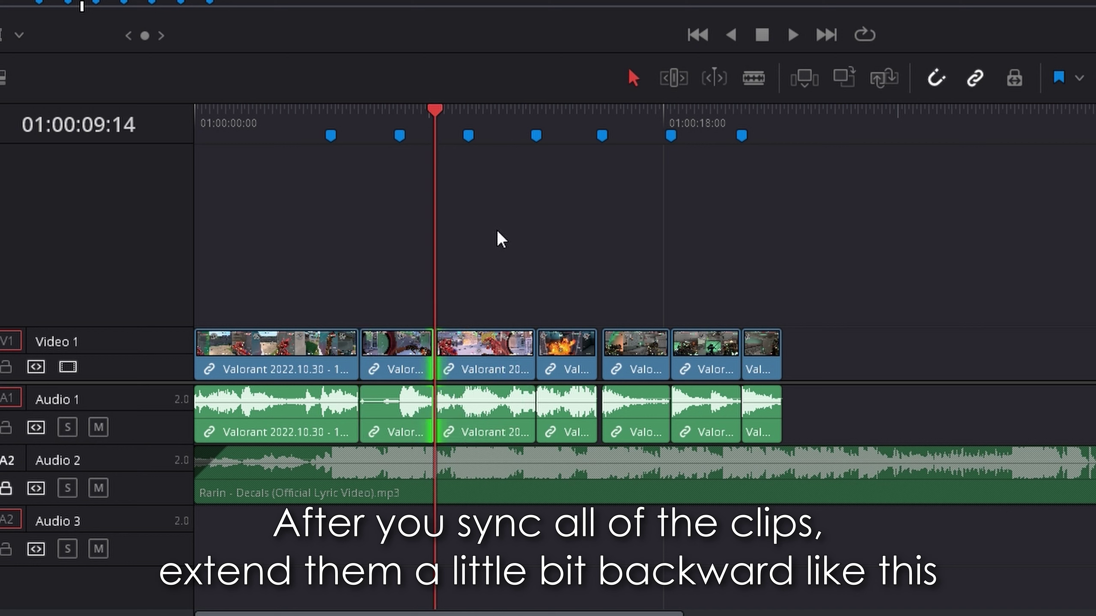
- Extend the fourth kill clip backward and replay the cut to review it
key(space)
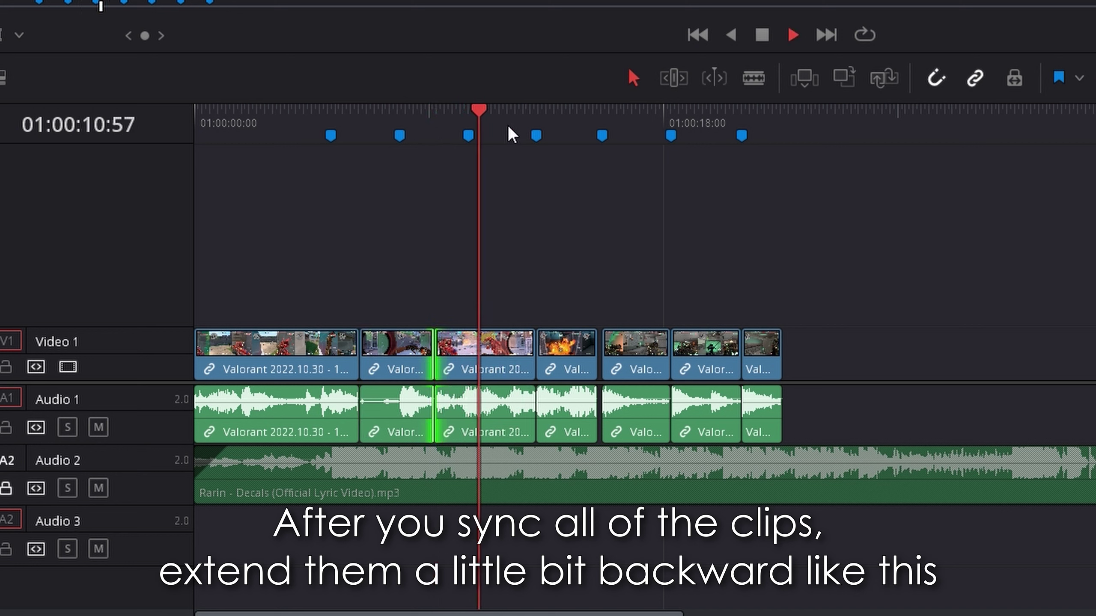
click(510, 132)
click(498, 138)
key(space)
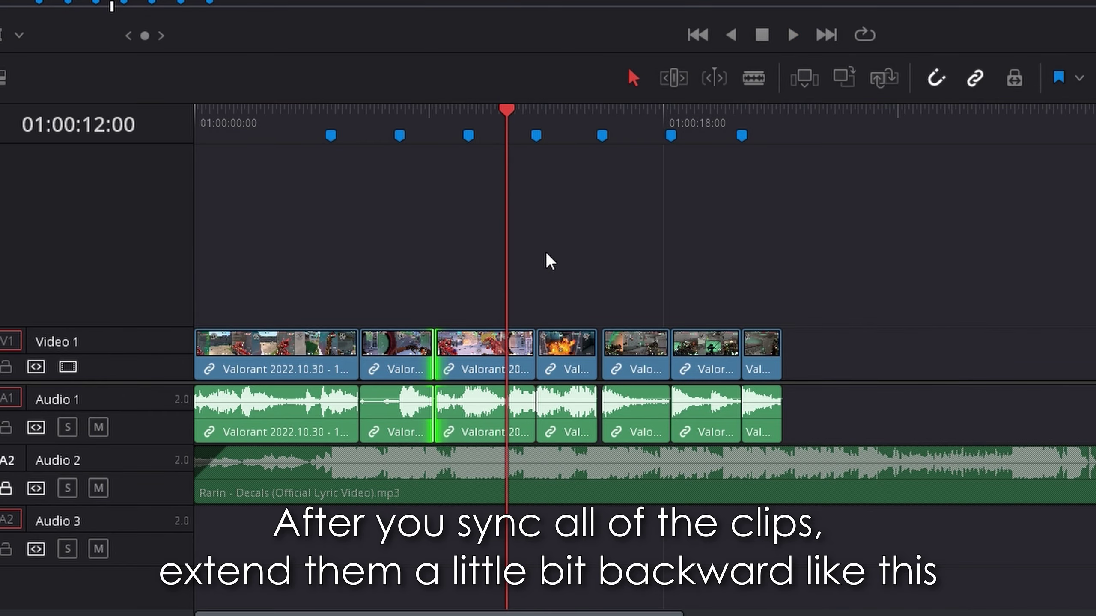
drag(544, 352, 507, 352)
key(space)
click(491, 125)
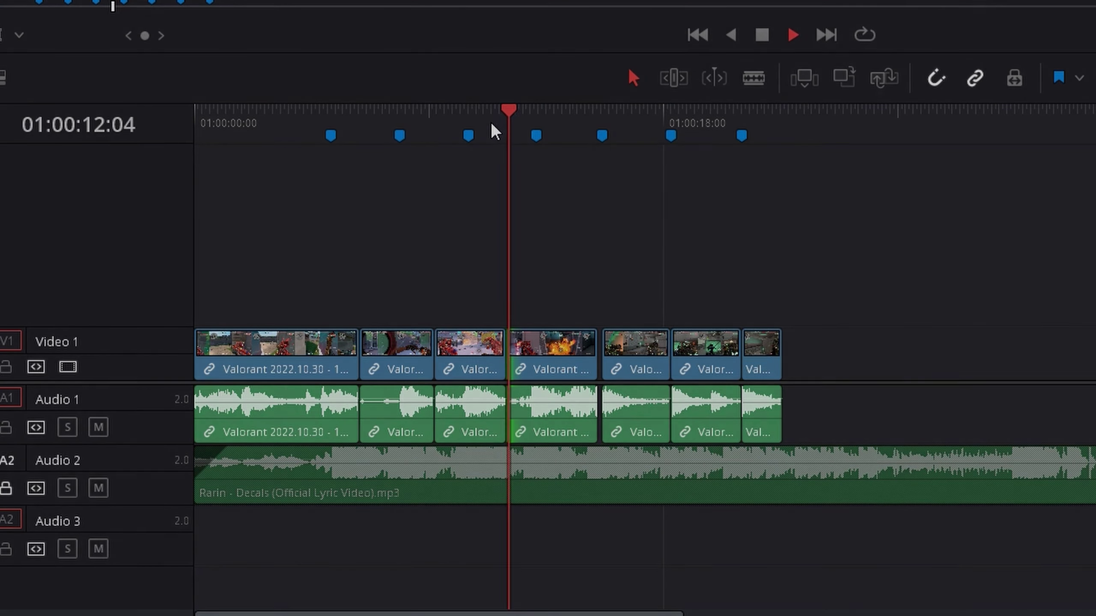
click(486, 129)
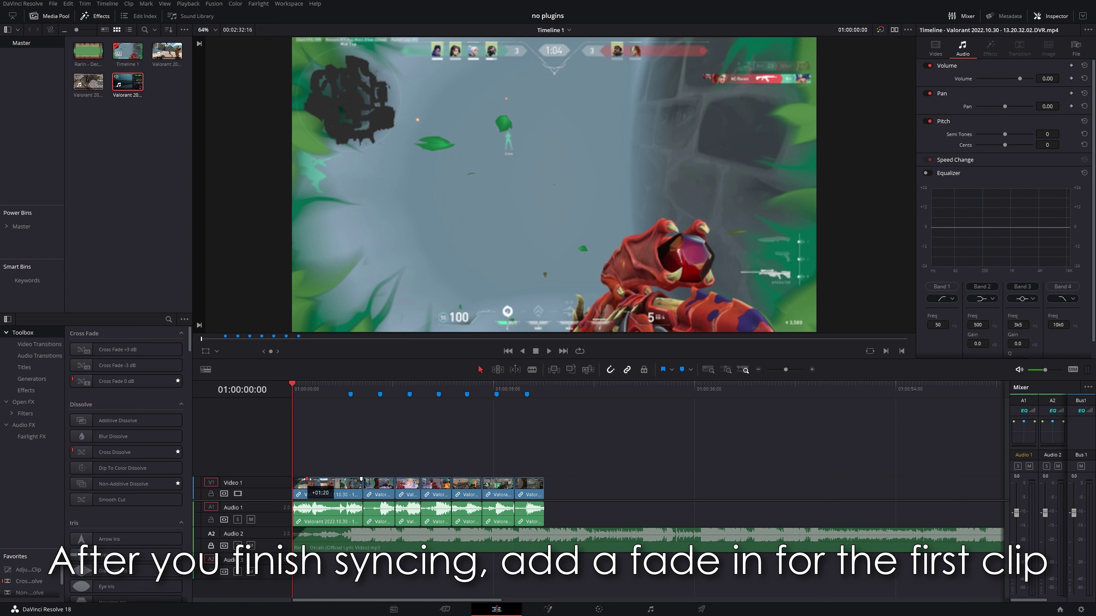
- Fade in the first clip and add a Blur Dissolve between the first two clips
drag(308, 479, 322, 479)
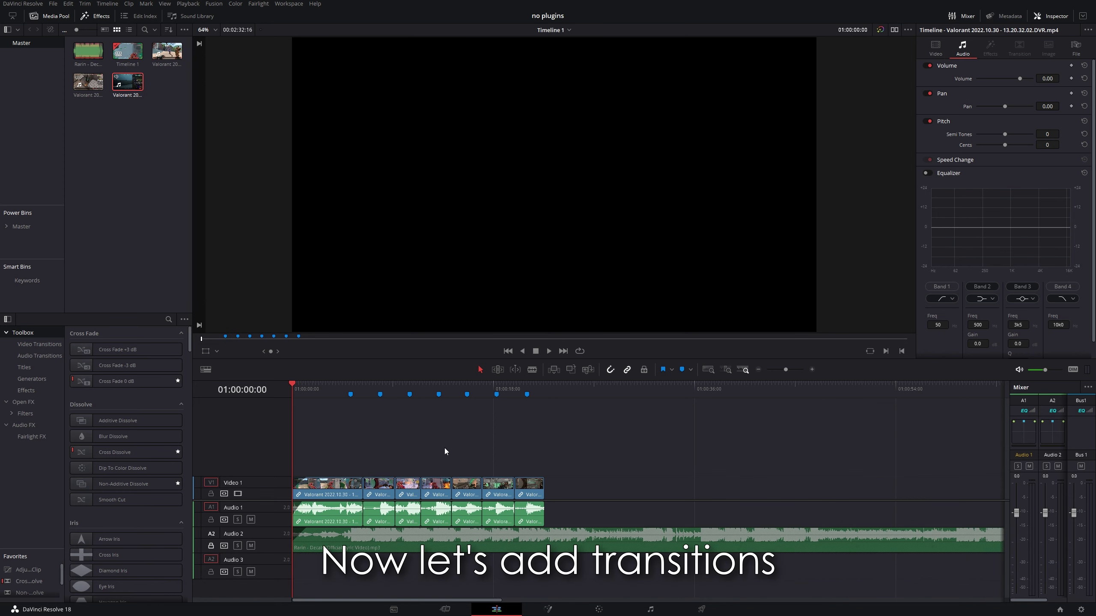
click(30, 346)
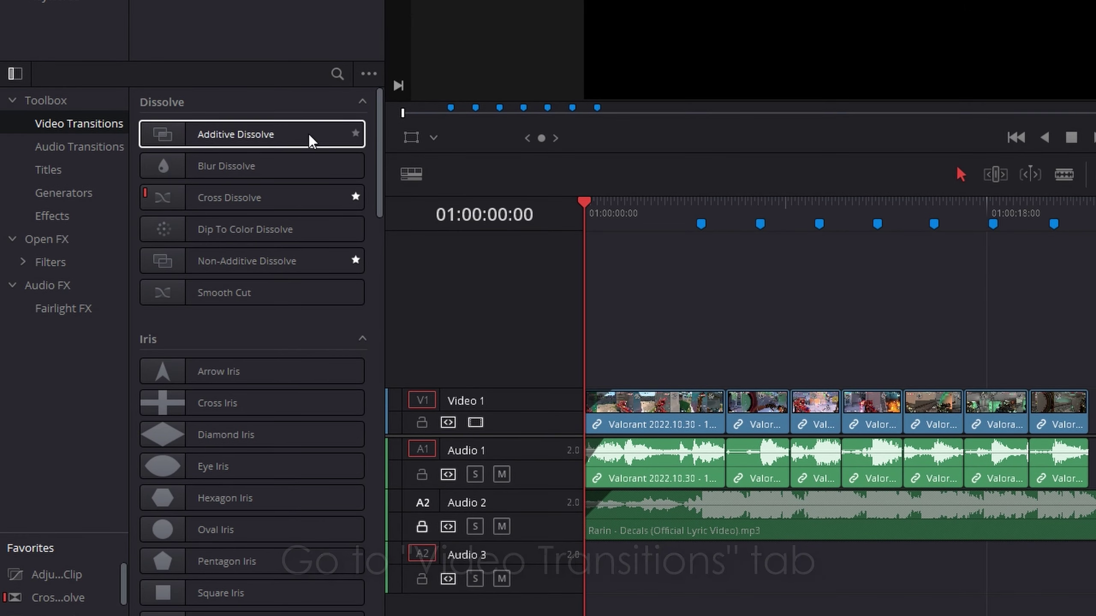
mouse_move(381, 147)
mouse_down()
mouse_move(391, 246)
mouse_move(377, 599)
mouse_move(383, 143)
mouse_up()
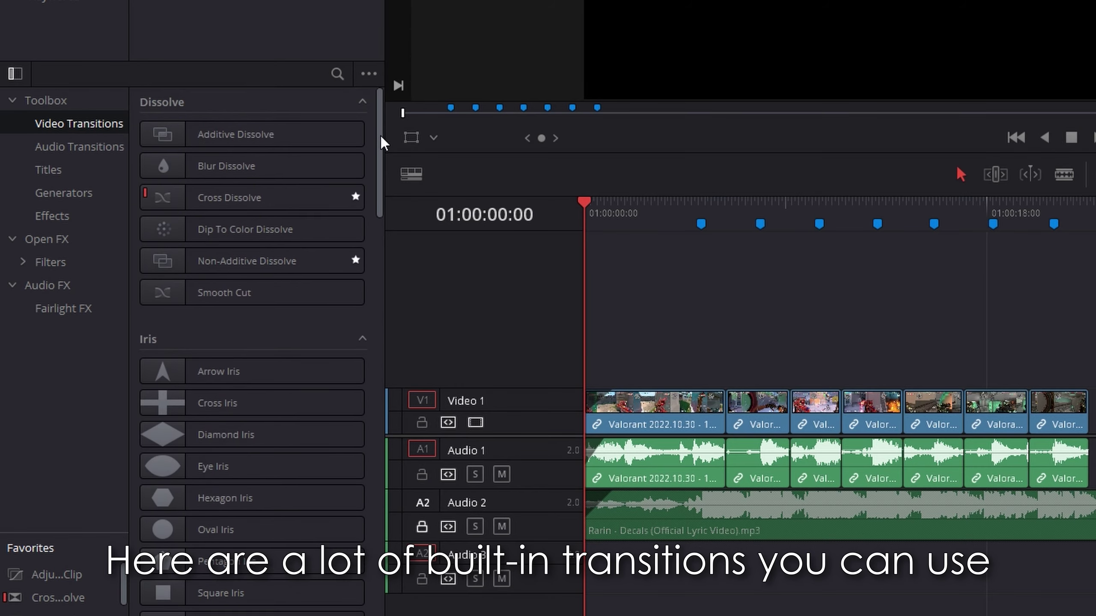
click(269, 173)
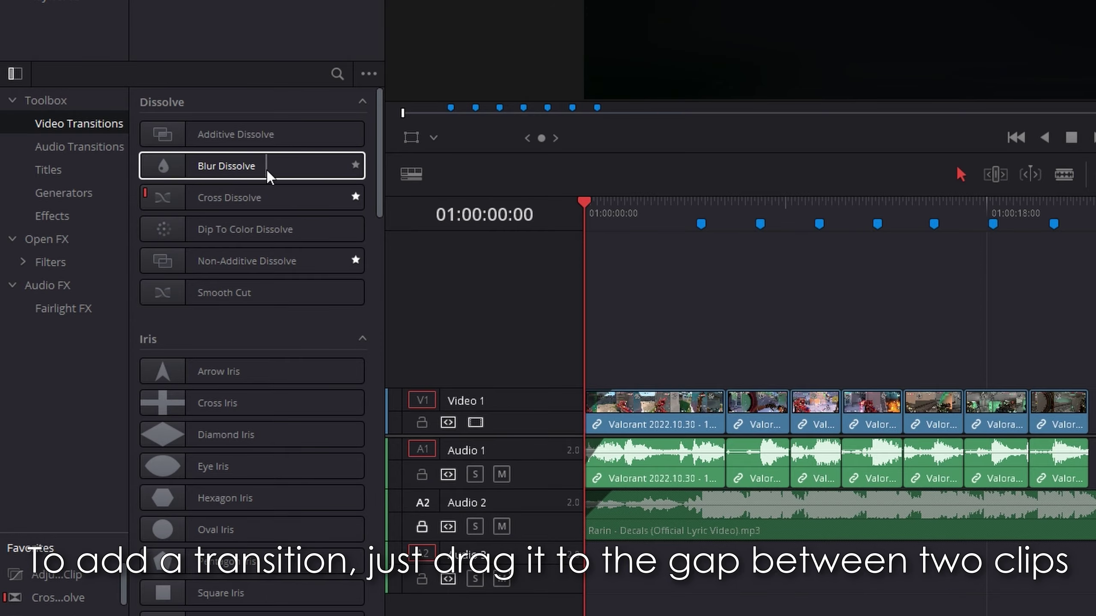
drag(274, 171, 725, 403)
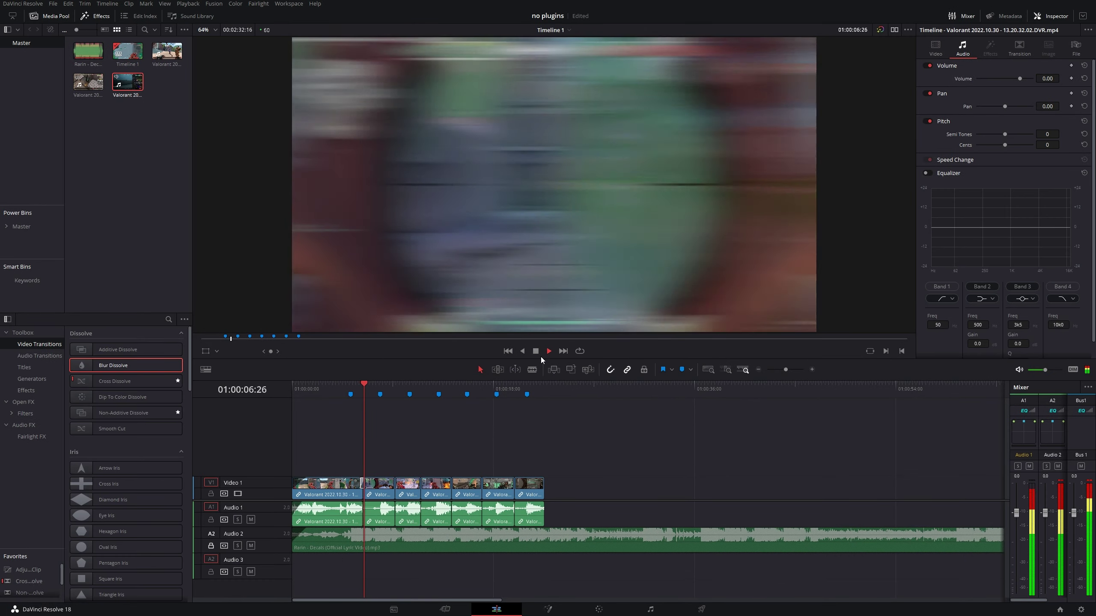
key(space)
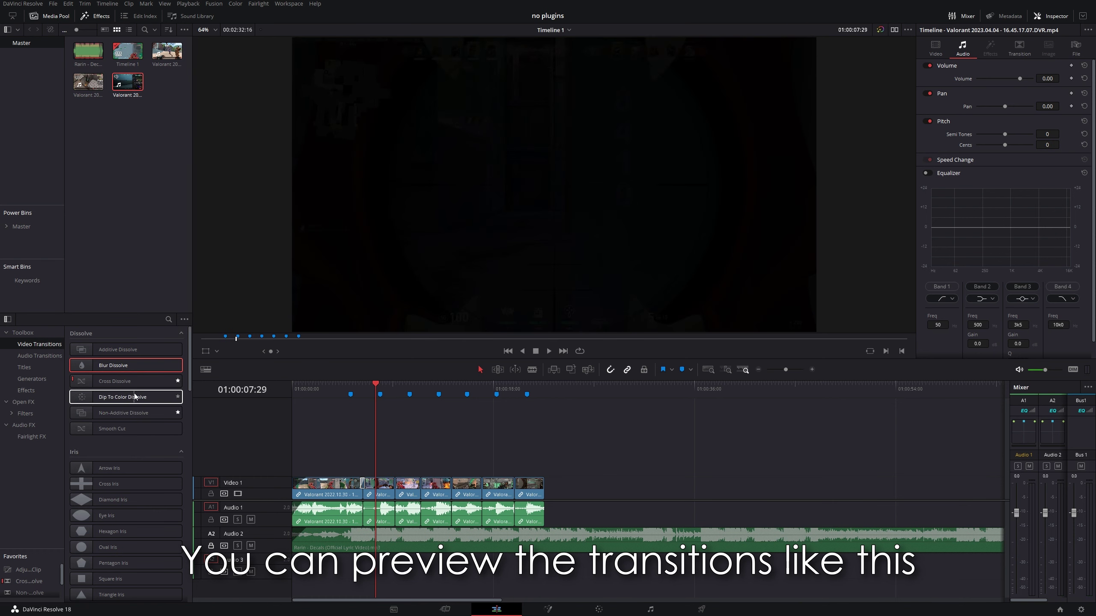
- Place a Crash Zoom transition on a later clip cut
scroll(143, 432, down, 3)
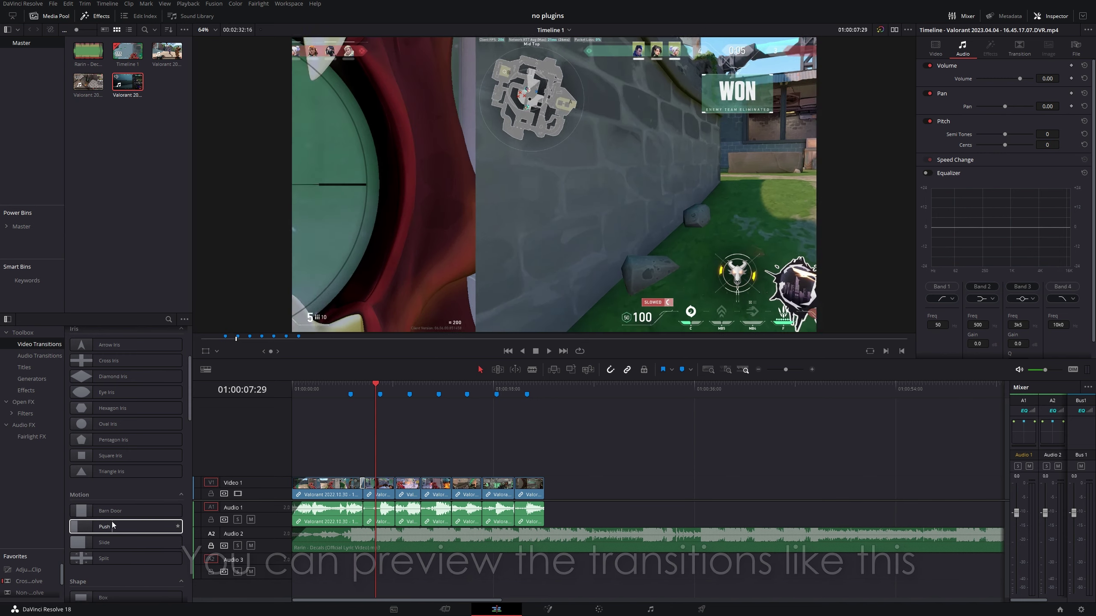
scroll(143, 518, down, 10)
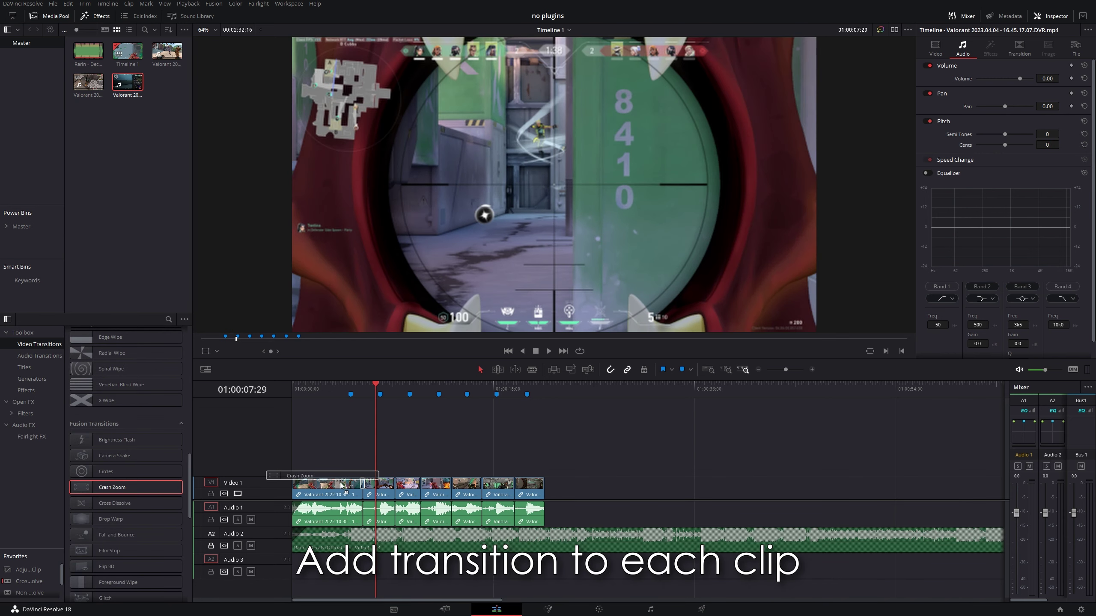
drag(125, 487, 395, 487)
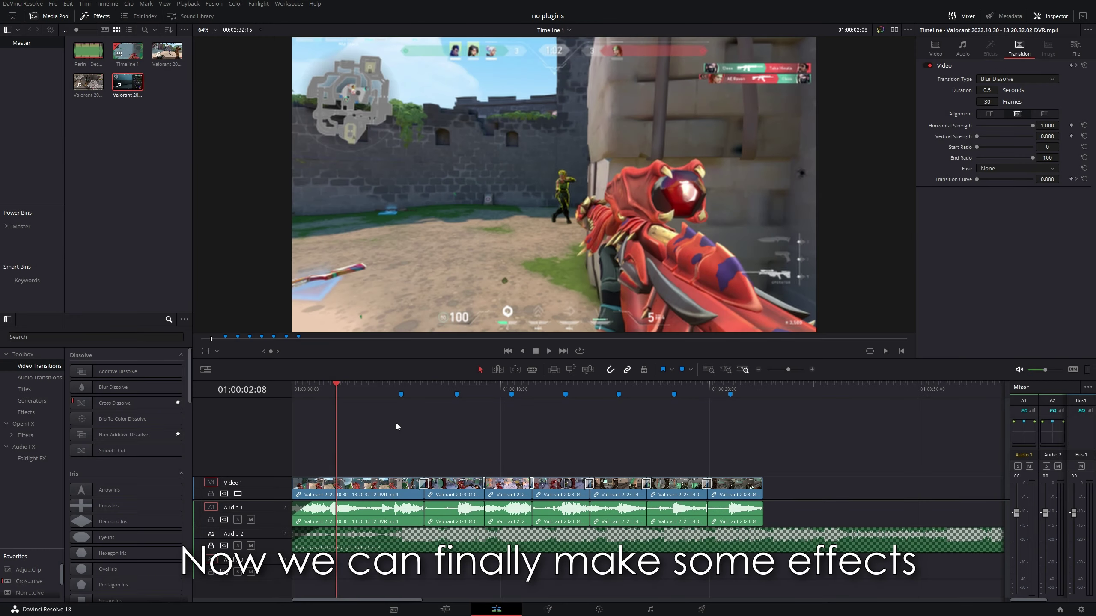
- Put an Adjustment Clip on Video 2 from the timeline start, over the first kill clip
click(36, 412)
click(104, 374)
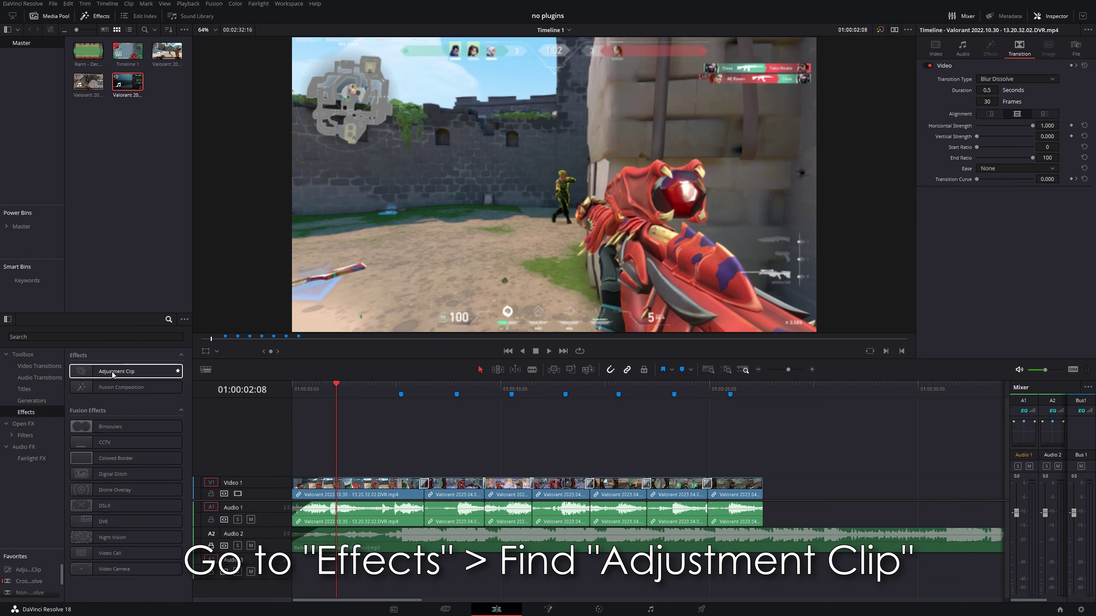
drag(128, 373, 372, 463)
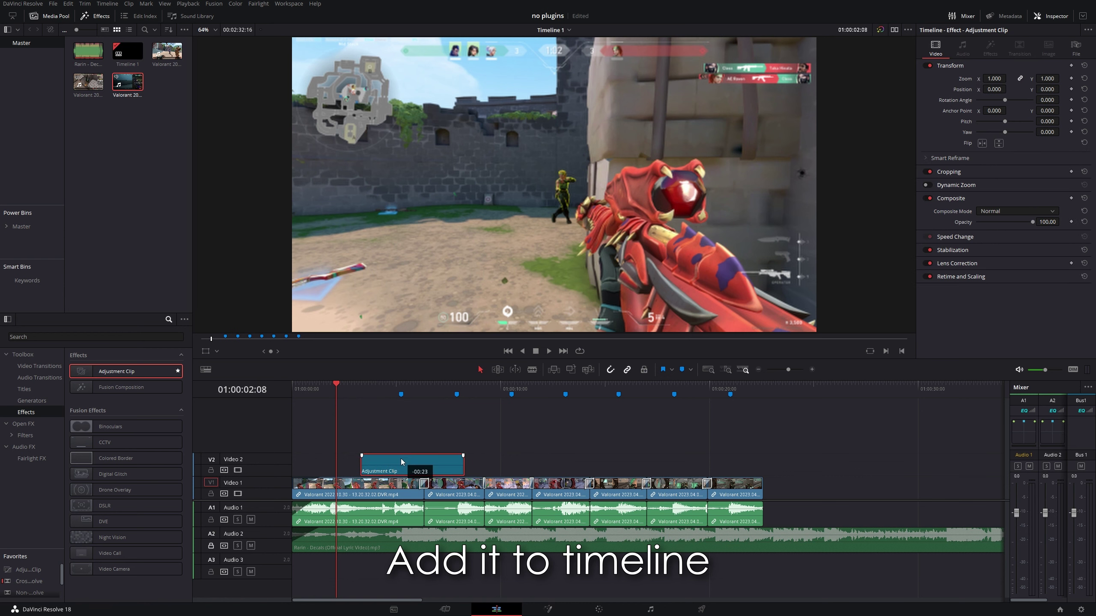
mouse_move(409, 459)
mouse_down()
mouse_move(347, 472)
mouse_move(425, 466)
mouse_up()
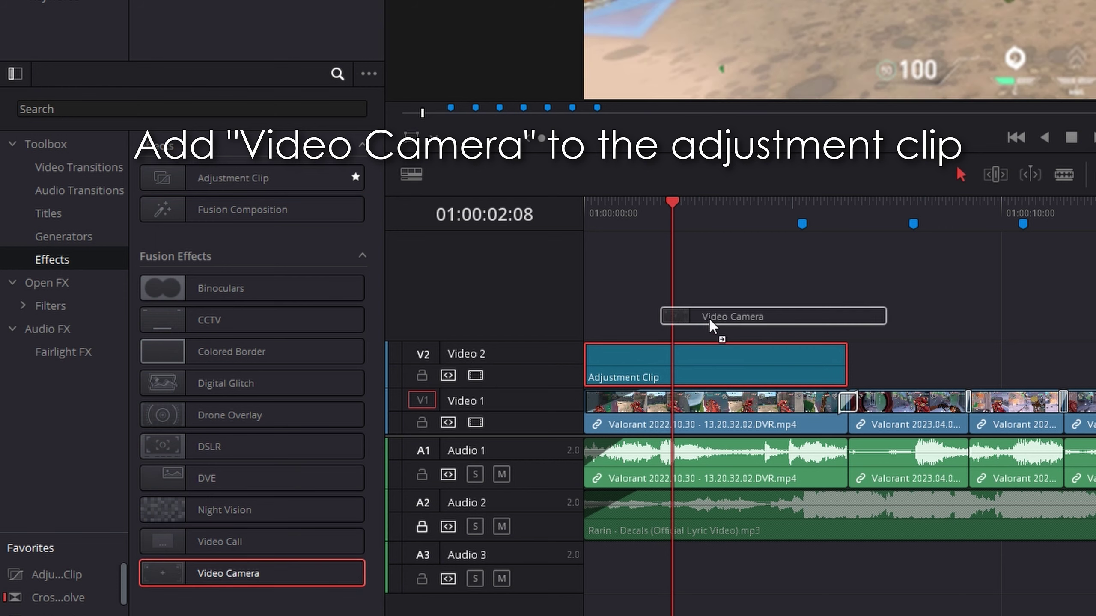
- Apply Video Camera and the Open FX Film Damage effect to the adjustment clip
drag(185, 578, 712, 364)
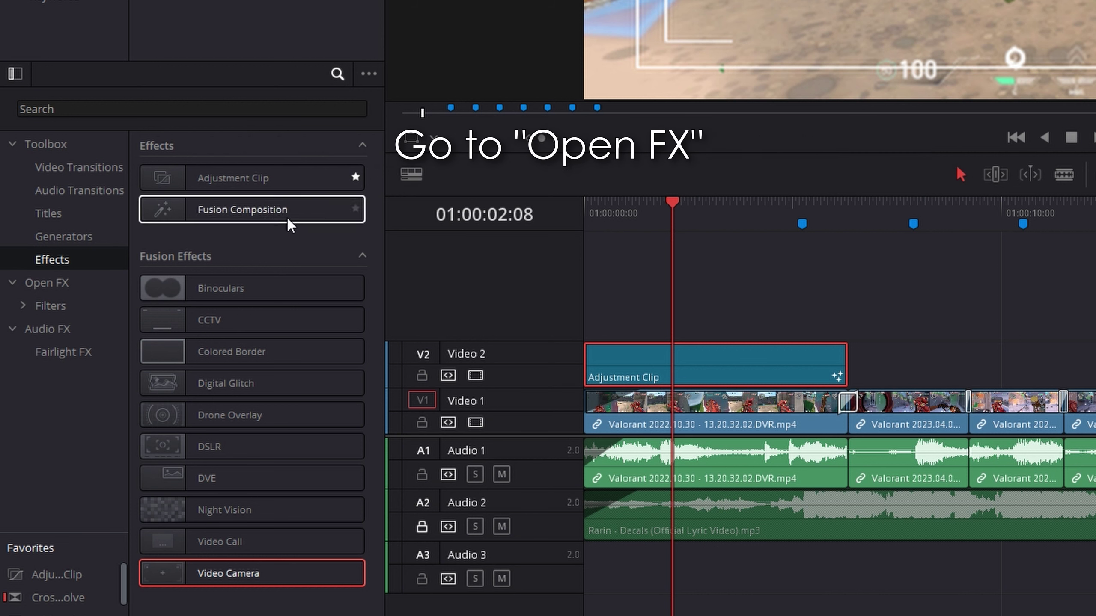
click(63, 290)
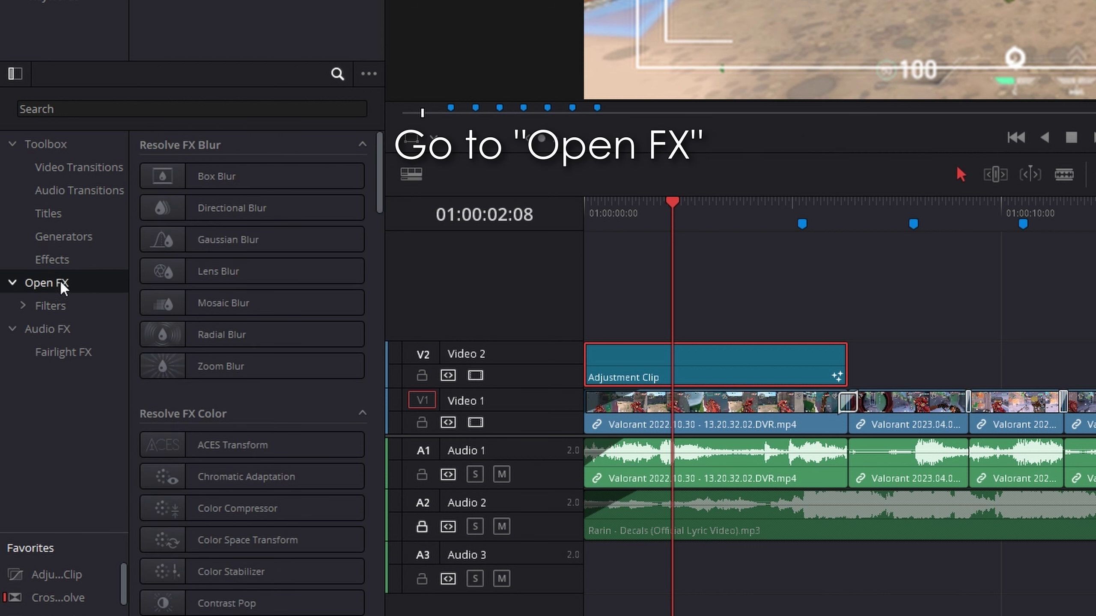
click(134, 114)
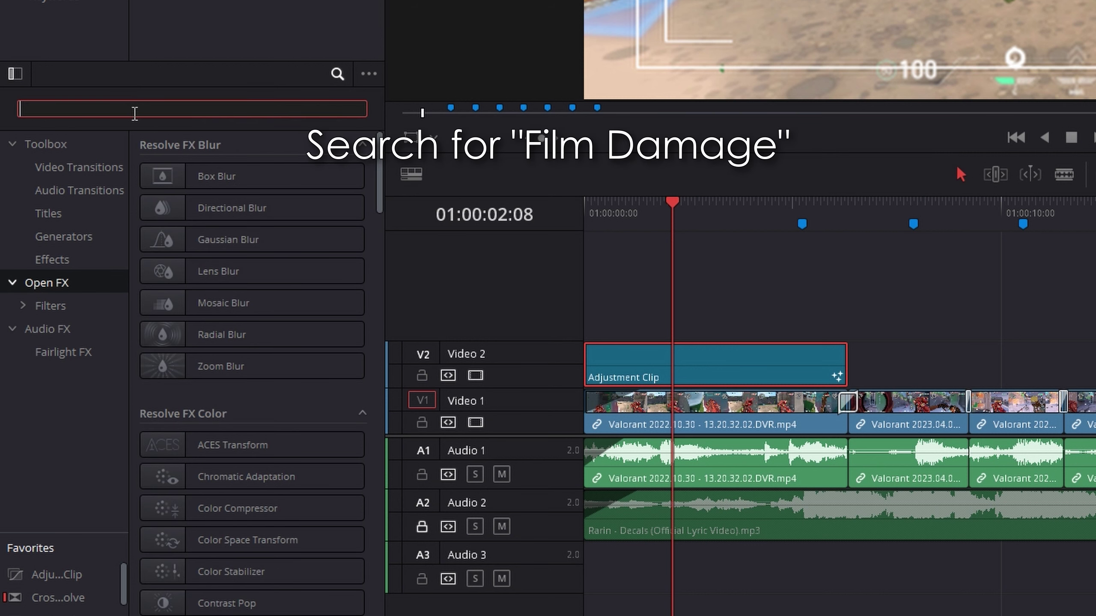
text(film)
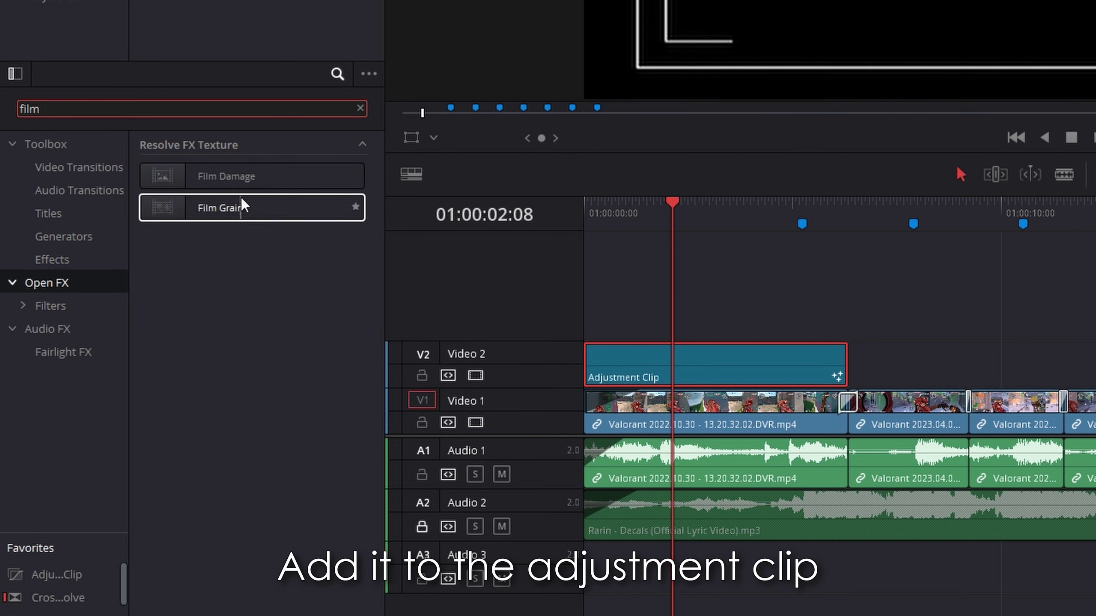
drag(239, 176, 741, 363)
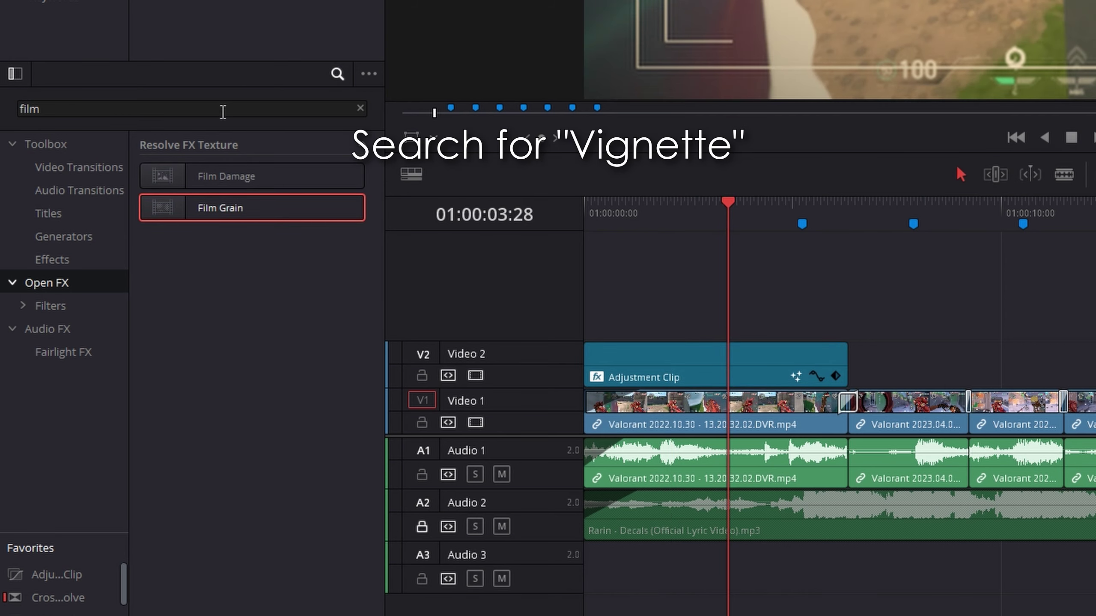
- Search 'vigne' and add the Vignette effect to the adjustment clip
double_click(223, 111)
text(vig)
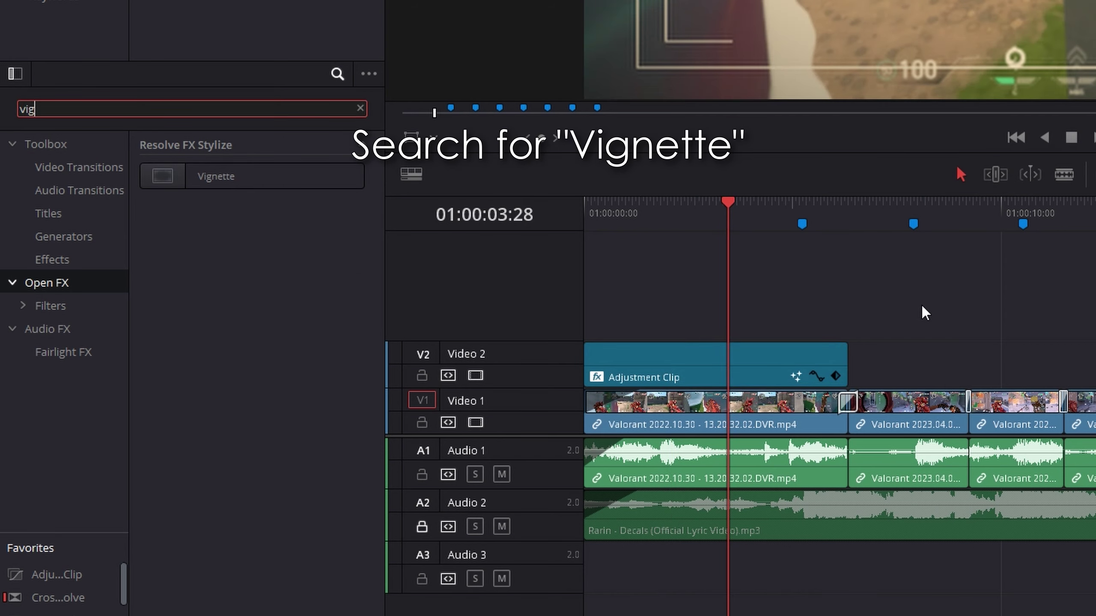
text(ne)
mouse_move(225, 177)
mouse_down()
mouse_move(562, 222)
mouse_move(787, 377)
mouse_up()
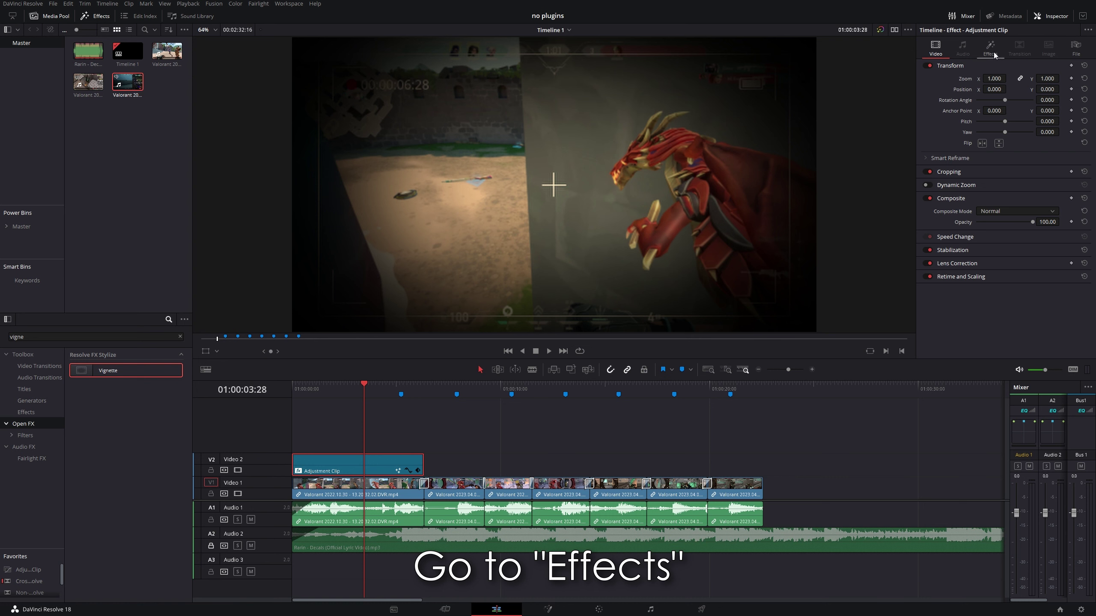
- Expand Vignette in the adjustment clip's Open FX settings and drag its Size to 1.000
click(993, 53)
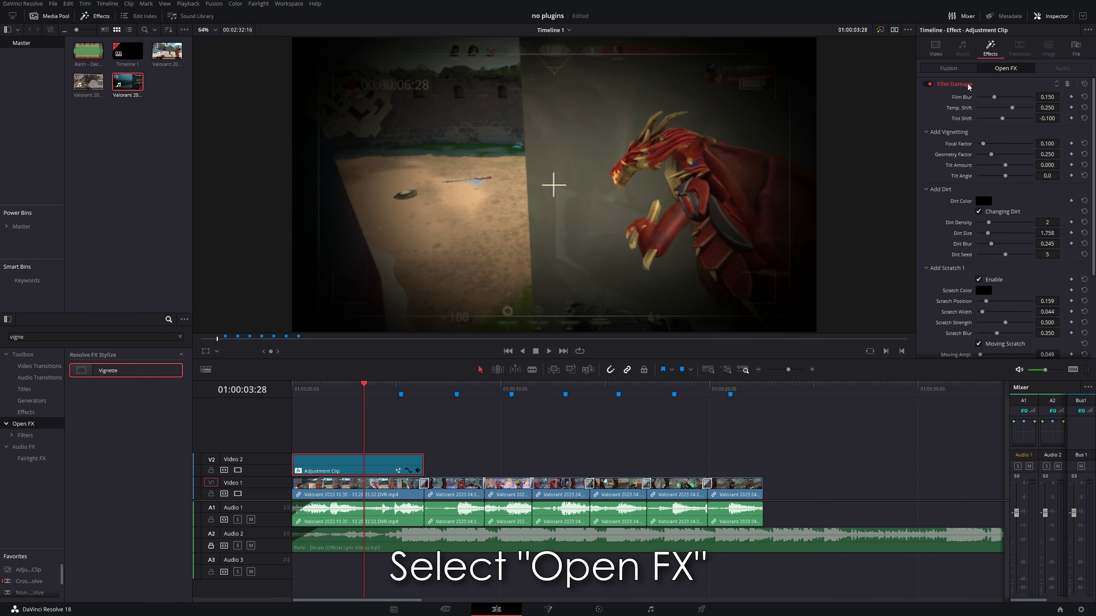
click(1000, 69)
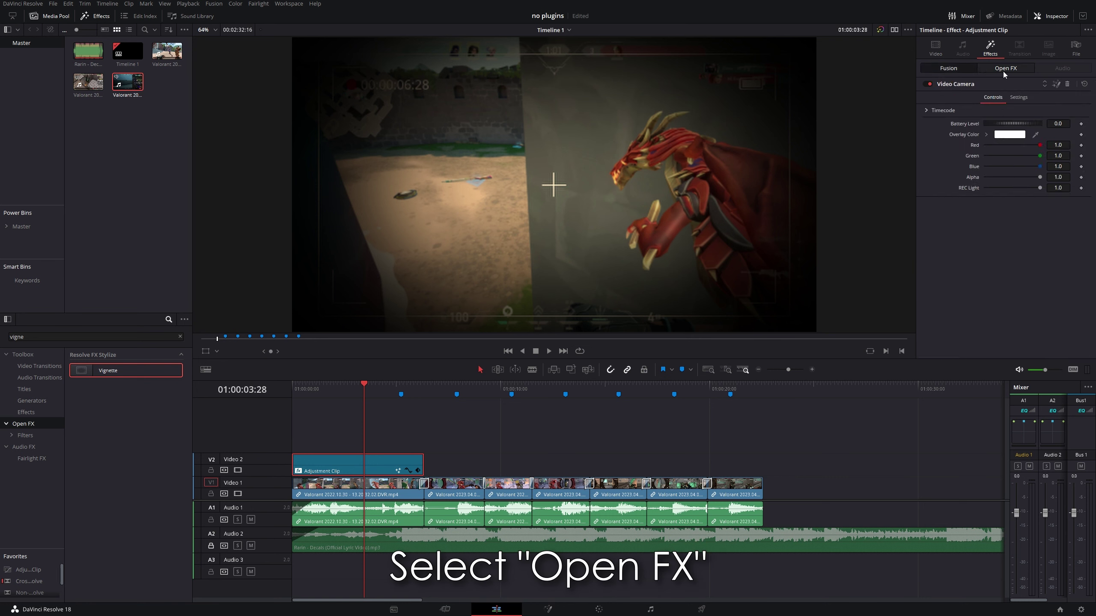
click(972, 82)
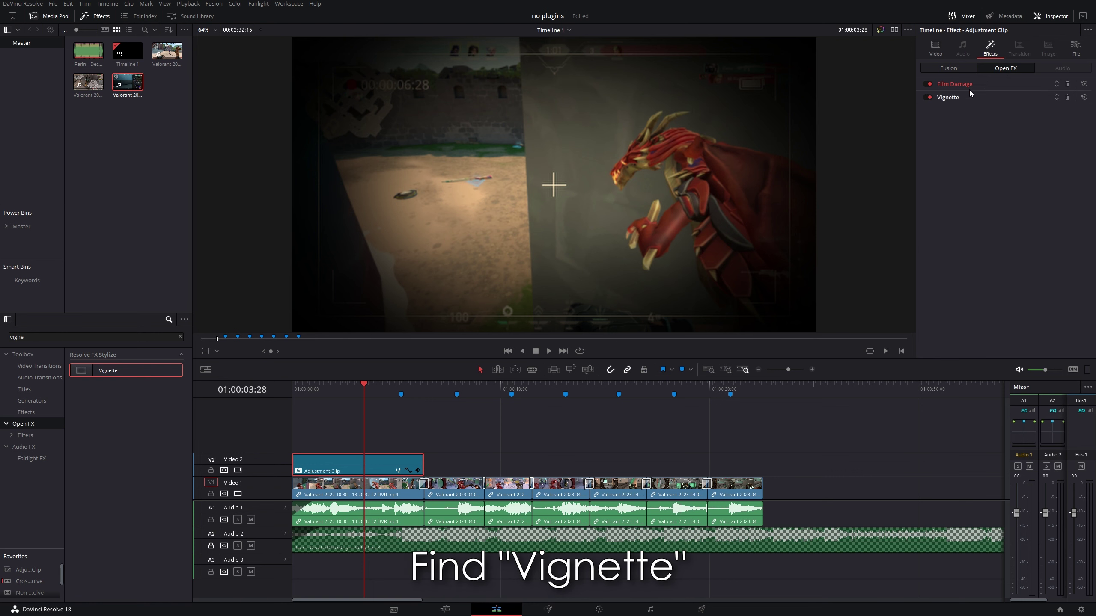
click(954, 97)
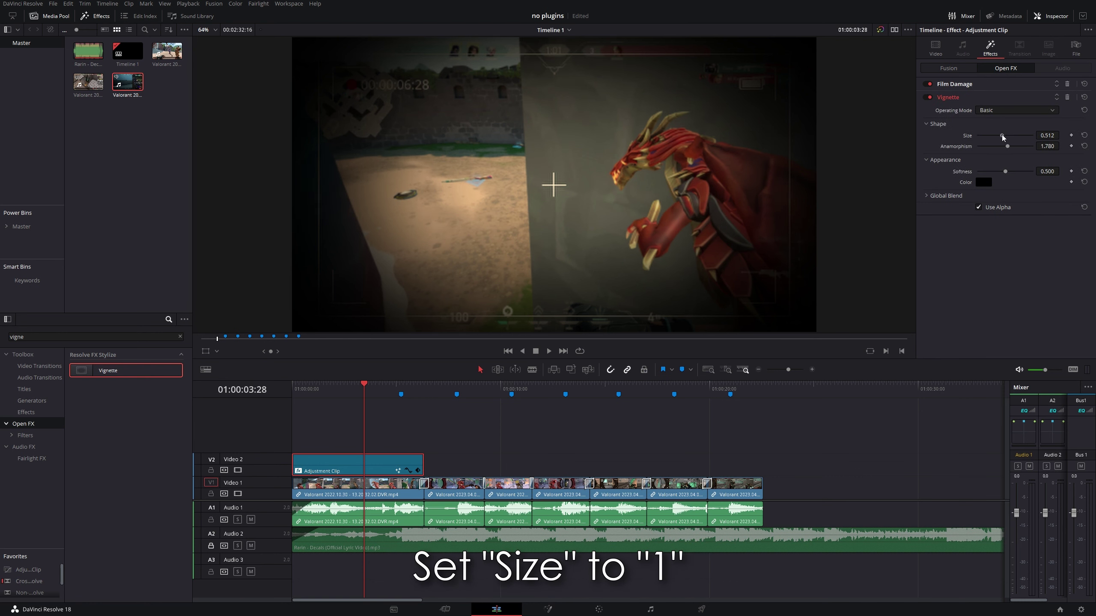
drag(1002, 136, 1031, 137)
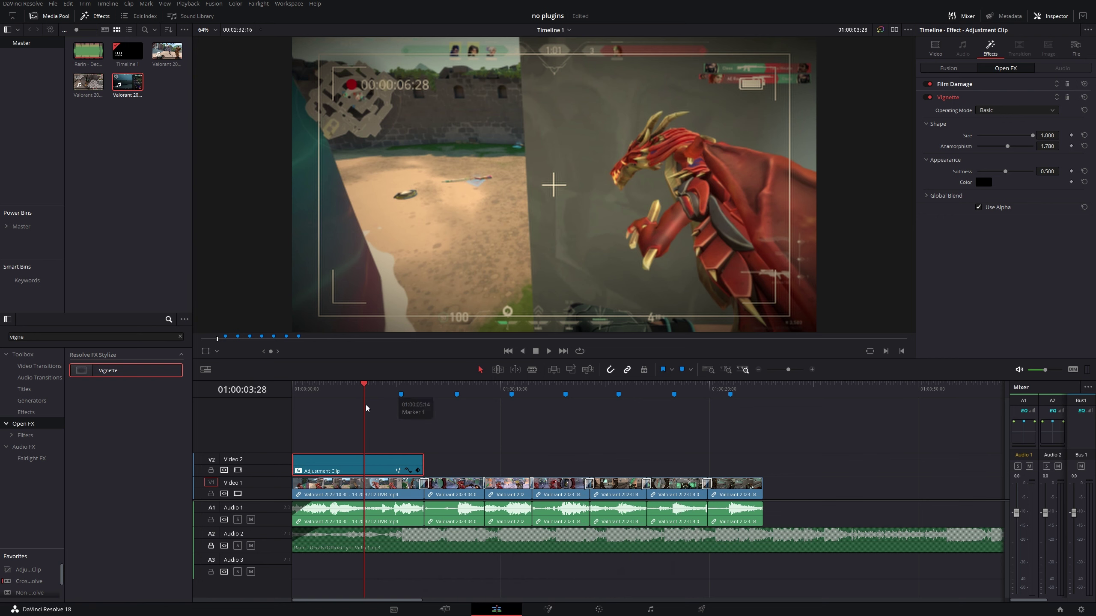
- Add a short fade-in to the adjustment clip and preview it from the timeline start
key(j)
key(j)
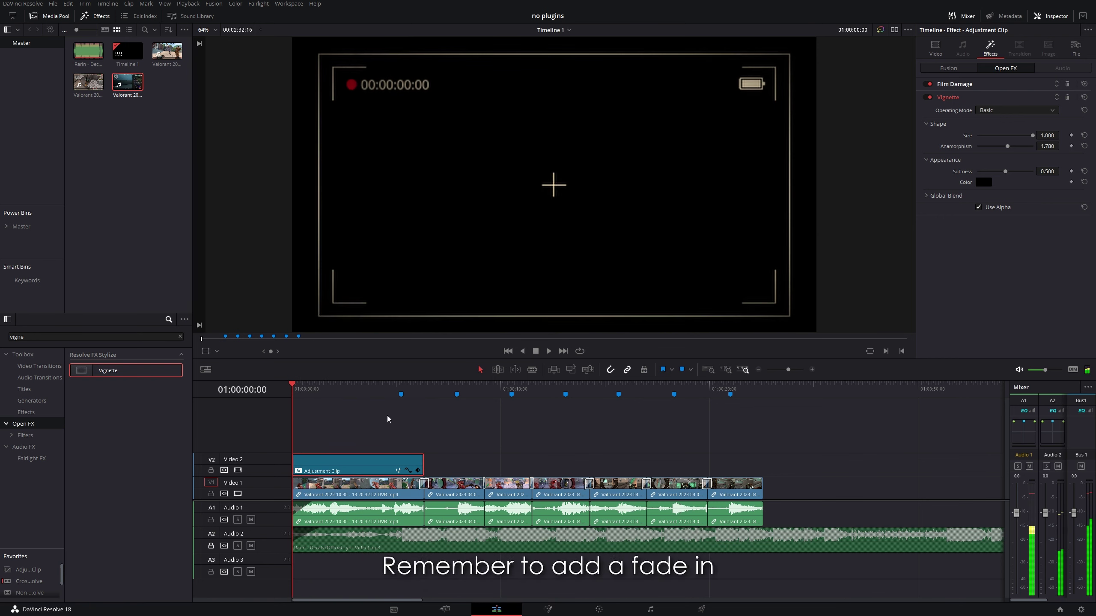
mouse_move(314, 467)
drag(293, 455, 319, 455)
key(space)
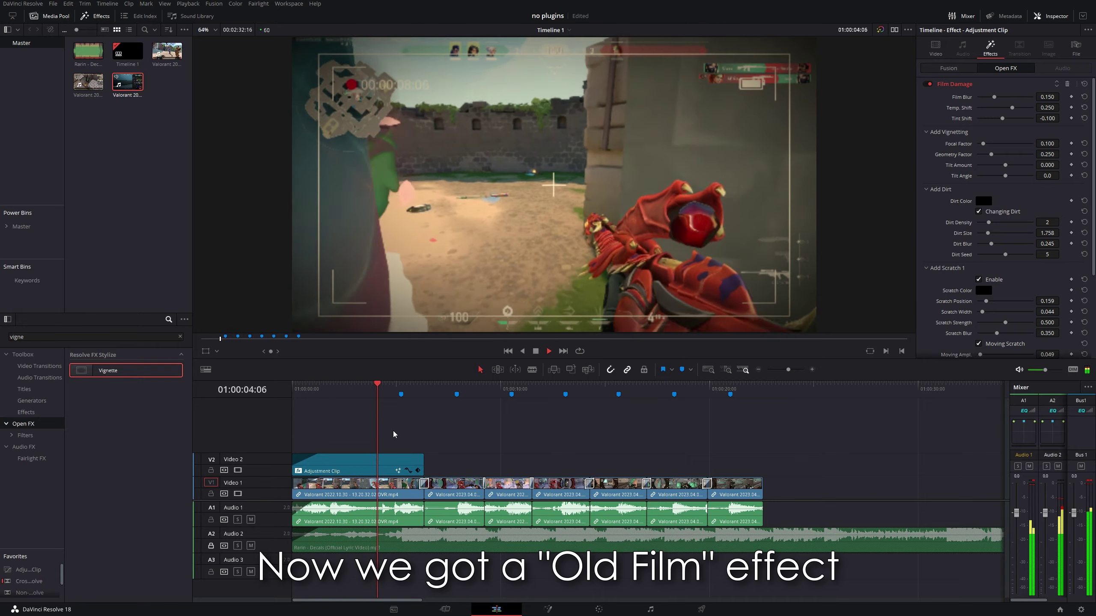
key(space)
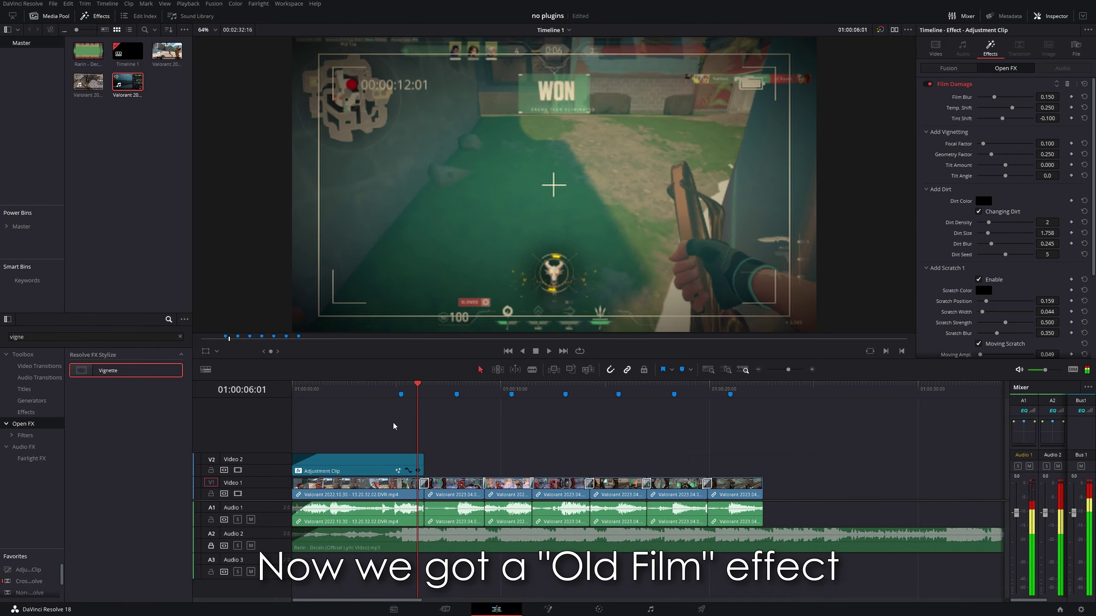
- Trim the adjustment clip's end to Marker 1 and preview the result
key(shift+Up)
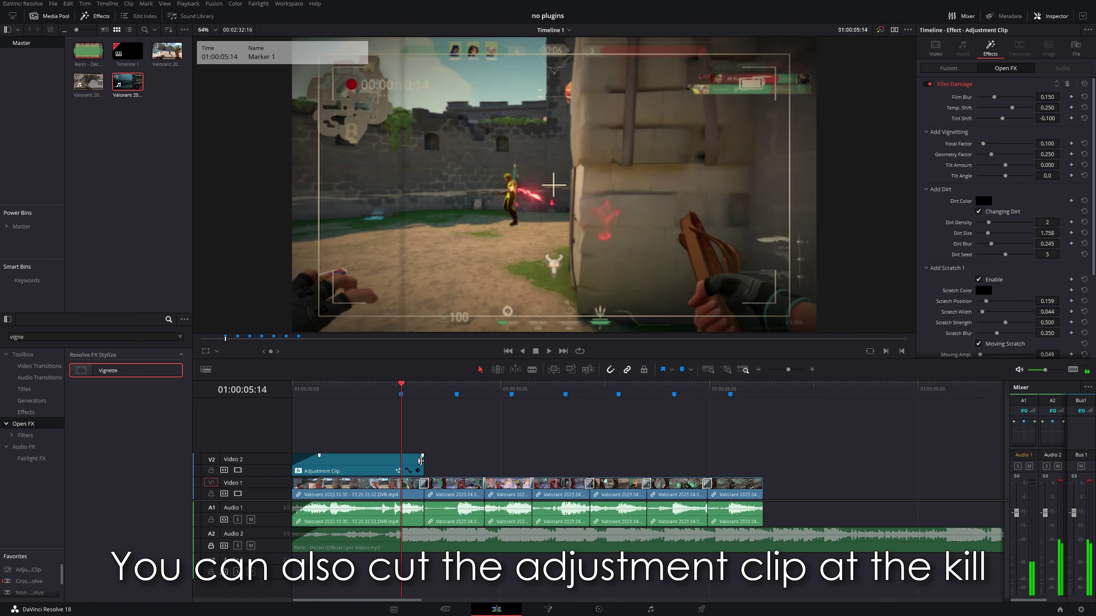
drag(421, 461, 398, 462)
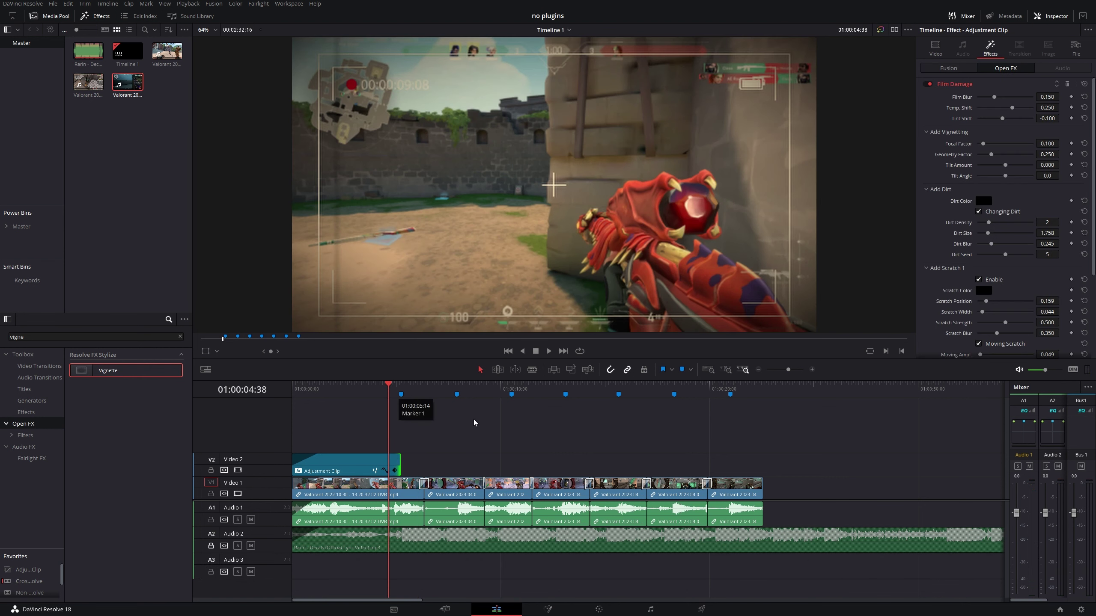
key(space)
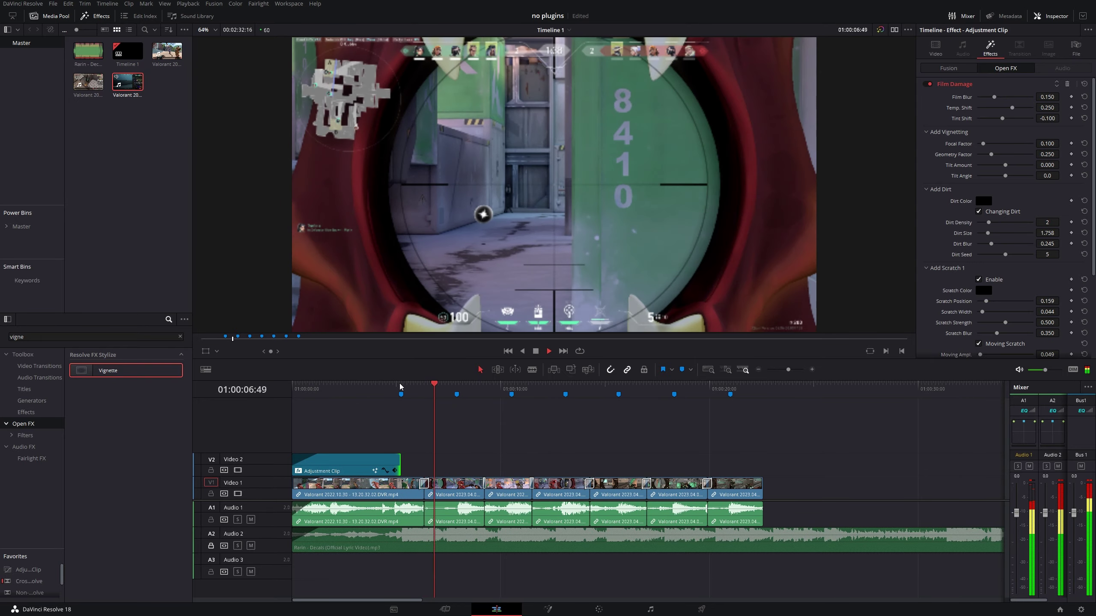
click(481, 445)
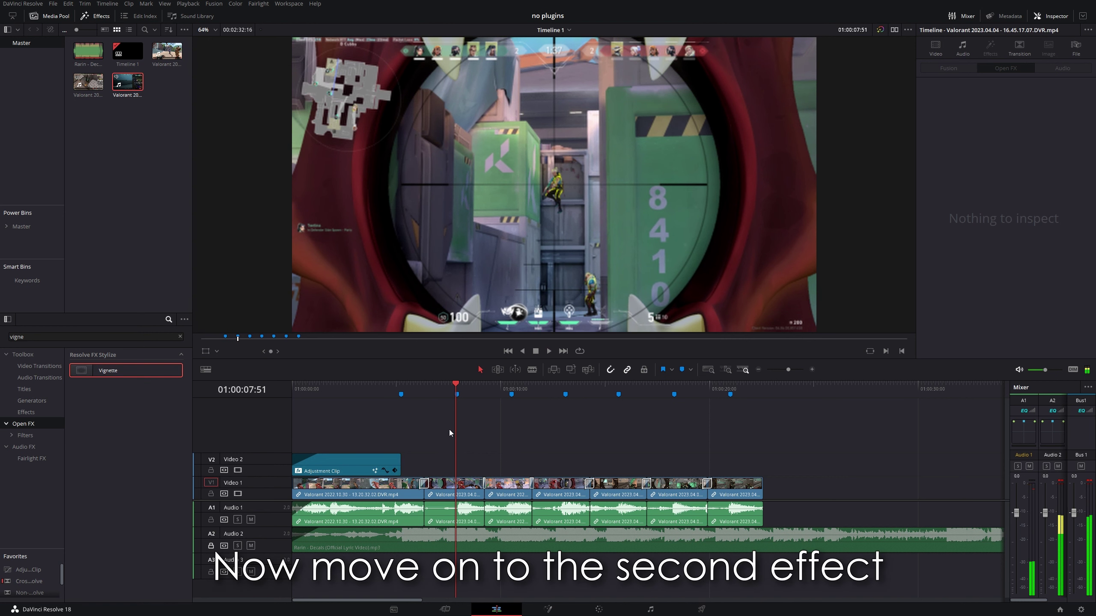
- Place a short new adjustment clip on Video 2 starting at Marker 1
click(402, 382)
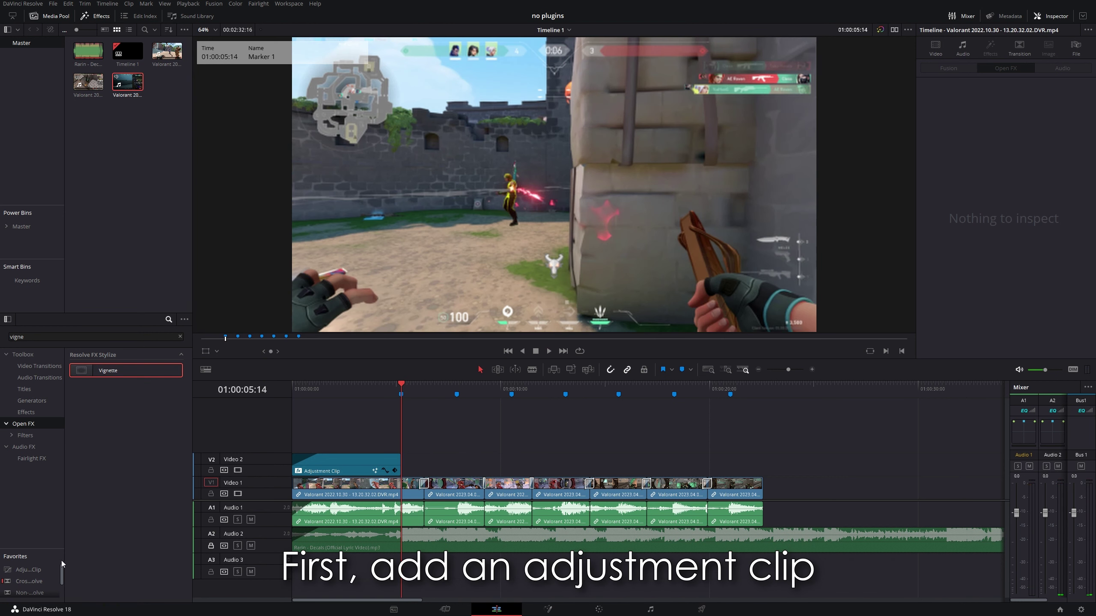
drag(337, 460, 412, 465)
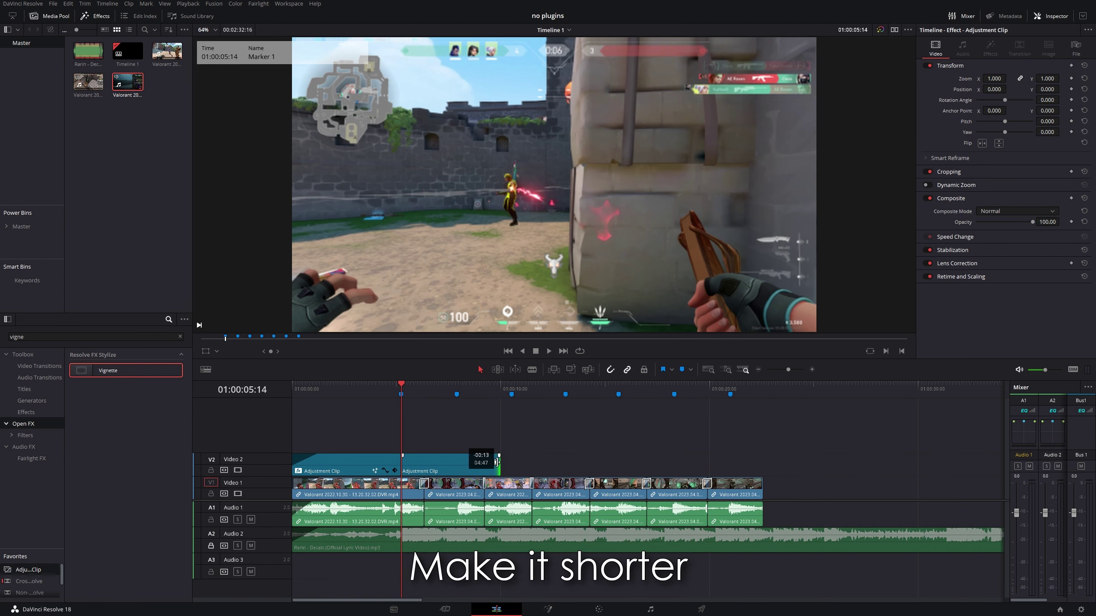
drag(496, 463, 413, 466)
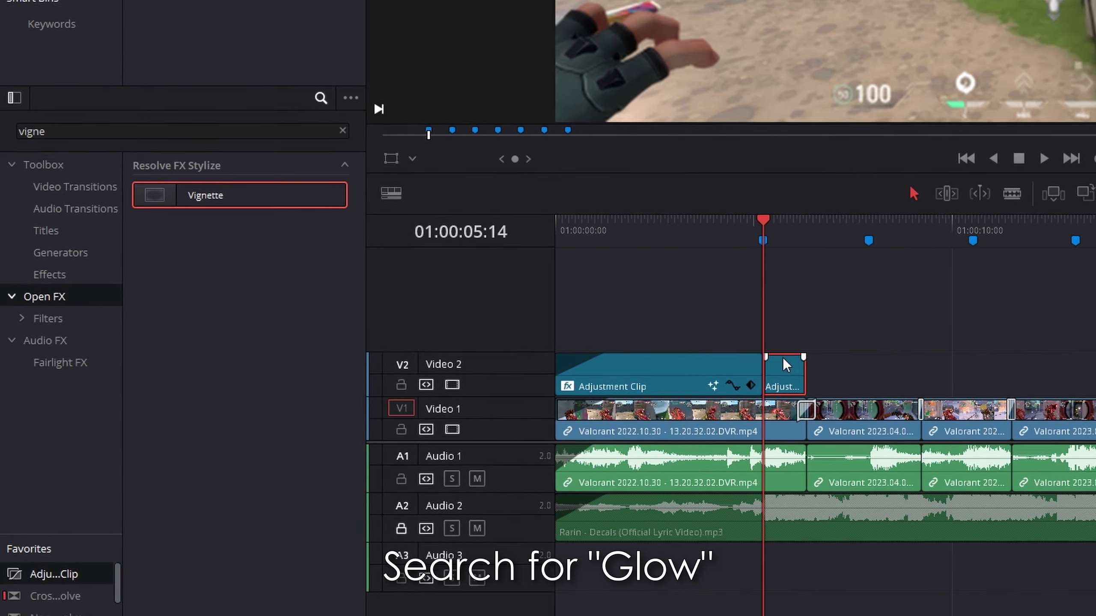
- Search for 'glow' and 'light' and apply Glow and Light Rays to the short adjustment clip
double_click(279, 111)
key(BackSpace)
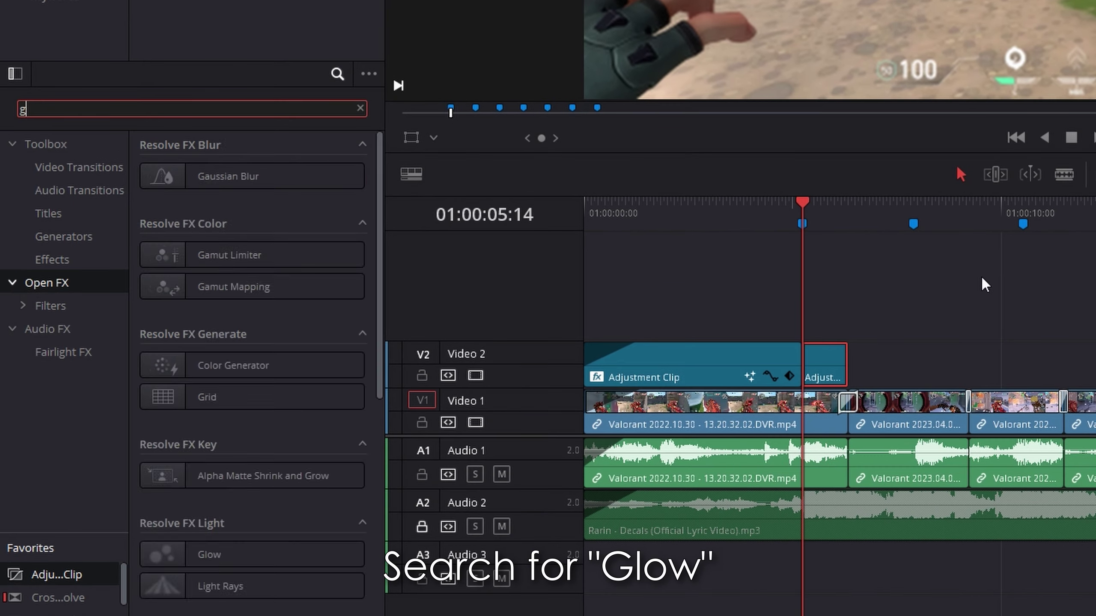
text(glow)
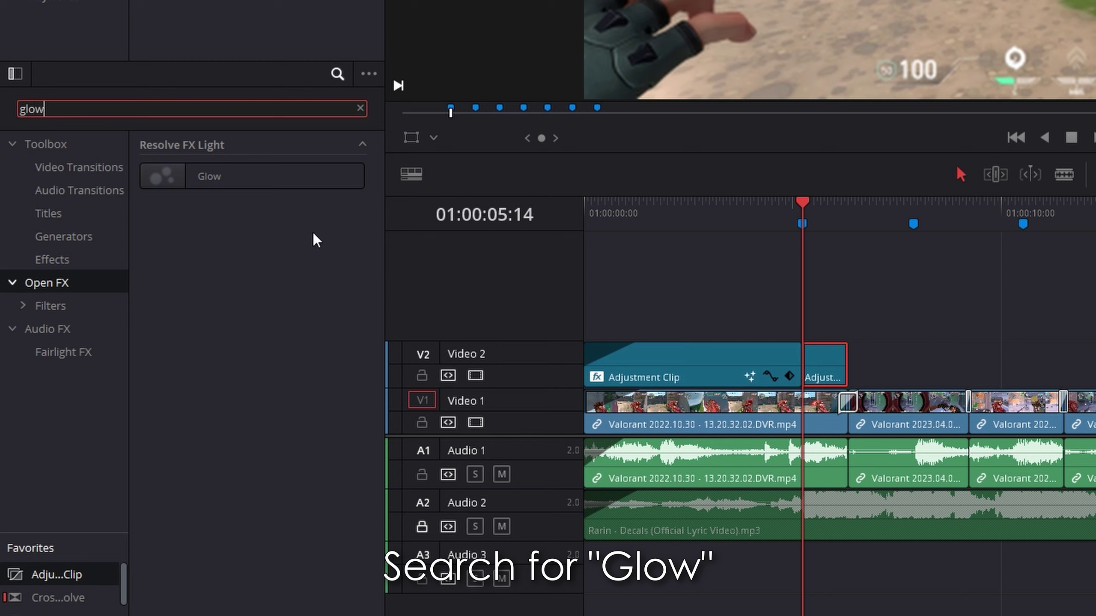
drag(224, 182, 820, 363)
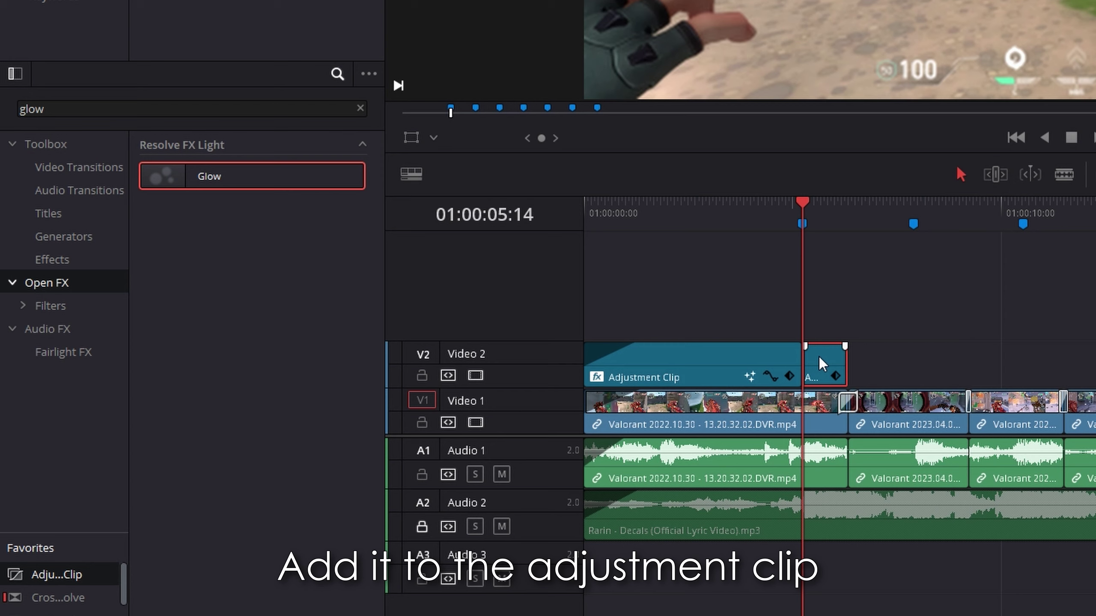
double_click(177, 108)
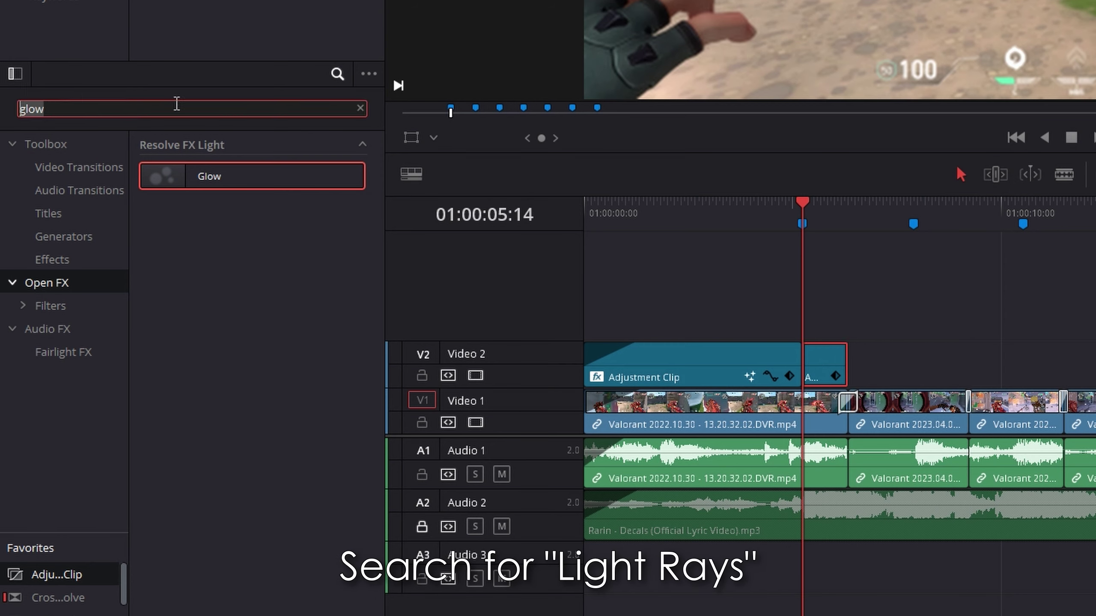
key(BackSpace)
text(light)
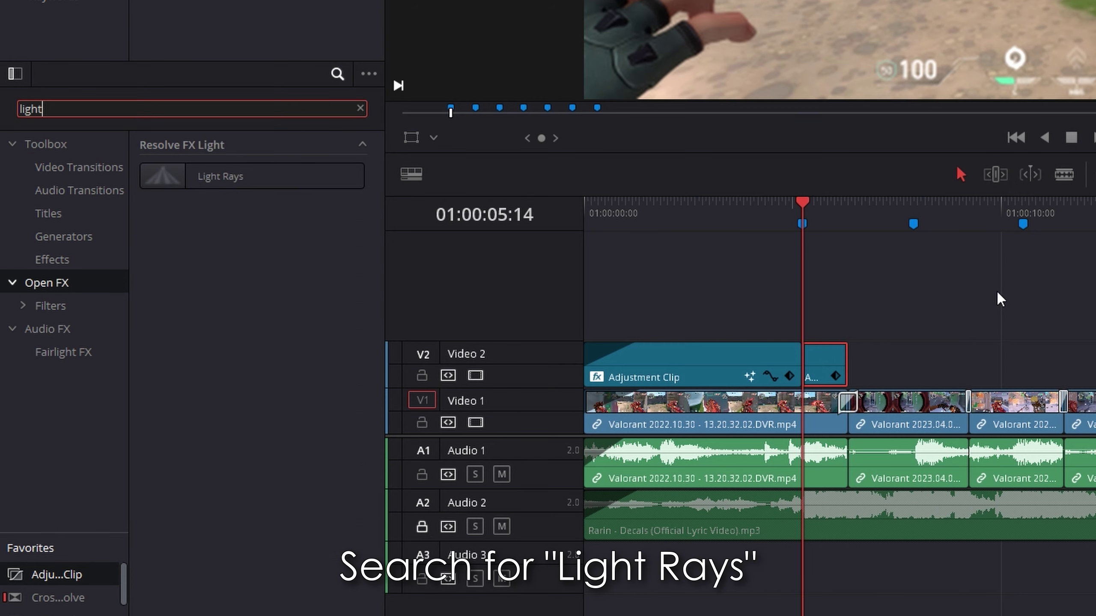
mouse_move(237, 179)
mouse_down()
mouse_move(988, 315)
mouse_move(843, 373)
mouse_up()
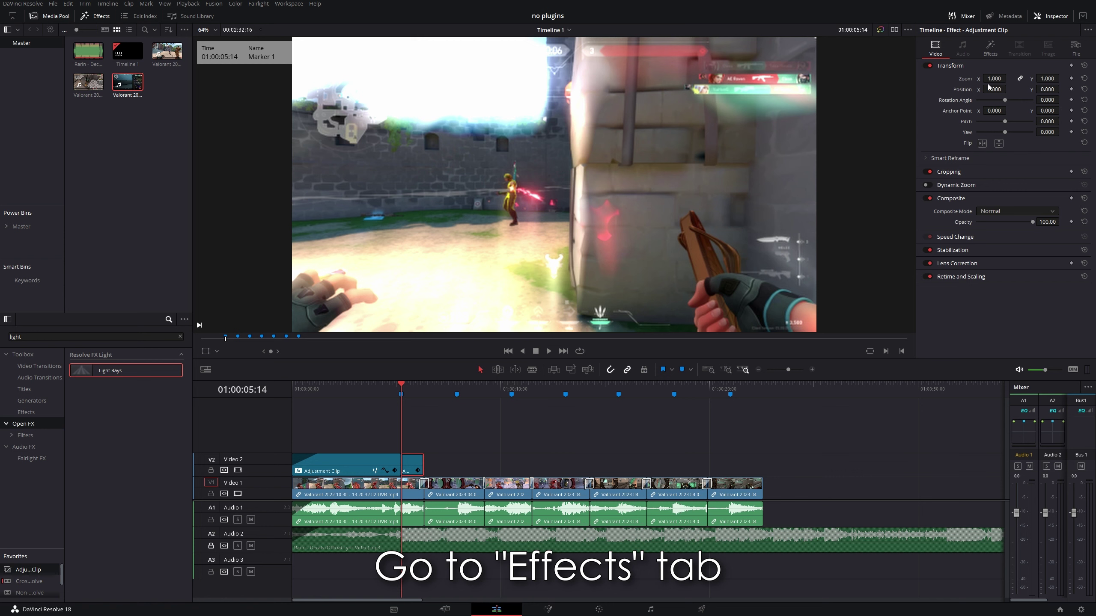
- Lower Glow's Shine Threshold to 0 and keyframe Glow Gain to 0 just after Marker 1
click(991, 48)
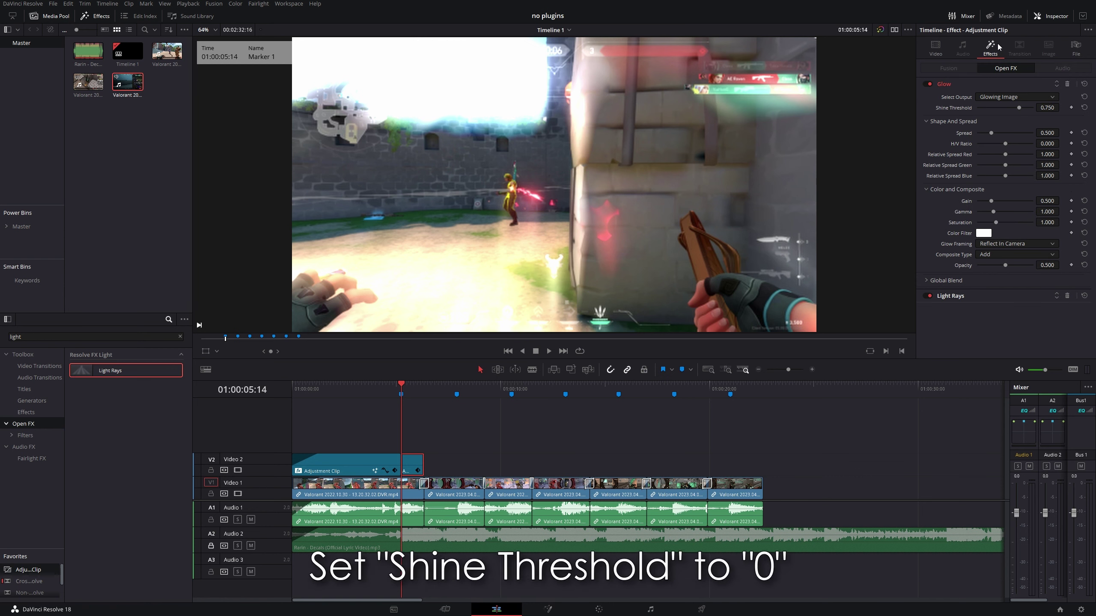
mouse_move(1018, 108)
mouse_down()
mouse_move(955, 110)
mouse_move(1032, 133)
mouse_up()
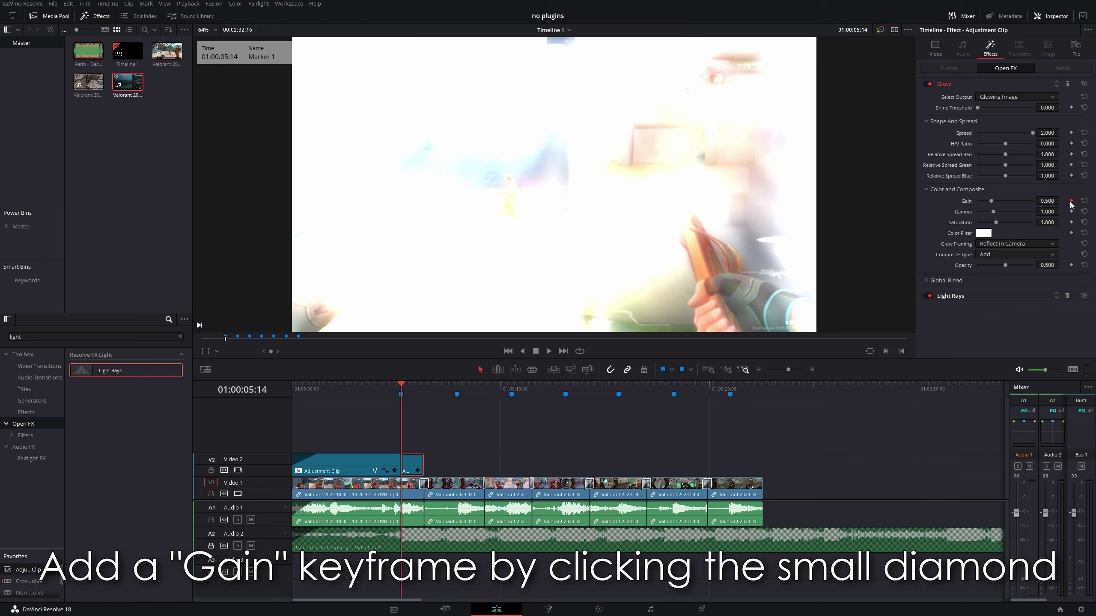
click(424, 393)
text(0)
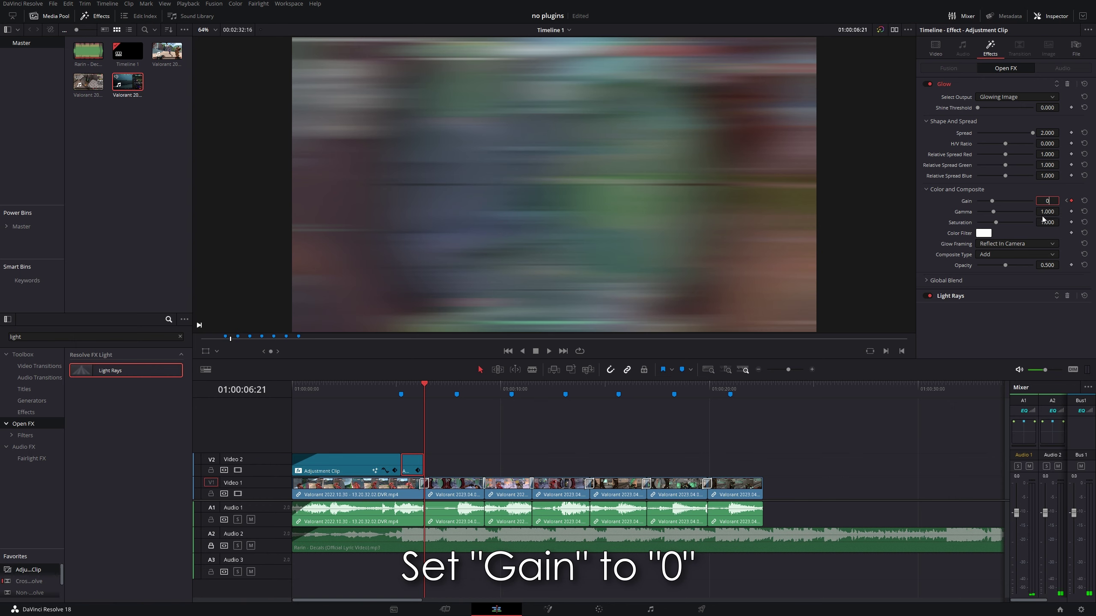
key(Return)
- Preview the glow fading out from Marker 1, then expand the Light Rays settings
click(402, 390)
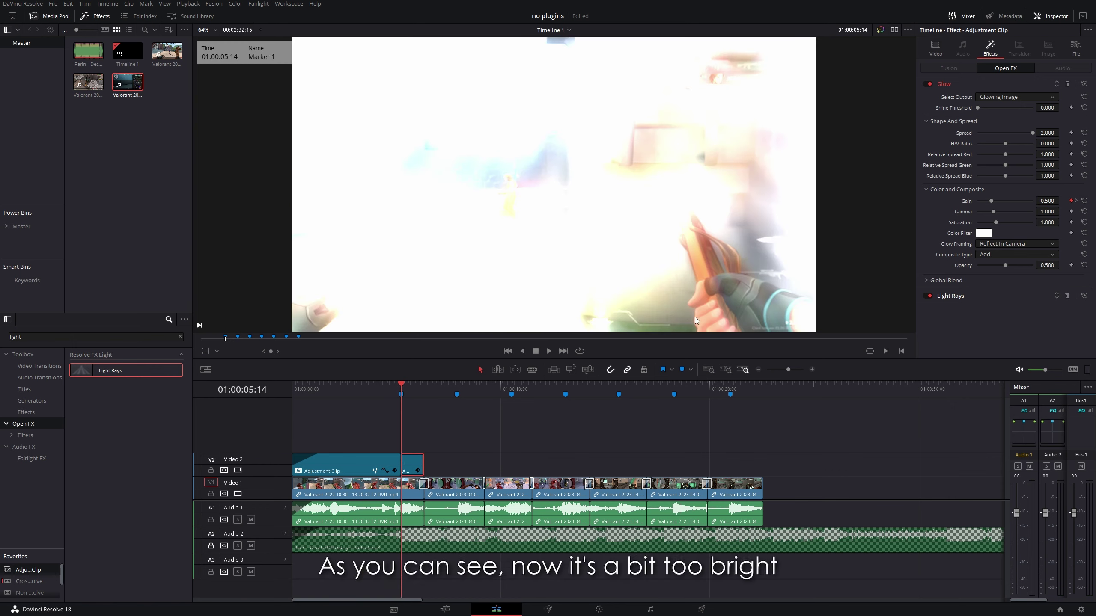
key(space)
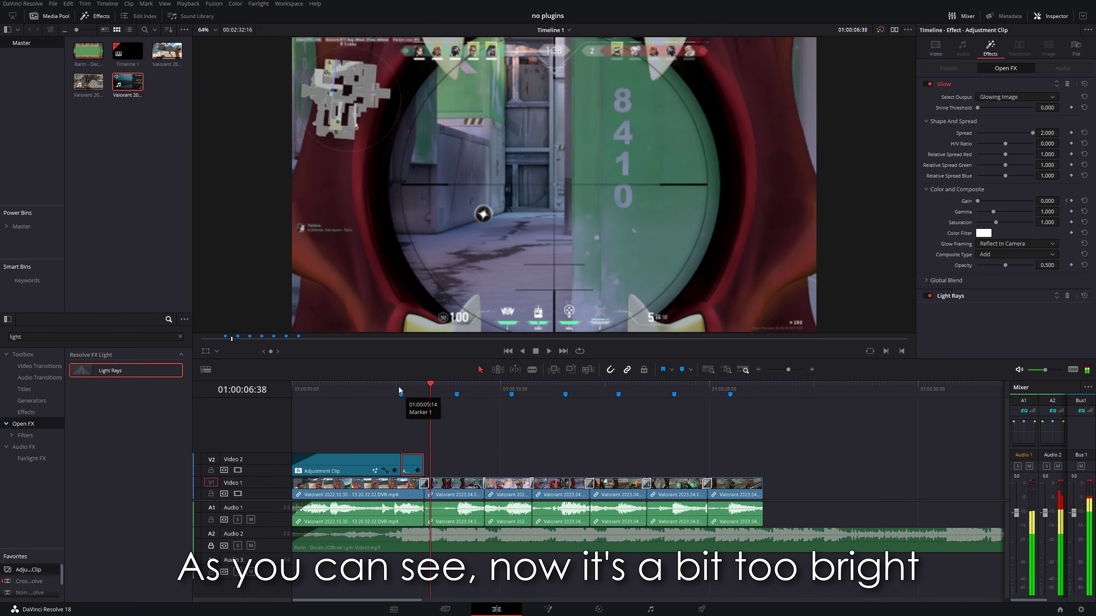
click(399, 387)
key(space)
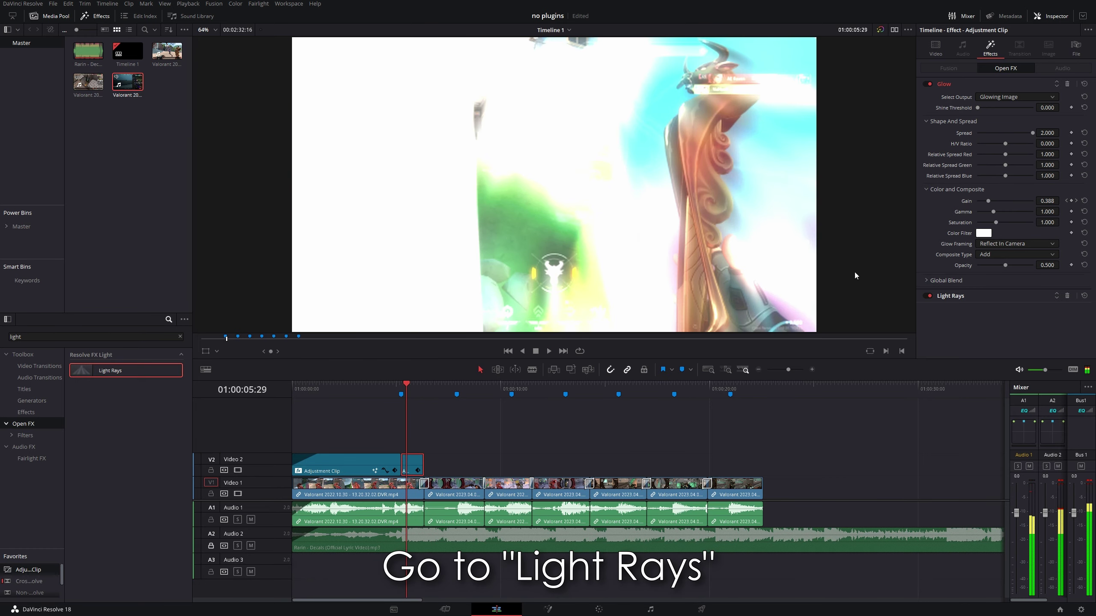
click(958, 297)
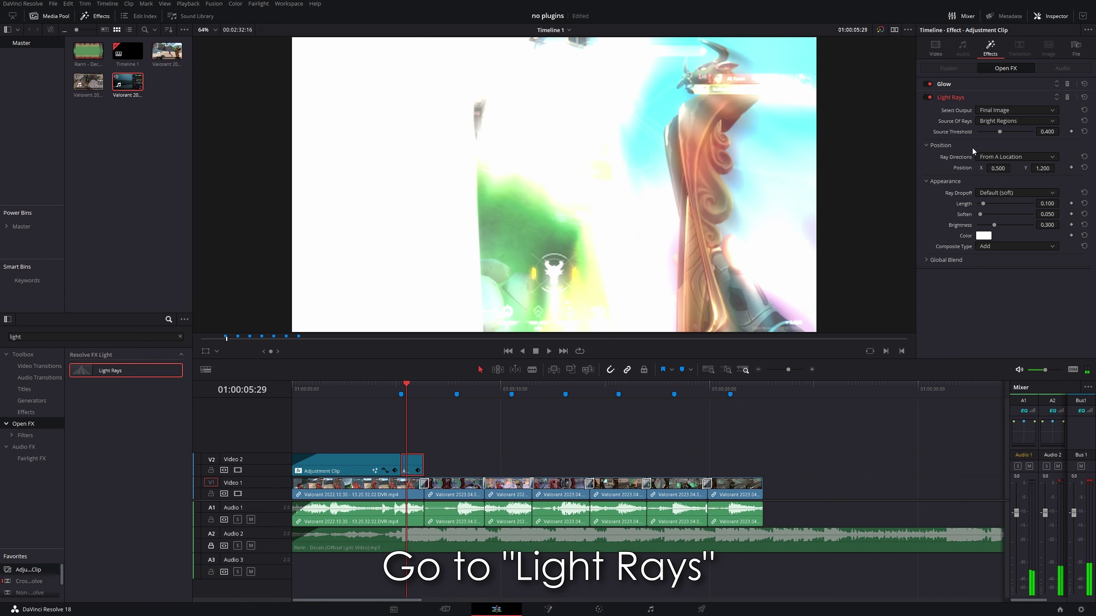
- Disable Glow and give Light Rays a longer length, Soften 0, orange color and Brightness 0.465
click(929, 84)
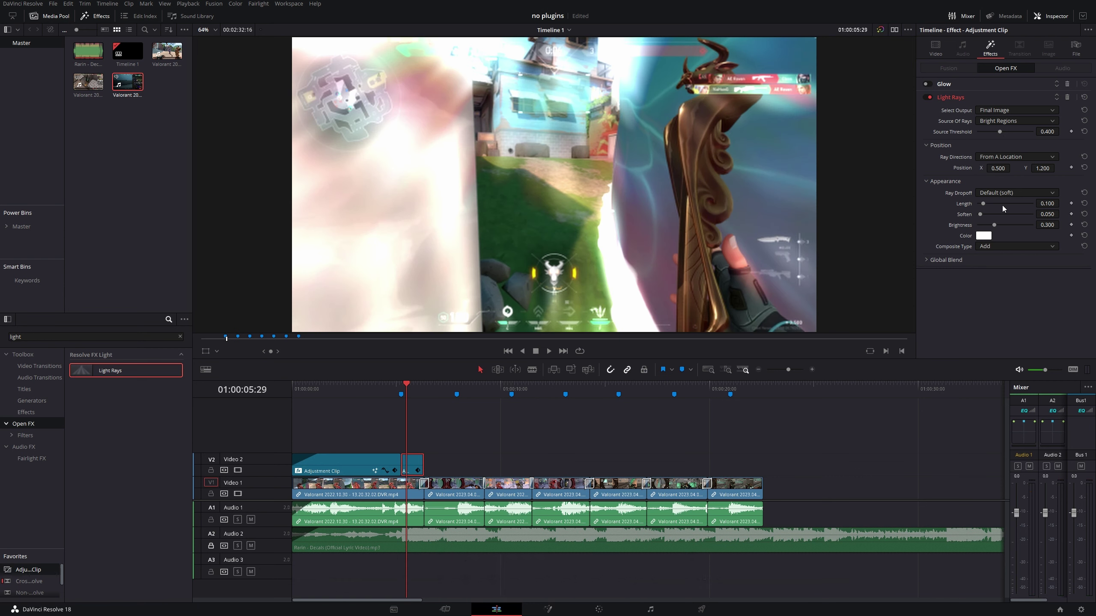
mouse_move(983, 203)
mouse_down()
mouse_move(1010, 215)
mouse_move(980, 214)
mouse_move(987, 233)
mouse_up()
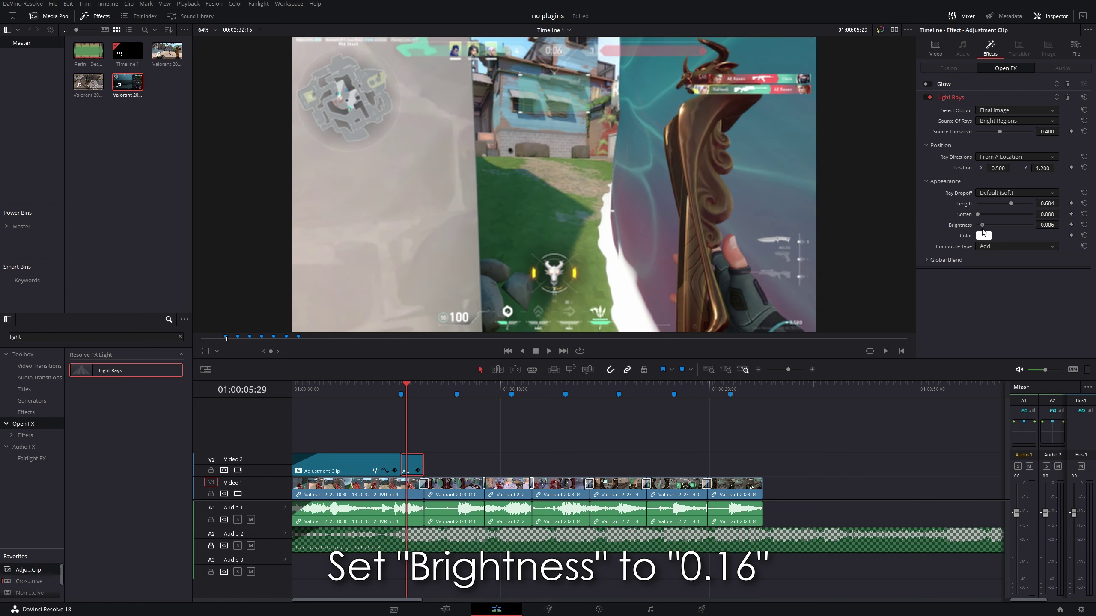
click(984, 237)
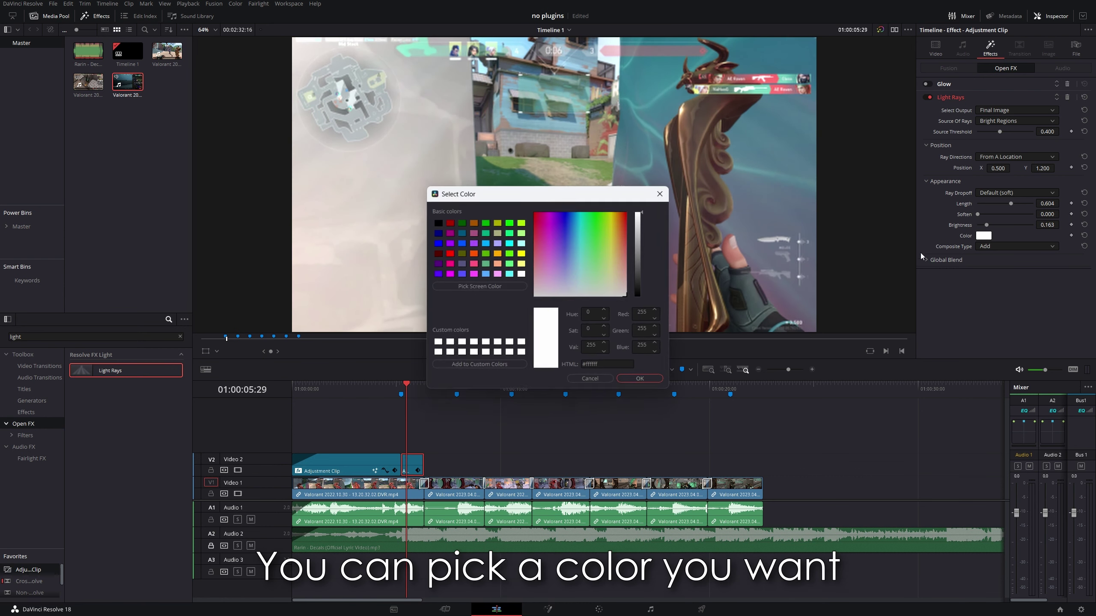
mouse_move(622, 235)
mouse_down()
mouse_move(618, 223)
mouse_move(620, 296)
mouse_up()
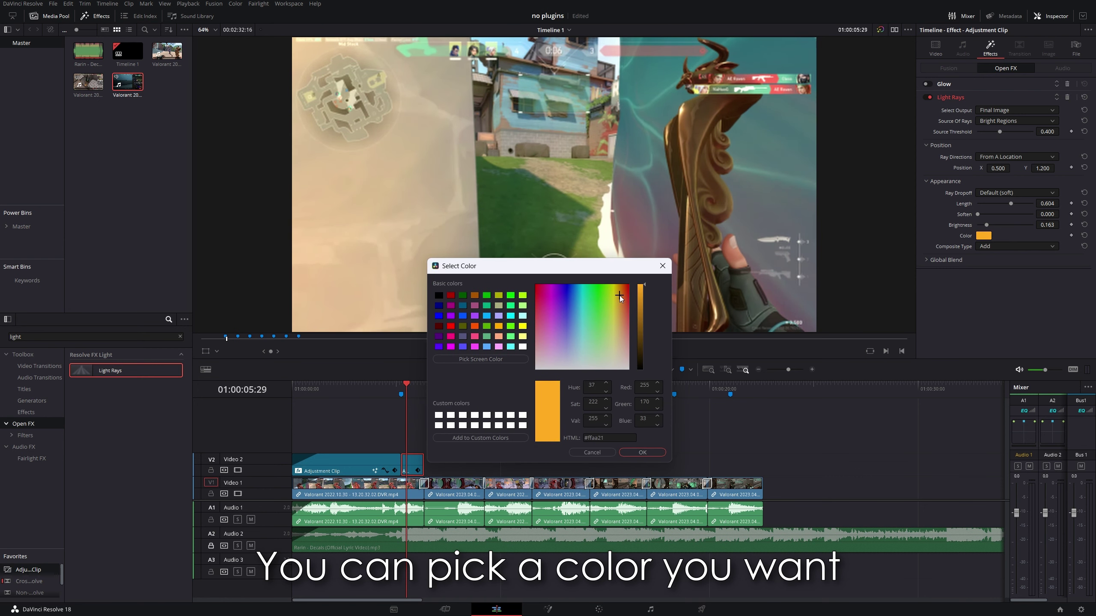
click(642, 452)
drag(987, 225, 1003, 231)
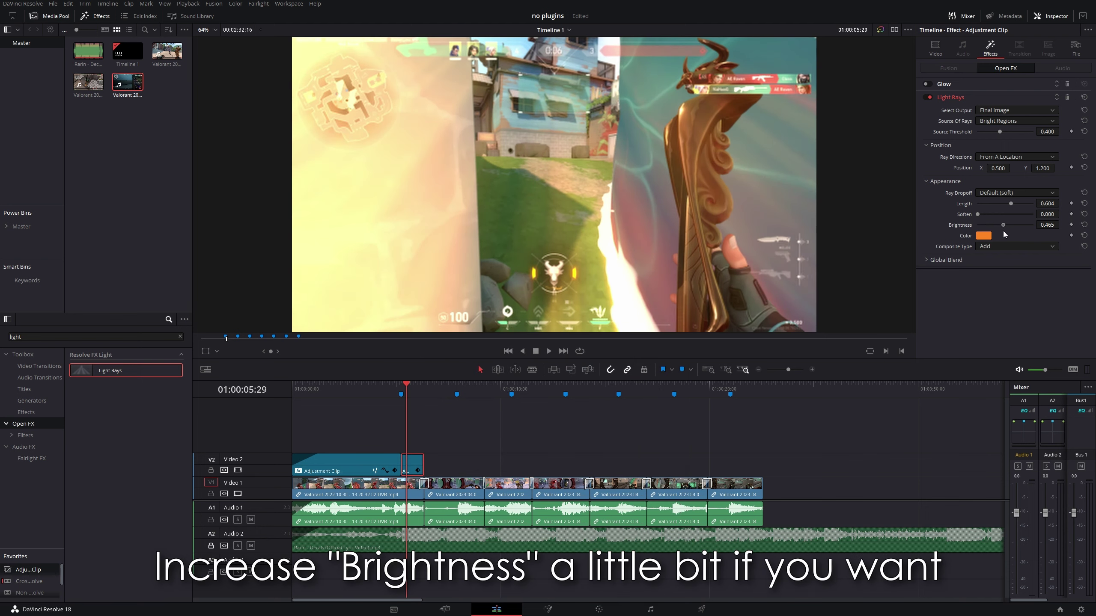
- Preview the orange light rays and return the playhead to Marker 1
click(393, 389)
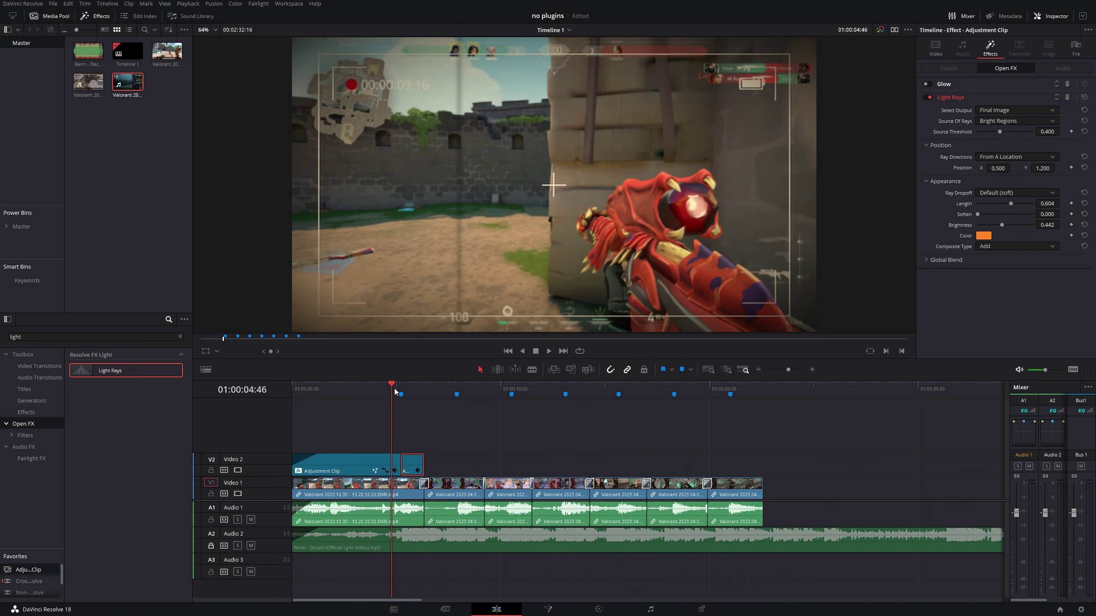
key(space)
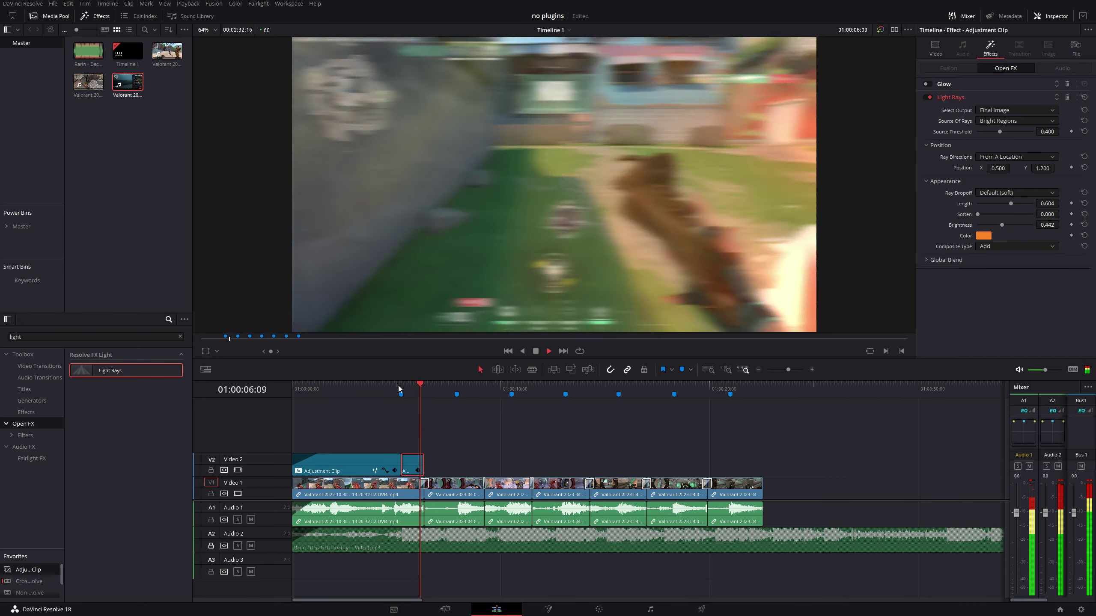
click(397, 384)
click(397, 384)
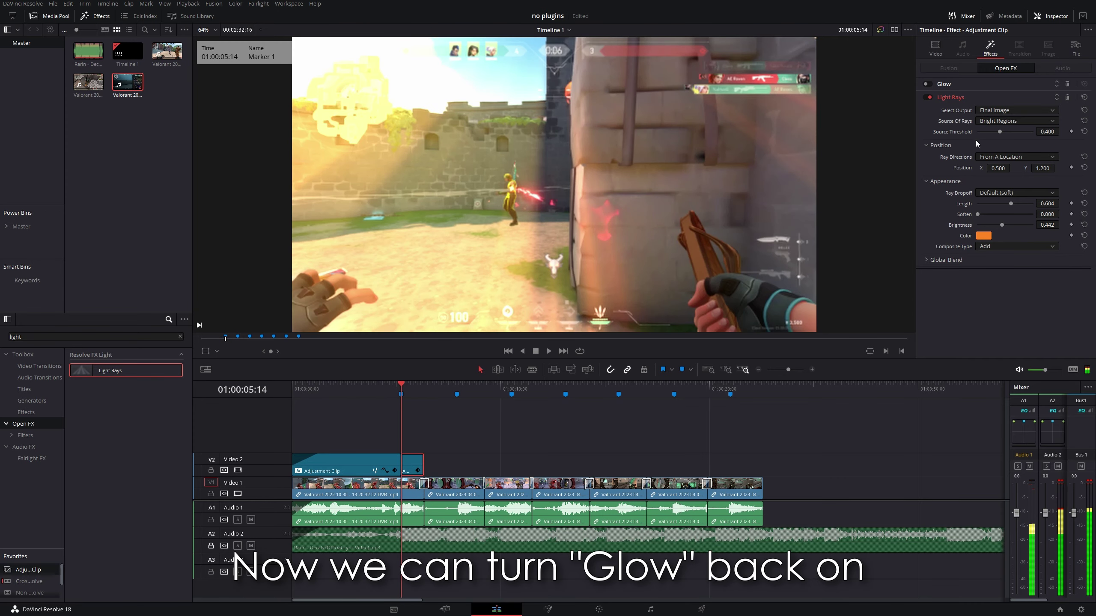
- Re-enable Glow and lower its Gain at Marker 1 to about 0.314, then play back
click(925, 85)
click(943, 84)
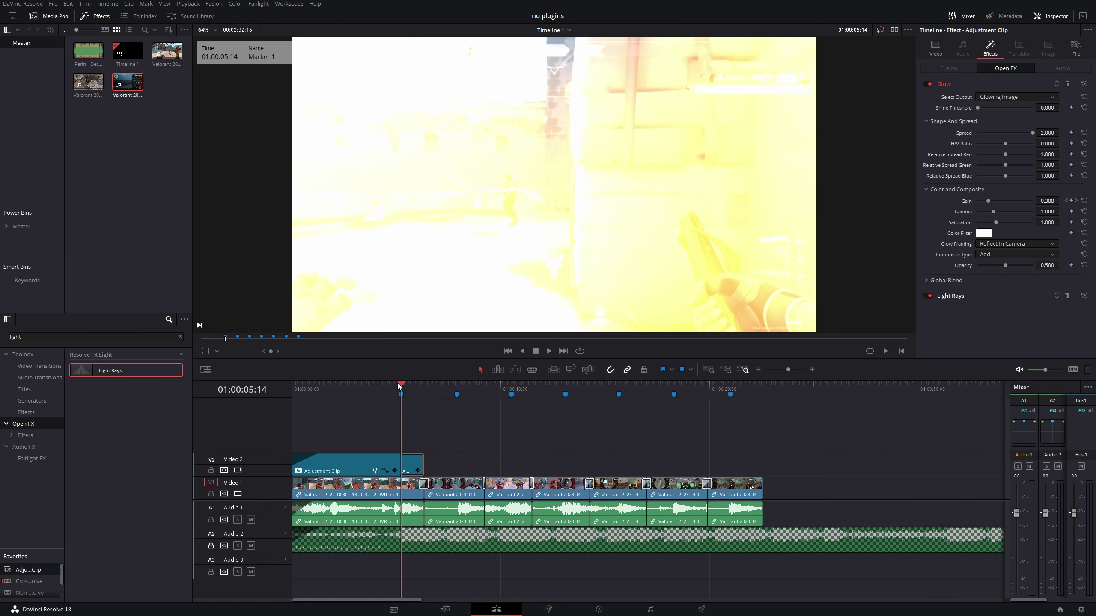
drag(1035, 201, 1035, 201)
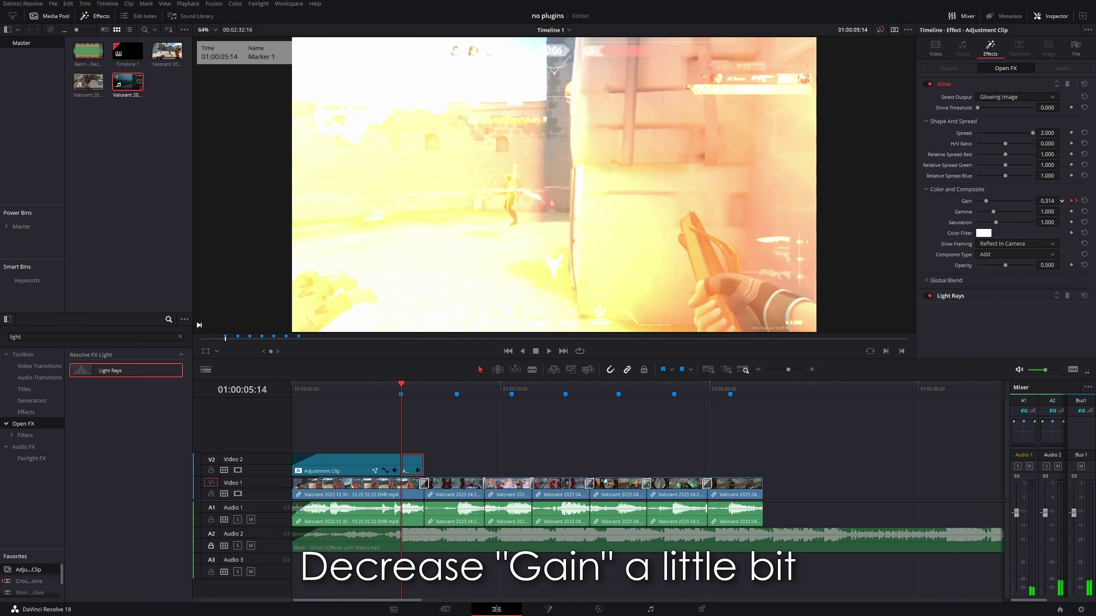
key(space)
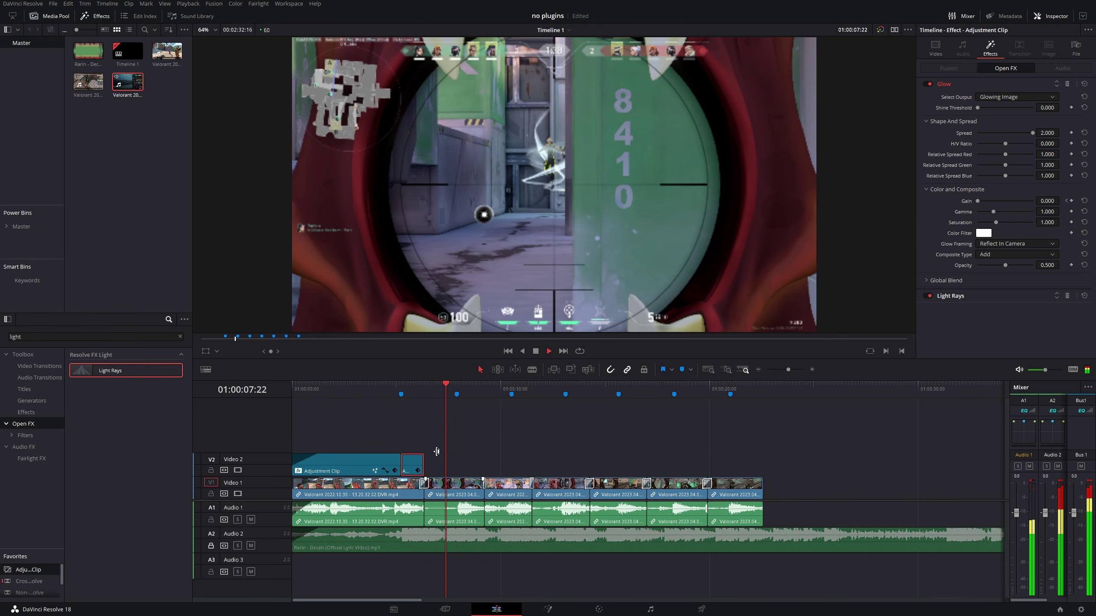
- Extend the adjustment clip's end slightly later and play back the lengthened effect
click(428, 394)
drag(428, 394, 439, 394)
click(423, 495)
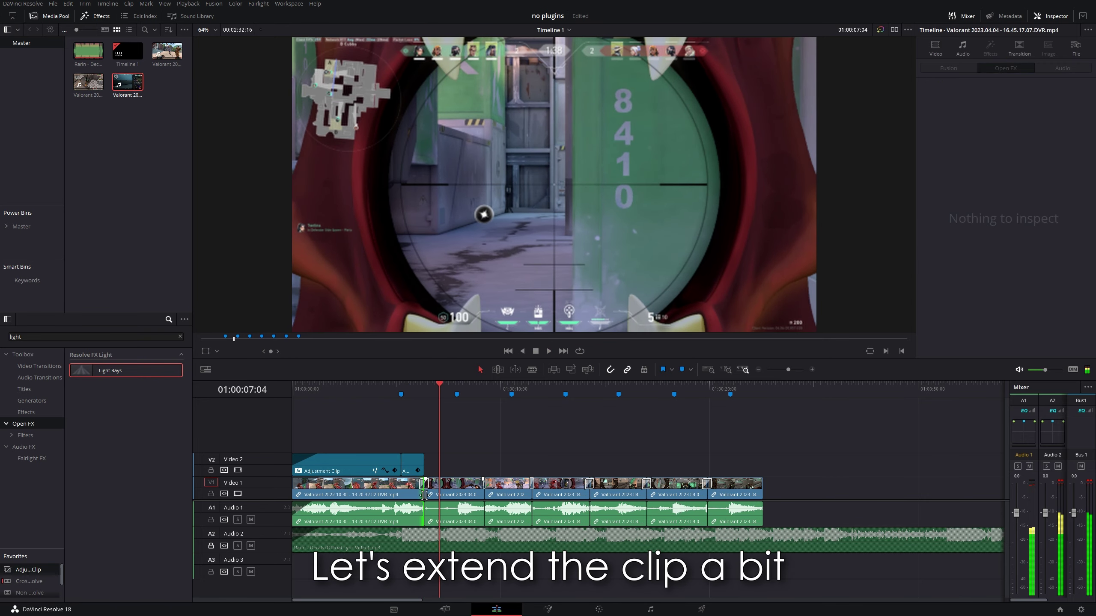
drag(433, 495, 439, 461)
click(423, 461)
key(slash)
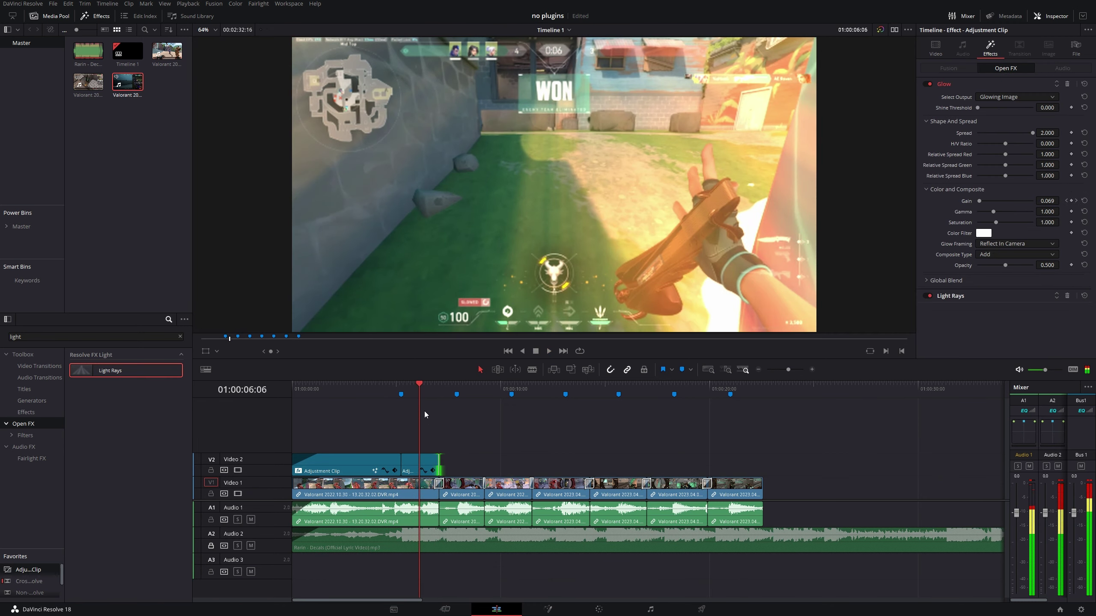
click(425, 432)
key(slash)
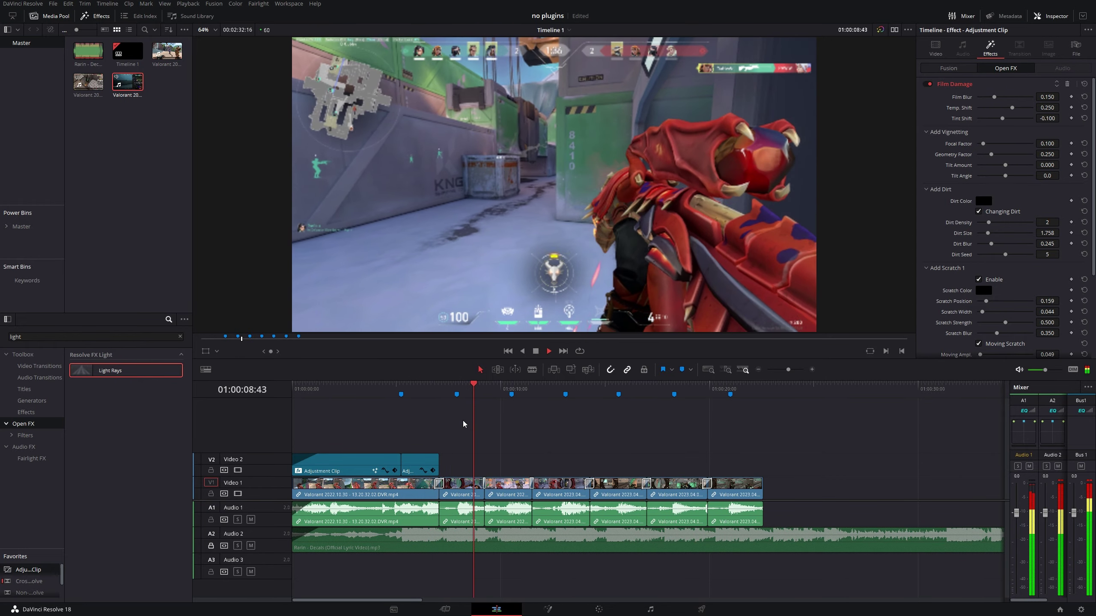
key(space)
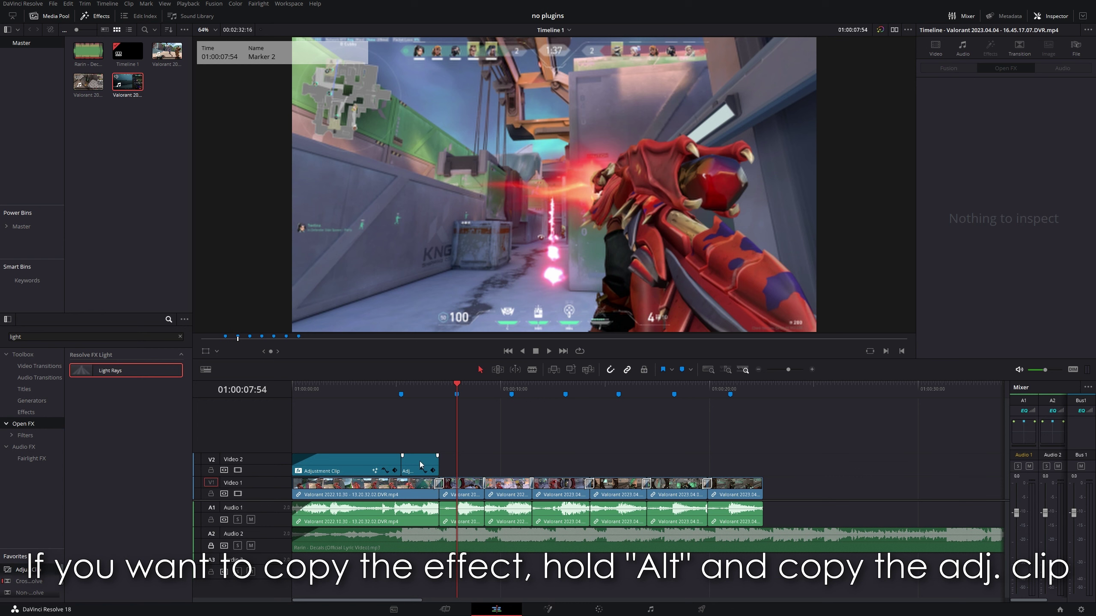
- Alt-drag a copy of the adjustment clip to Marker 2 on Video 2 and preview it
drag(419, 464, 483, 469)
click(446, 388)
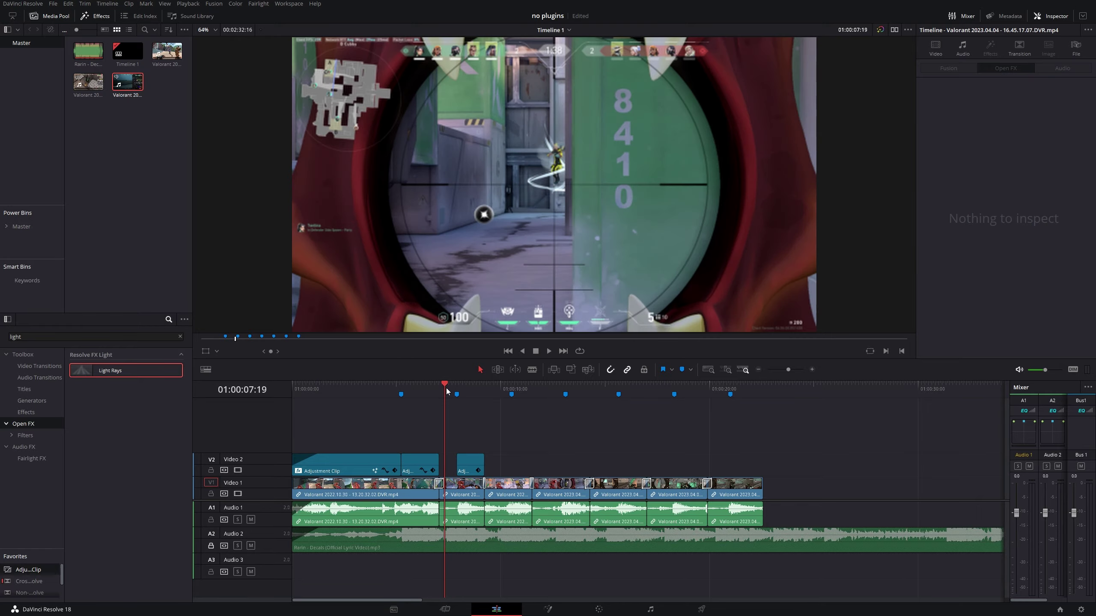
key(space)
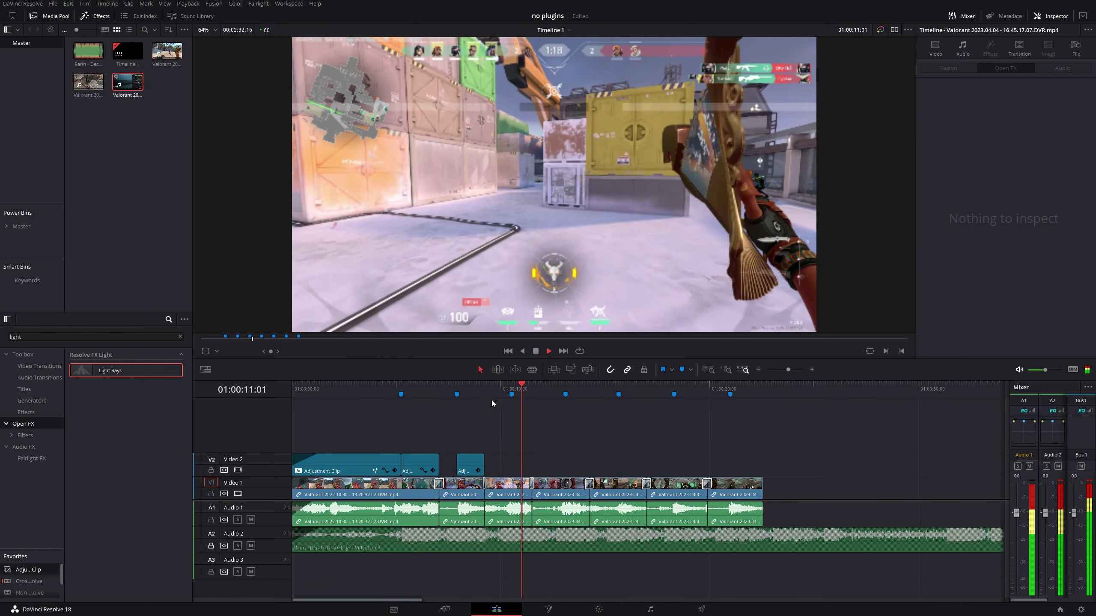
- Select the copied adjustment clip at Marker 2 and set its Glow Color Filter to purple
click(452, 384)
click(473, 464)
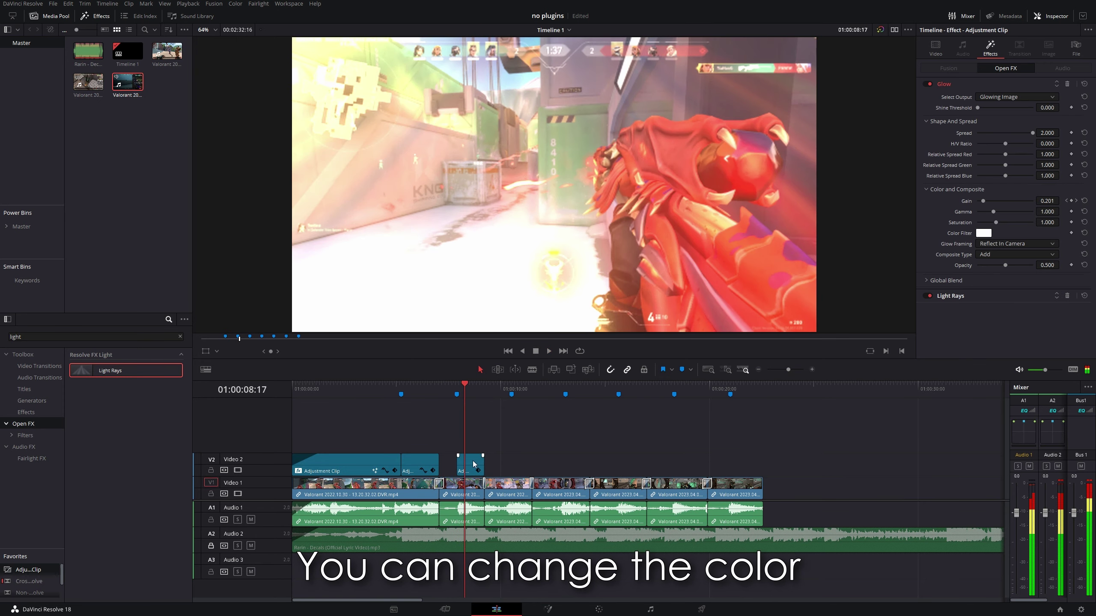
click(461, 383)
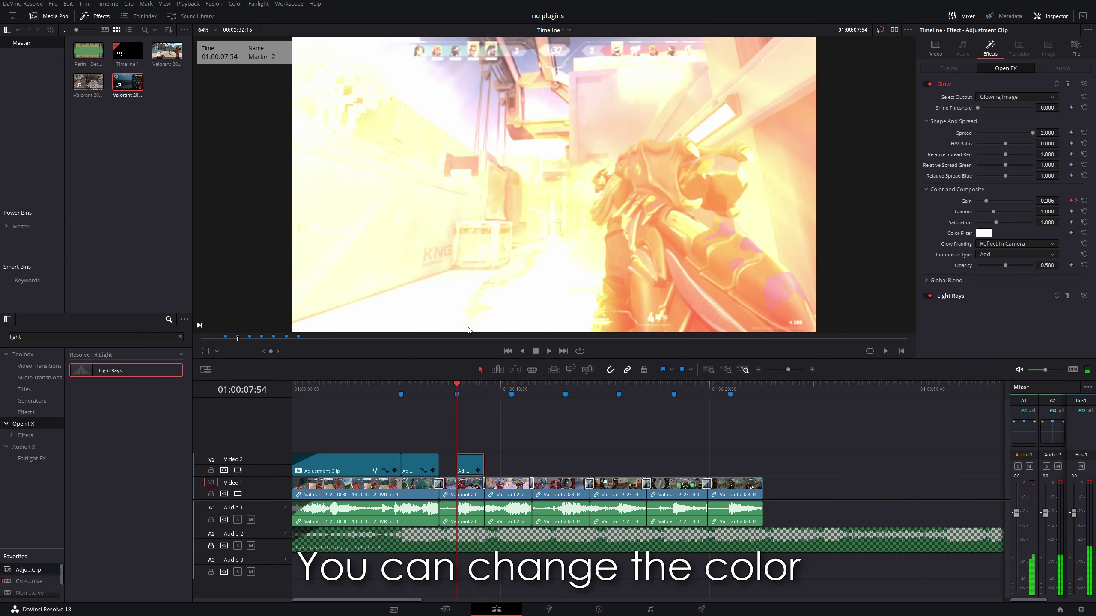
click(983, 233)
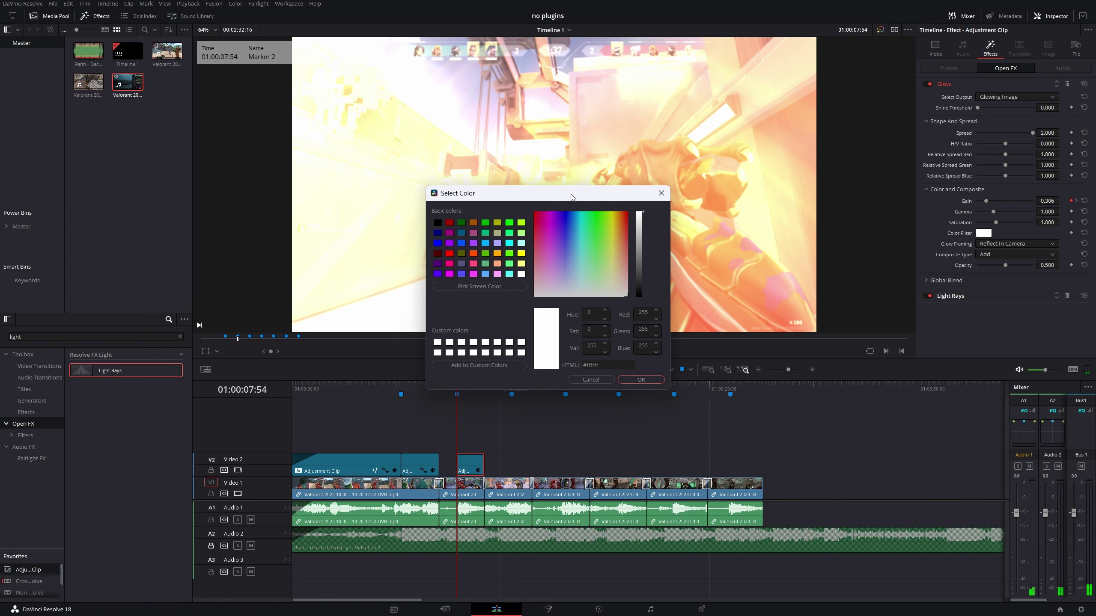
click(576, 324)
click(655, 446)
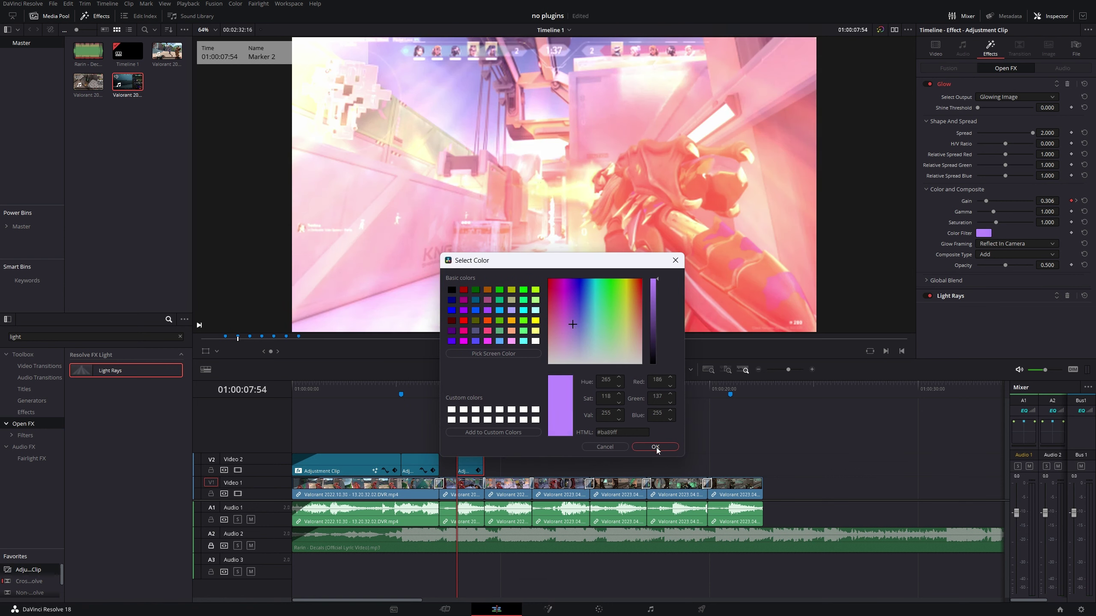
- Change the copy's Light Rays color to light blue and play back the result
click(947, 296)
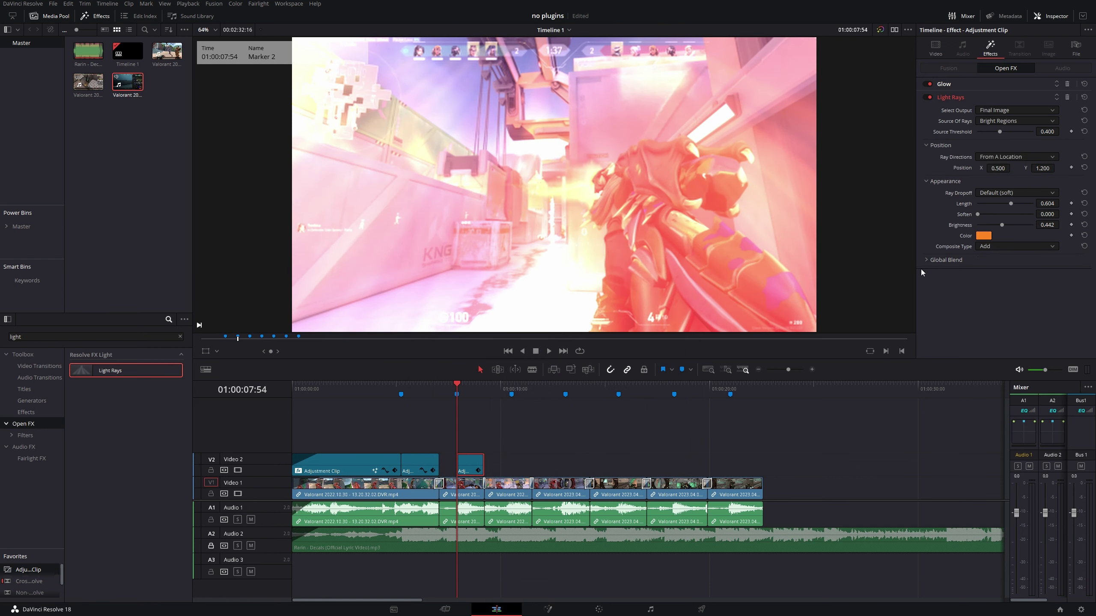
click(983, 237)
click(548, 243)
drag(487, 186, 529, 286)
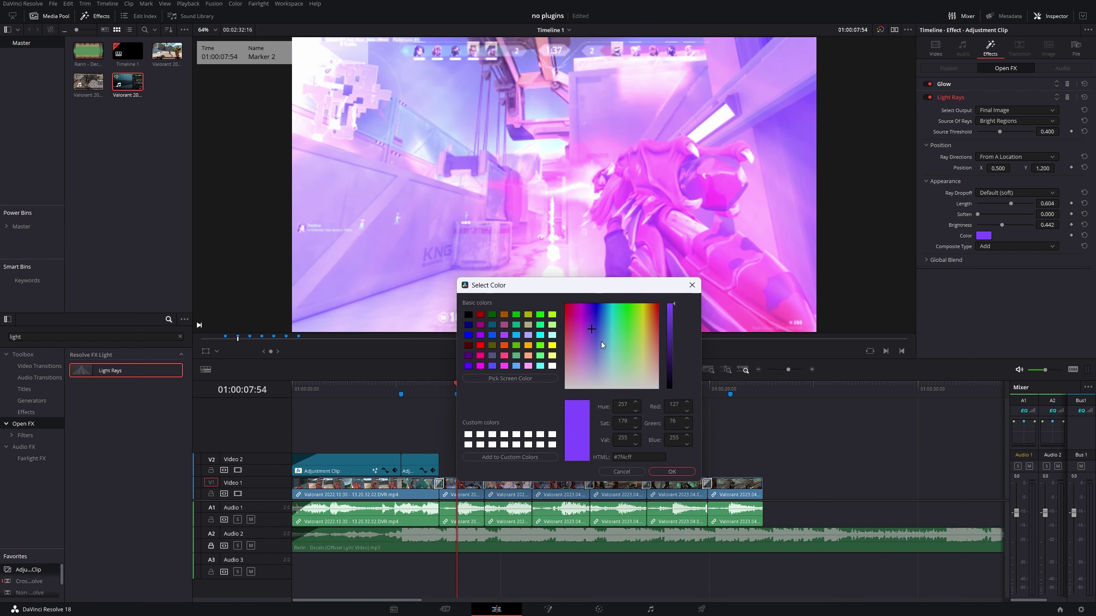
click(589, 343)
drag(589, 343, 602, 346)
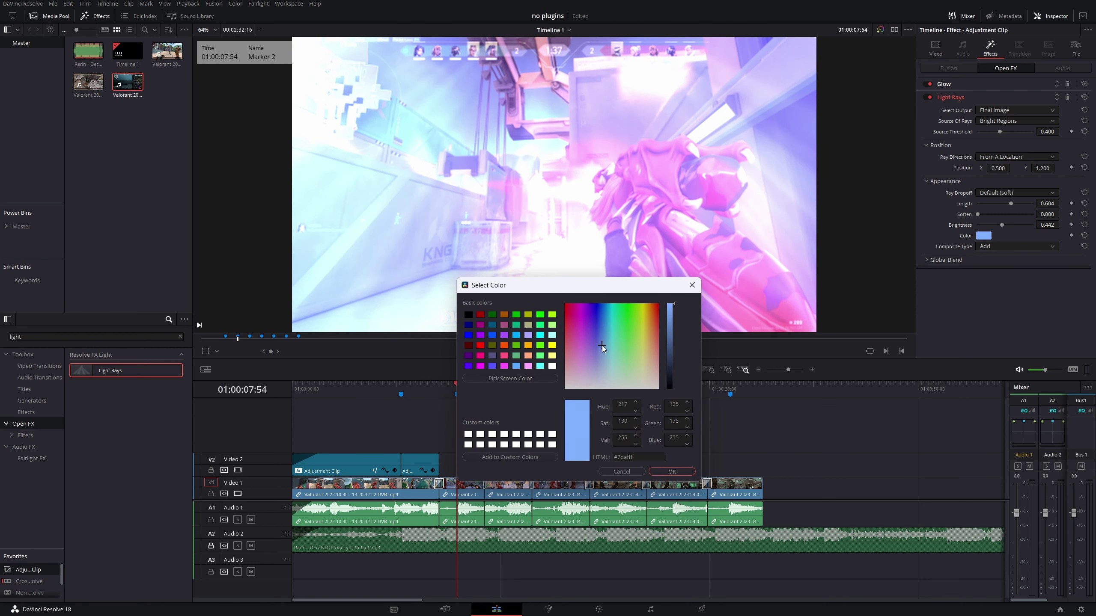
click(671, 471)
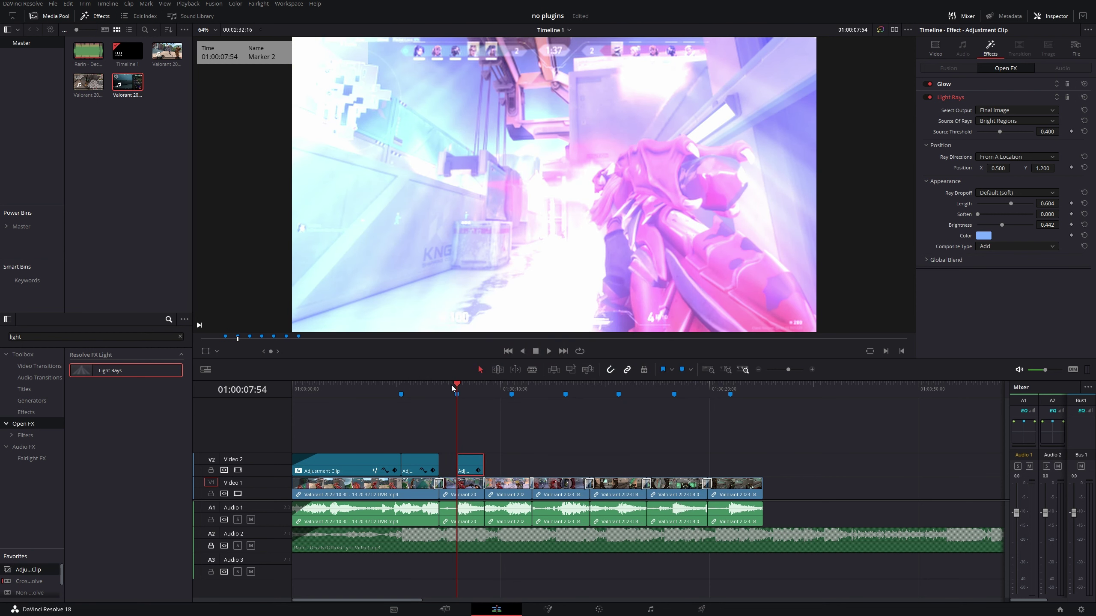
key(space)
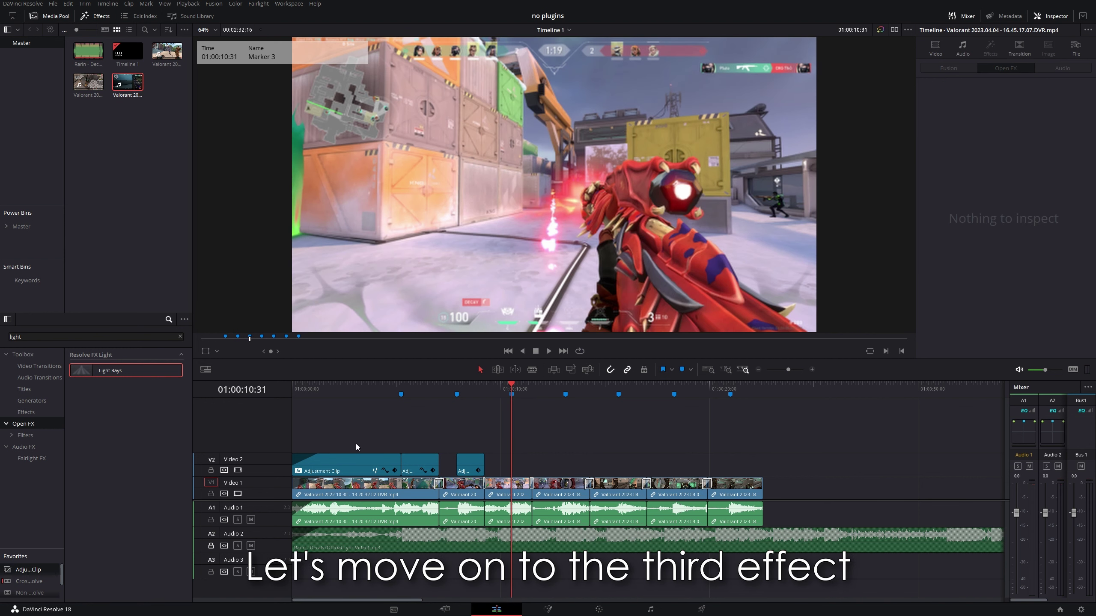
- Add a short adjustment clip on Video 2 at Marker 3 and apply Prism Blur found via 'prism'
mouse_move(29, 570)
mouse_down()
mouse_move(291, 443)
mouse_move(515, 466)
mouse_up()
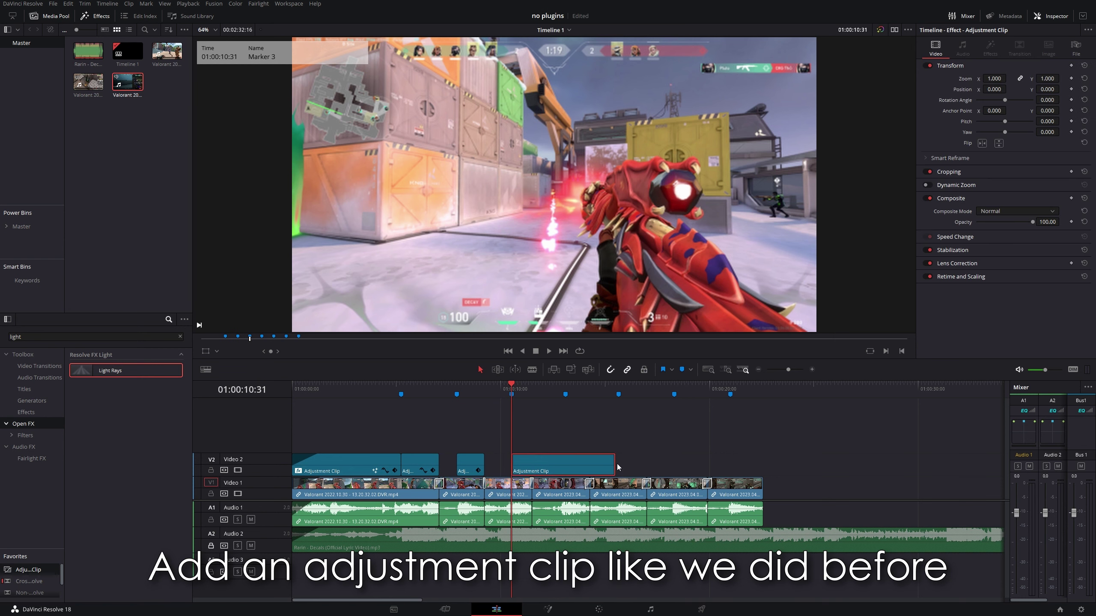
drag(614, 467, 530, 472)
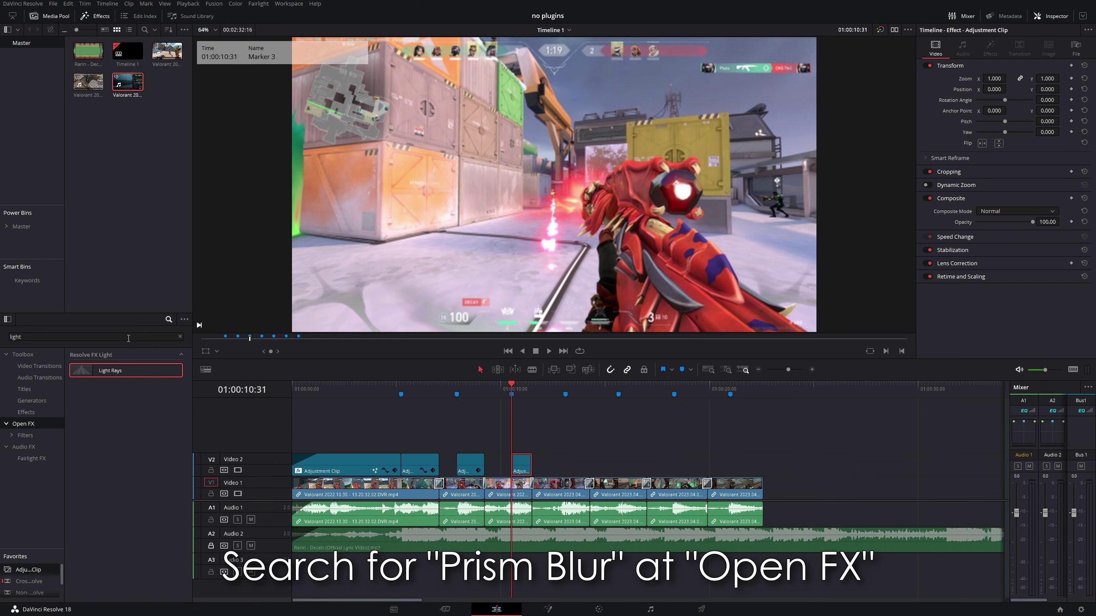
click(95, 337)
text(prism)
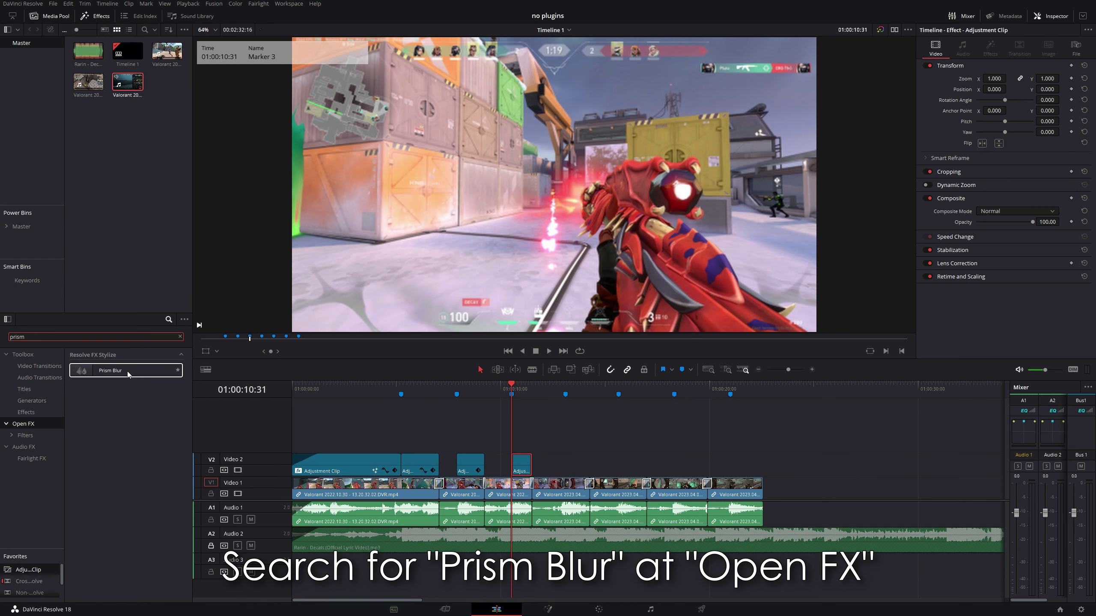
drag(127, 372, 521, 464)
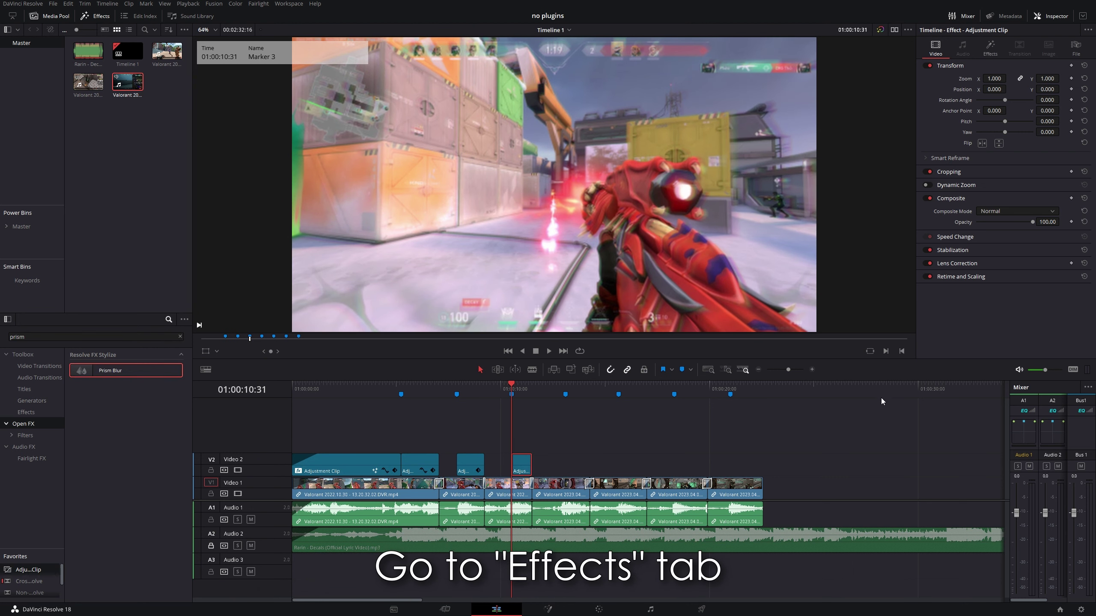
- Set Prism Blur's Aberration Strength to 1 and keyframe Aberration Distance from 0.2 at Marker 3 to 0 at clip end
click(989, 55)
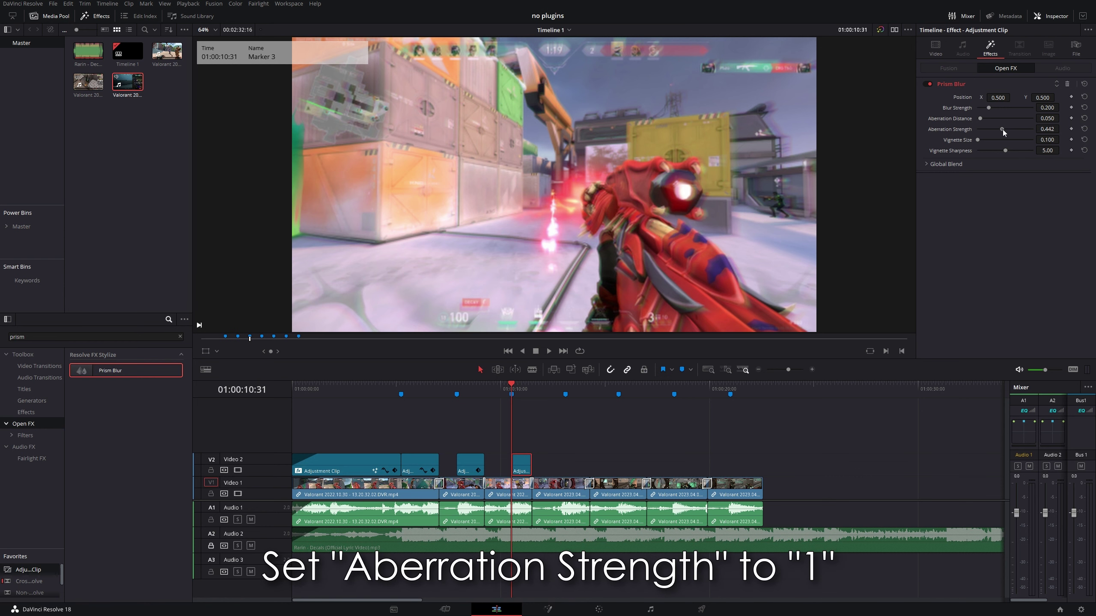
drag(1001, 130, 1056, 119)
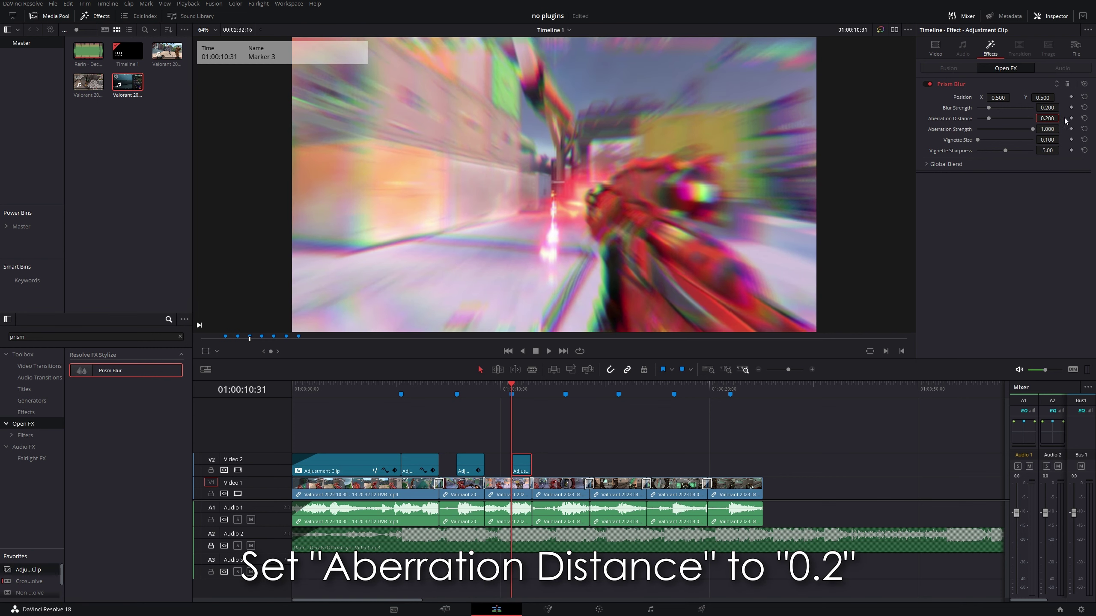
click(1019, 231)
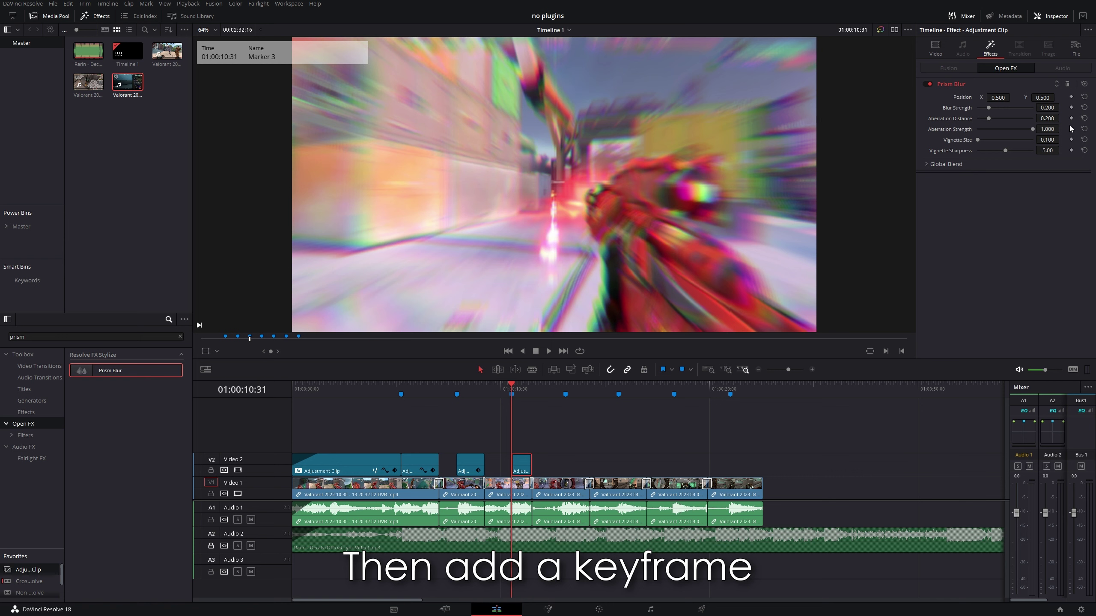
drag(528, 391, 533, 393)
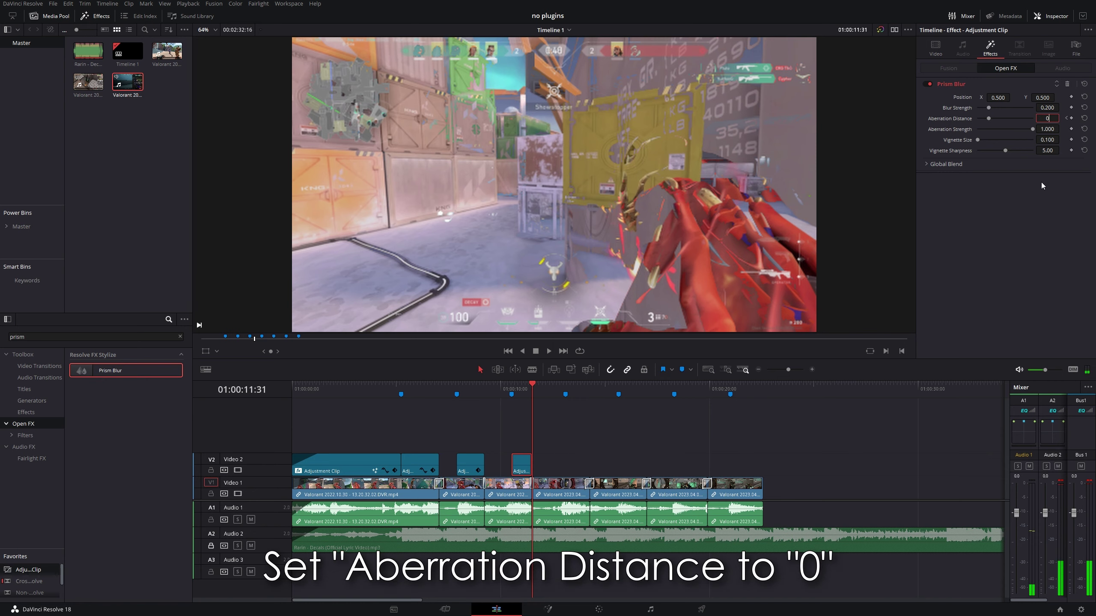
- Preview the prism blur from just before Marker 3, then show the clip's transform settings
click(501, 391)
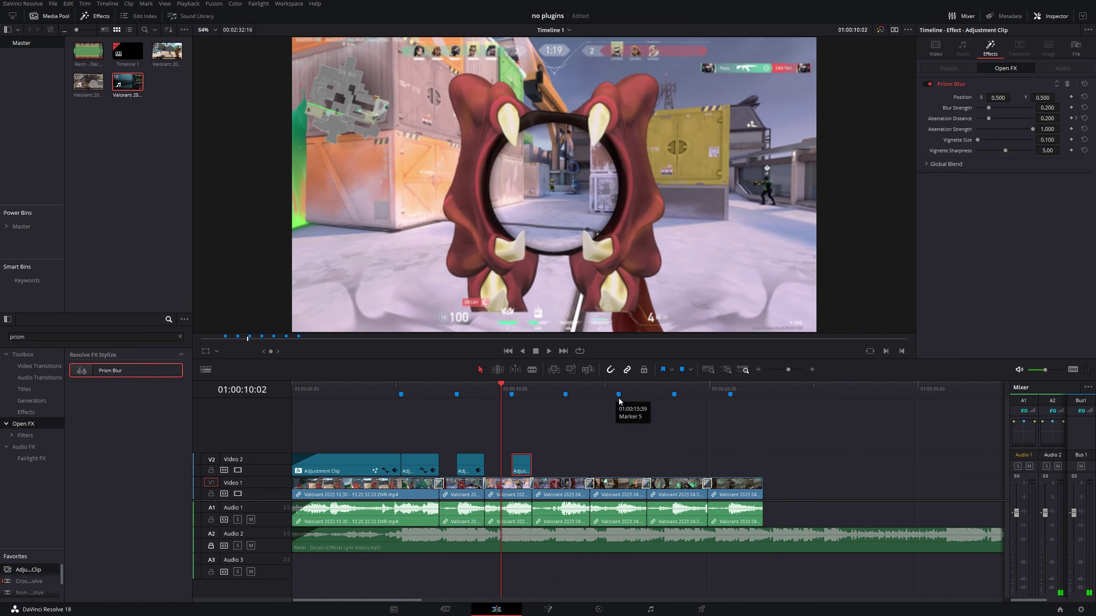
key(space)
key(space)
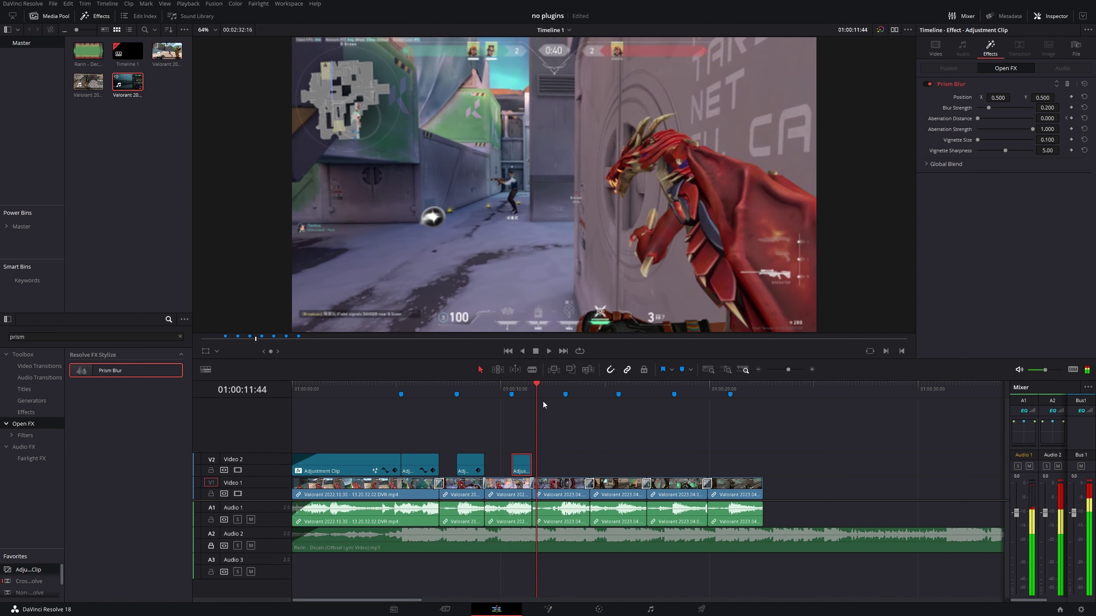
click(512, 387)
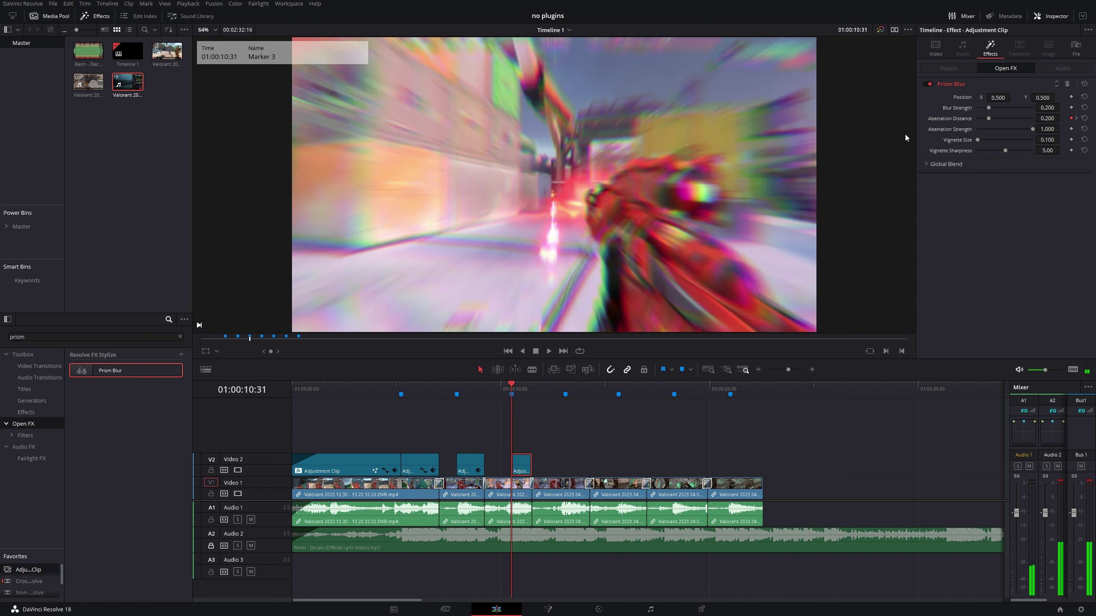
click(937, 54)
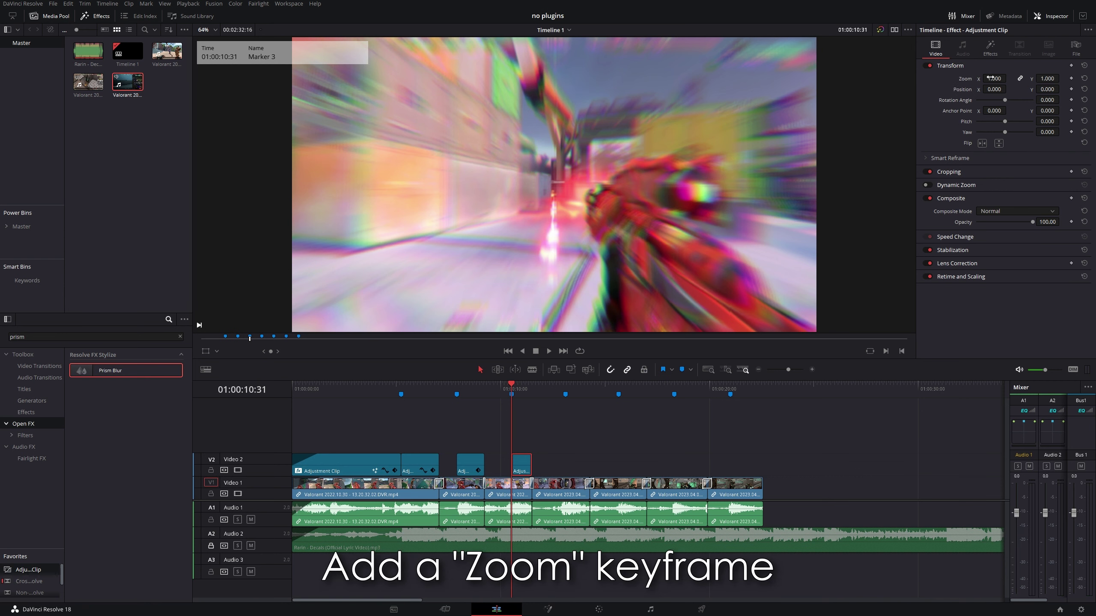
- Keyframe the clip's Zoom at 1.2 at its start, returning to 1 at the clip end
click(1072, 79)
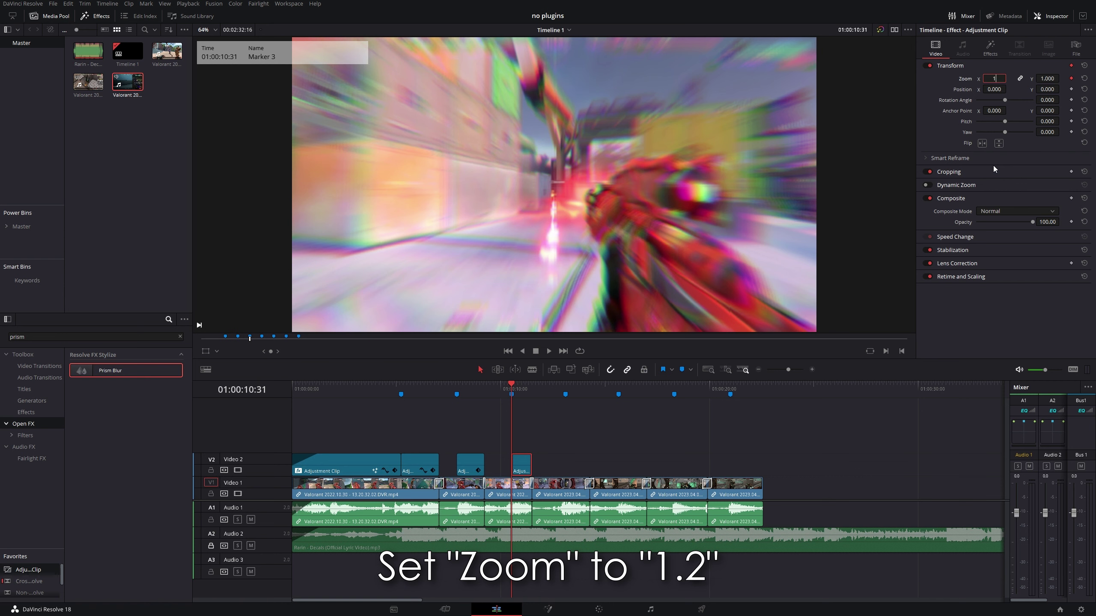
text(1.2)
key(Return)
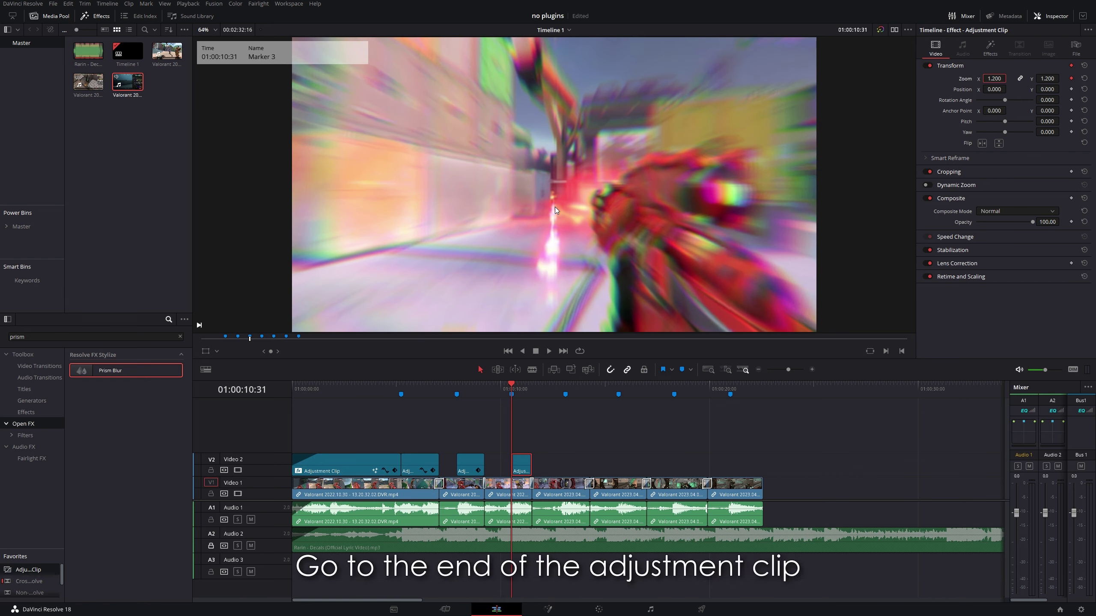
drag(528, 388, 533, 393)
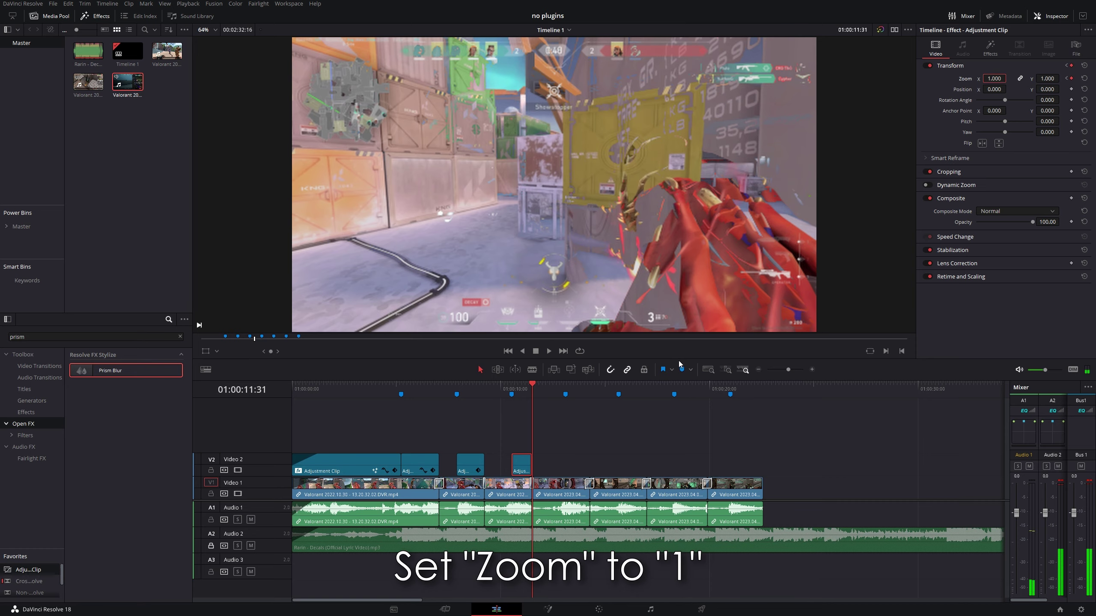
- Preview the zoom, then place a short Adjustment Clip on Video 2 at Marker 4
key(space)
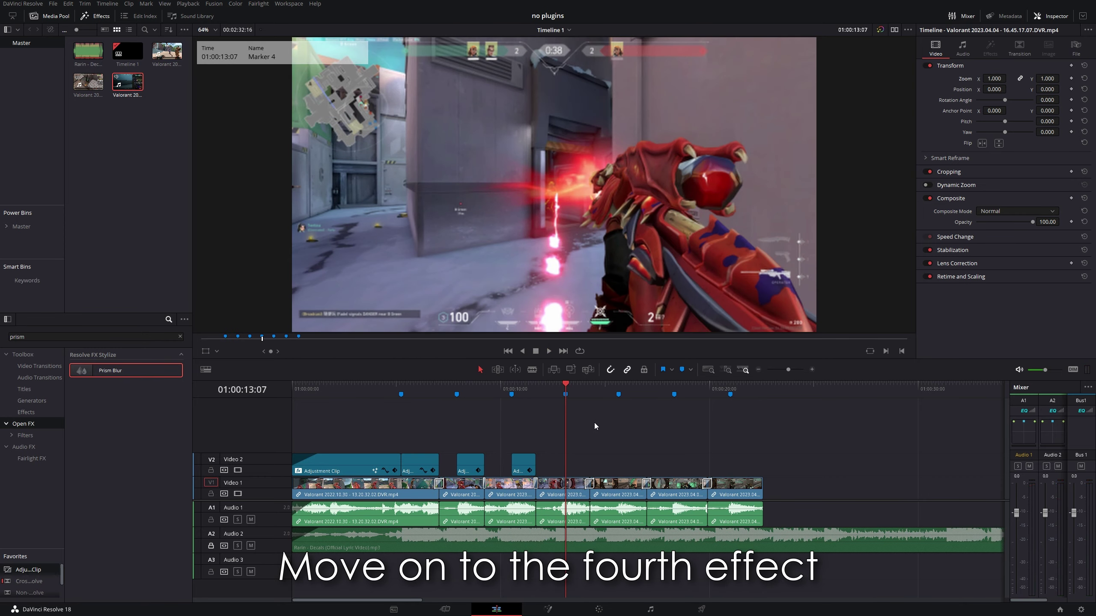
drag(28, 570, 571, 471)
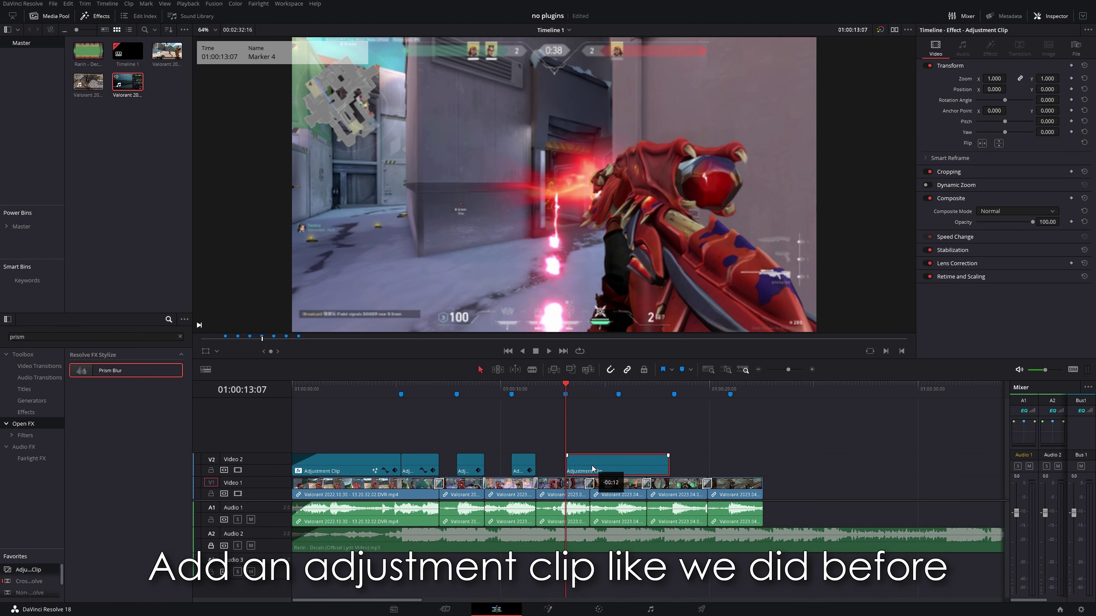
drag(669, 466, 586, 469)
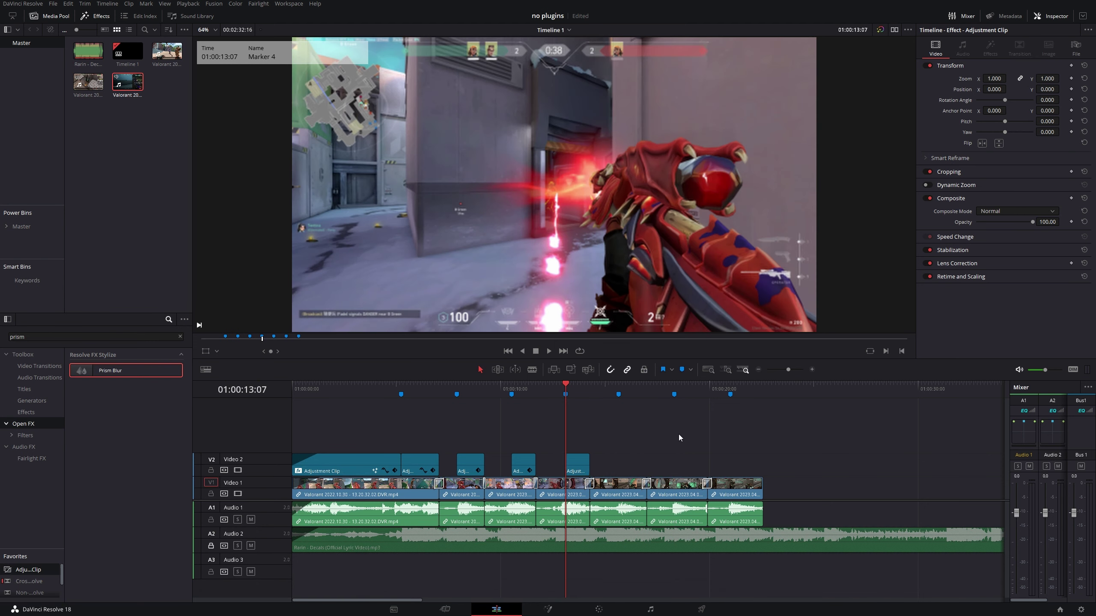
- Find Camera Shake in Open FX and apply it to the Marker 4 adjustment clip
click(180, 337)
text(ca)
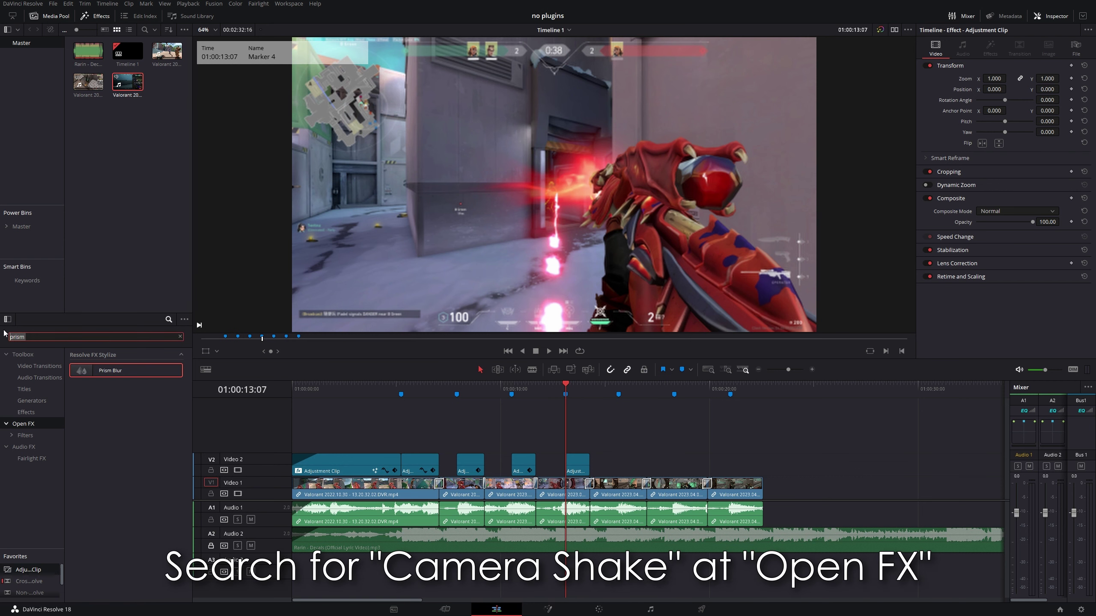
text(mera)
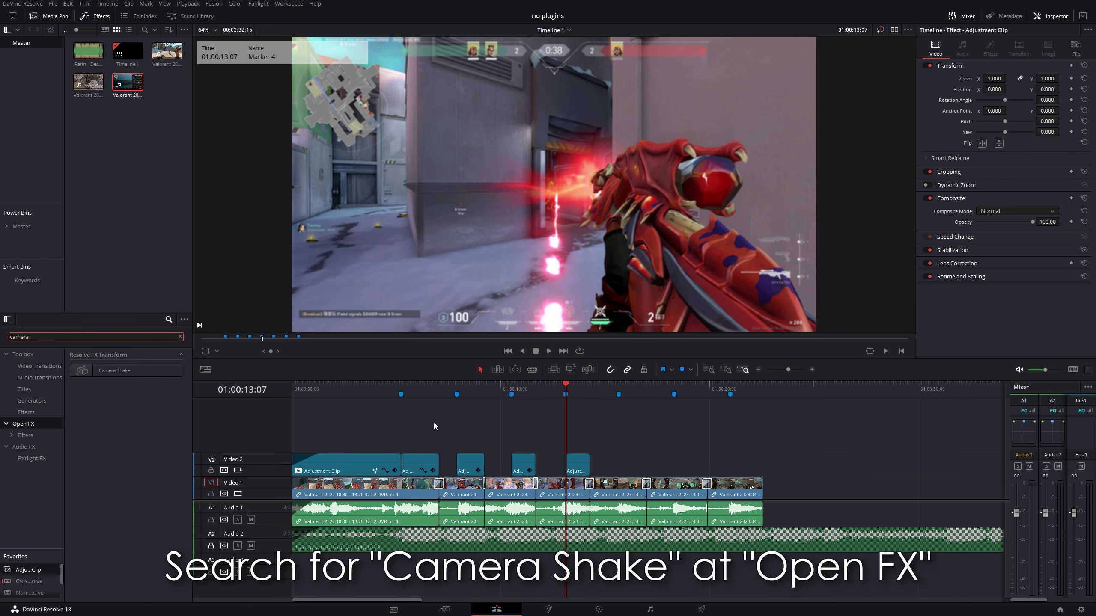
drag(115, 370, 579, 464)
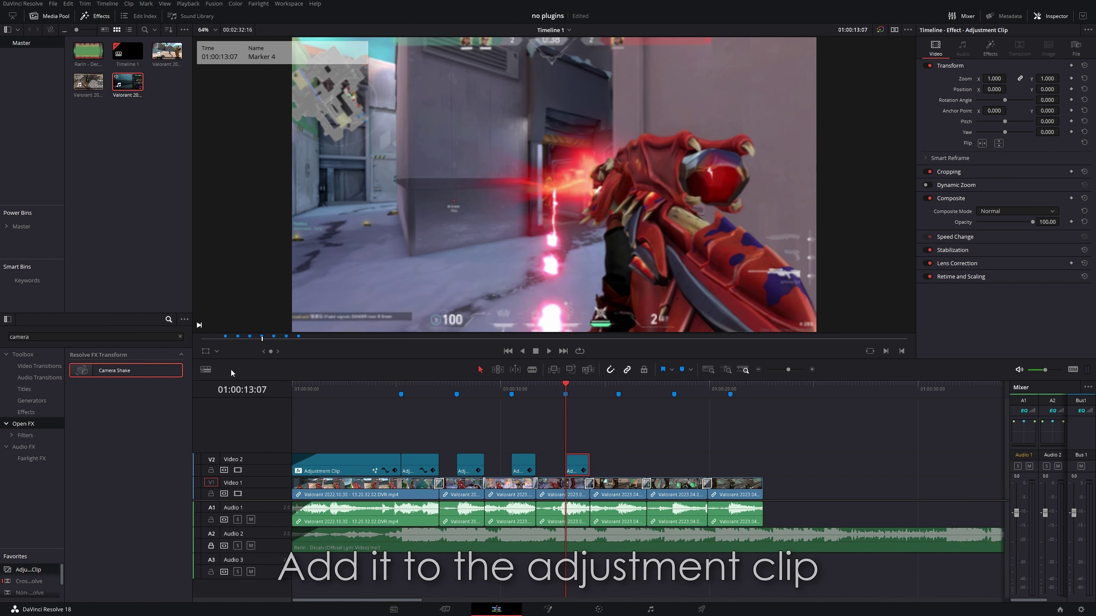
- Find Zoom Blur and apply it to the same adjustment clip
click(129, 337)
text(zoom b)
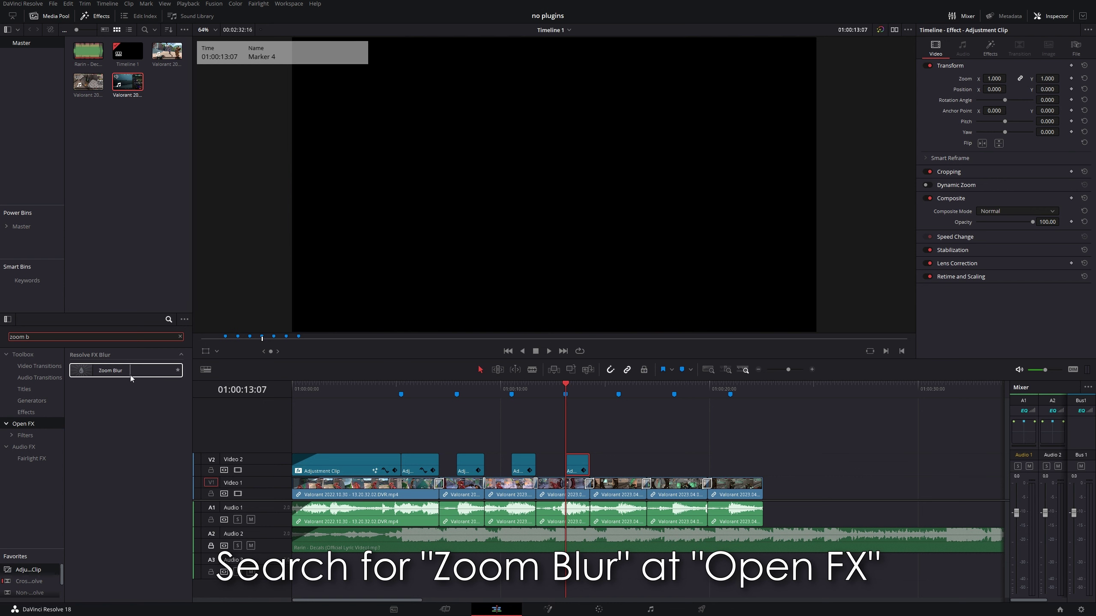
drag(130, 374, 576, 467)
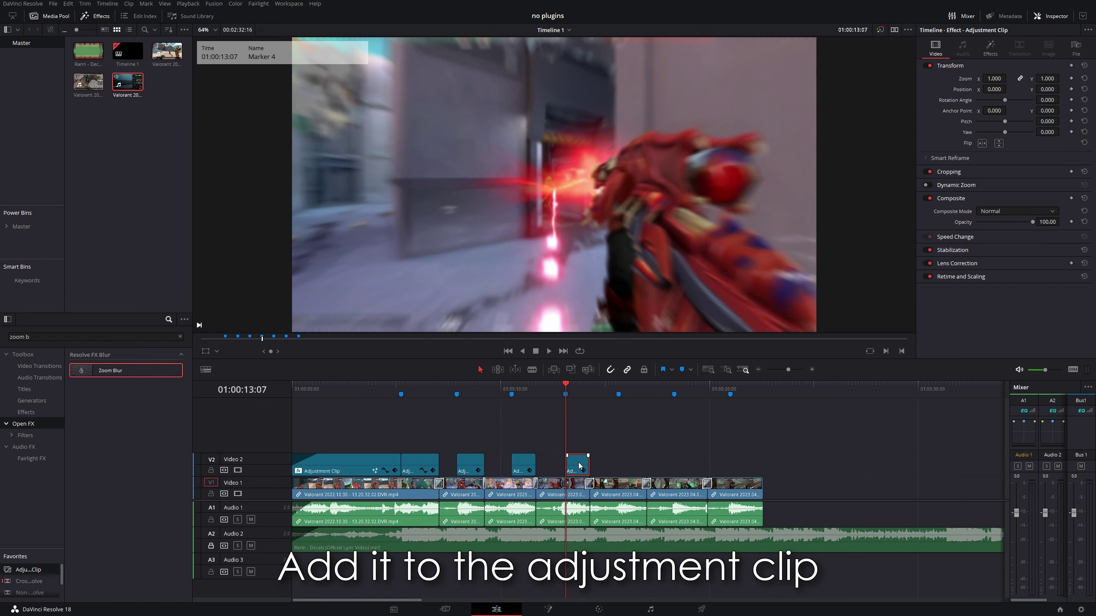
- Set Camera Shake Rotation Amplitude to 1, Border Type to Reflect, and PTR Speed to 0.2
click(988, 48)
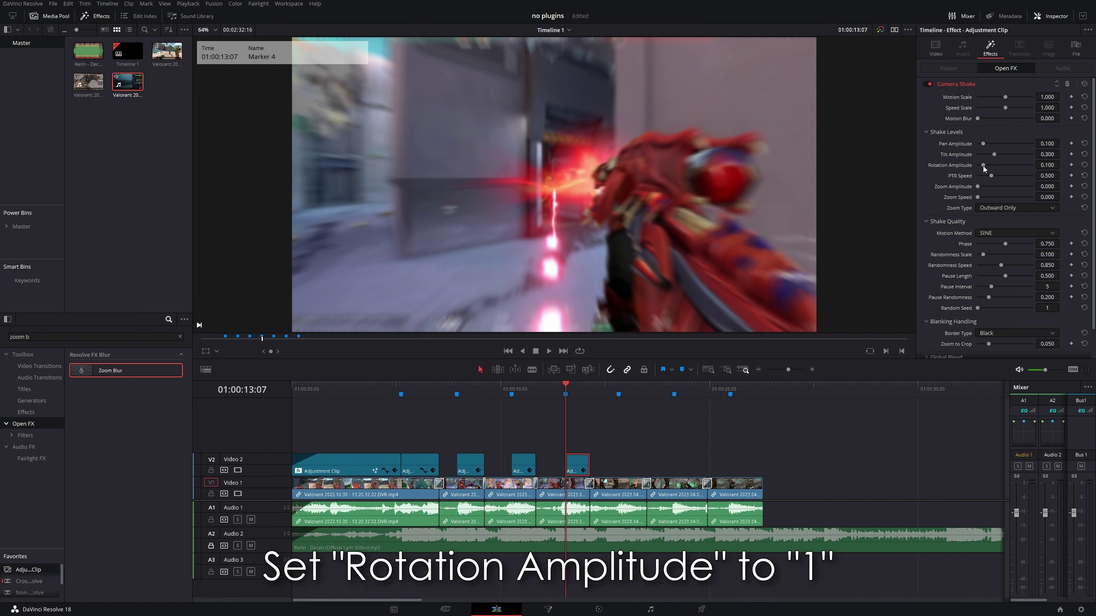
drag(983, 165, 1087, 169)
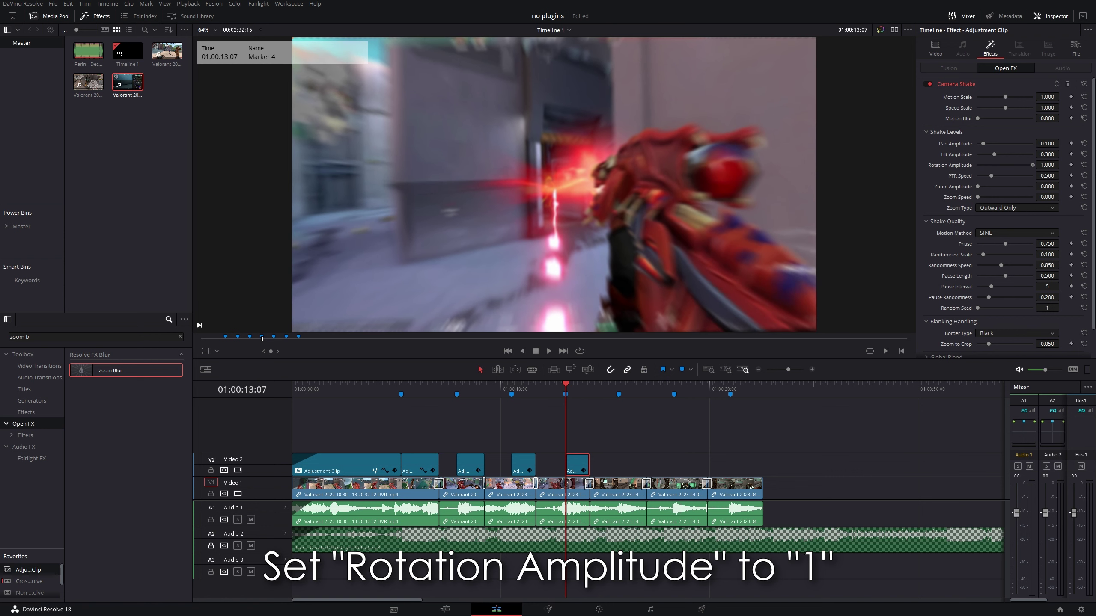
scroll(1063, 179, down, 2)
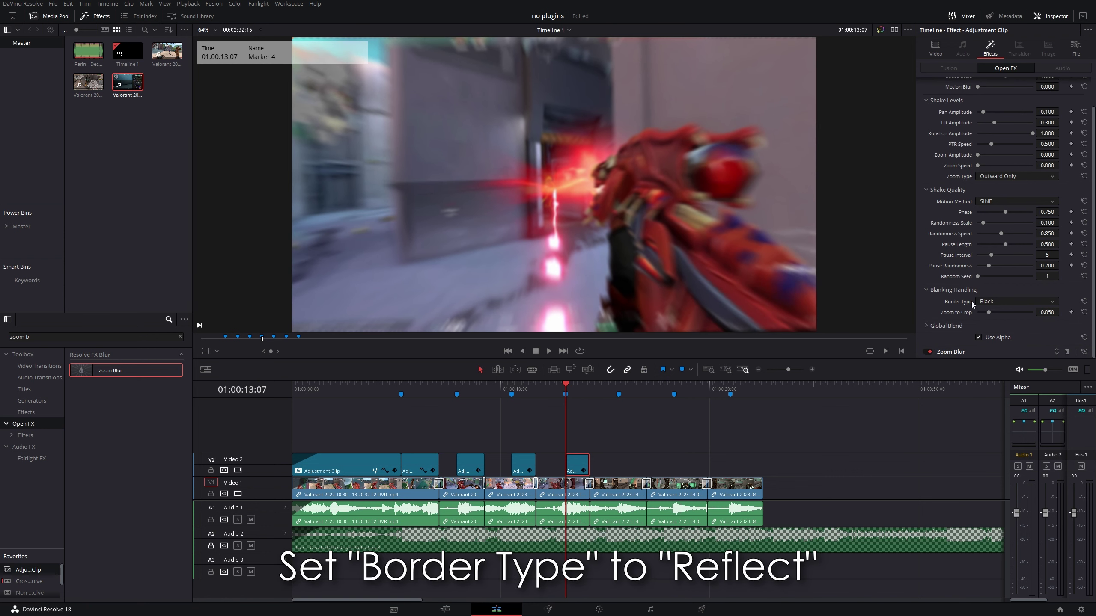
click(983, 302)
click(993, 331)
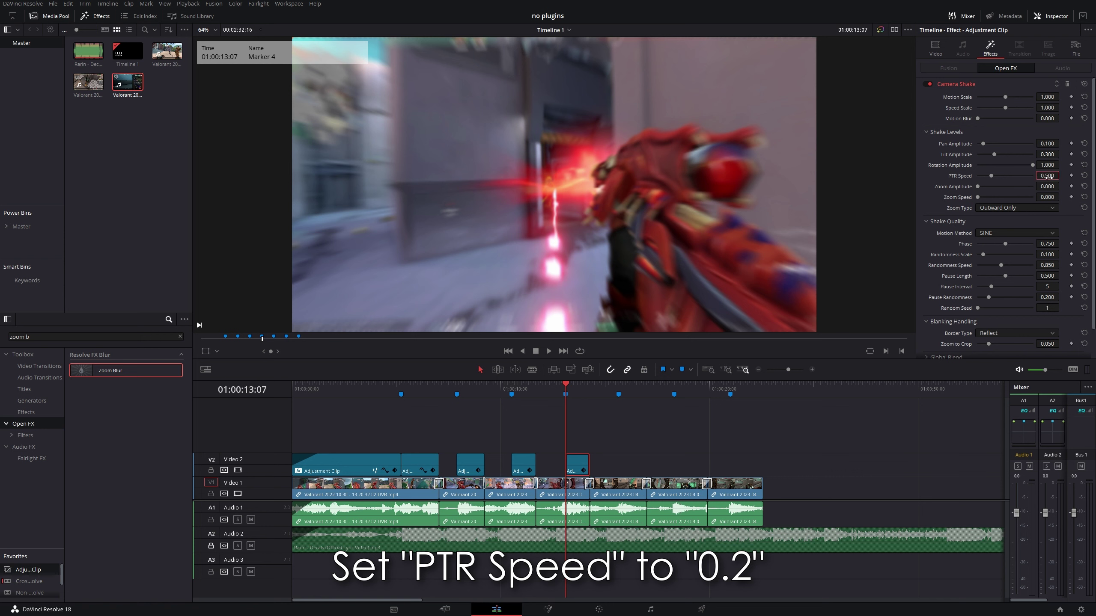
text(0.2)
key(Return)
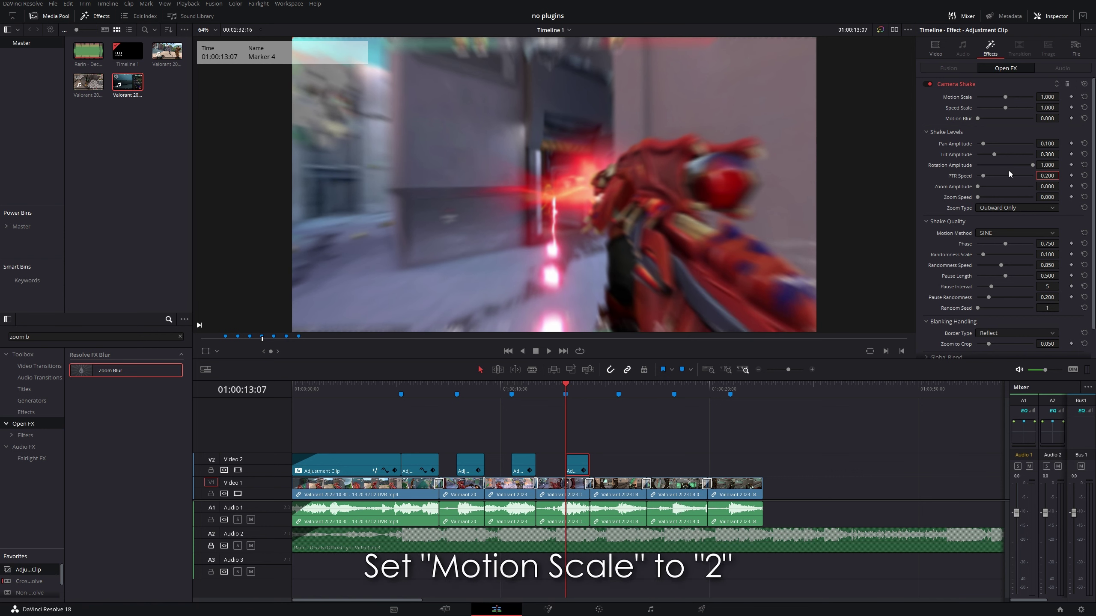
- Keyframe Motion Scale from 2 at the clip start to 0 at its end, then play it back
drag(1004, 98, 1035, 98)
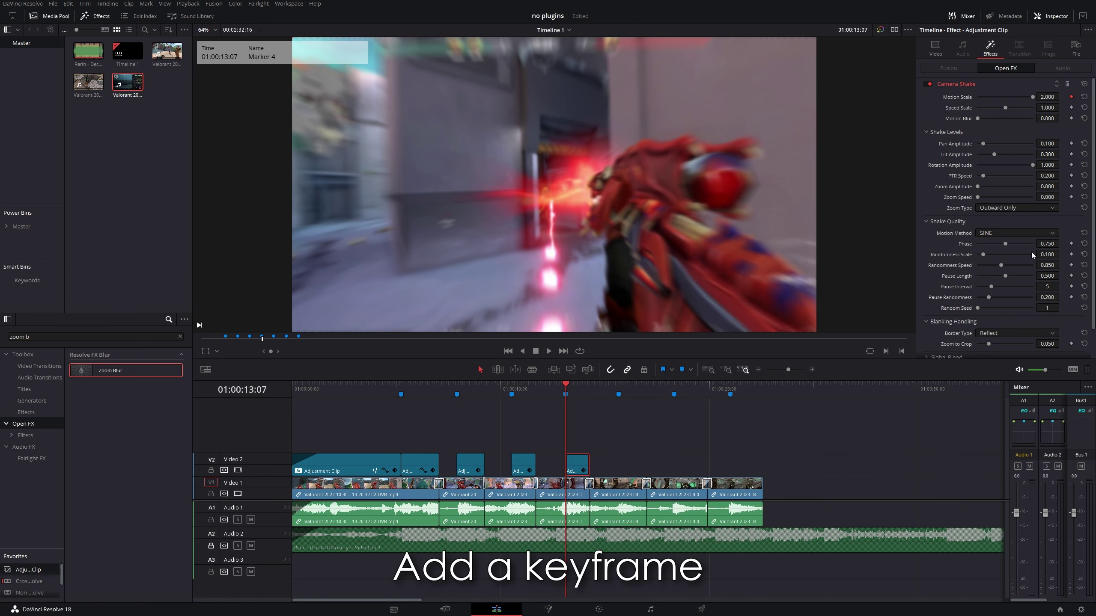
drag(580, 388, 590, 391)
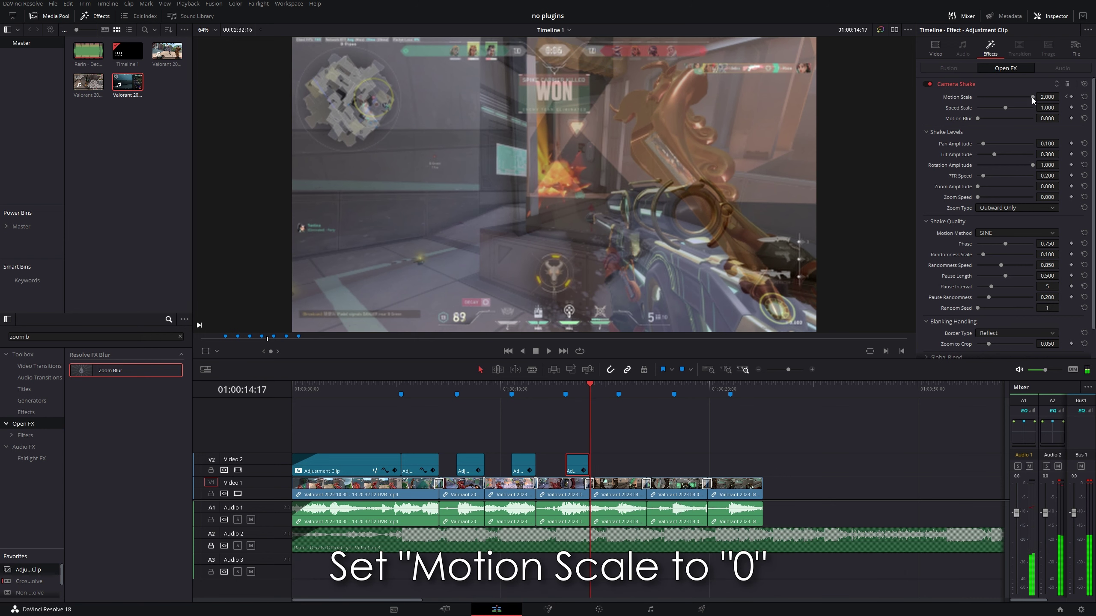
click(1031, 97)
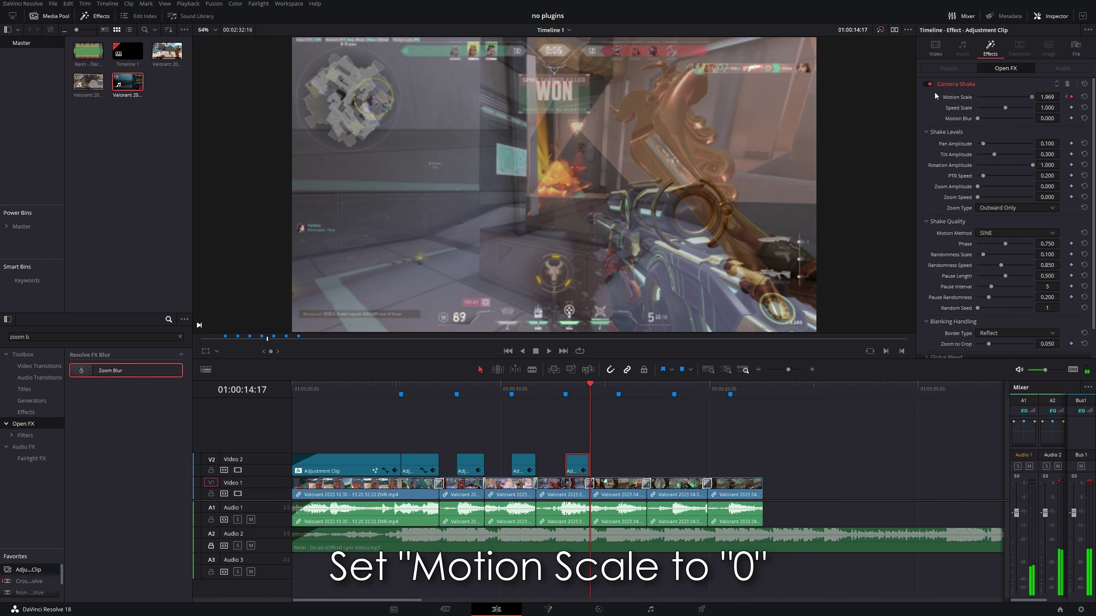
click(711, 418)
click(554, 389)
key(space)
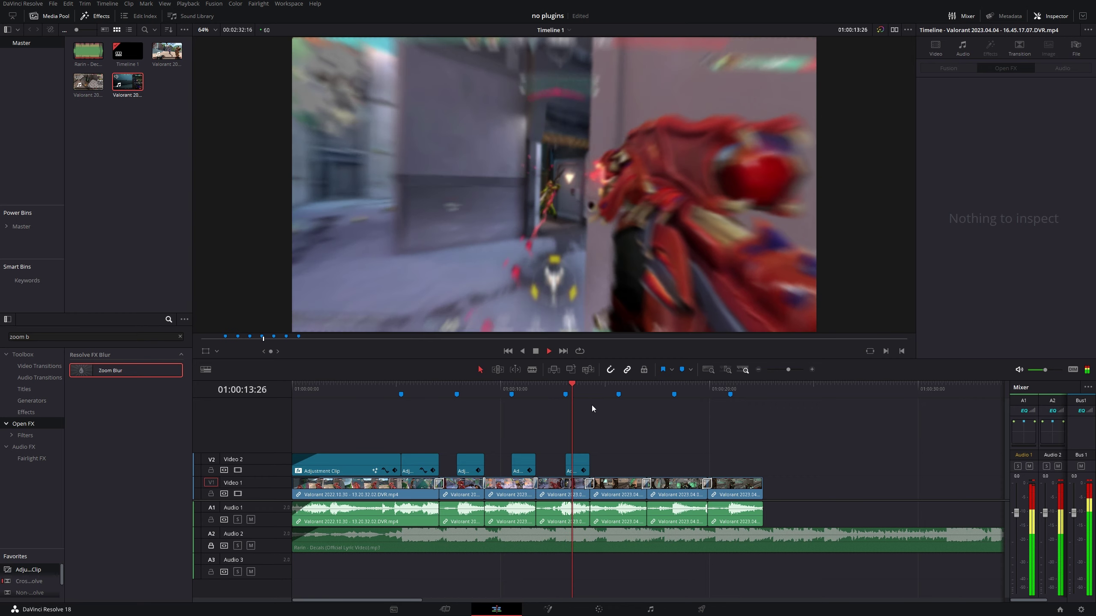
- Keyframe Zoom Blur's Zoom Amount at 0.566, falling to 0 at the clip end, and preview it
key(shift+Up)
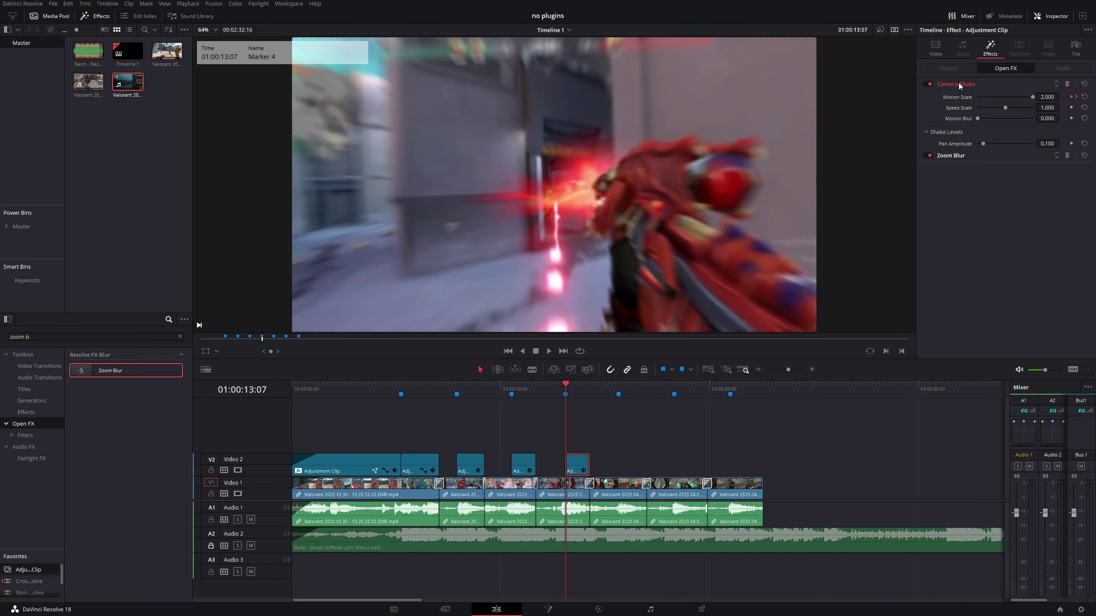
click(954, 98)
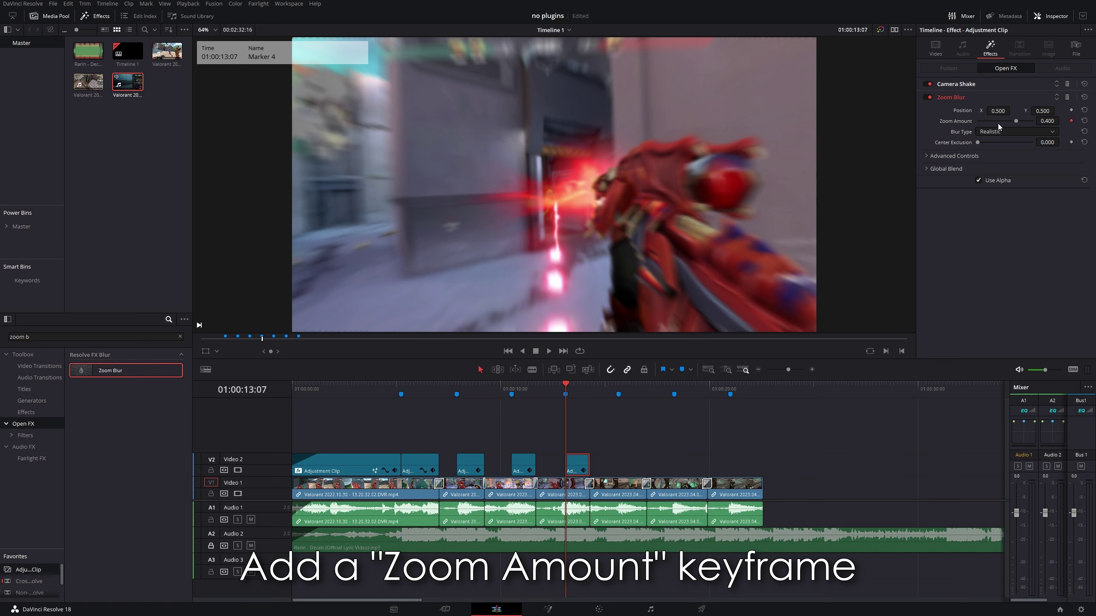
drag(1017, 122, 1023, 122)
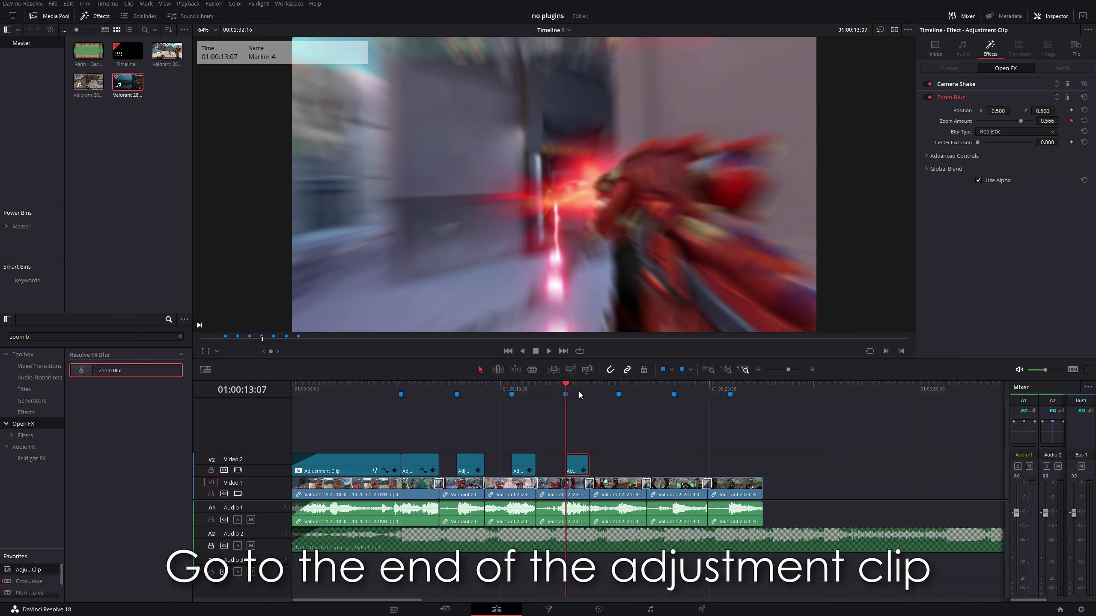
drag(579, 392, 589, 392)
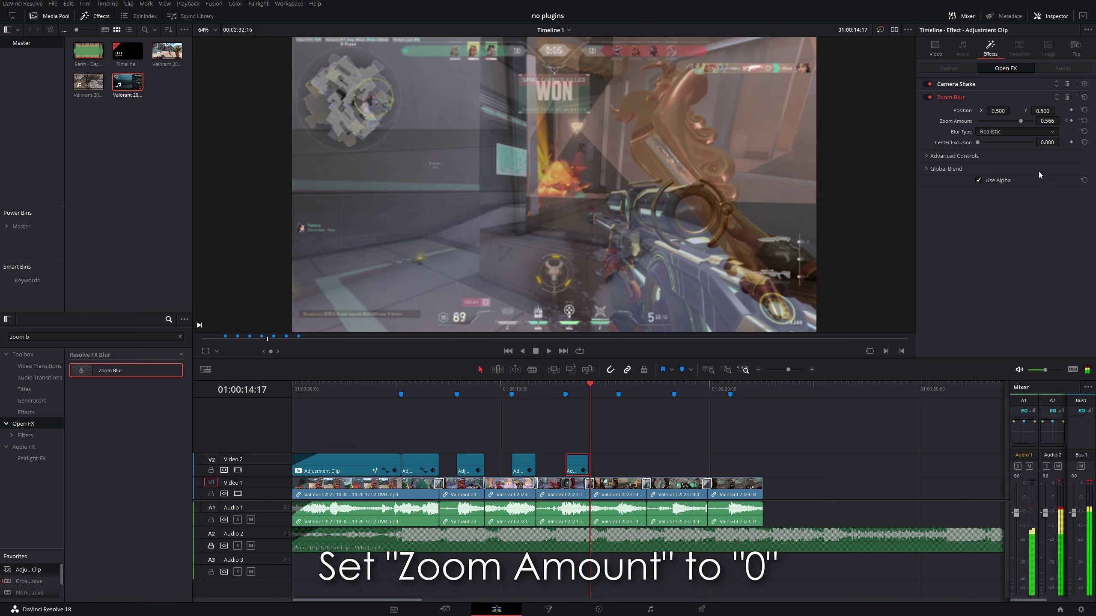
double_click(1047, 121)
text(0)
key(Return)
click(589, 413)
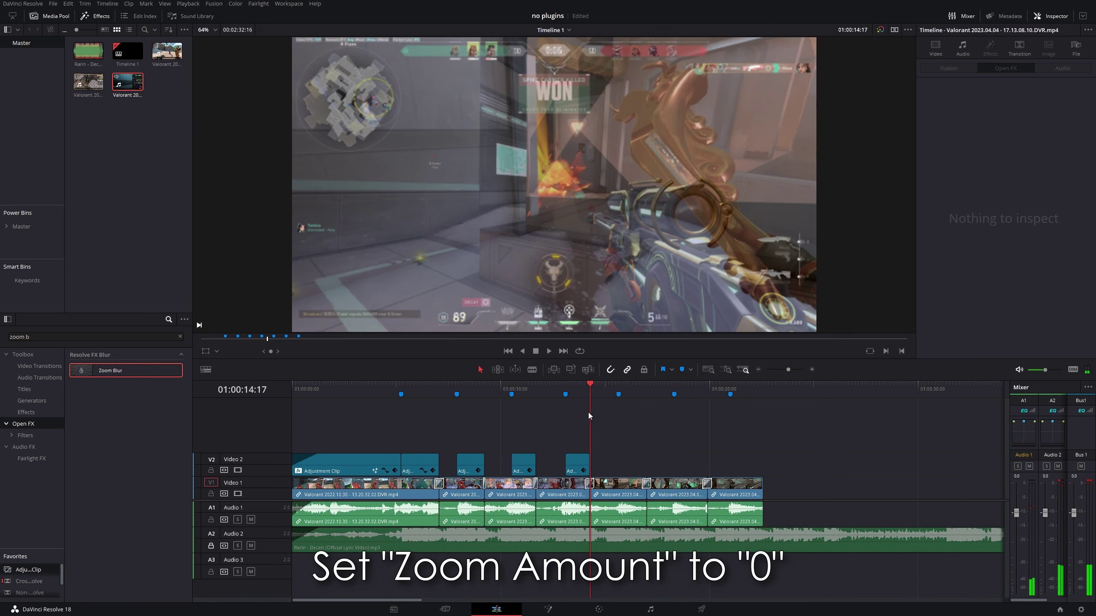
click(558, 394)
key(space)
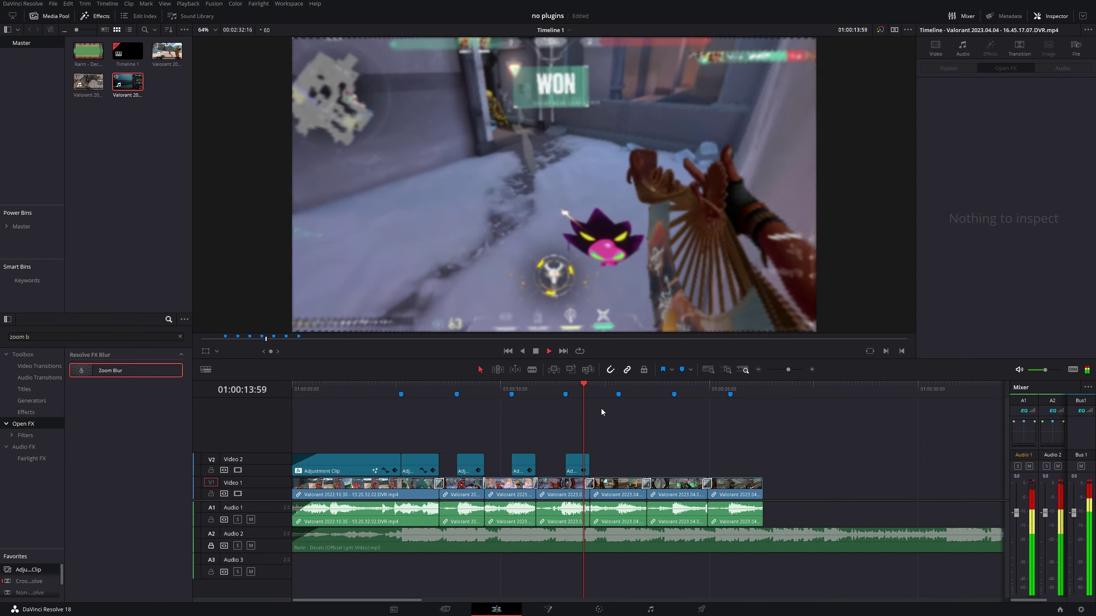
key(space)
- Set Camera Shake's Zoom to Crop to 0 and play back the finished effect
click(578, 463)
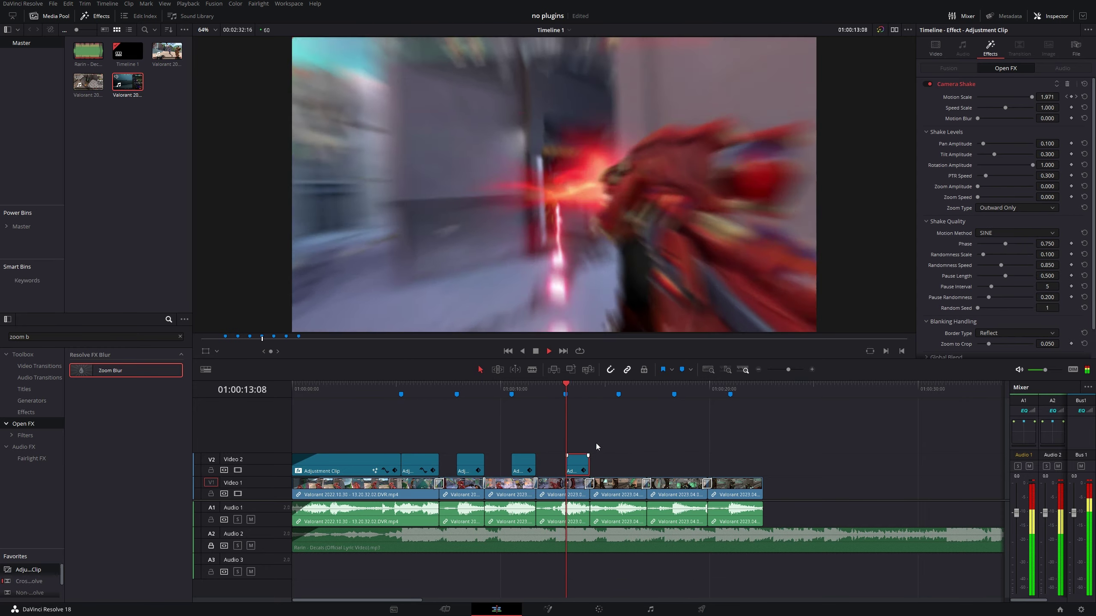
key(space)
scroll(1094, 182, down, 5)
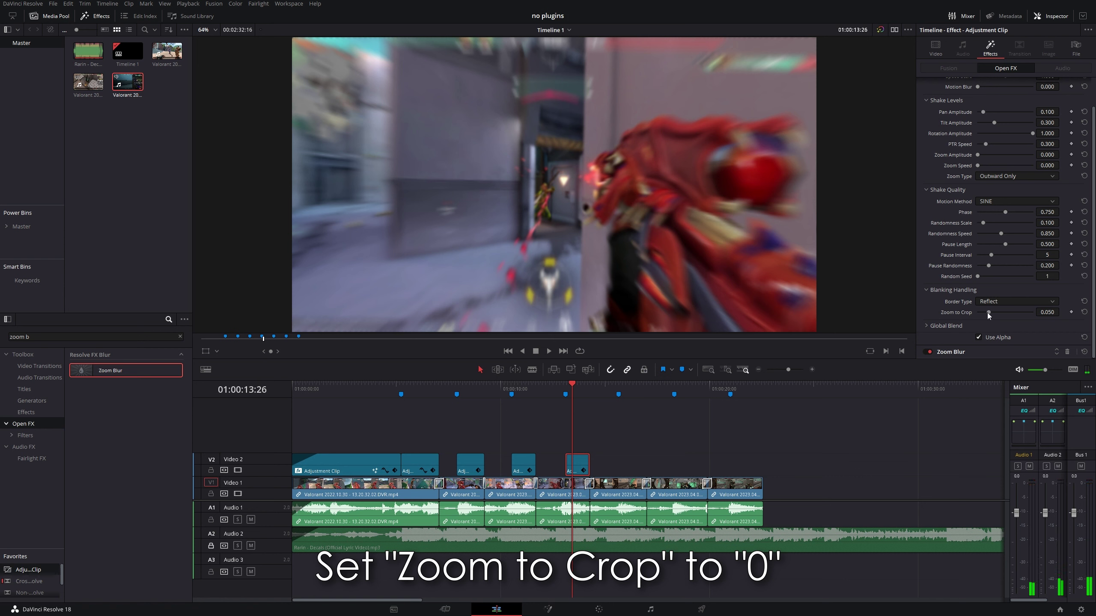
drag(987, 312, 980, 314)
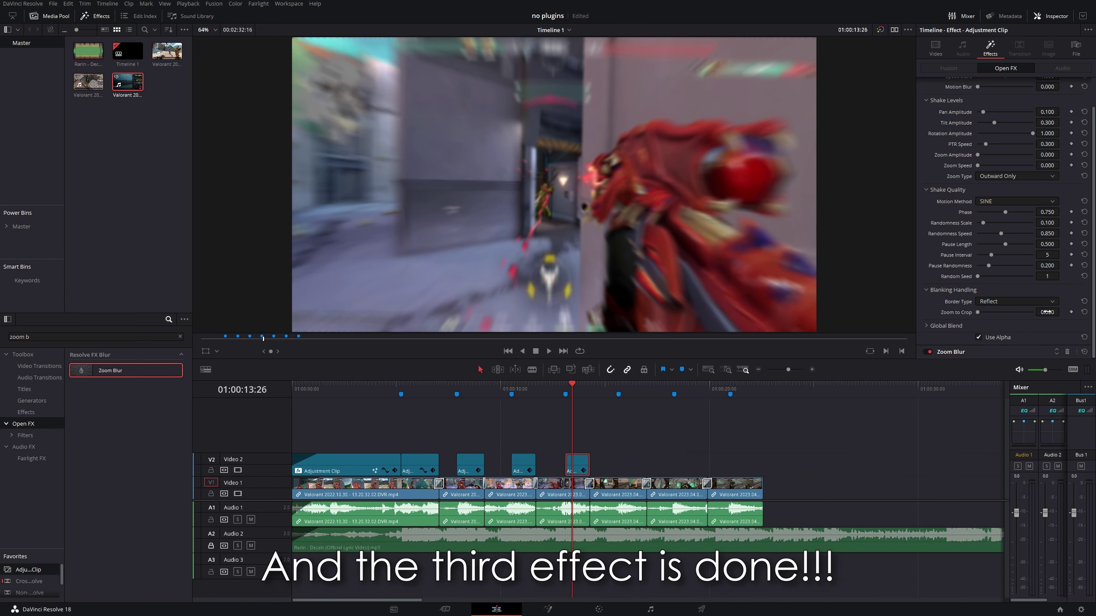
click(556, 383)
key(space)
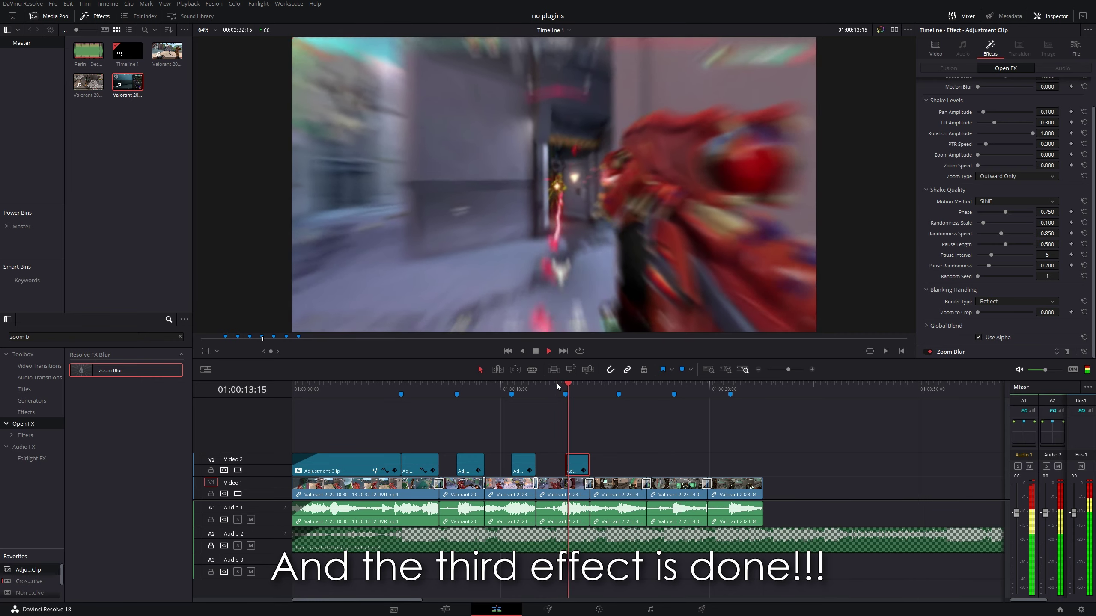
- Copy the Prism Blur adjustment clip to the next beat marker on Video 2
click(564, 384)
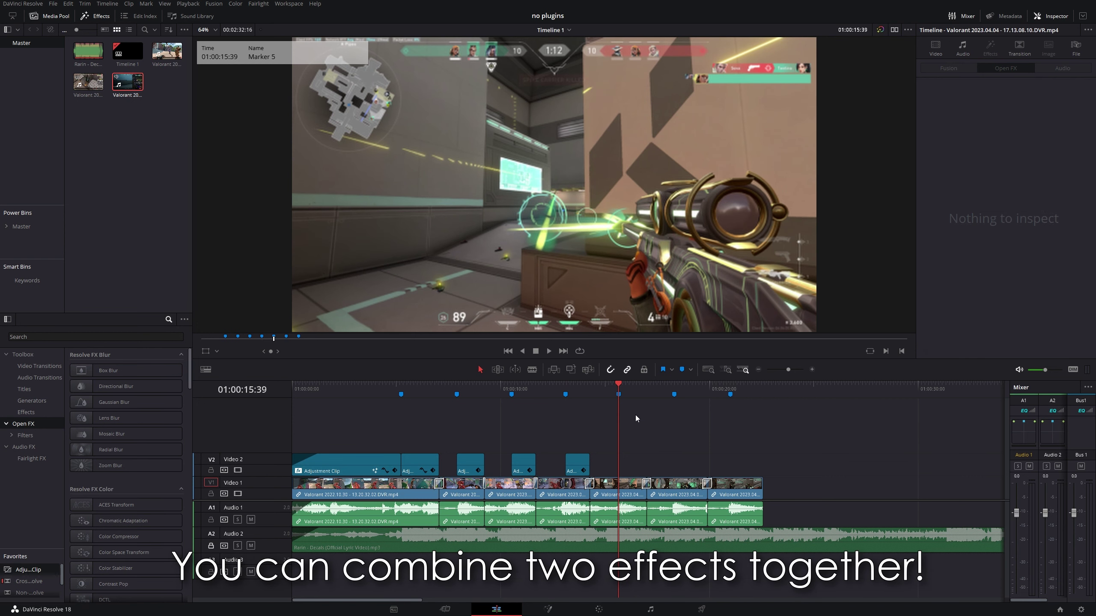
click(515, 385)
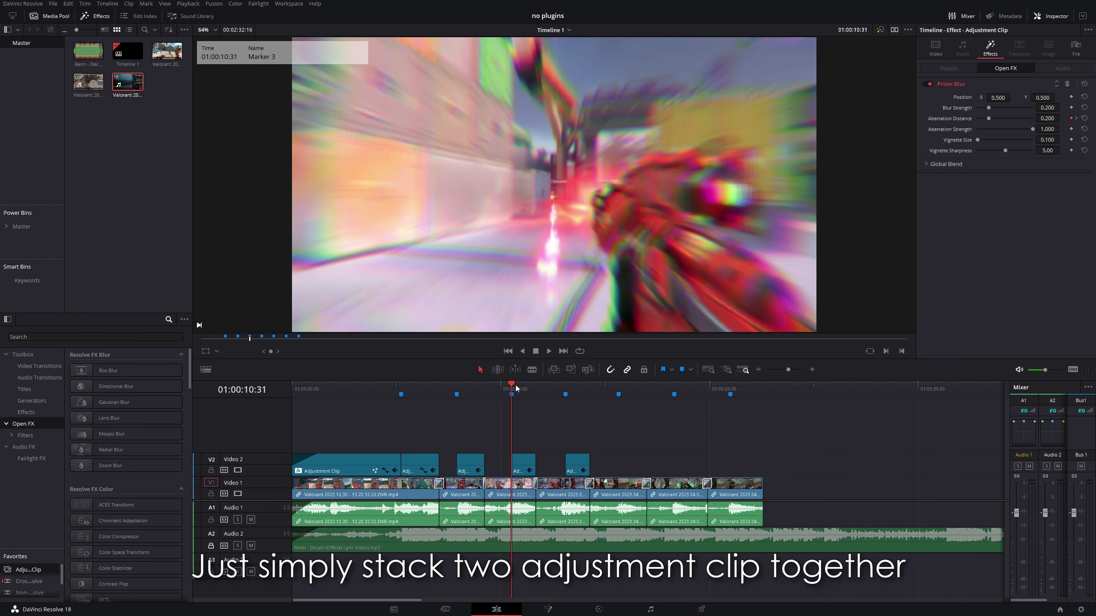
mouse_move(526, 463)
mouse_down()
mouse_move(626, 452)
mouse_move(628, 474)
mouse_up()
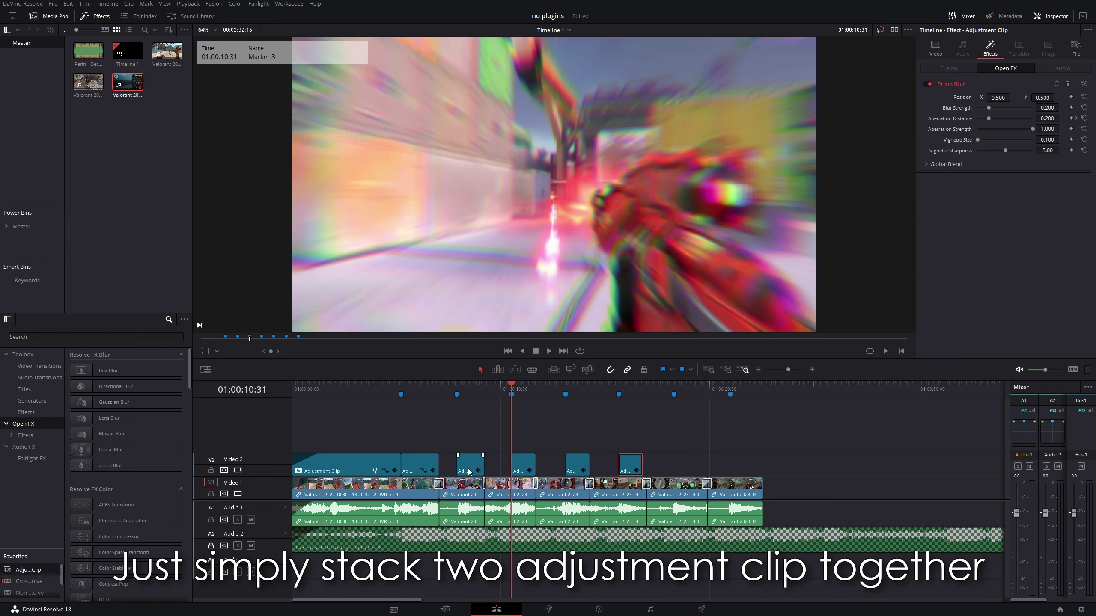
- Stack the Glow and Light Rays adjustment clip on a new Video 3 track above, then preview
drag(469, 471, 633, 440)
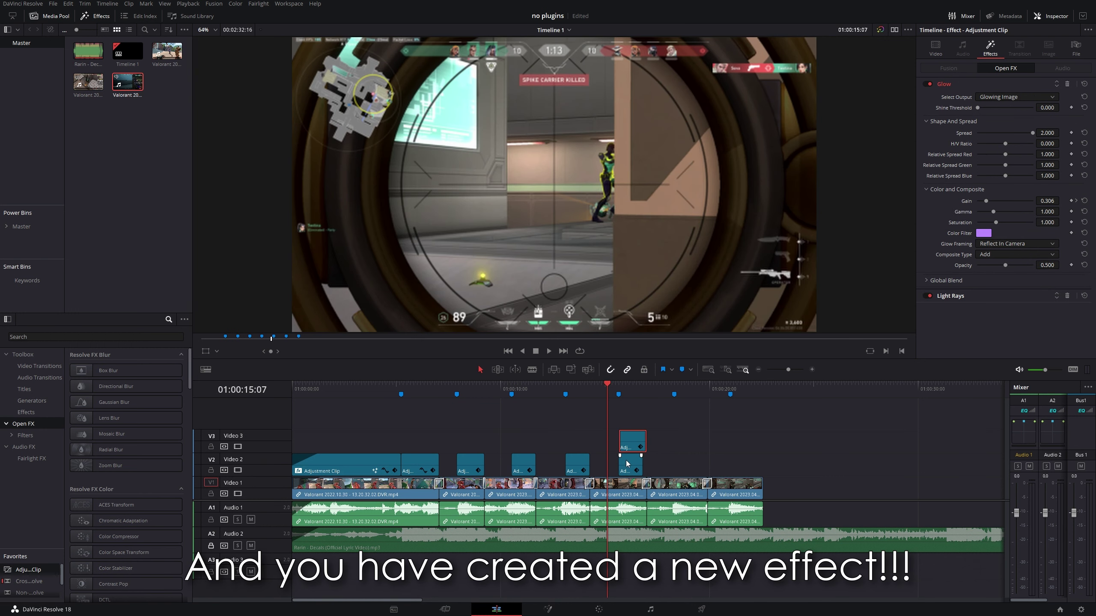
click(667, 445)
key(space)
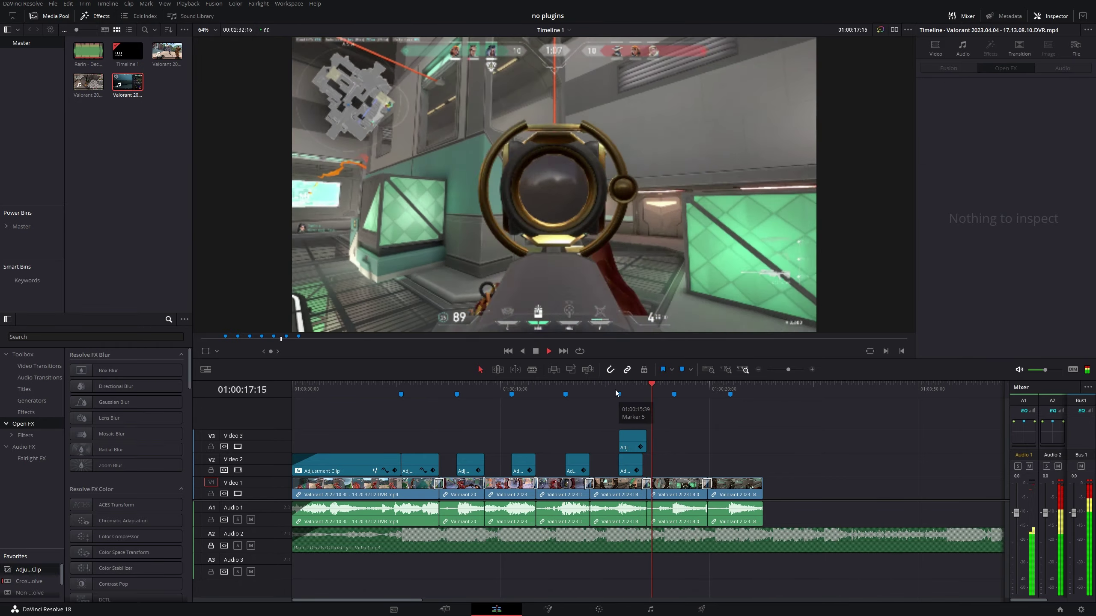
click(605, 389)
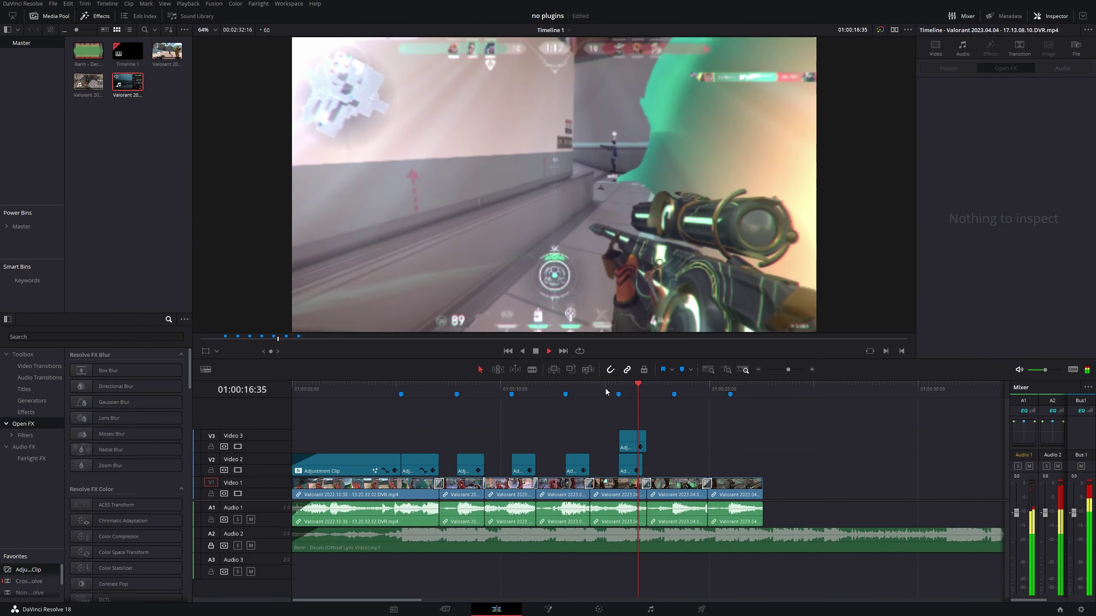
key(space)
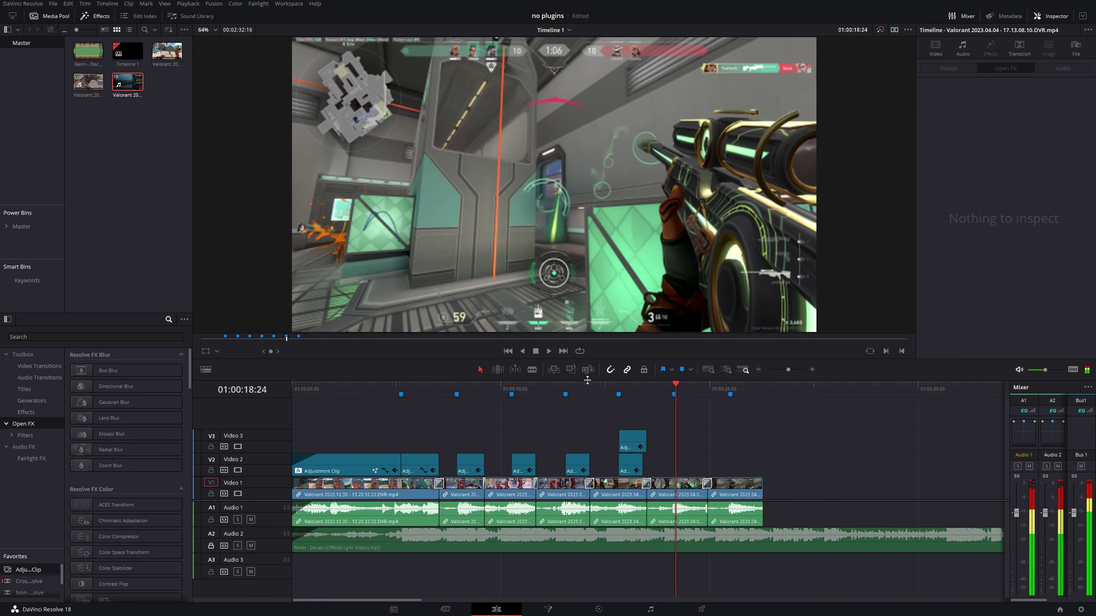
- Unlink the middle gameplay clip's video from its audio, with the playhead at Marker 6
click(793, 370)
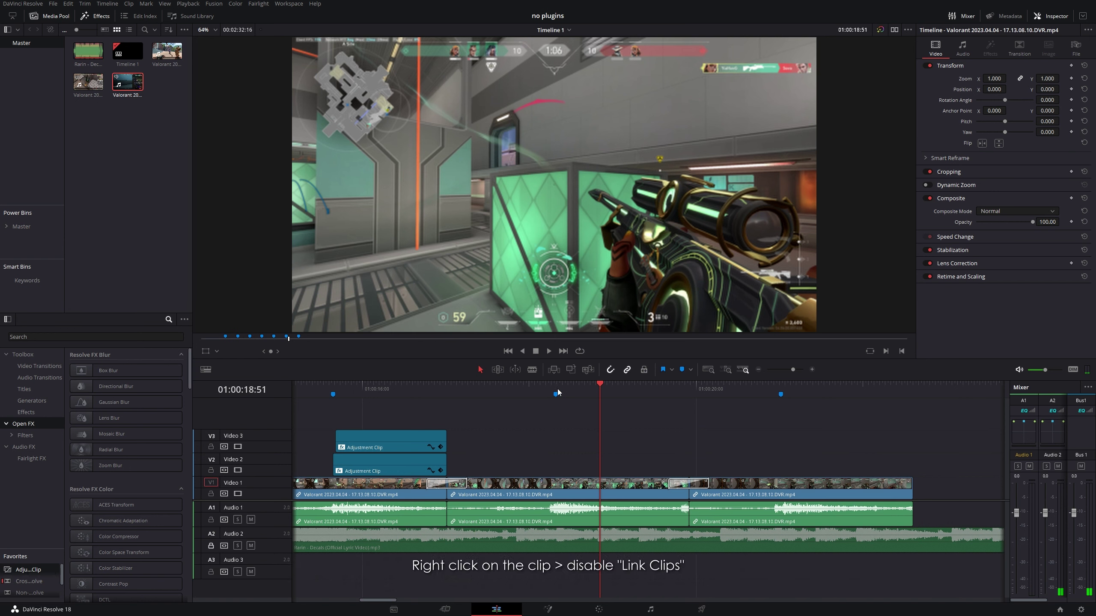
click(556, 393)
click(580, 494)
right_click(580, 494)
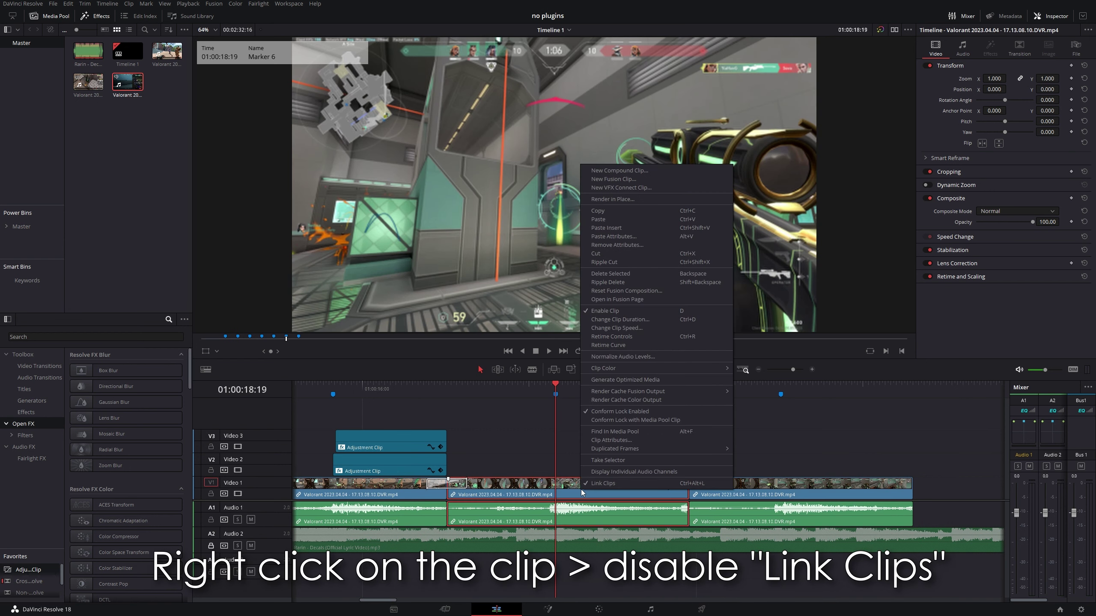
click(610, 484)
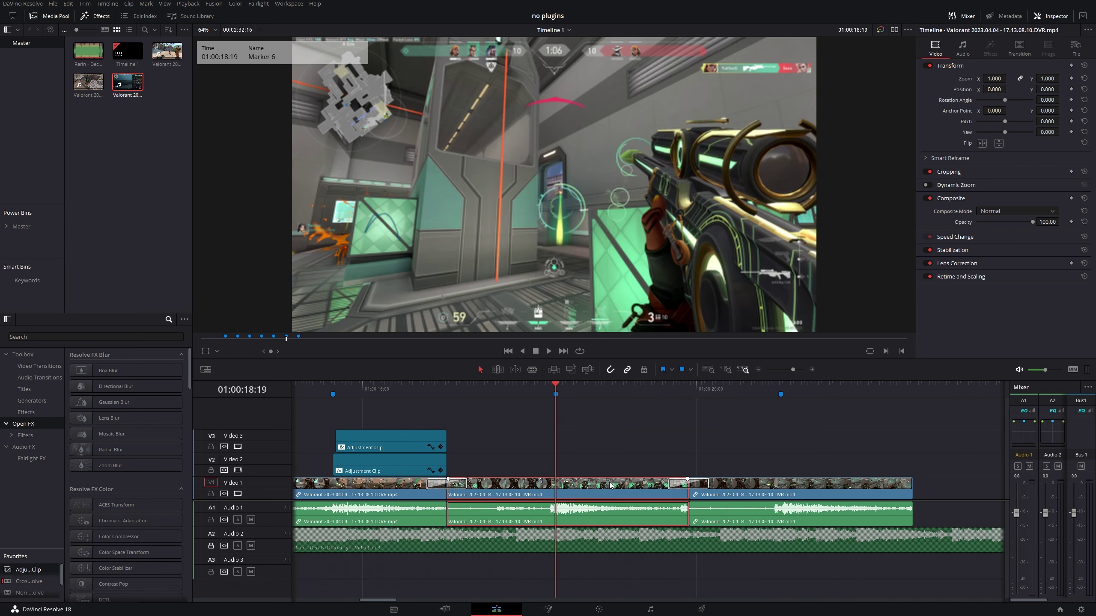
click(613, 448)
- Split the video at Marker 6 and copy the second part onto Video 2 above
click(598, 487)
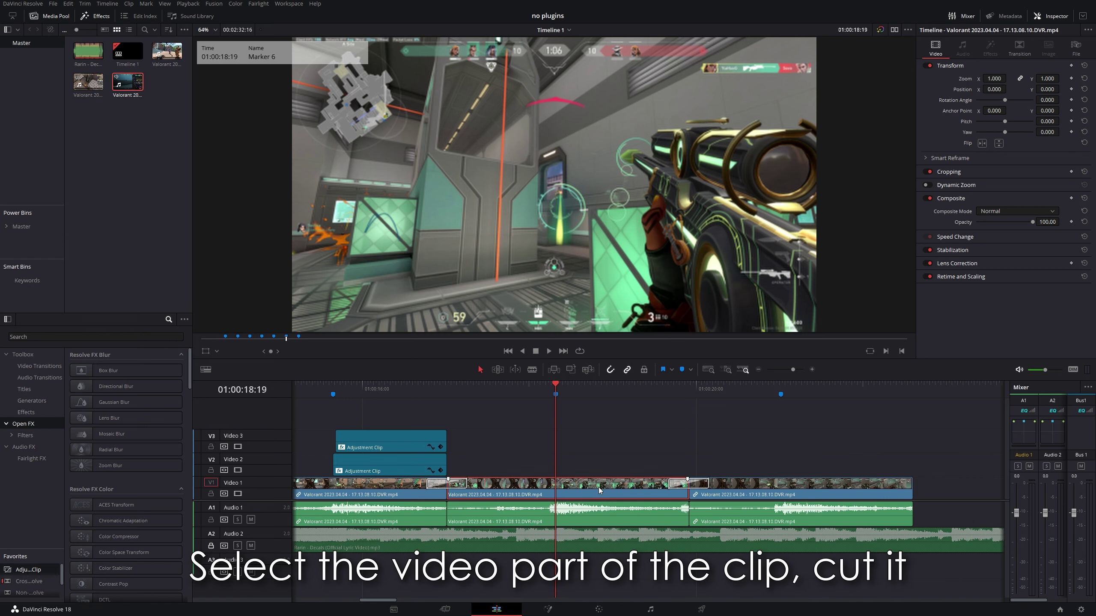
key(ctrl+b)
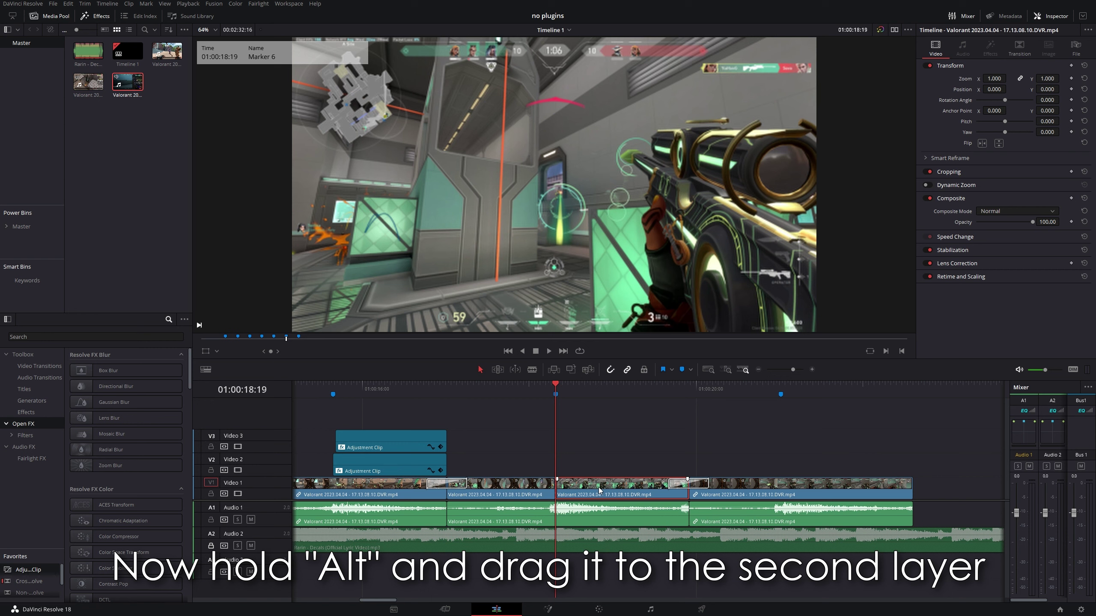
drag(600, 487, 597, 459)
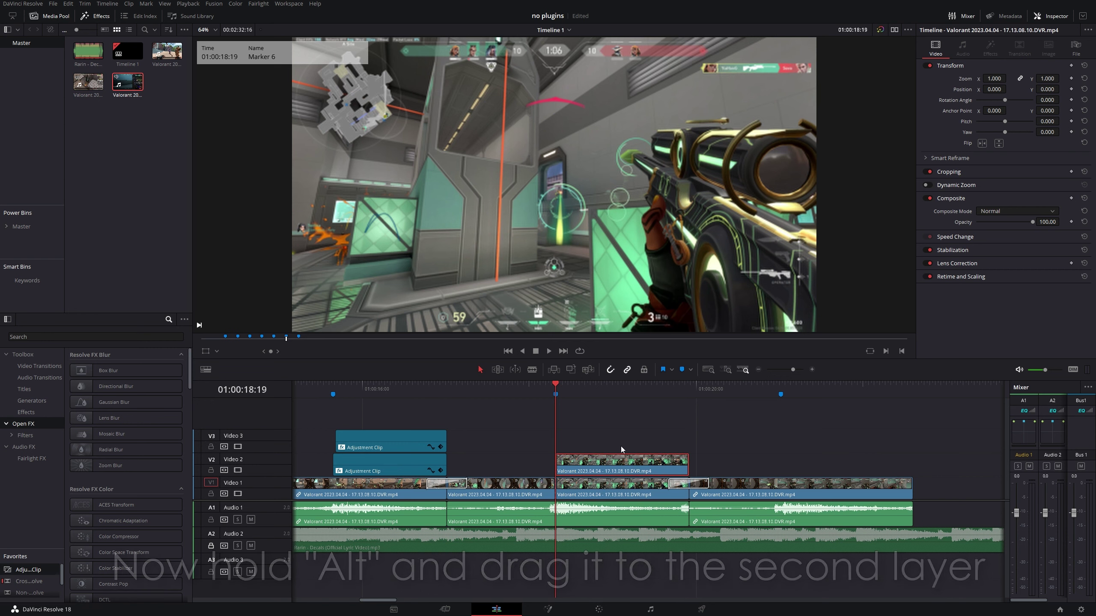
click(592, 438)
- Apply Edge Detect to the Video 2 clip: Grayscale Edges, width about 0.05, brightness about 3.2
click(152, 337)
text(edge de)
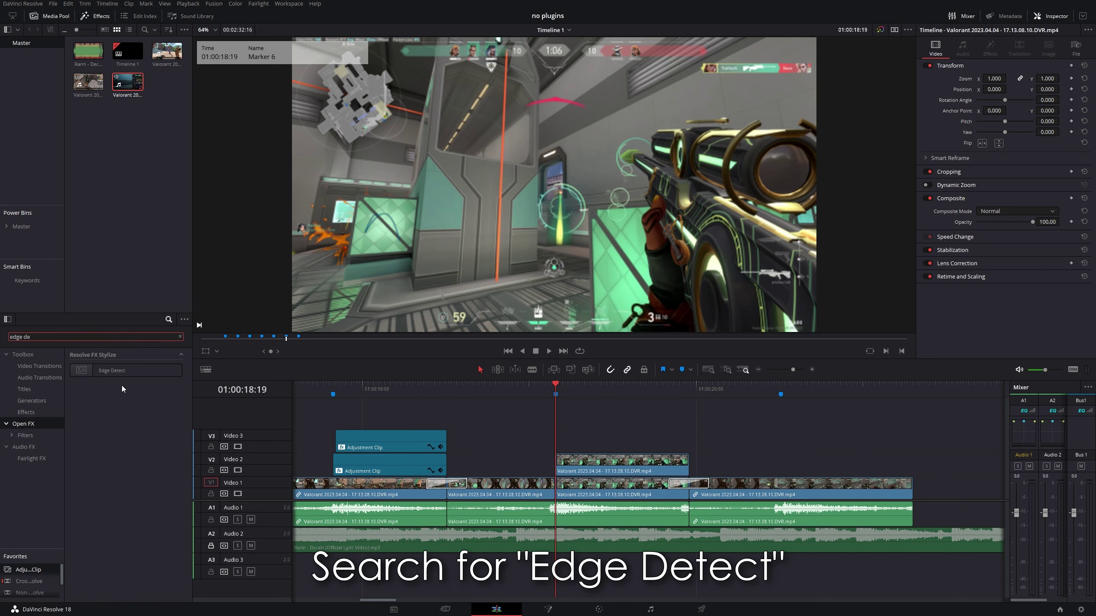
drag(113, 377, 594, 469)
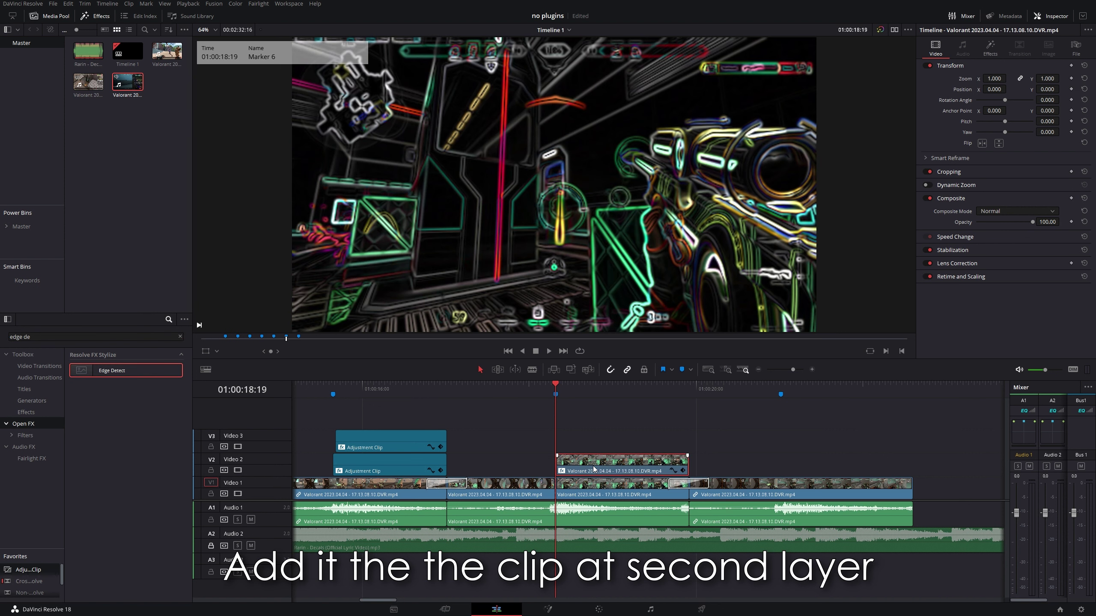
click(995, 56)
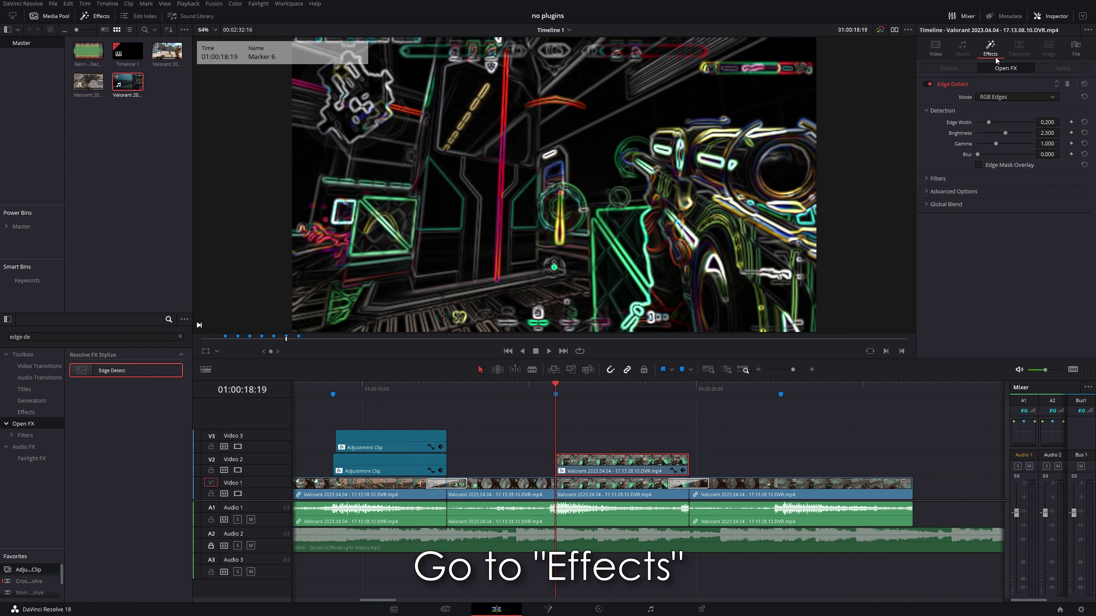
click(998, 97)
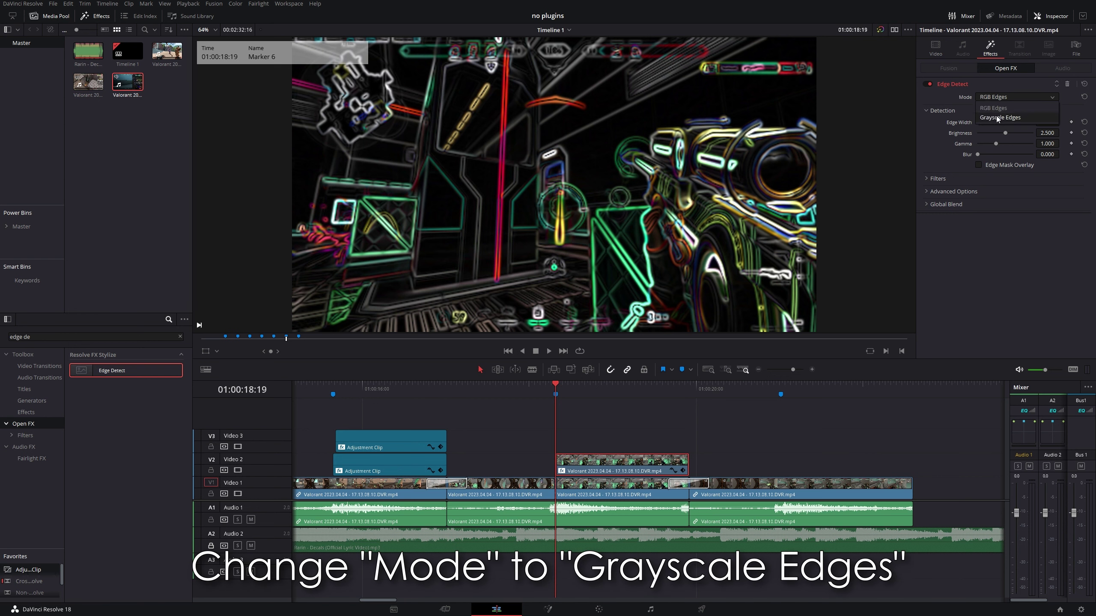
click(996, 116)
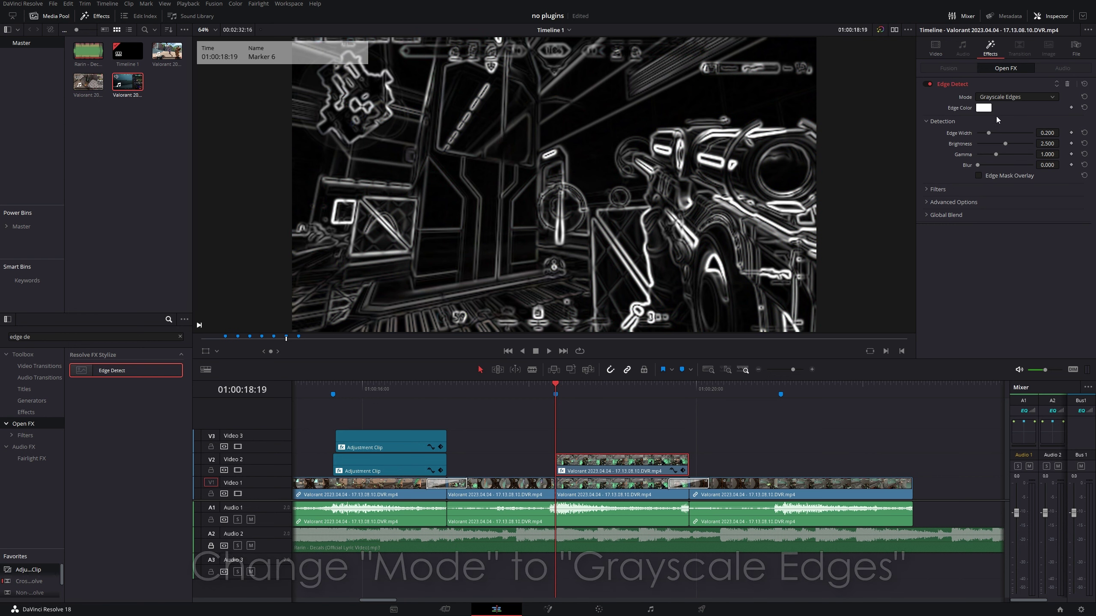
drag(989, 133, 980, 135)
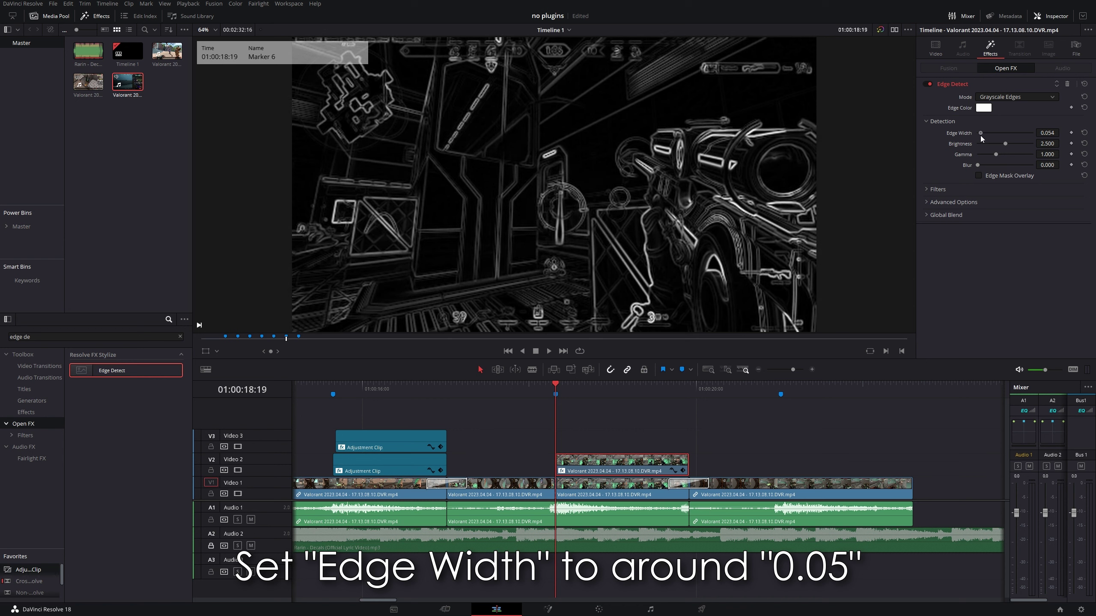
drag(1005, 144, 1014, 143)
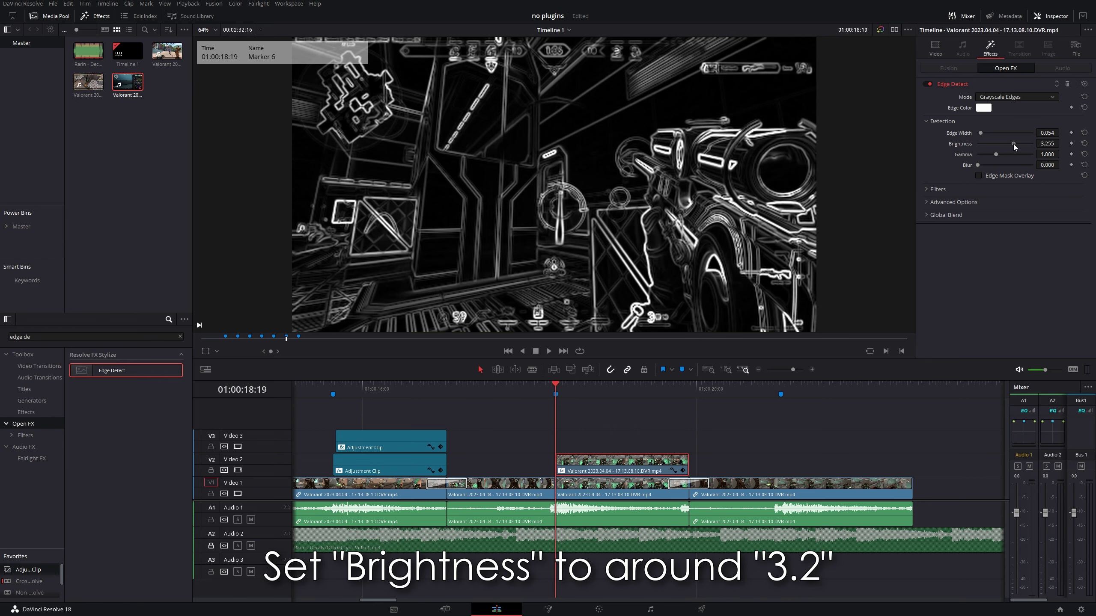
- Set the Video 2 clip's Composite Mode to Linear Dodge
click(935, 52)
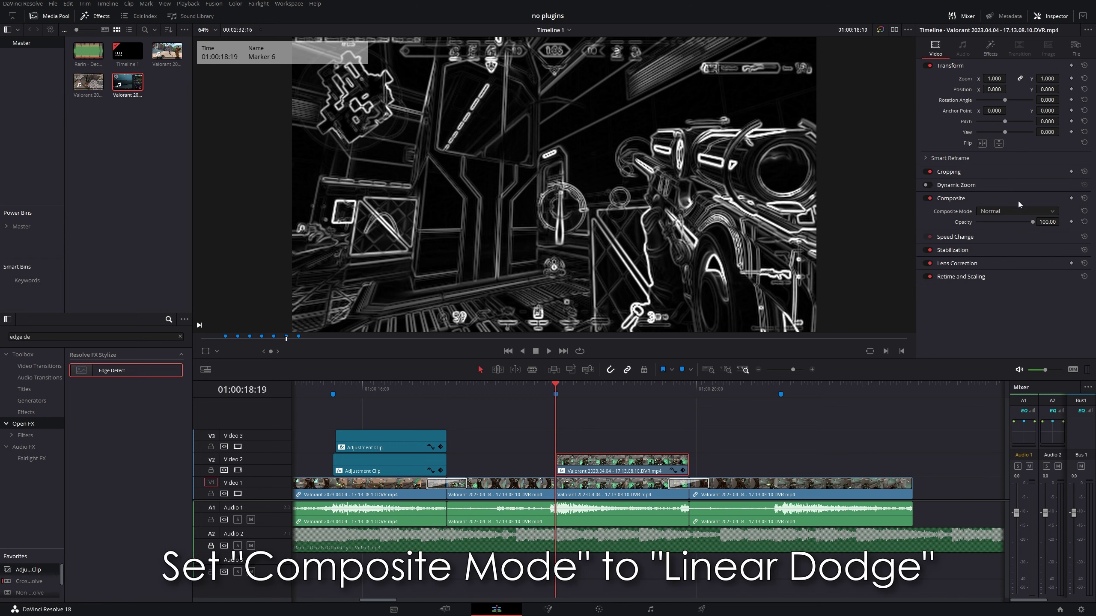
click(1001, 213)
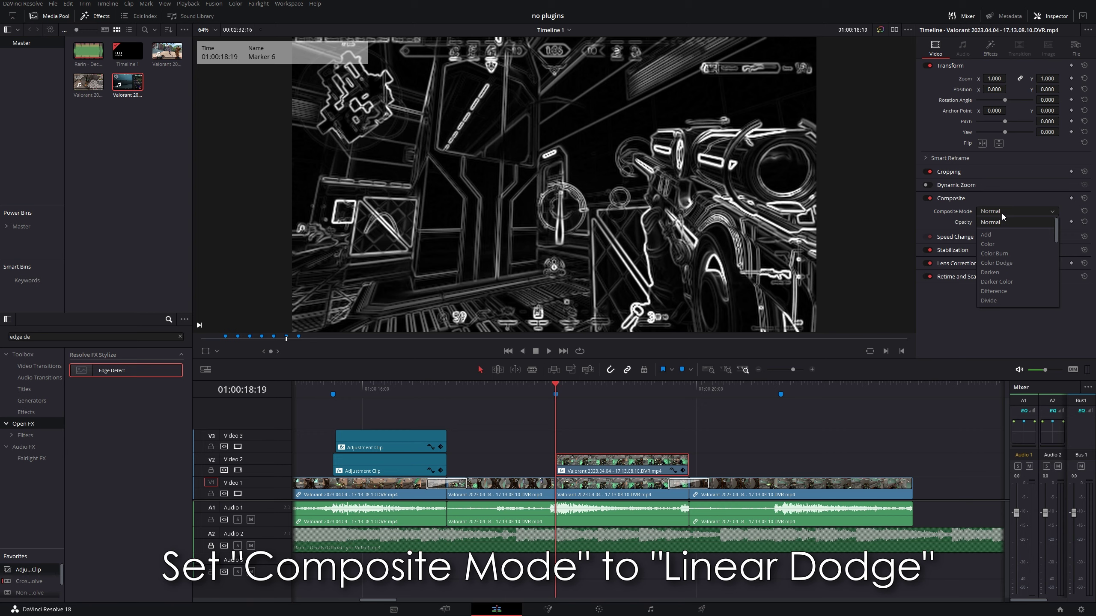
scroll(1023, 268, down, 2)
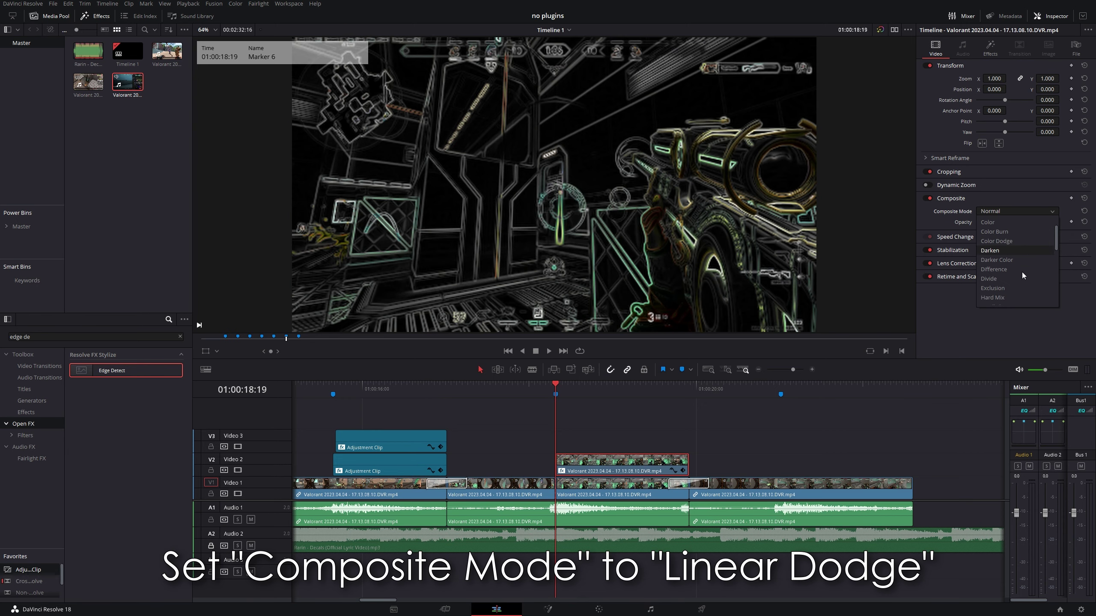
scroll(1022, 272, down, 1)
scroll(1020, 272, down, 1)
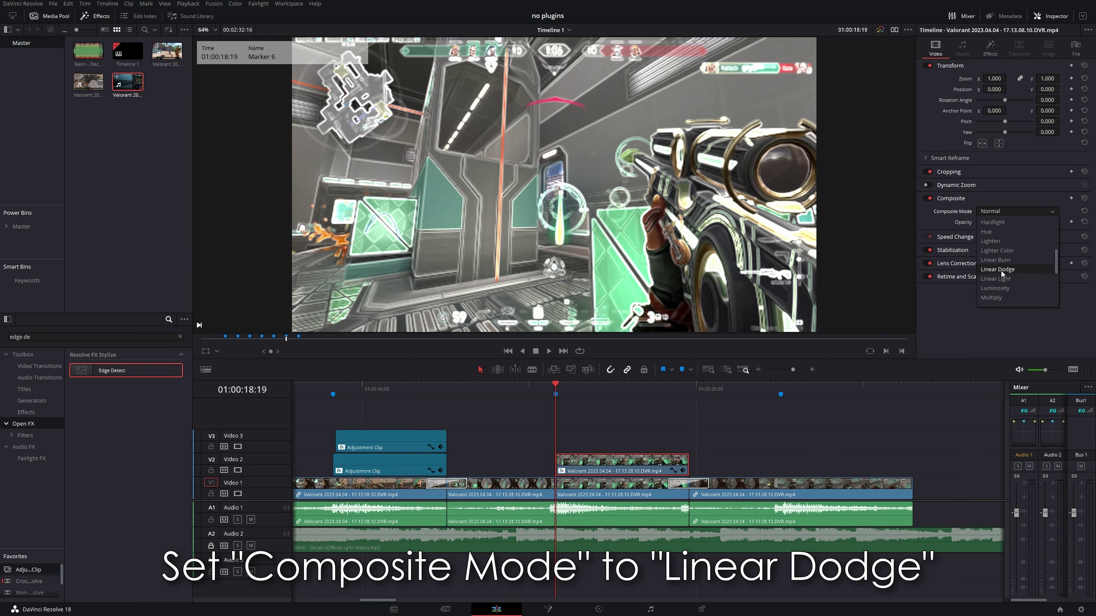
click(1000, 269)
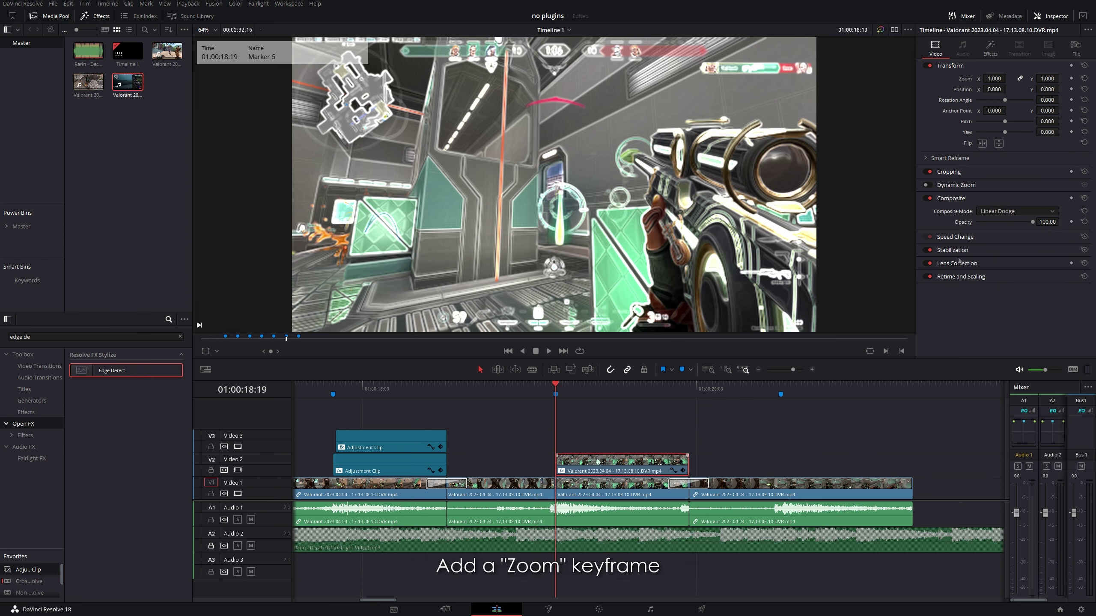
- Keyframe the overlay's Zoom at 1.0 at Marker 6, rising to 1.5 a few frames later
click(1071, 79)
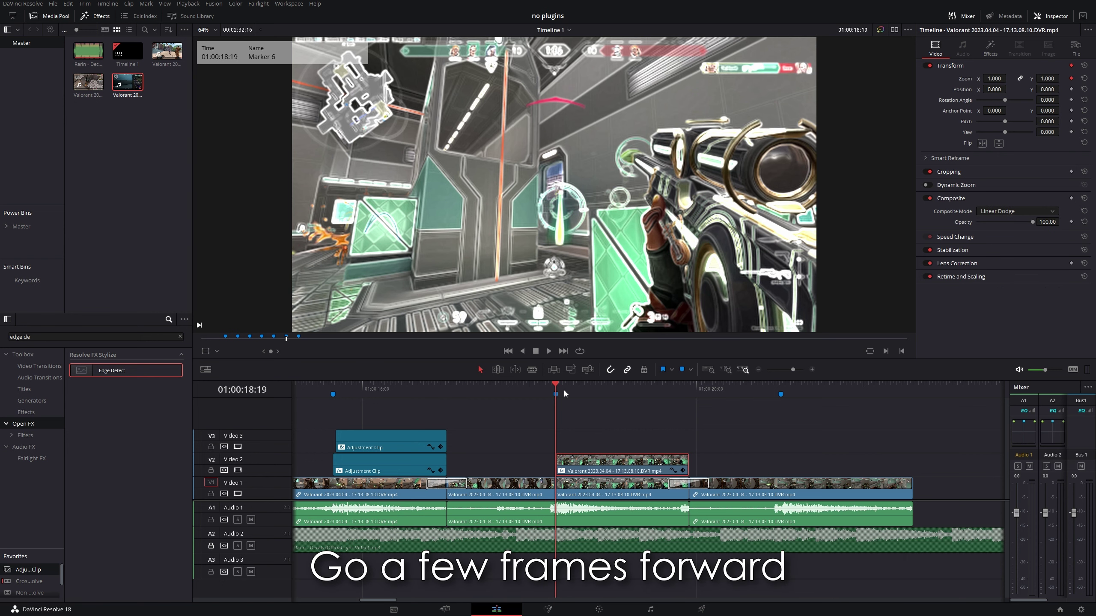
drag(564, 390, 584, 388)
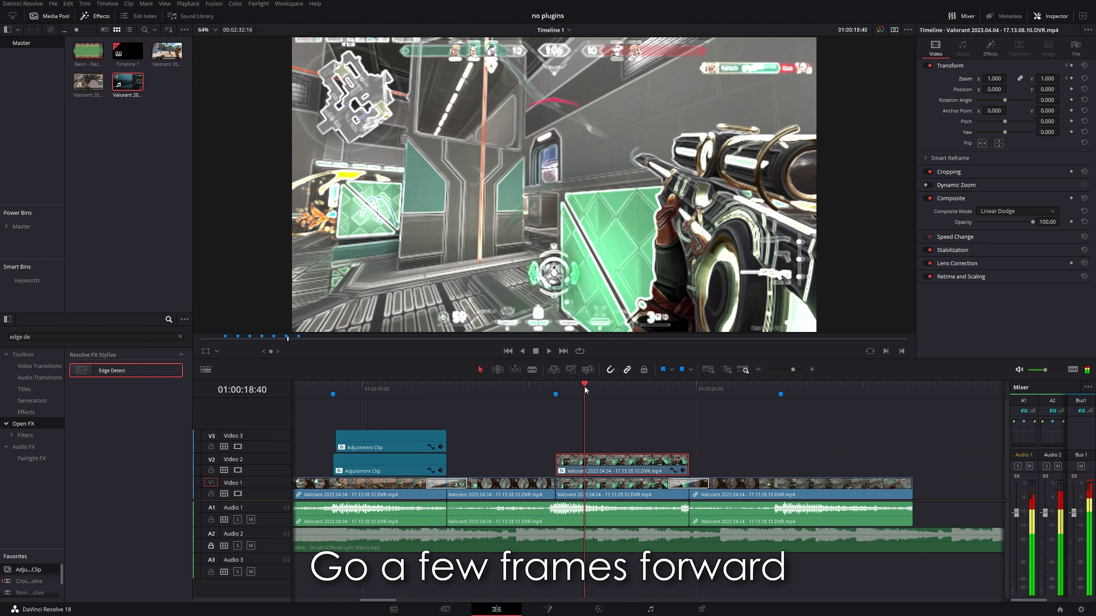
click(1047, 79)
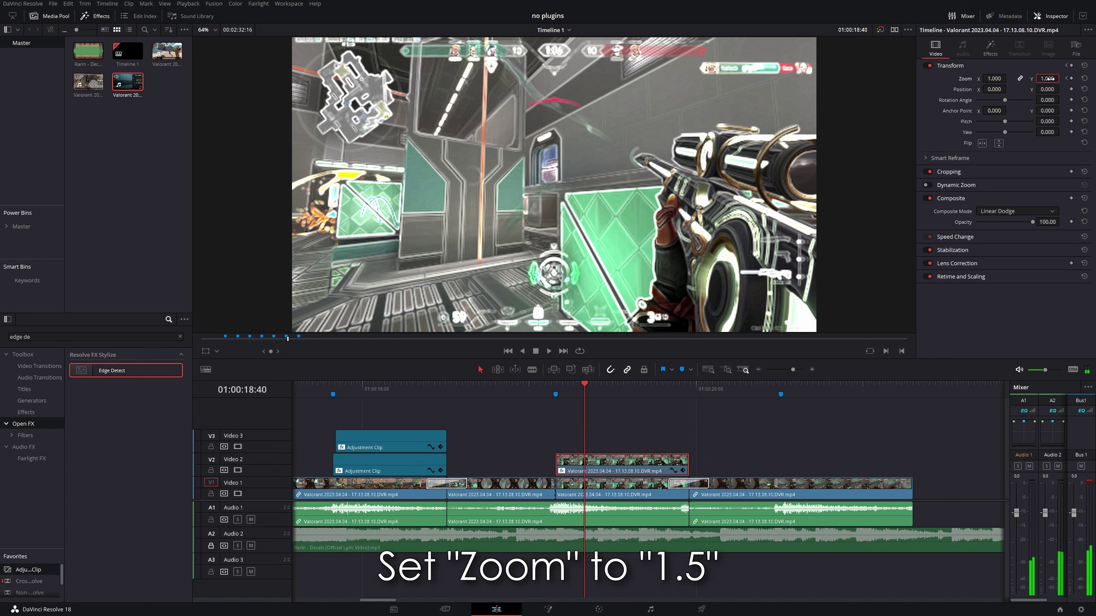
text(1.5)
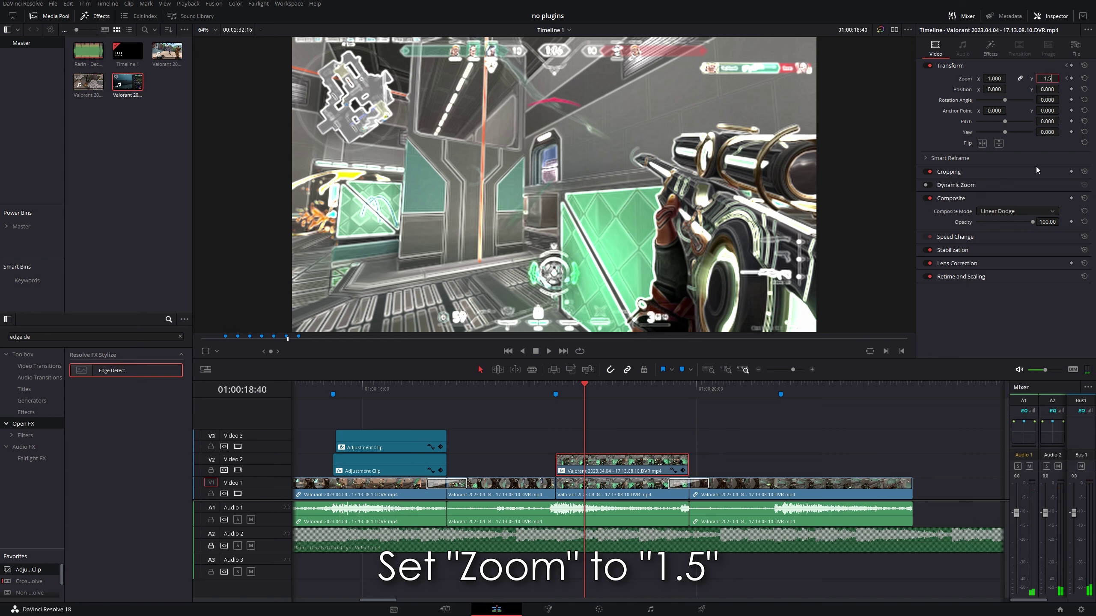
key(Return)
- Preview the zoom, turn off proxy mode, and scrub through it for a clearer check
click(548, 389)
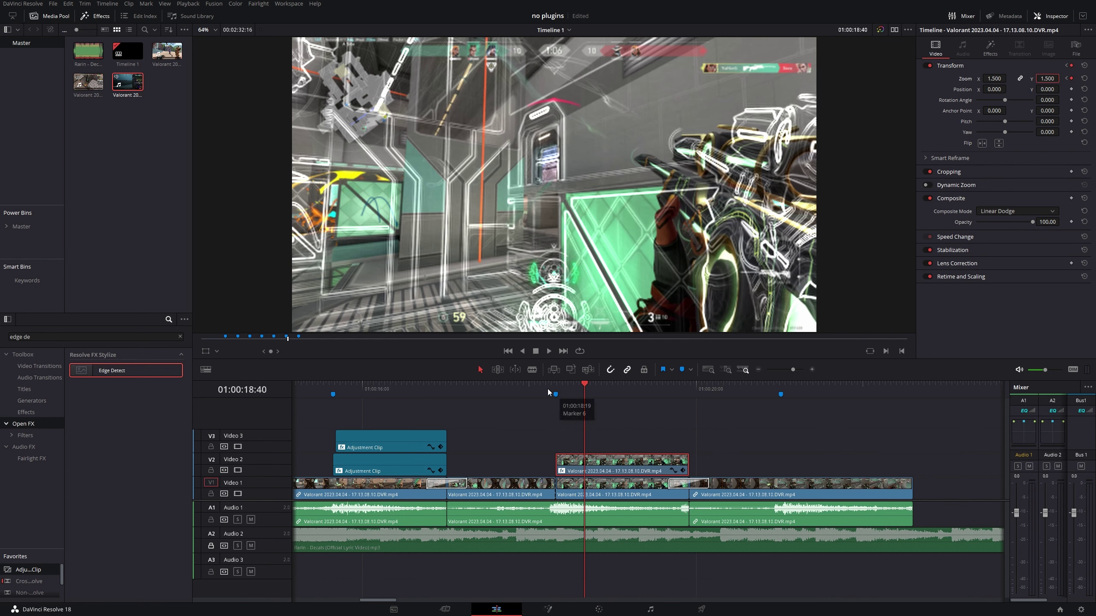
key(space)
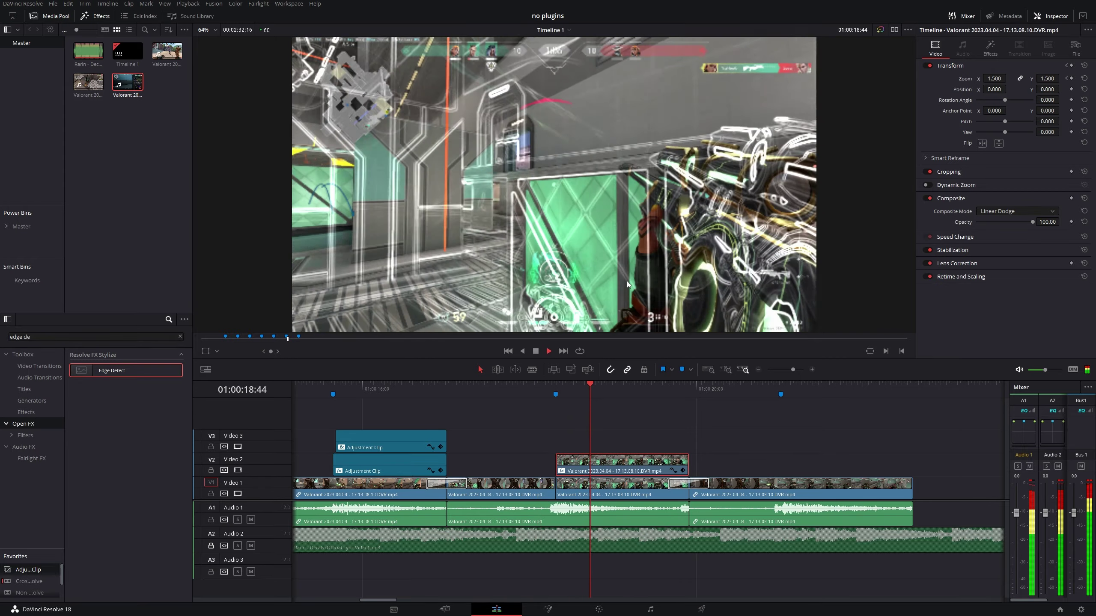
key(space)
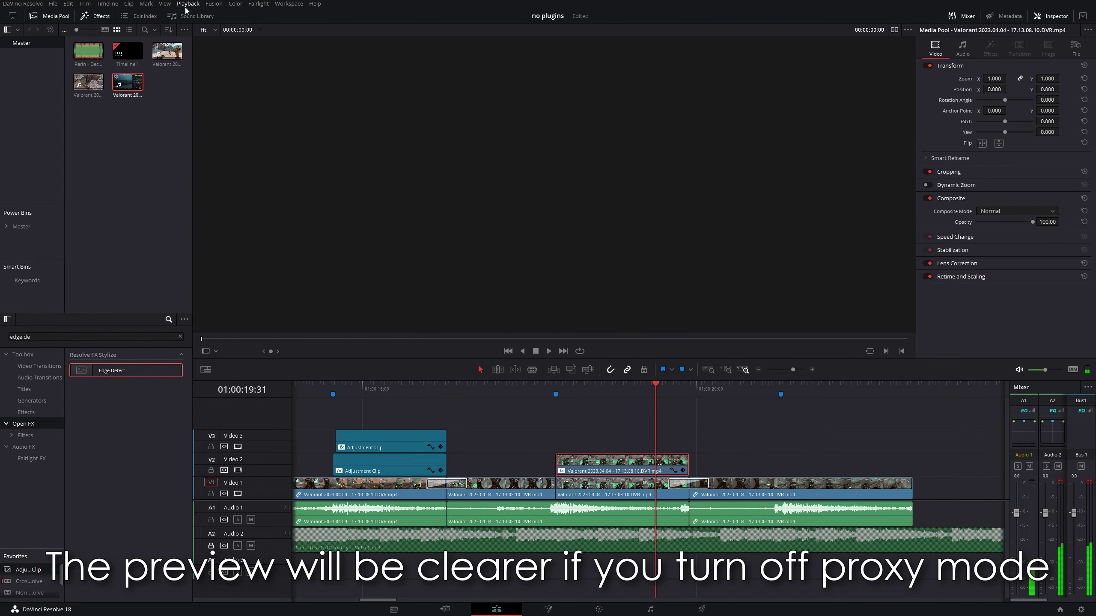
click(188, 4)
click(351, 35)
drag(584, 391, 588, 391)
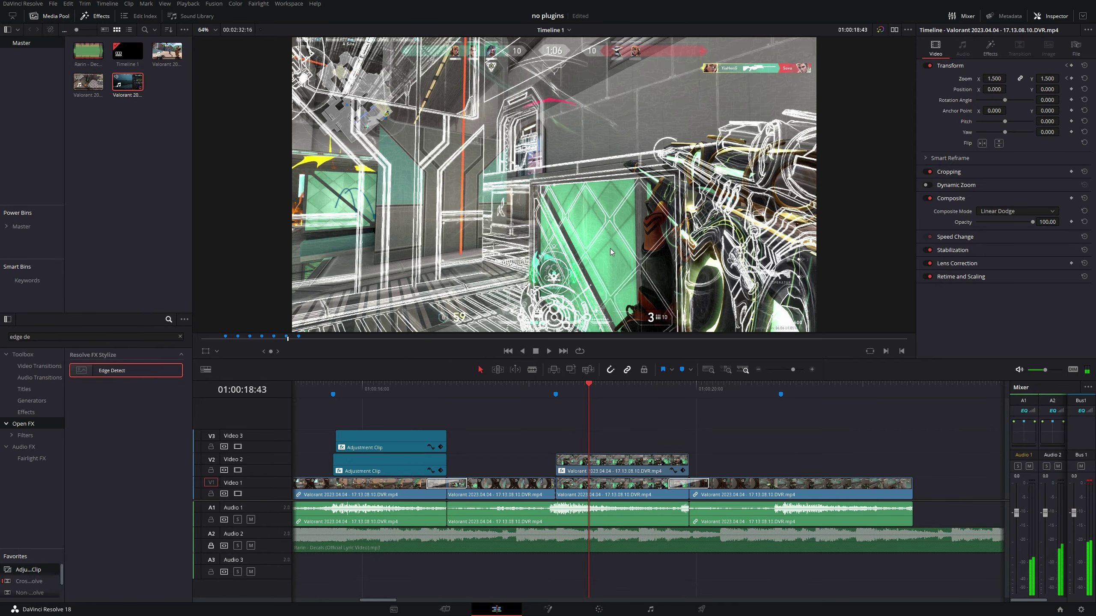
- Change the Edge Detect edge colour from white to pale green and preview the result
click(990, 48)
click(982, 108)
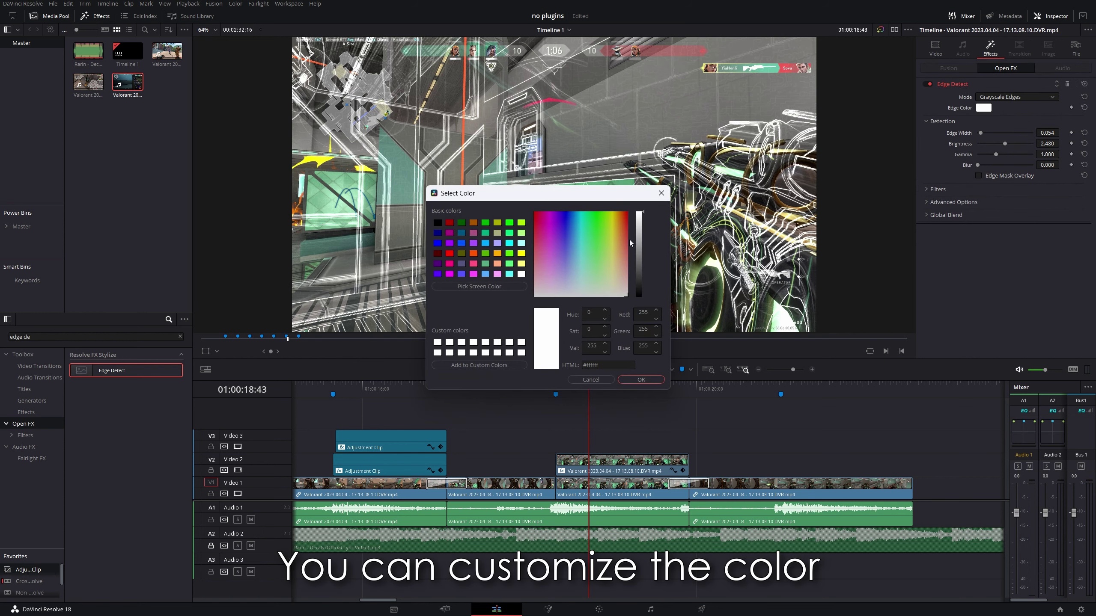
drag(609, 250, 596, 262)
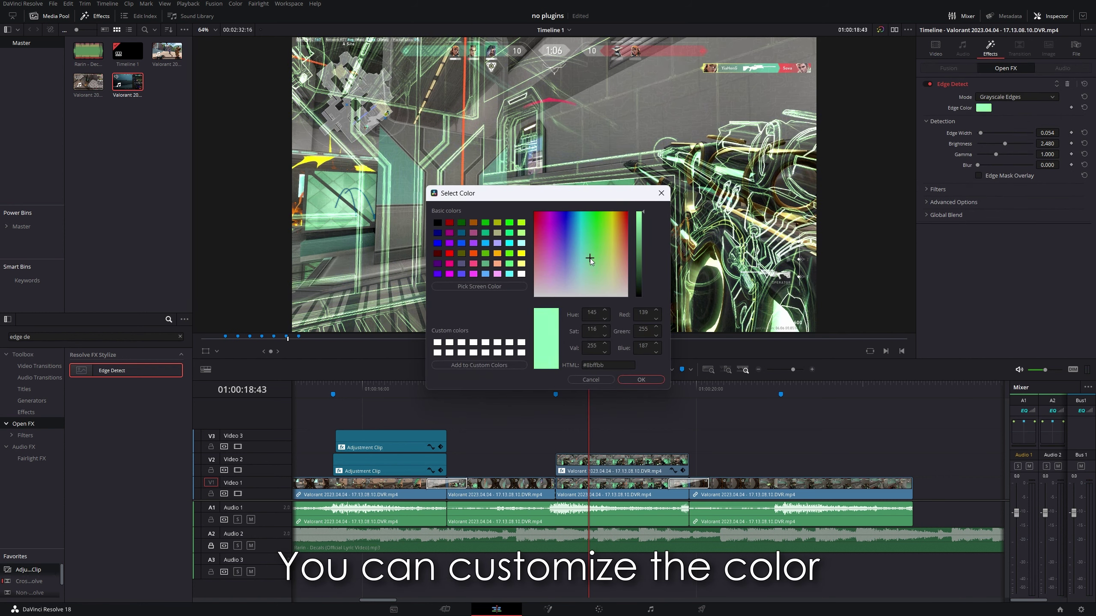
click(638, 381)
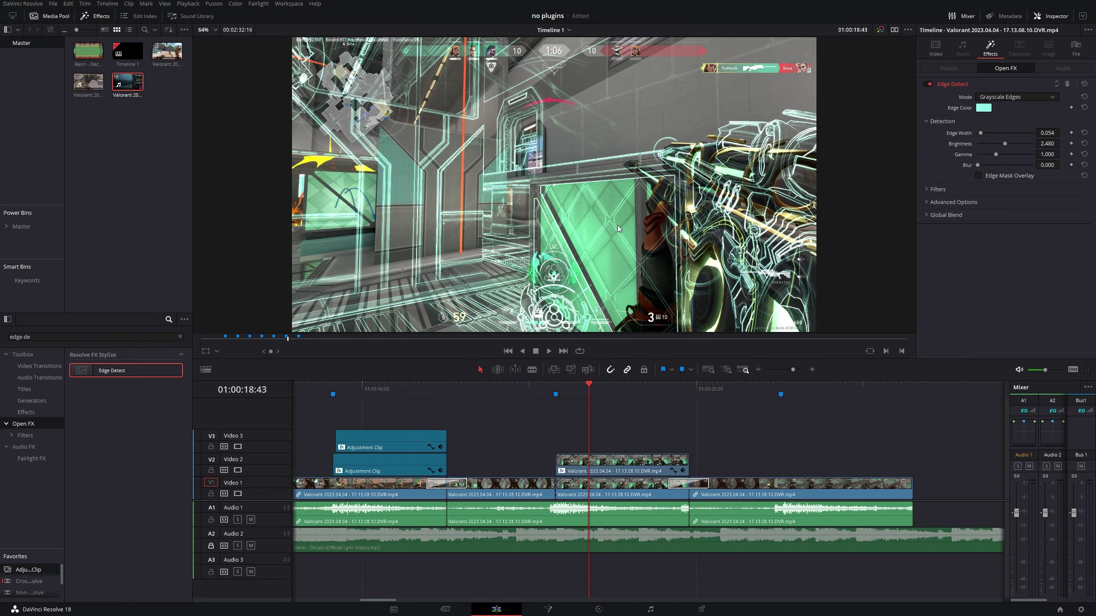
drag(560, 382, 542, 387)
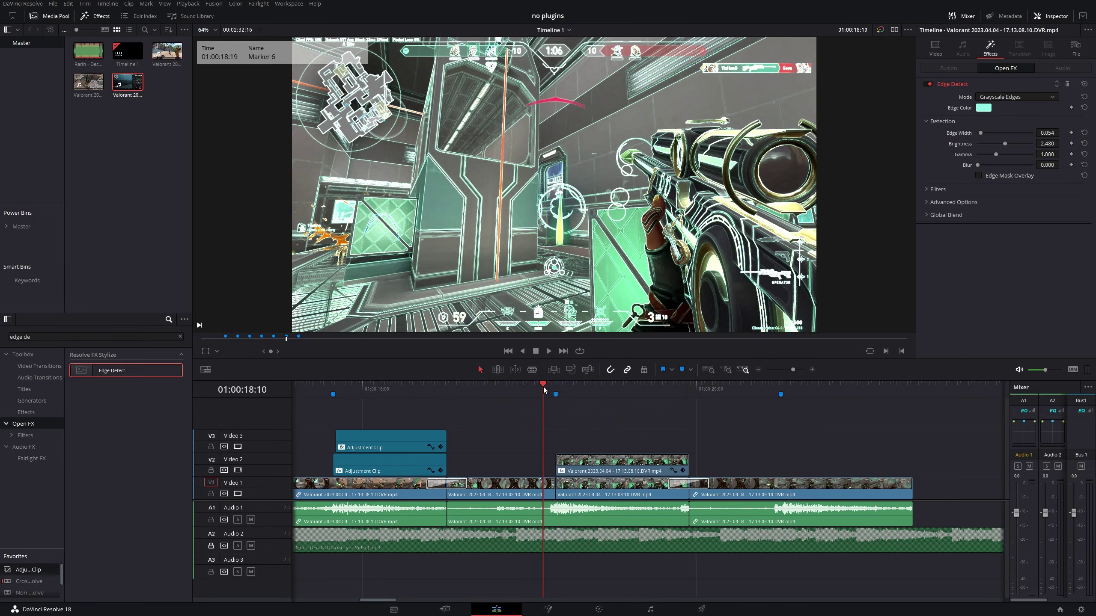
key(space)
- Show the overlay clip's Zoom keyframe curve and zoom the timeline in on it
click(555, 391)
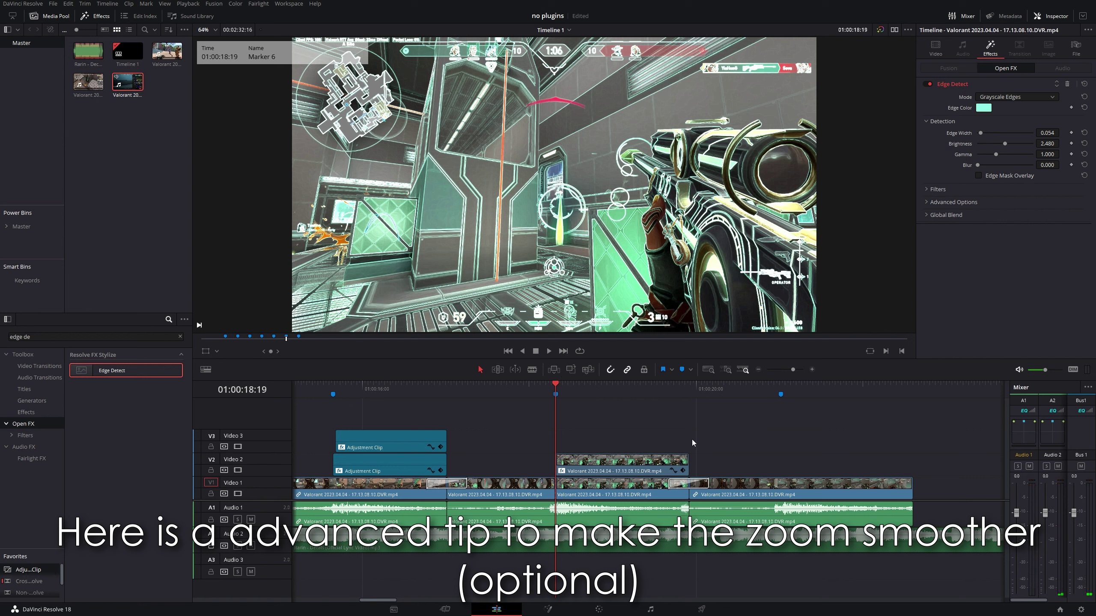
click(675, 472)
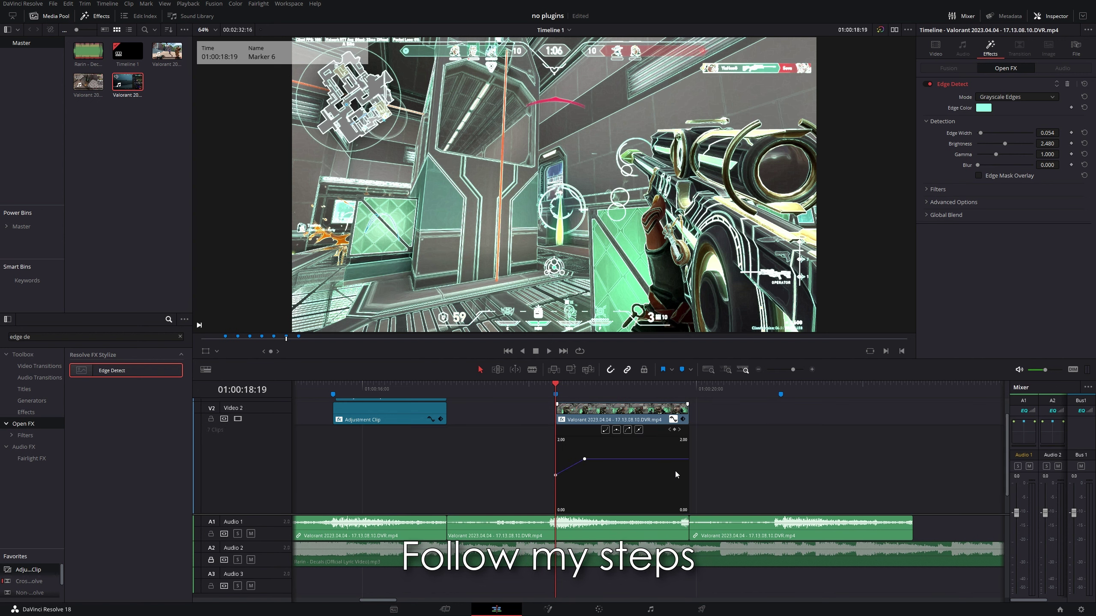
click(795, 369)
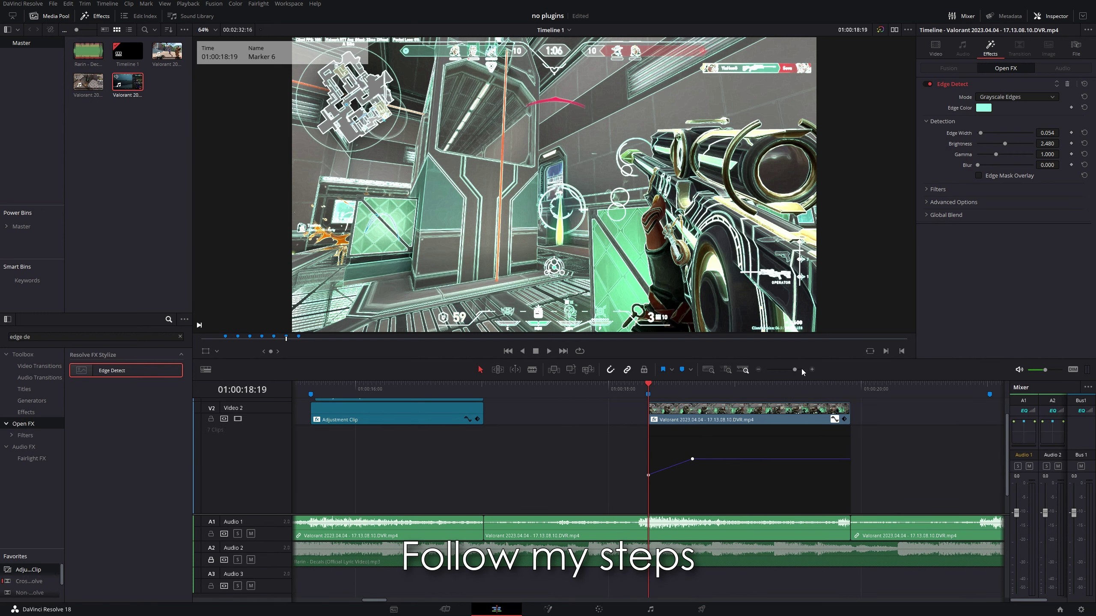
click(801, 369)
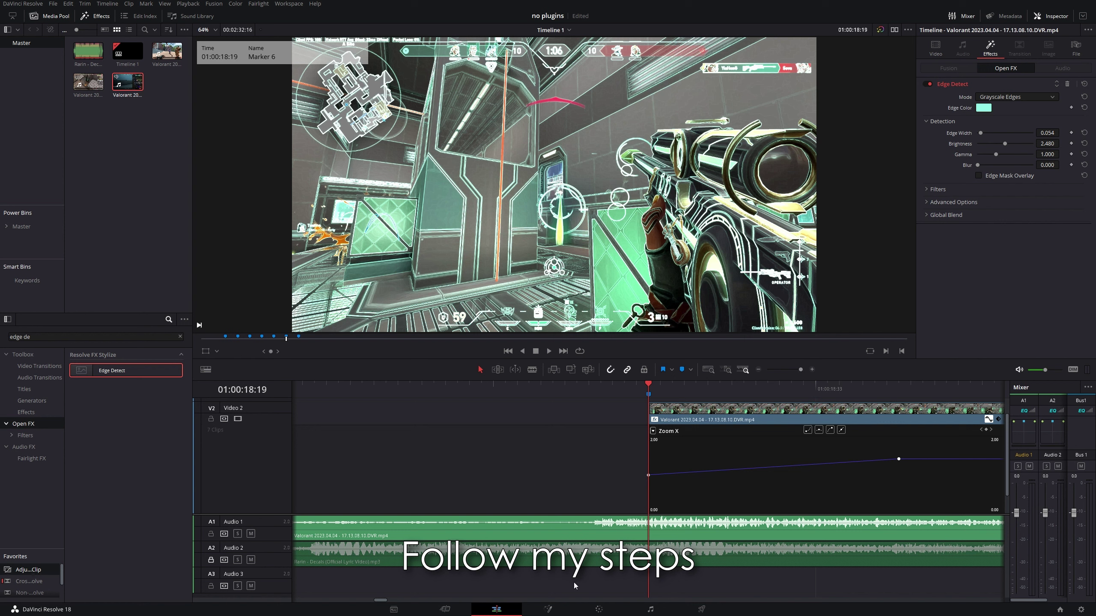
drag(382, 604, 383, 605)
- Make both Zoom X keyframes smooth and bend the first handle so the zoom eases in
click(570, 459)
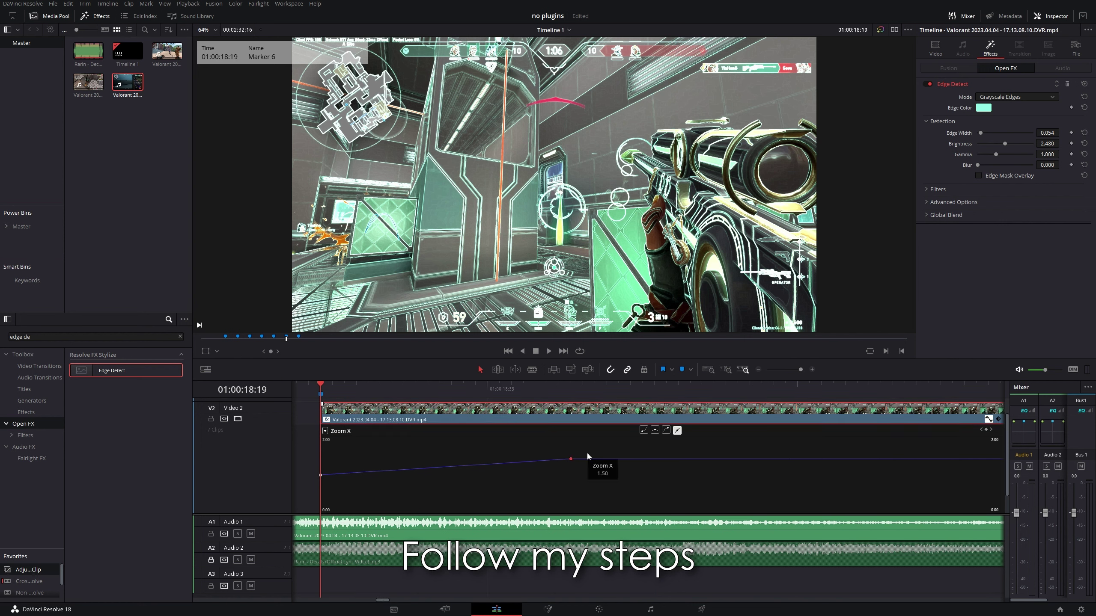
click(665, 430)
click(321, 475)
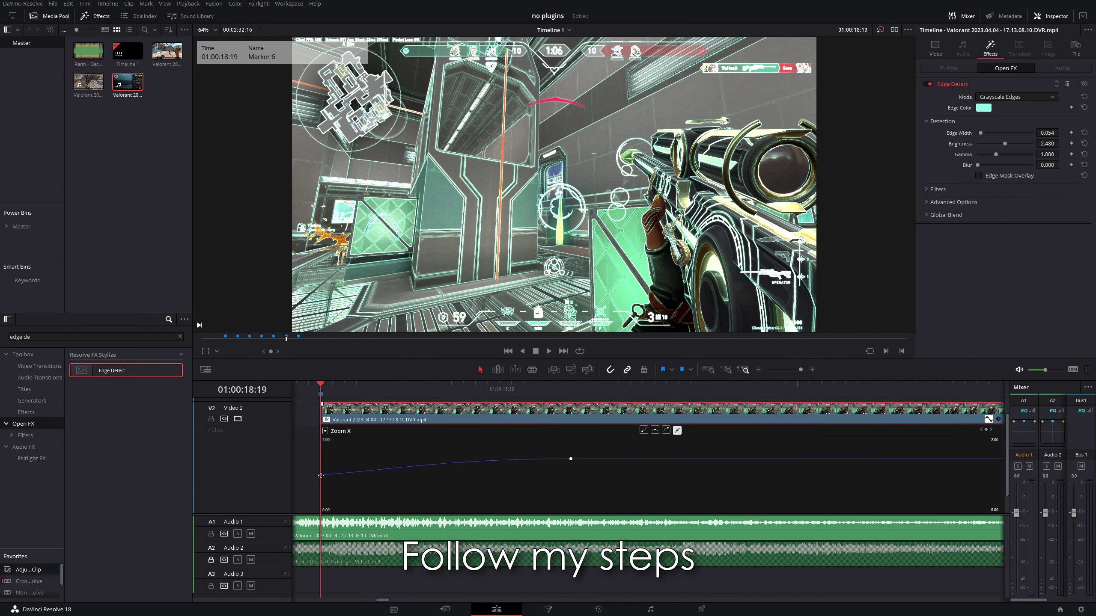
click(655, 430)
drag(383, 474, 377, 468)
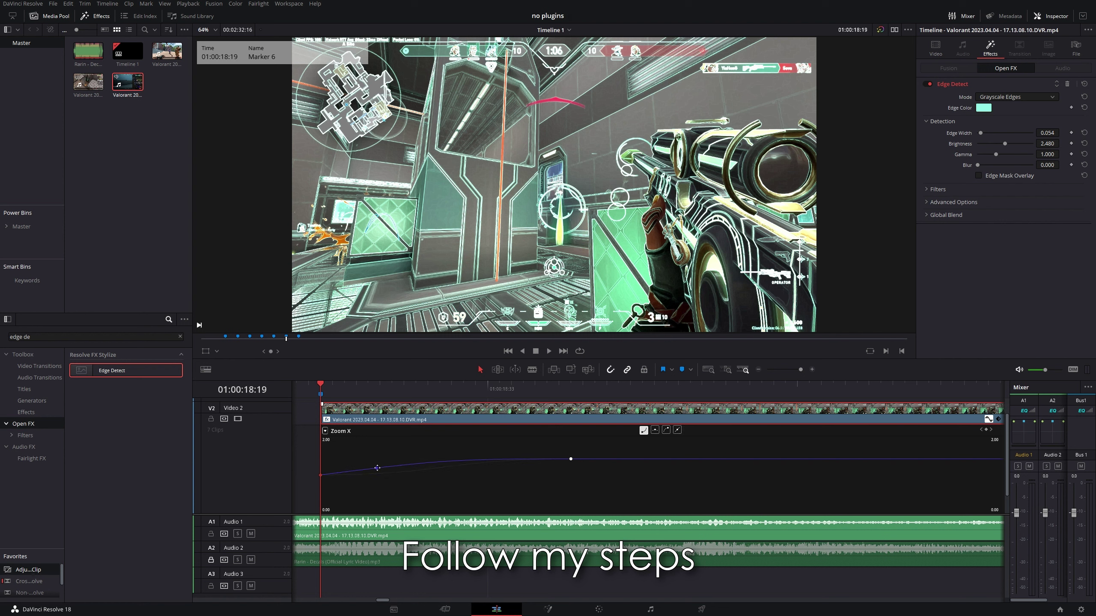
click(989, 420)
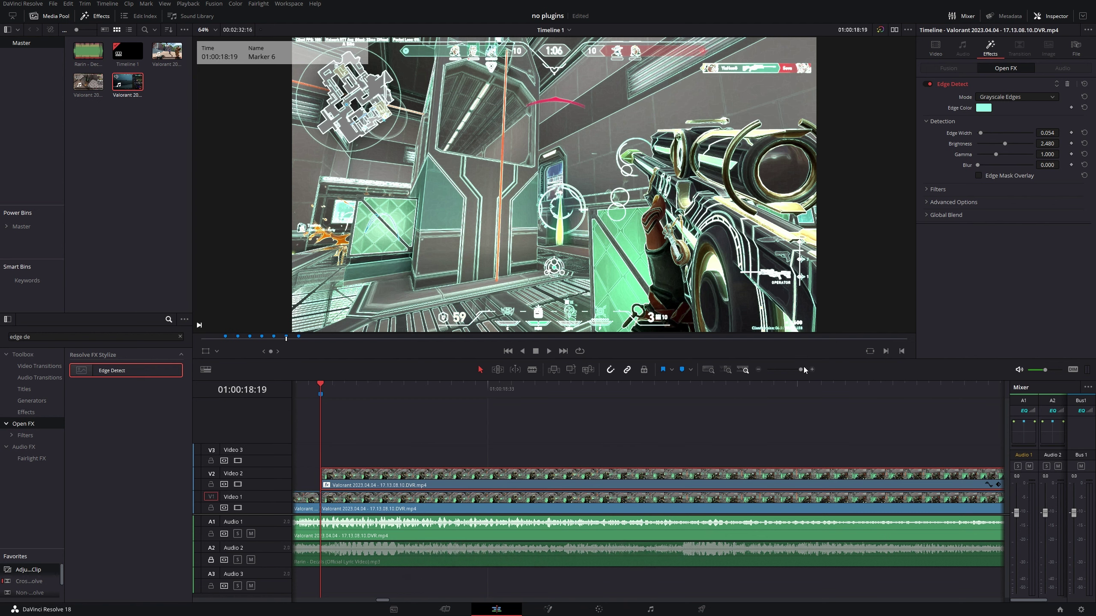
drag(800, 369, 792, 370)
click(712, 421)
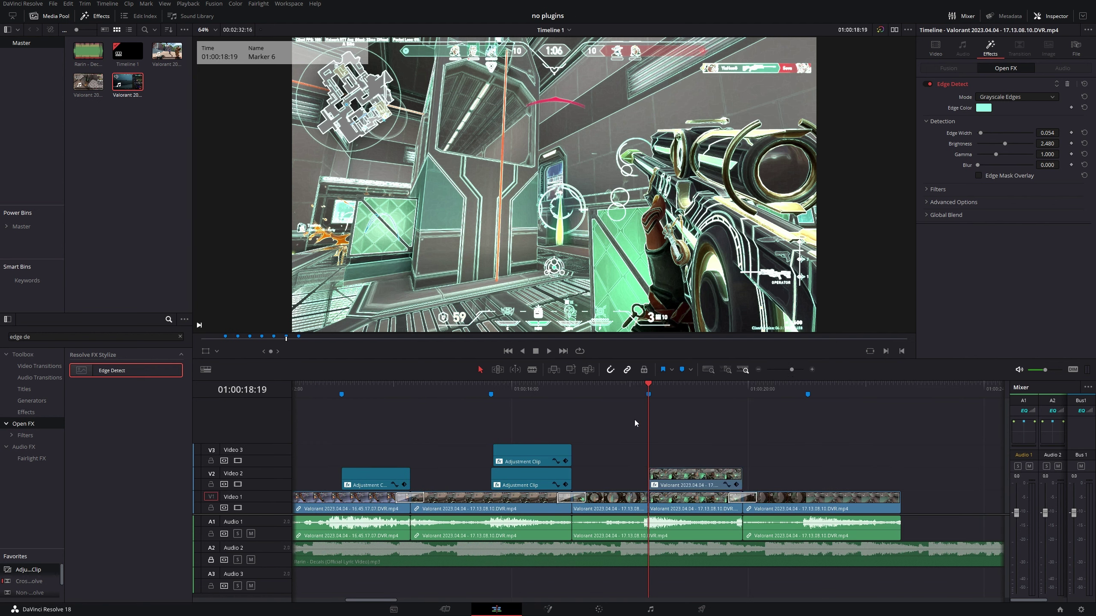
- Search Effects for 'glow' and apply Glow to the Video 2 overlay clip
click(2, 332)
text(glow)
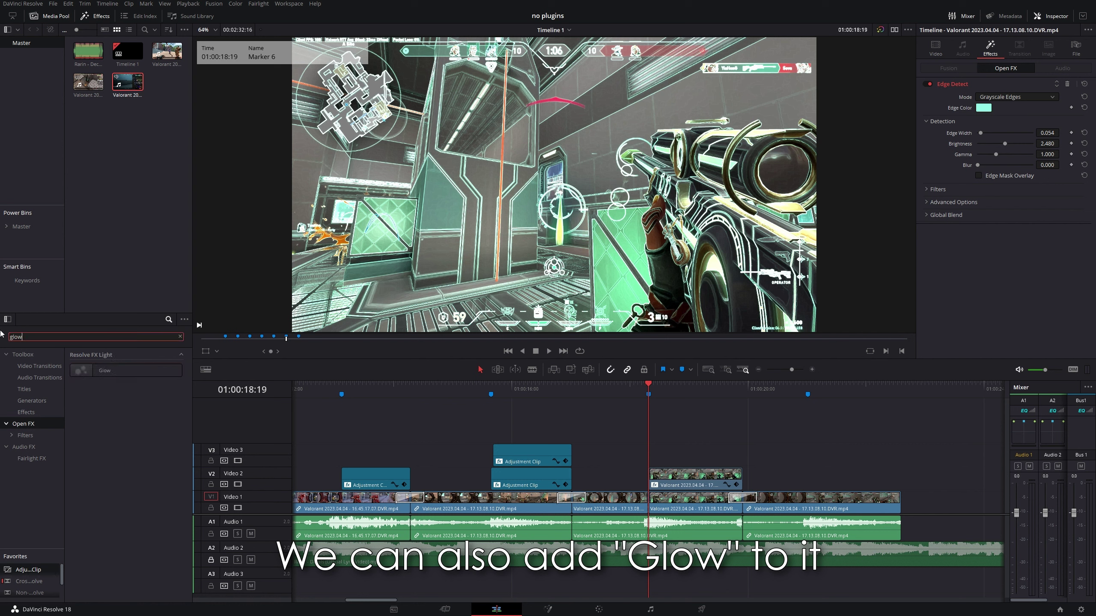
drag(110, 371, 688, 478)
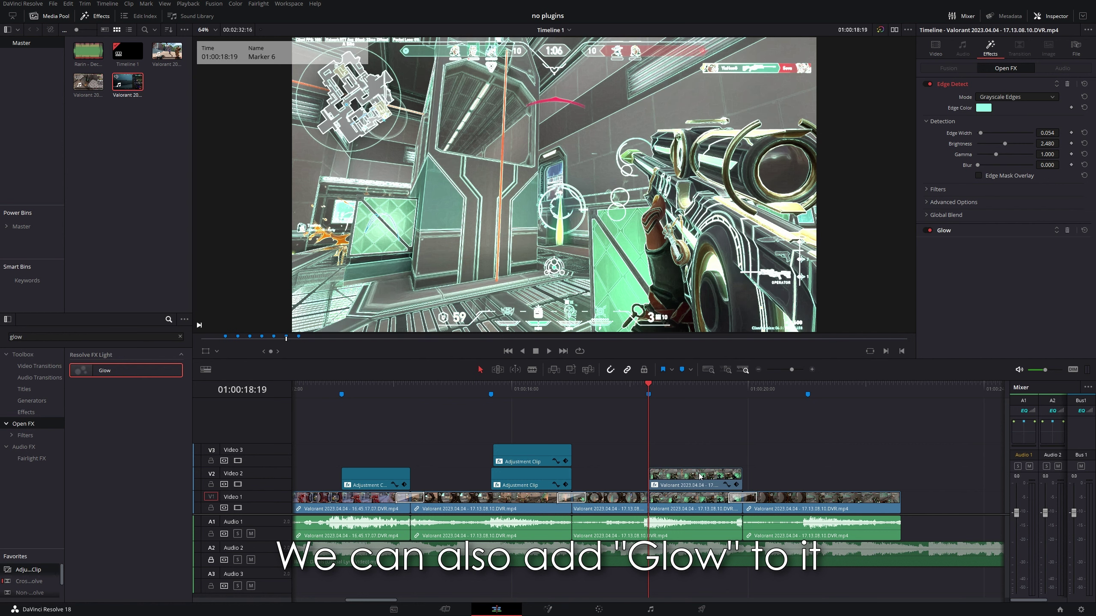
- Lower the Glow Spread to about 0.047 and preview the glowing section
click(689, 478)
click(942, 235)
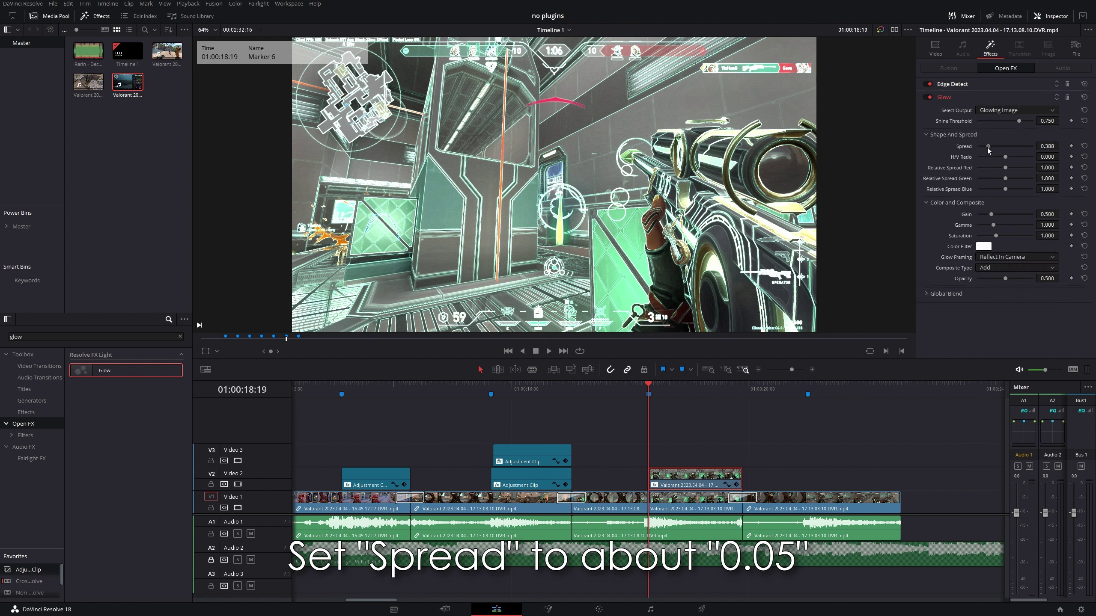
drag(988, 148, 978, 147)
key(space)
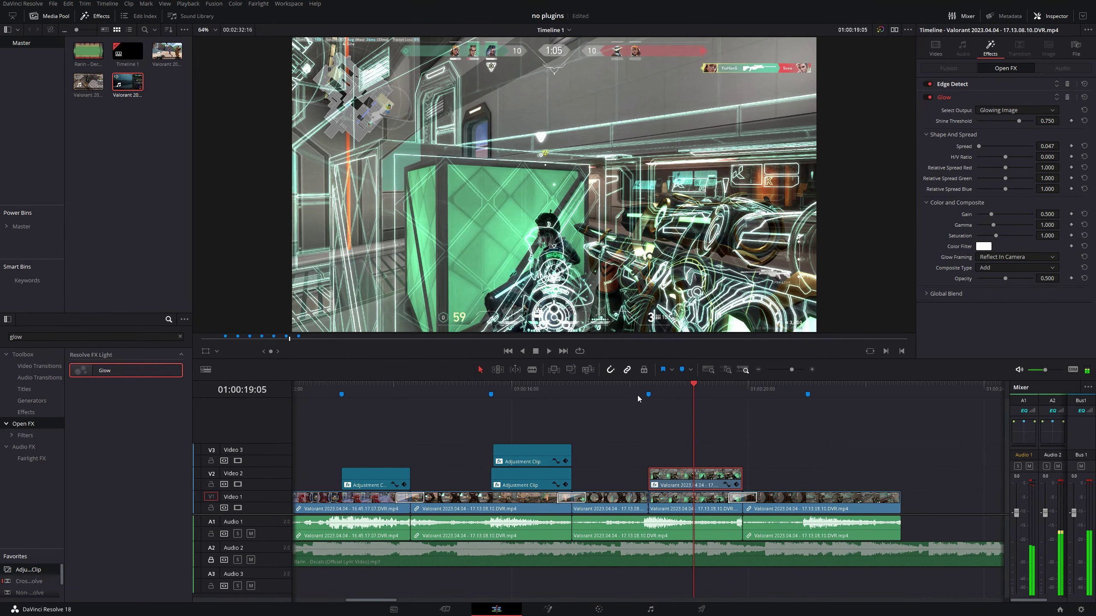
click(636, 388)
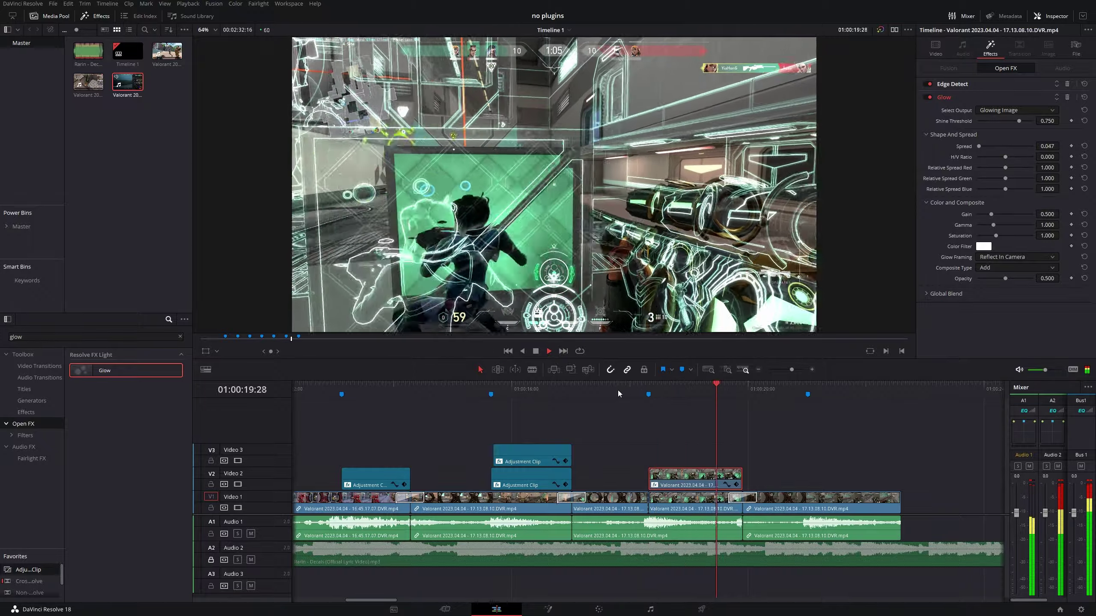
click(618, 390)
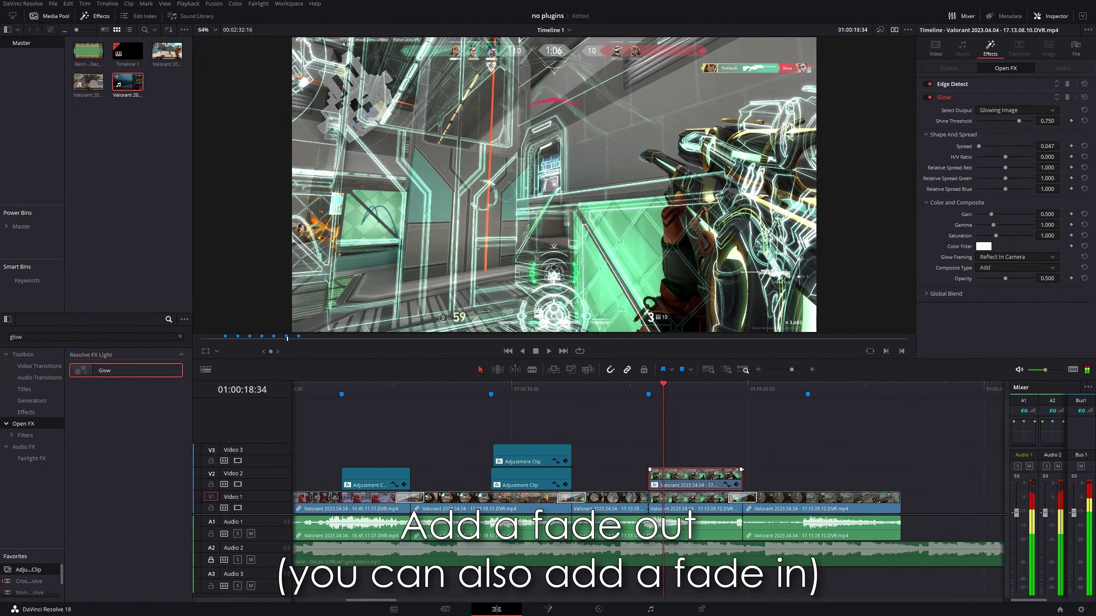
- Add a fade-out to the Video 2 overlay clip and trim its end much shorter
drag(740, 469, 718, 470)
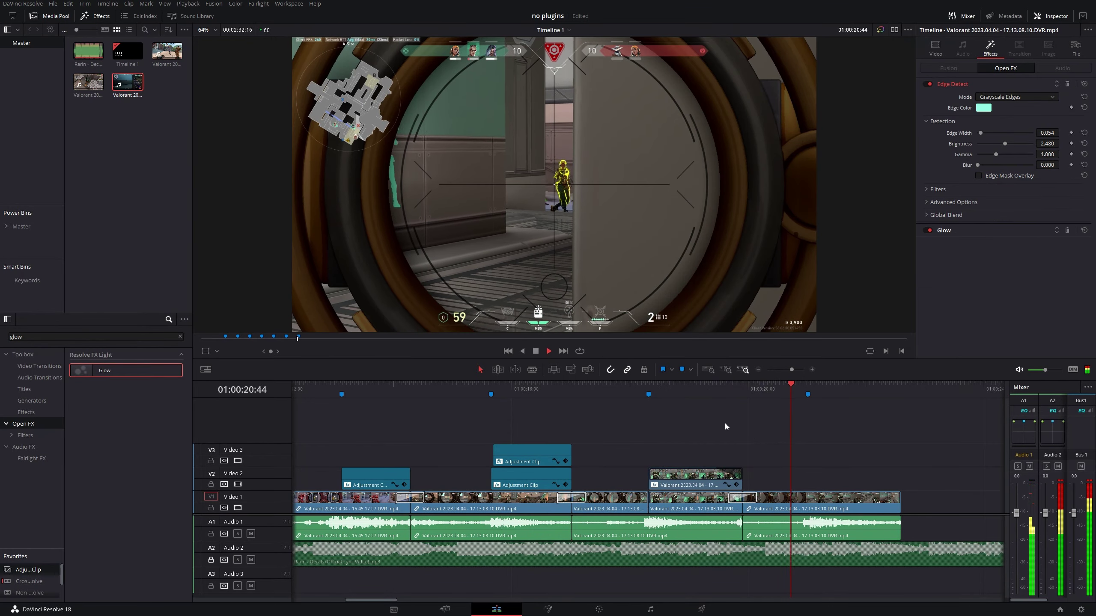
click(635, 386)
mouse_move(736, 477)
mouse_down()
mouse_move(682, 476)
mouse_move(690, 479)
mouse_up()
key(space)
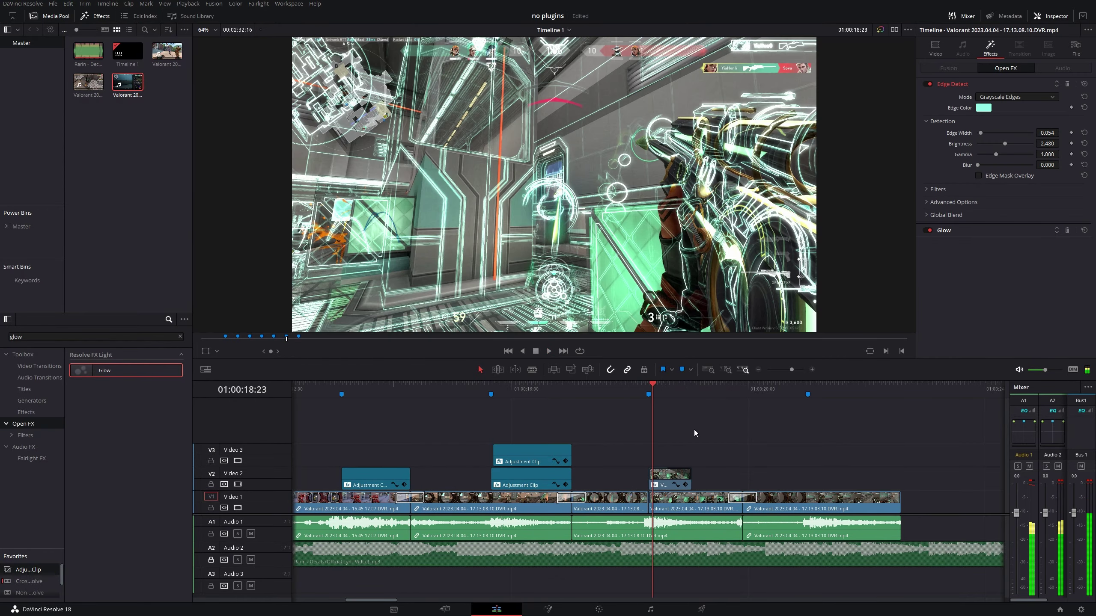
click(636, 383)
- Review the finished overlay effect and scroll the timeline to the clips near Marker 7
click(742, 443)
key(space)
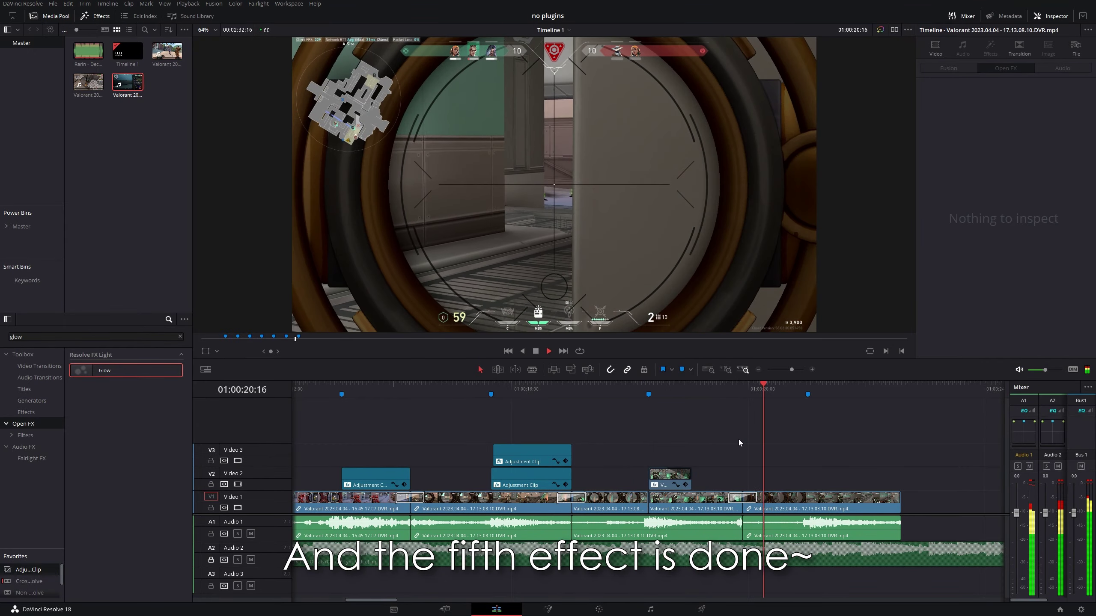
key(space)
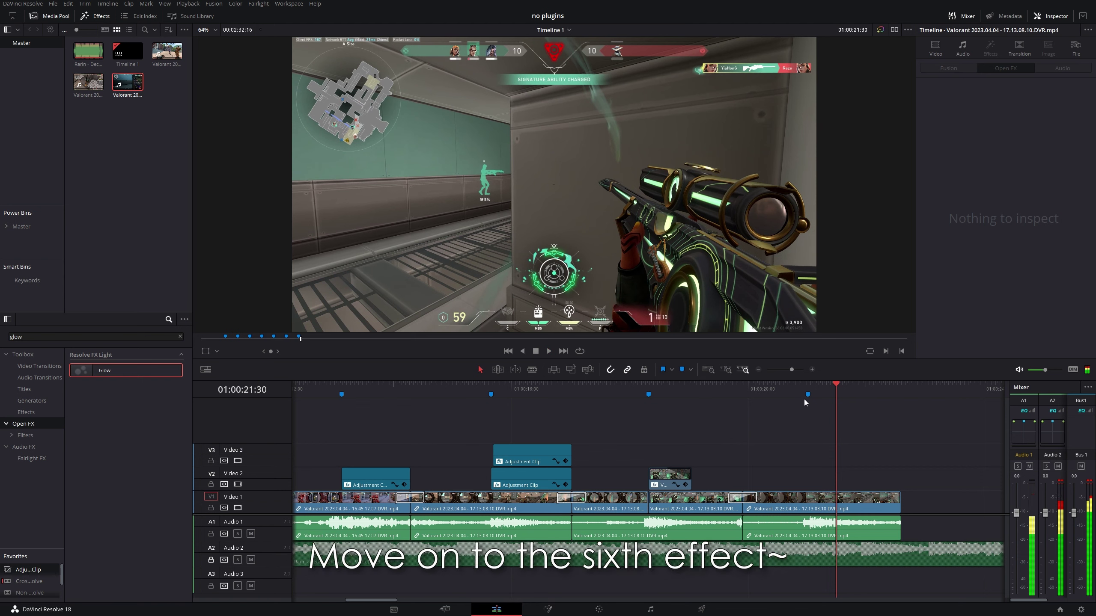
drag(395, 603, 419, 601)
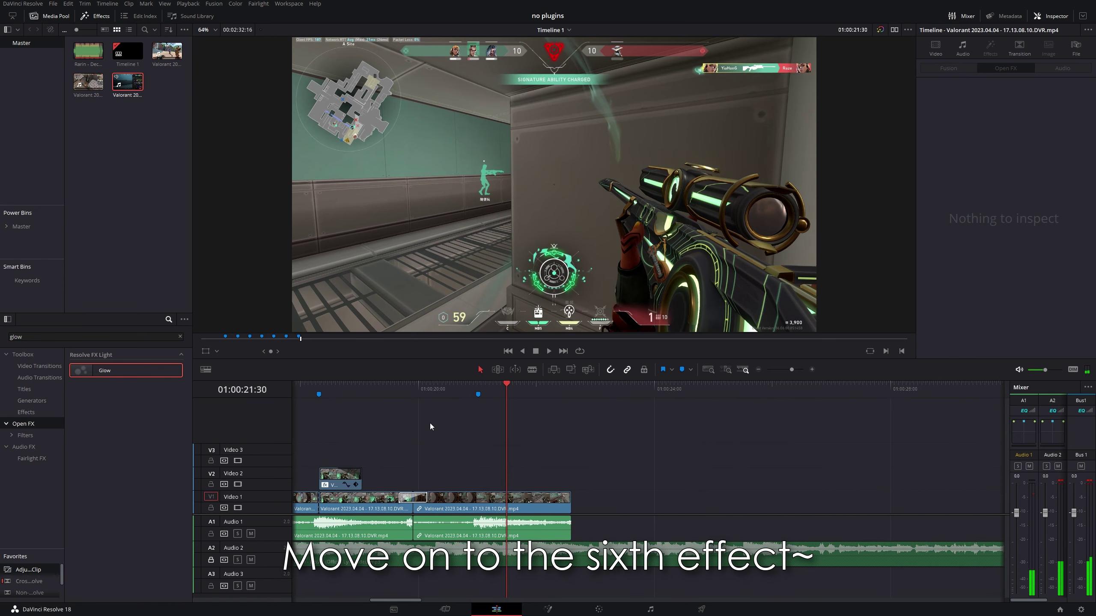
- Unlink the Video 1 clip from its audio and split the video at Marker 7
click(480, 414)
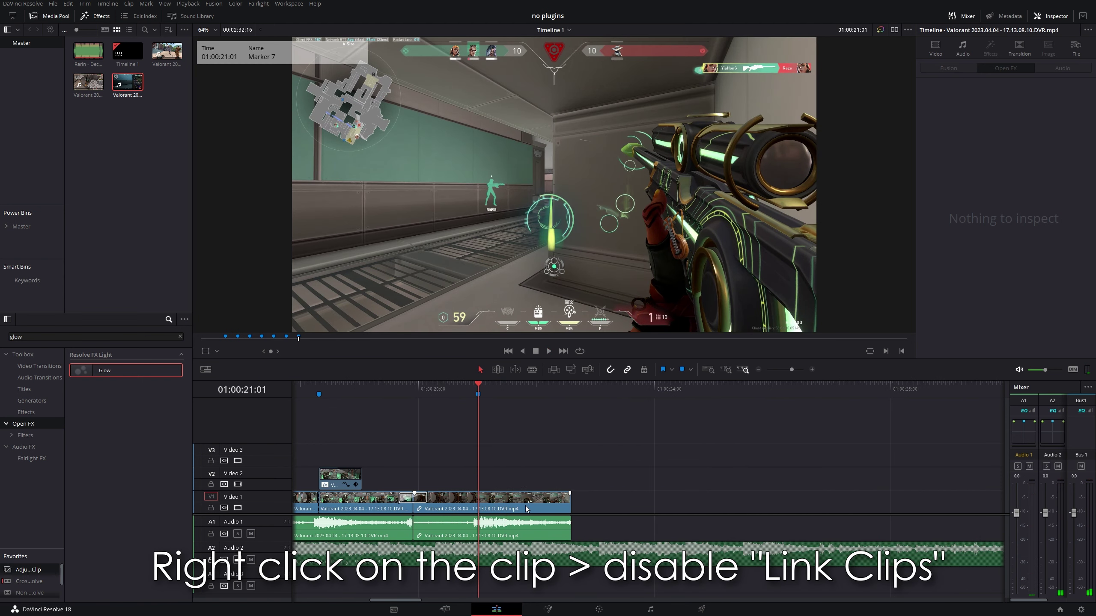
click(529, 506)
right_click(528, 509)
click(548, 499)
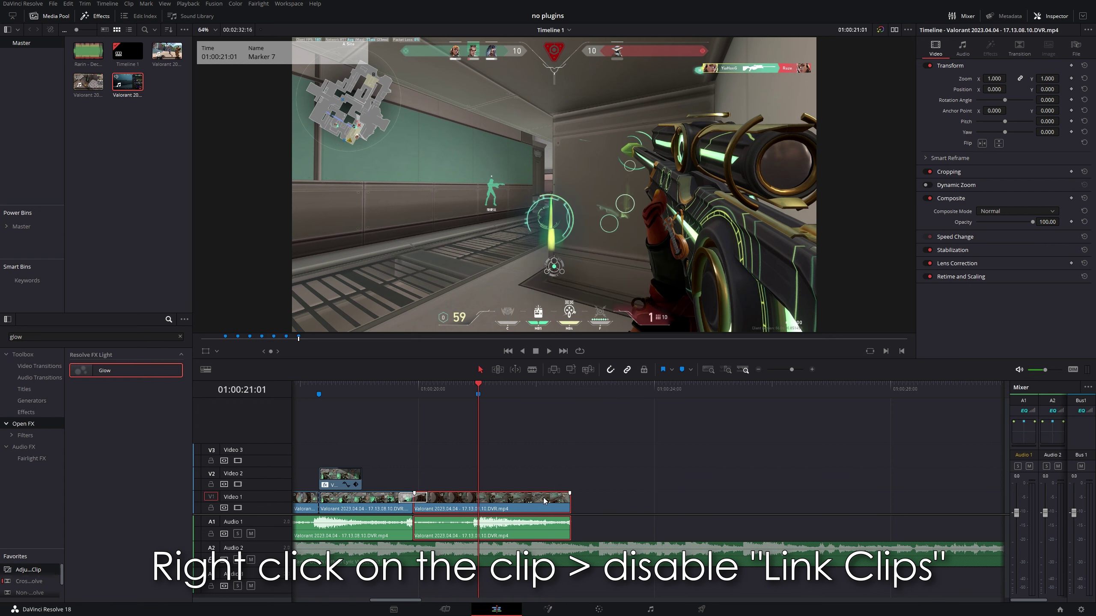
click(517, 460)
click(529, 497)
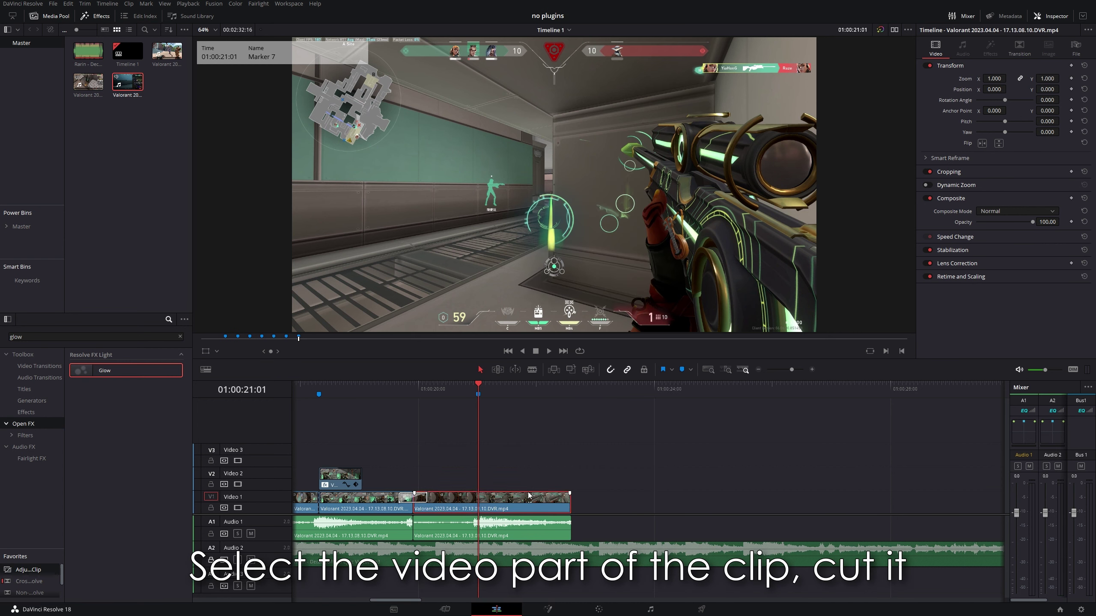
key(ctrl+b)
- Set the split-off part to 10% speed with Optical Flow retiming and preview it
right_click(538, 498)
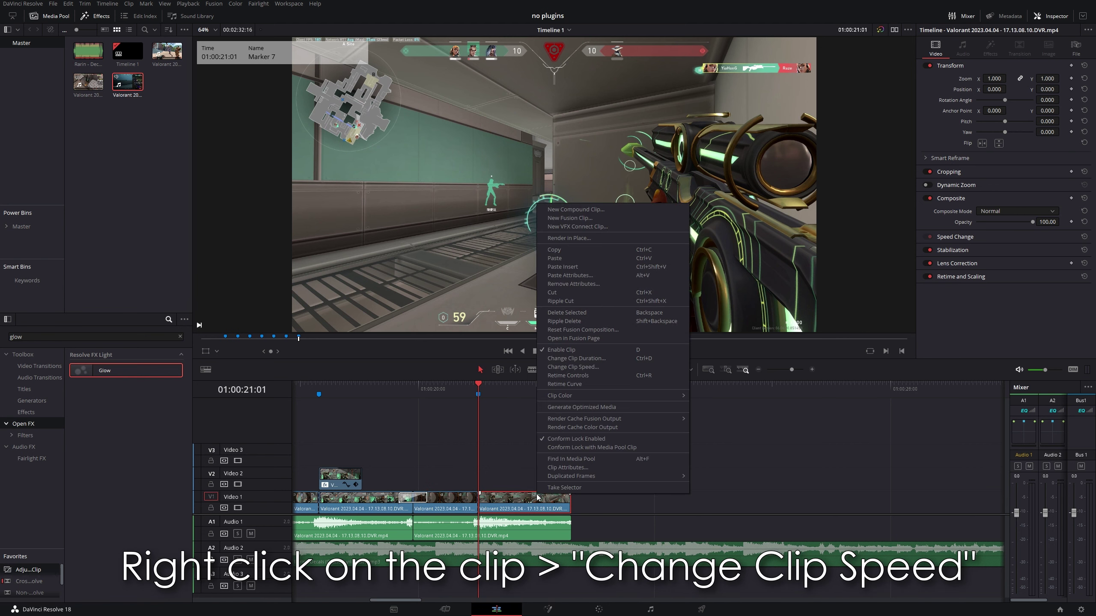
click(610, 369)
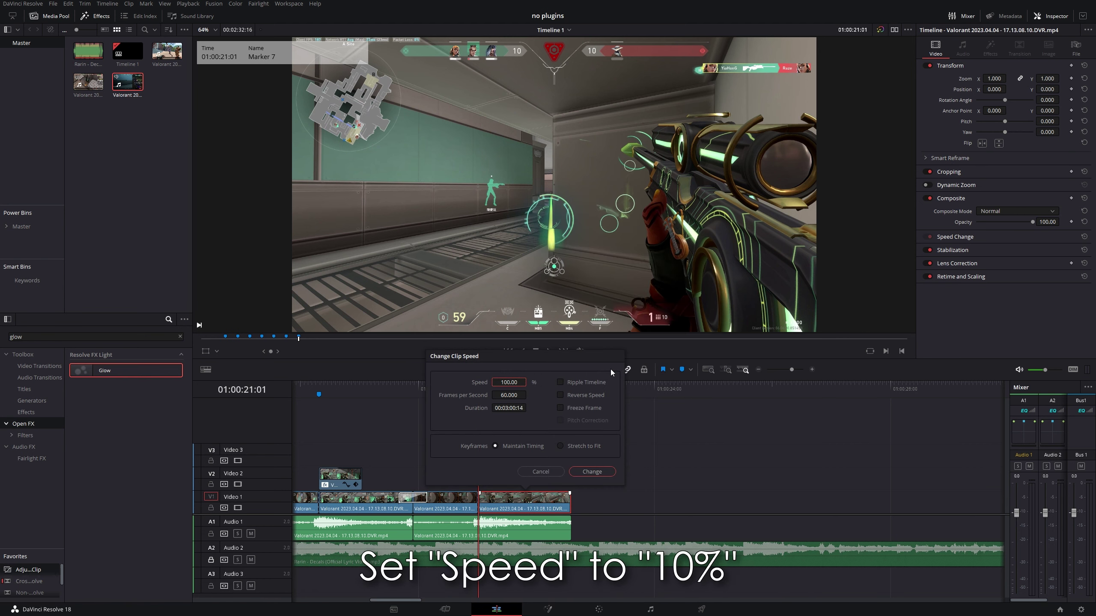
text(10)
click(599, 471)
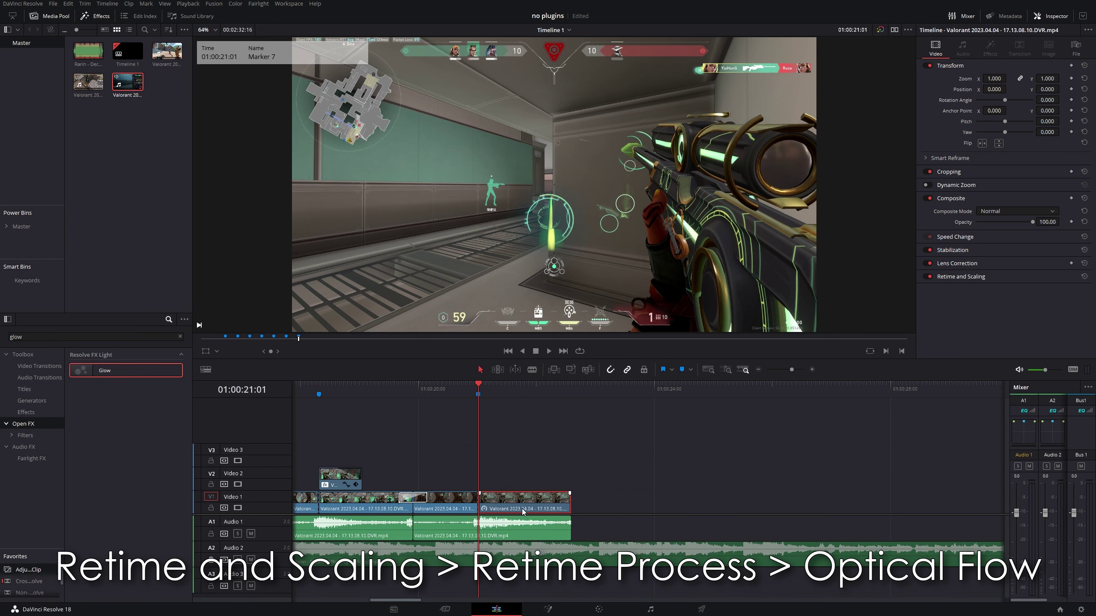
click(965, 277)
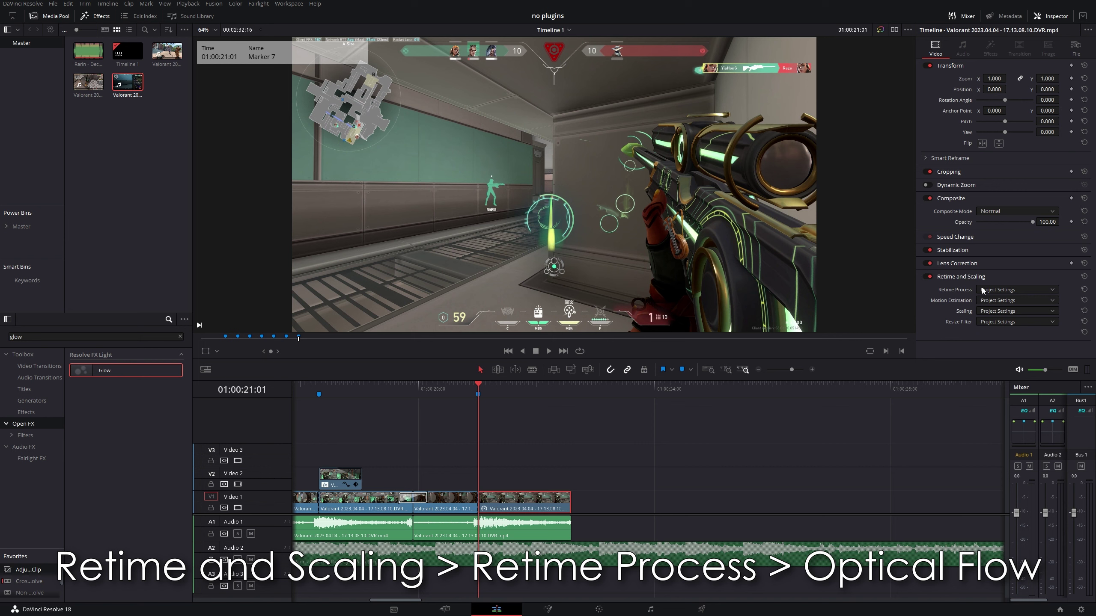
click(1016, 290)
click(994, 329)
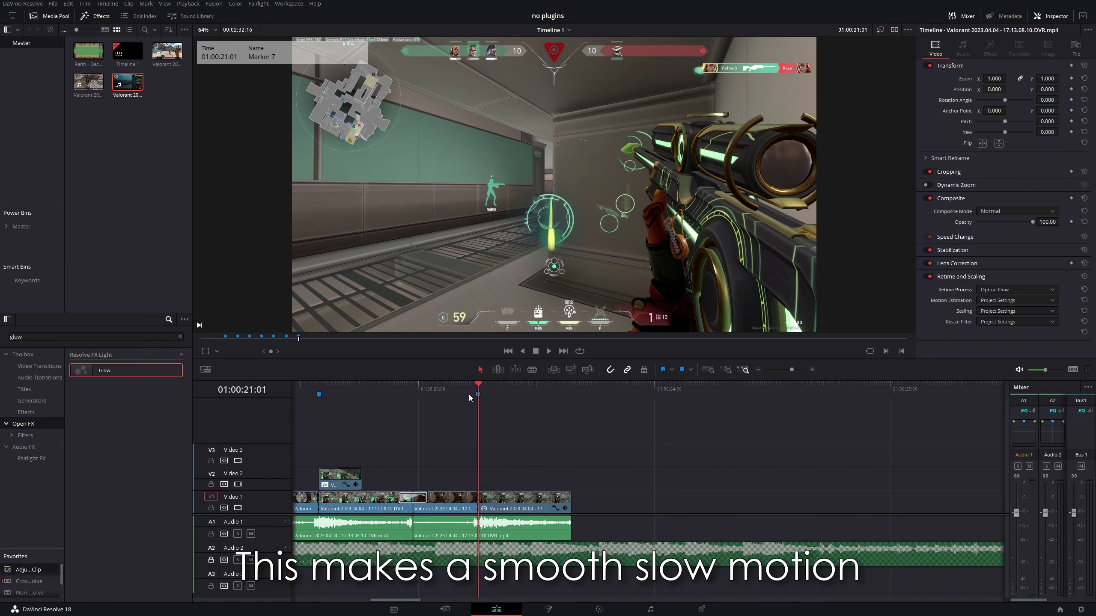
key(space)
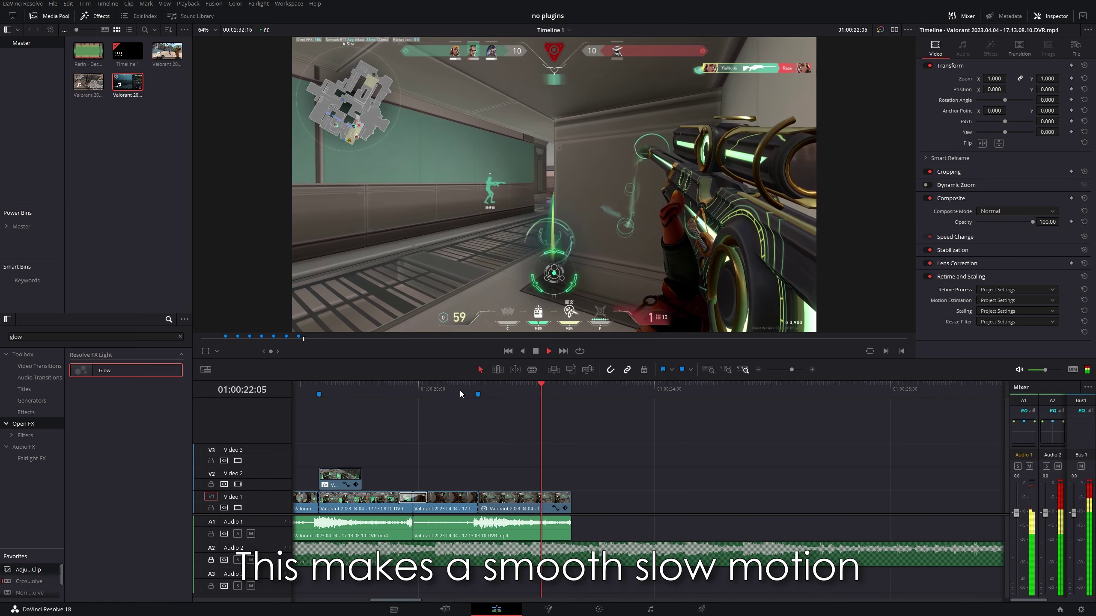
click(460, 390)
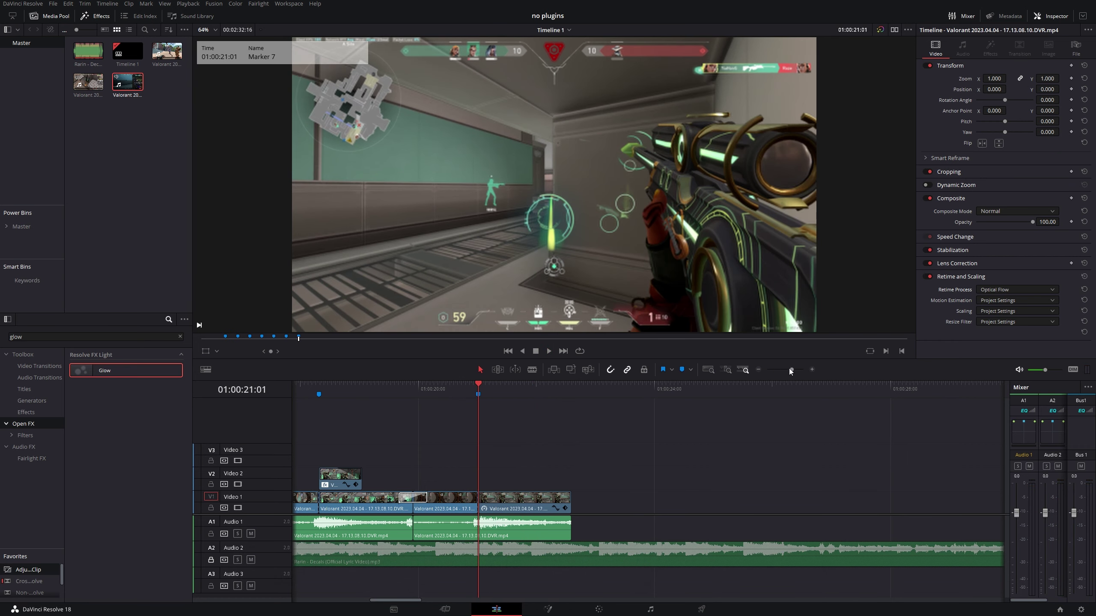
click(789, 369)
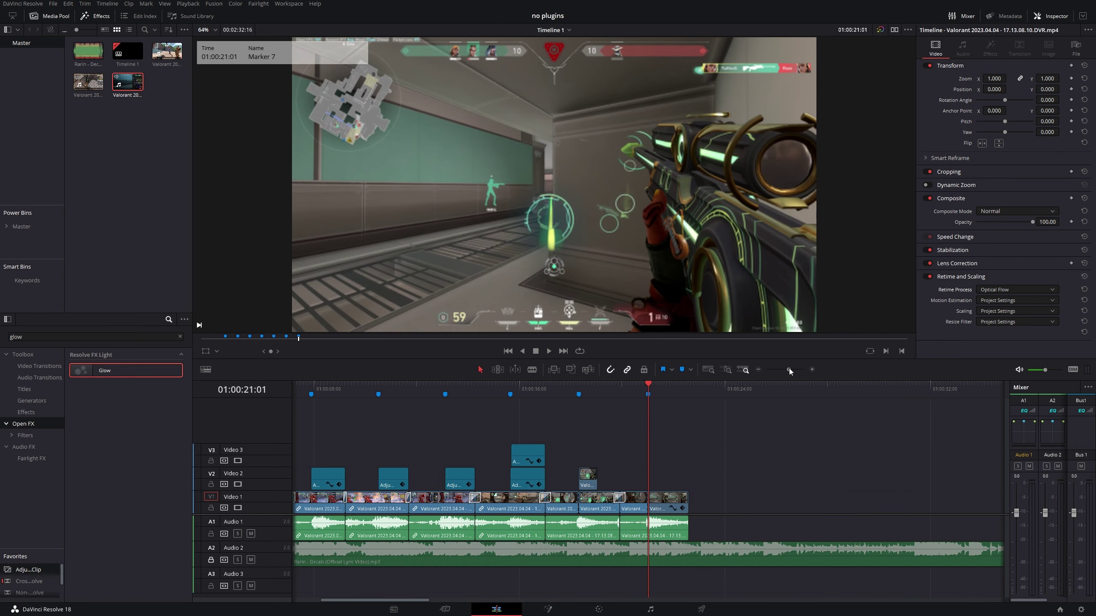
- Duplicate the Marker 4 adjustment clip onto Video 2 at Marker 7
click(516, 389)
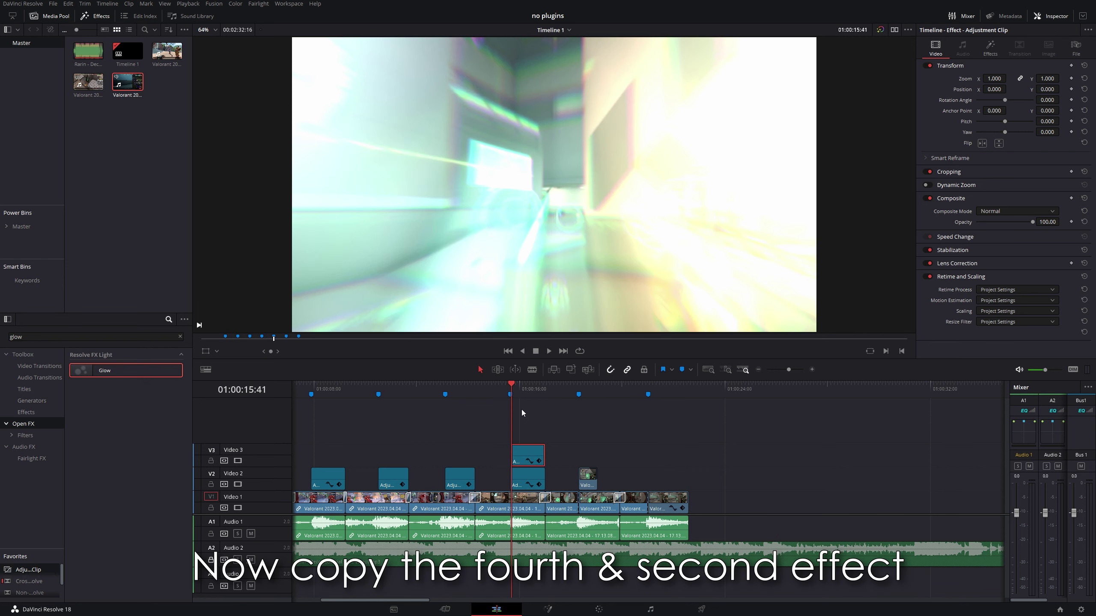
click(446, 392)
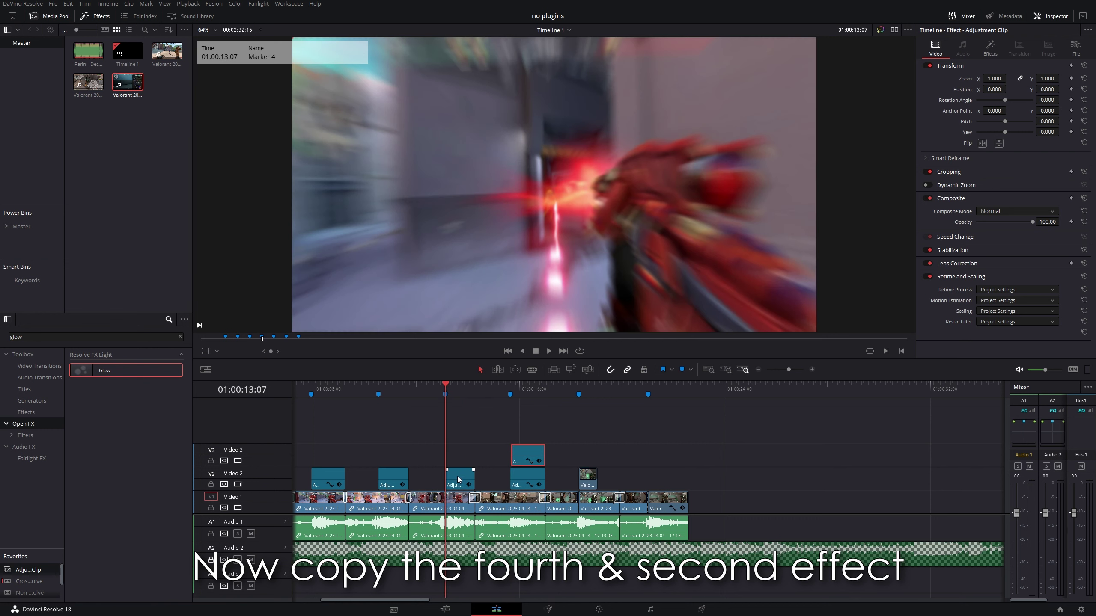
drag(528, 453, 661, 473)
- Copy the Marker 5 adjustment clip and paste it onto Video 3 at Marker 7
click(511, 394)
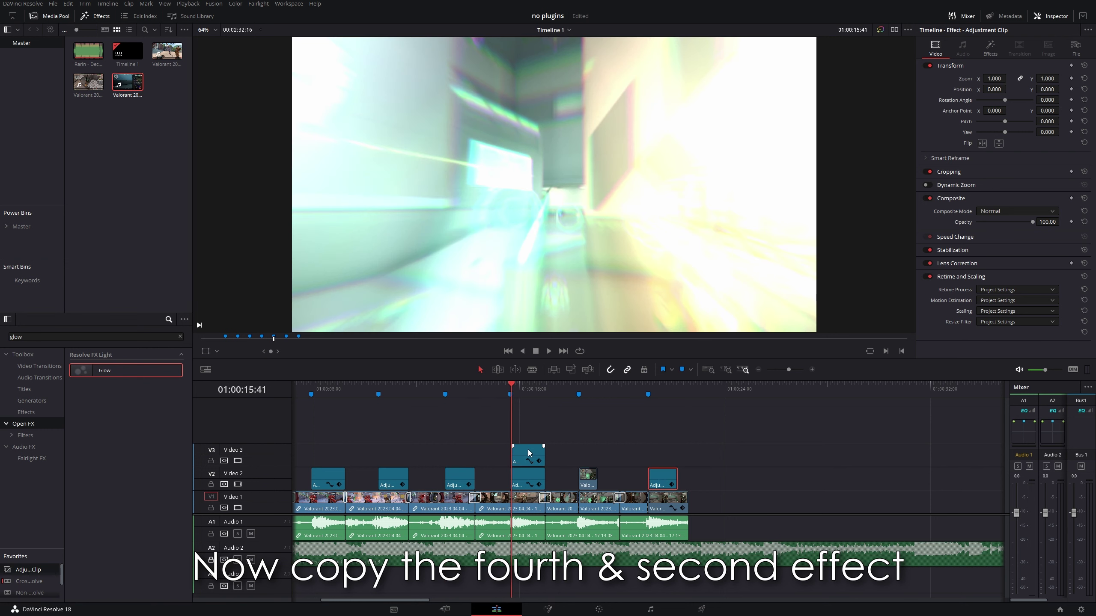
mouse_move(530, 477)
mouse_down()
mouse_move(682, 453)
mouse_move(659, 458)
mouse_up()
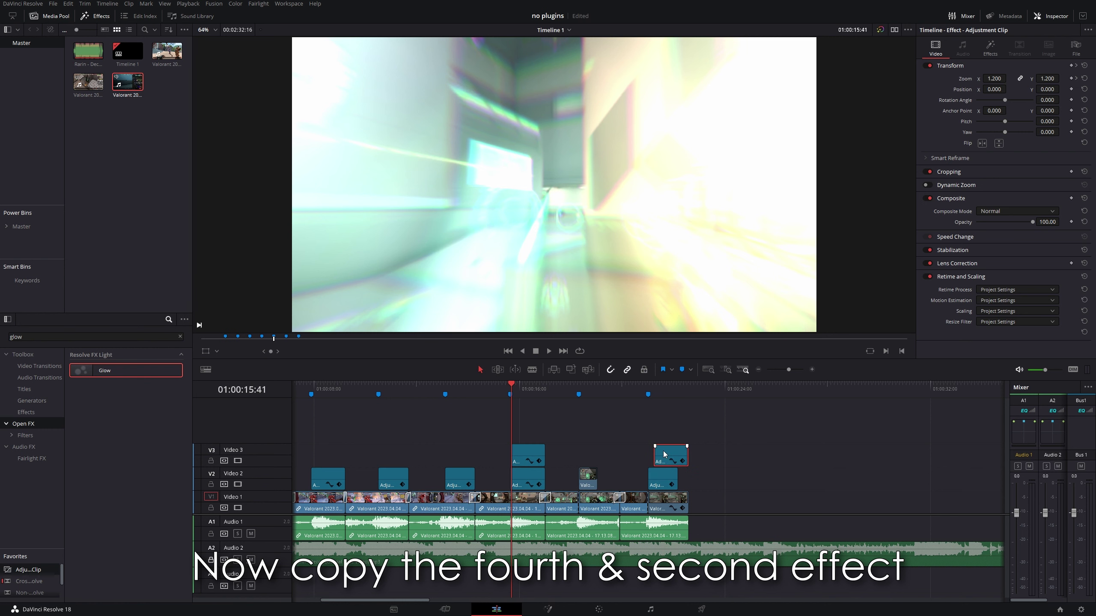
click(648, 394)
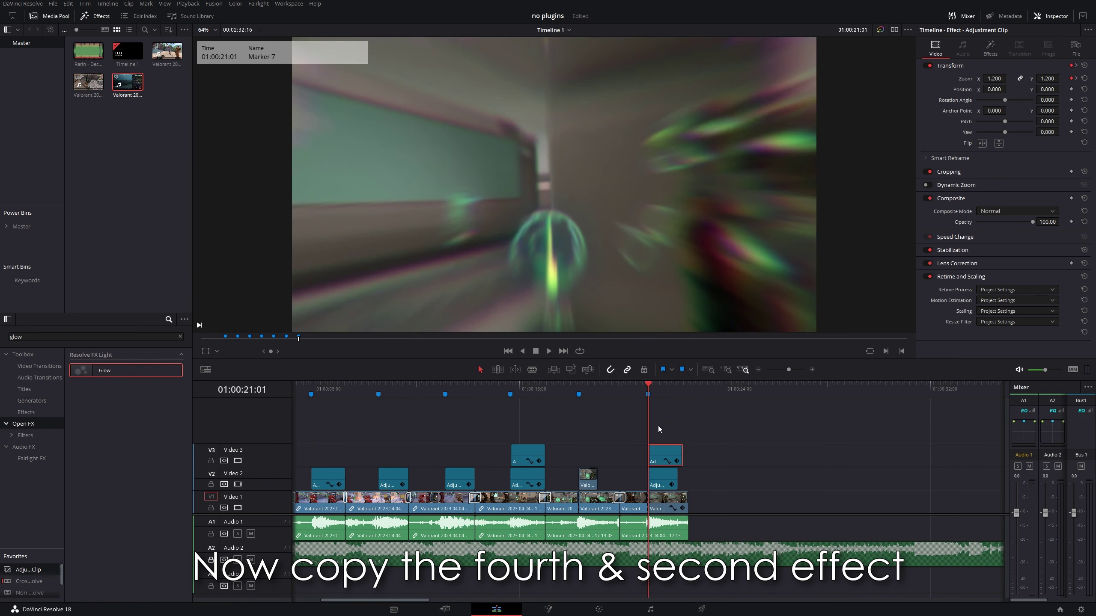
key(Delete)
click(529, 453)
key(ctrl+c)
key(ctrl+v)
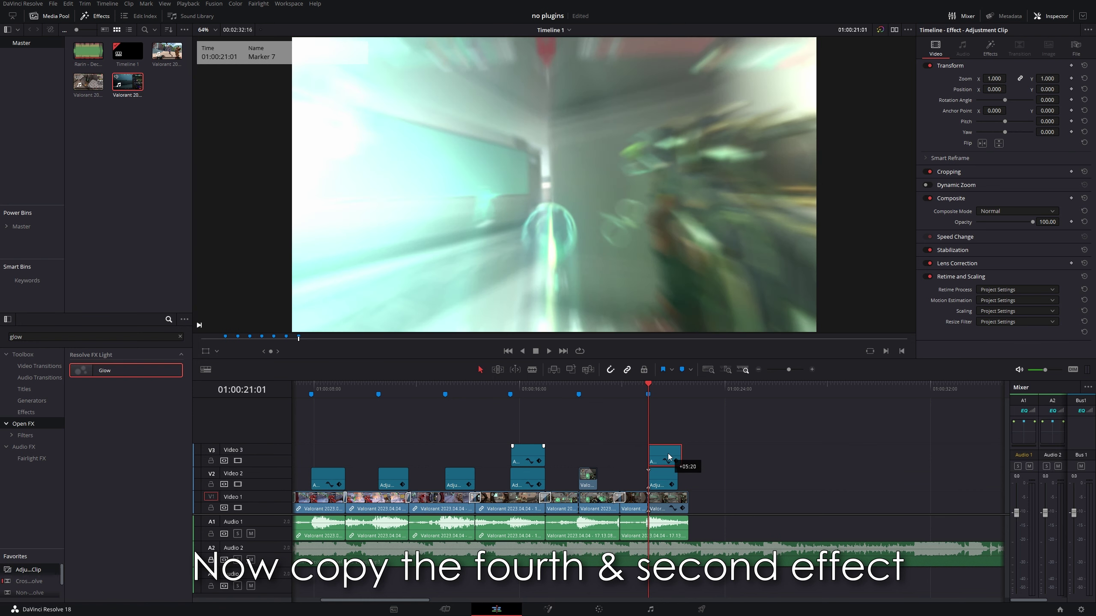
- Tint the pasted clip's Glow Color Filter pale yellow
click(990, 48)
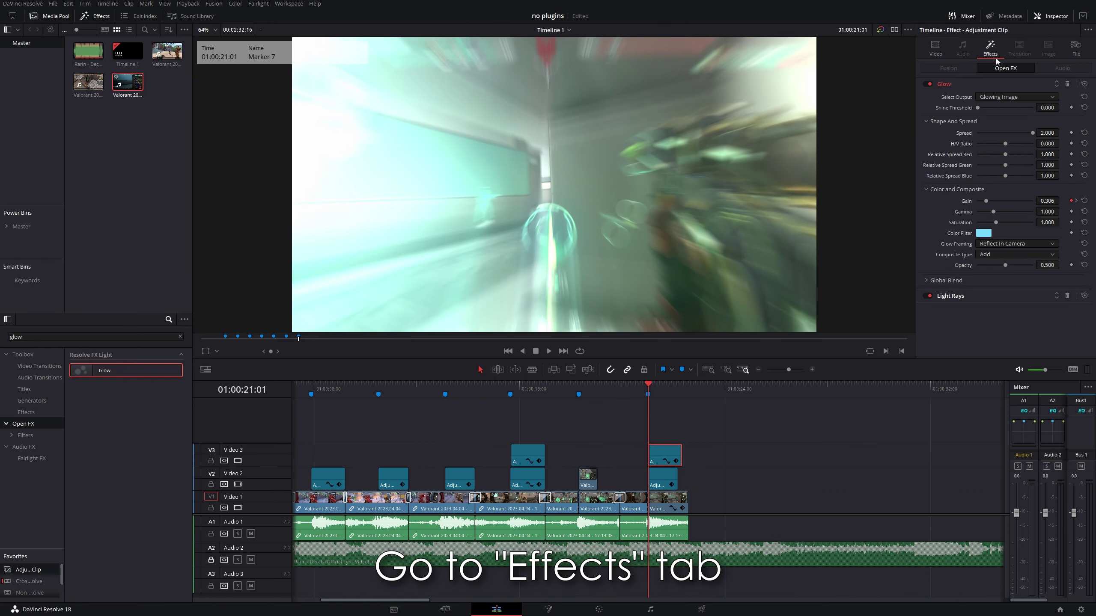
click(985, 233)
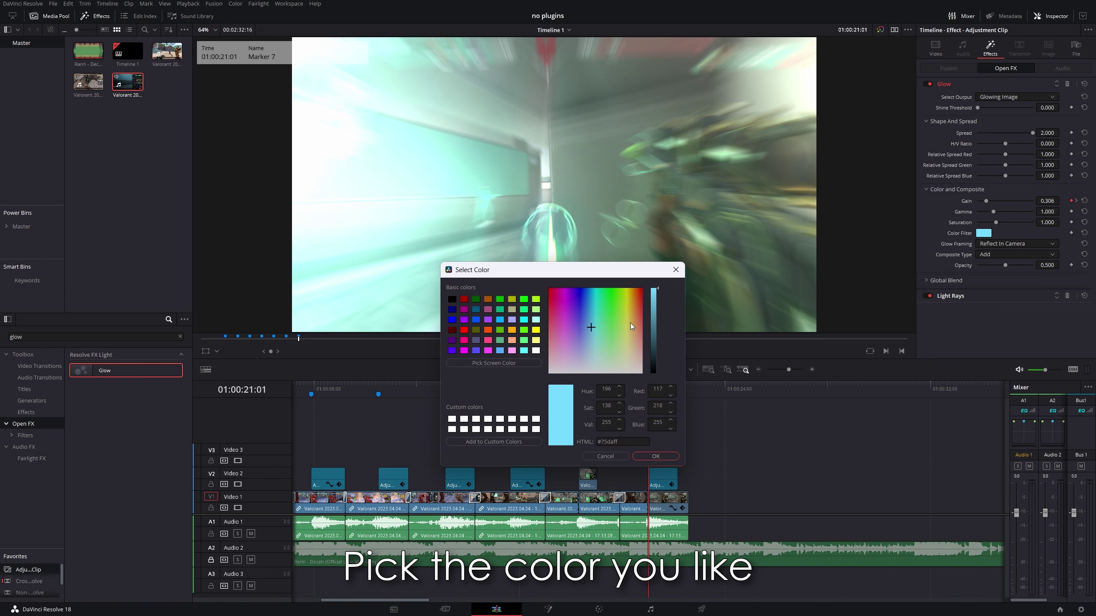
click(622, 330)
click(654, 458)
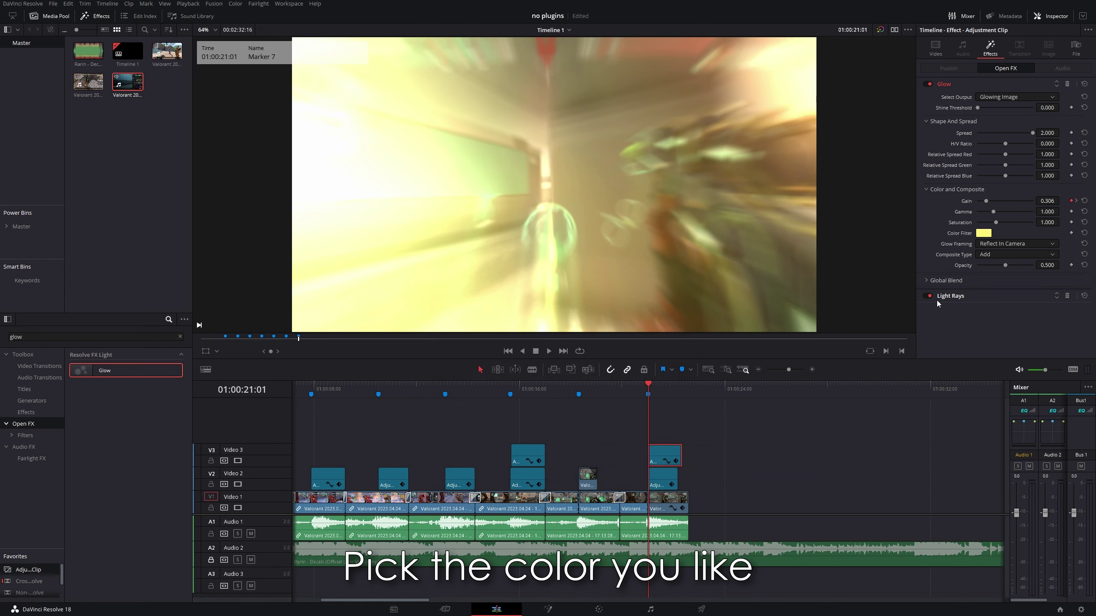
- Set the Light Rays color to orange
click(949, 296)
click(984, 235)
click(618, 244)
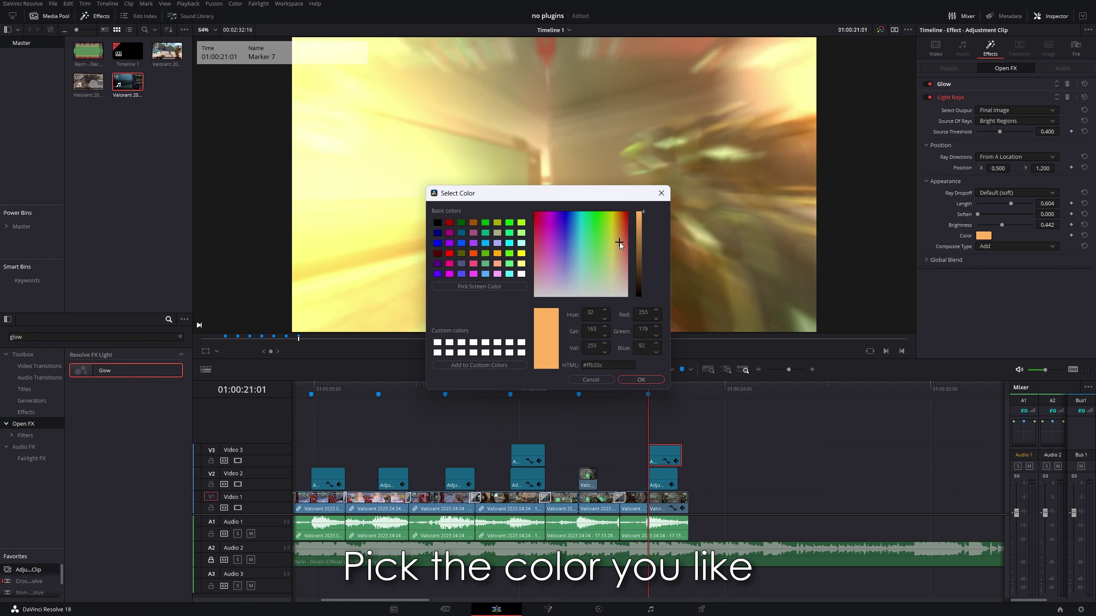
click(641, 380)
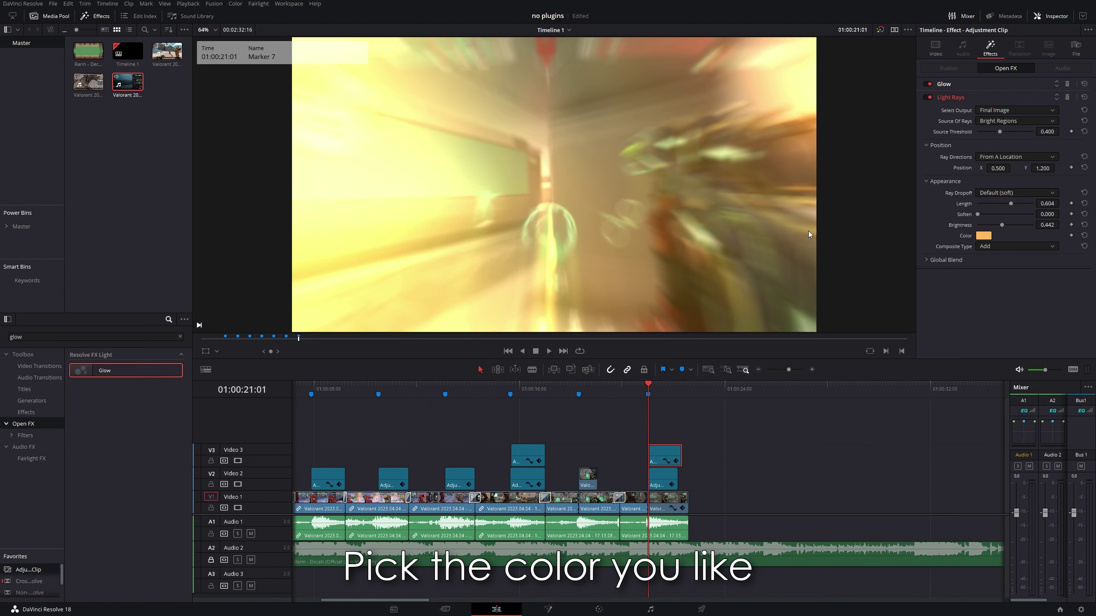
- Extend the right edges of the last Video 1 clip and the Marker 7 adjustment clips, then play back the ending
drag(691, 499, 702, 499)
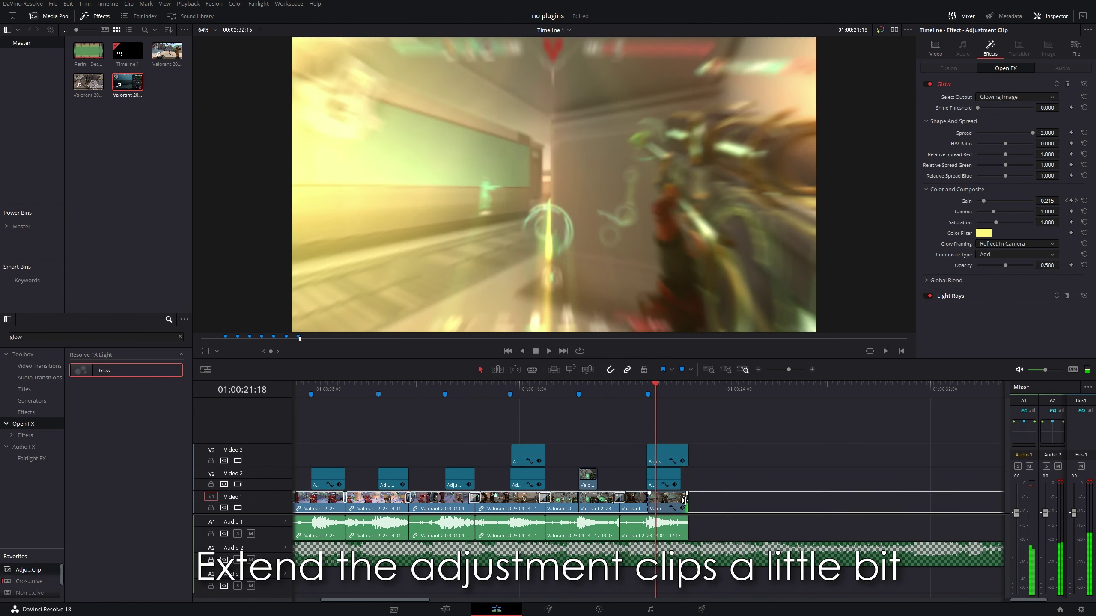
key(space)
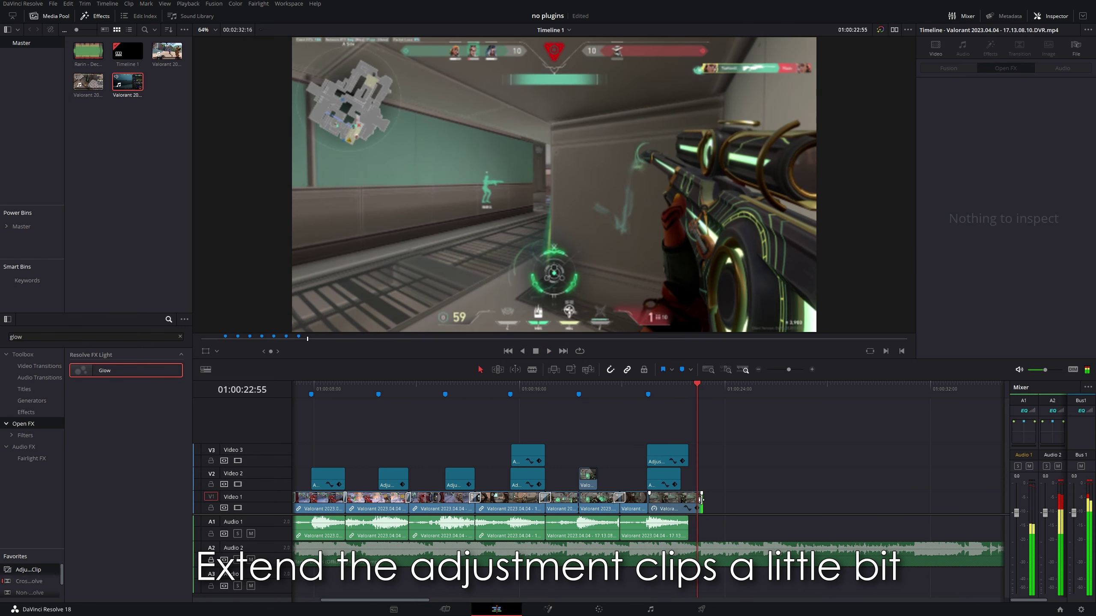
mouse_move(702, 498)
mouse_down()
mouse_move(708, 461)
mouse_move(709, 477)
mouse_up()
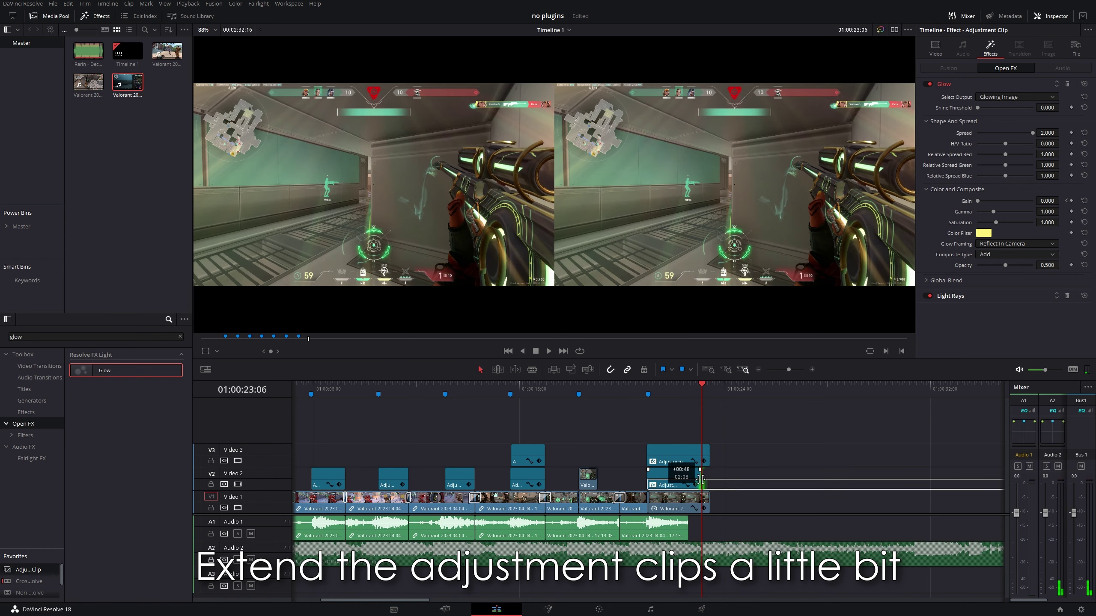
click(636, 390)
key(space)
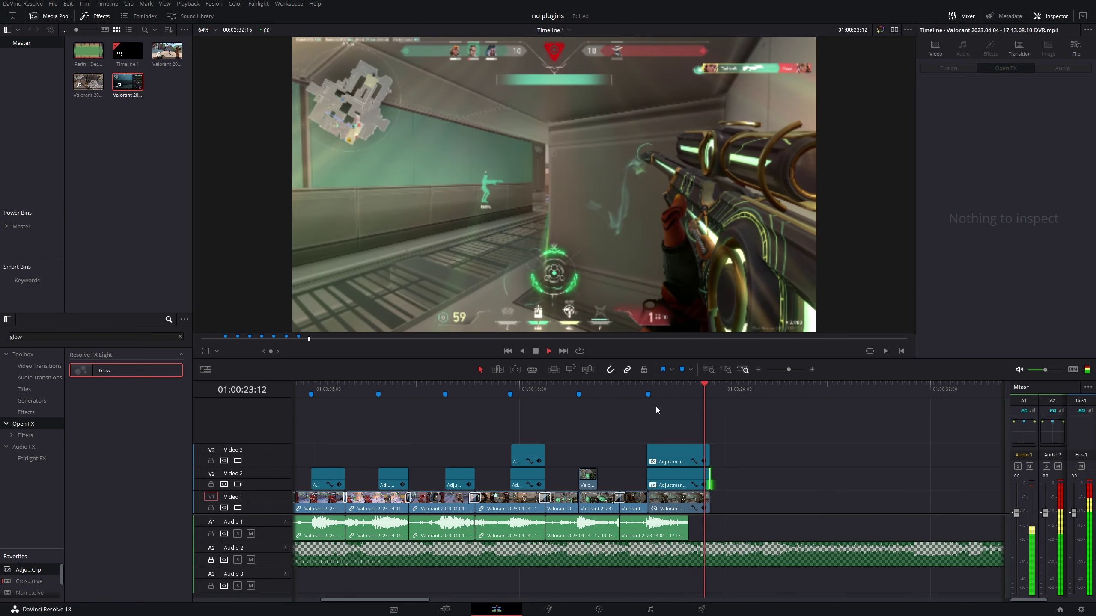
key(space)
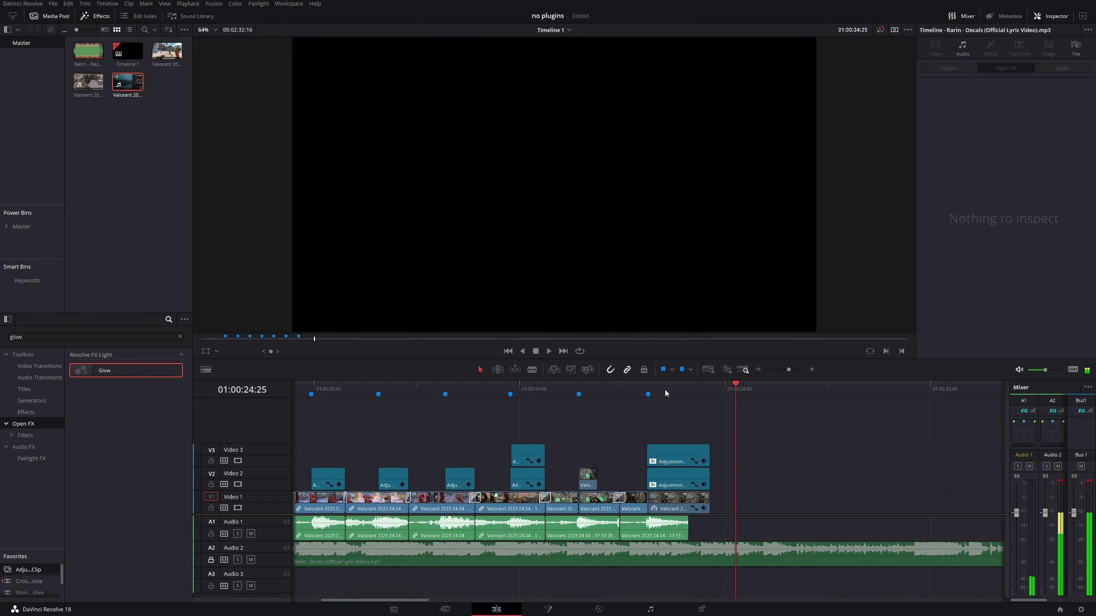
click(648, 391)
- Place the Four Color Gradient generator on a new Video 4 track at Marker 7
click(34, 337)
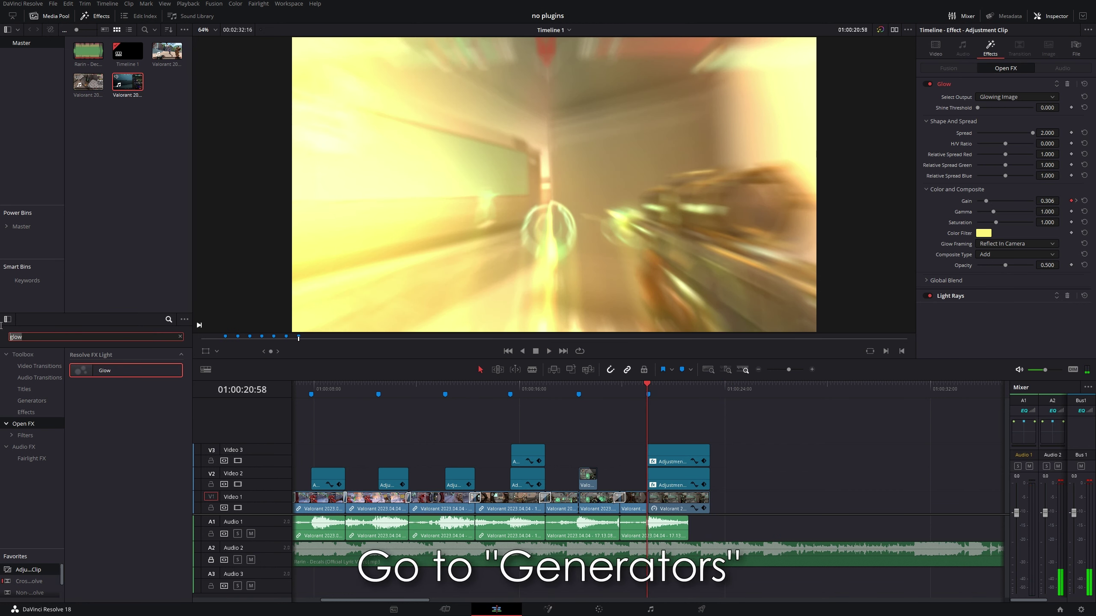
click(35, 401)
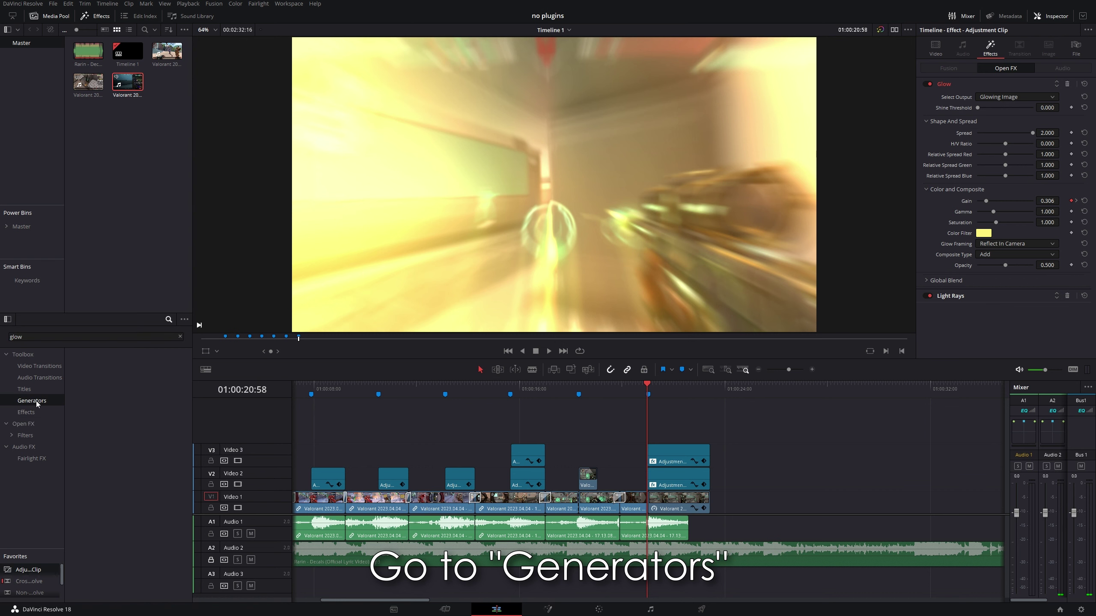
click(181, 337)
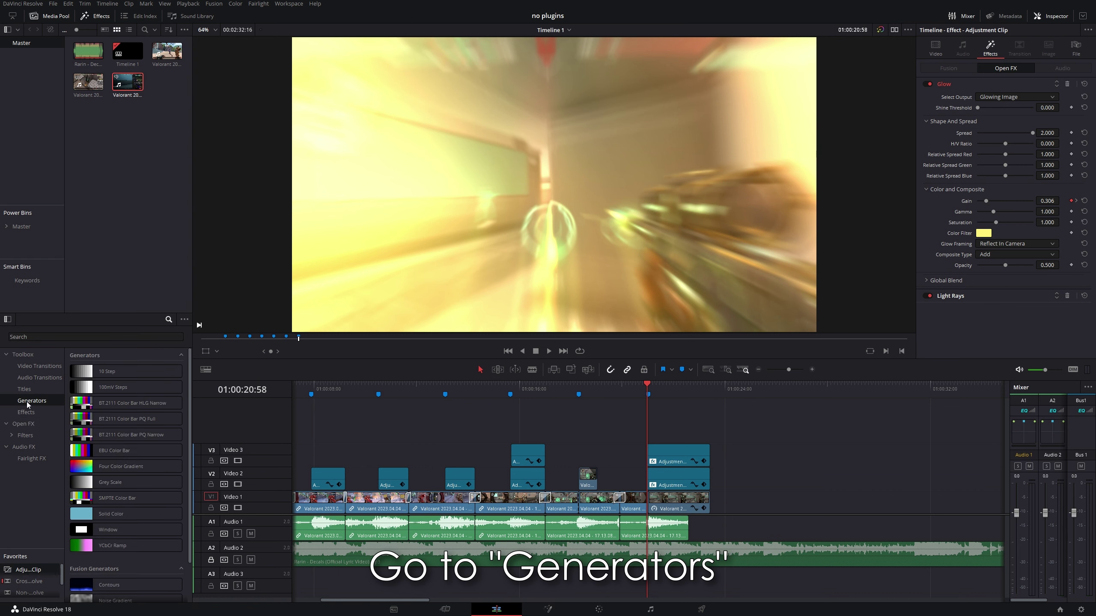
click(97, 469)
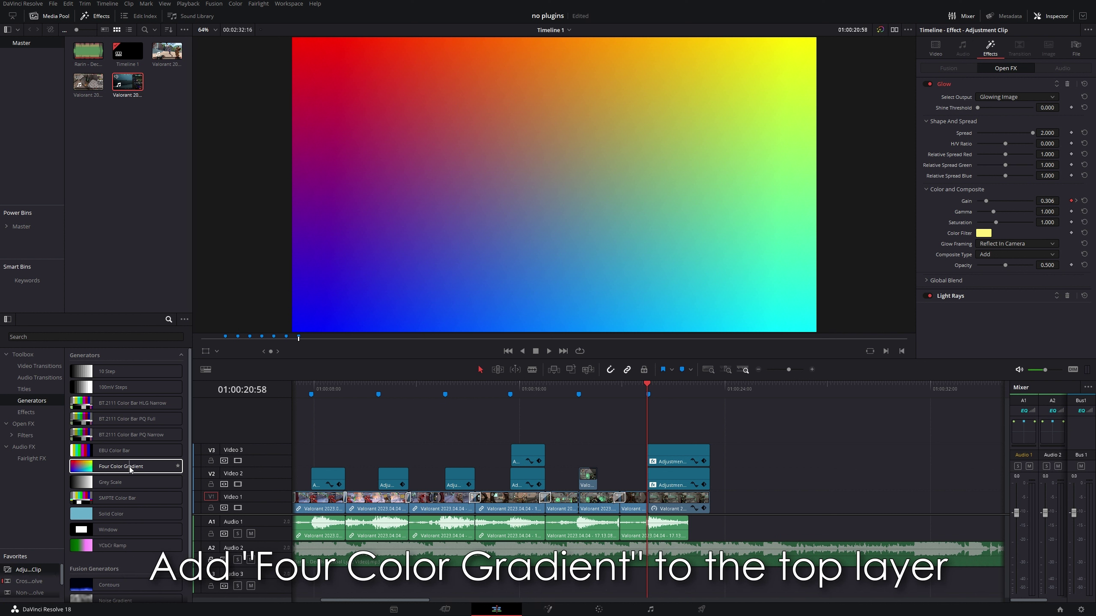
drag(129, 467, 678, 431)
- Set the gradient clip's Composite Mode to Add and preview it
click(678, 430)
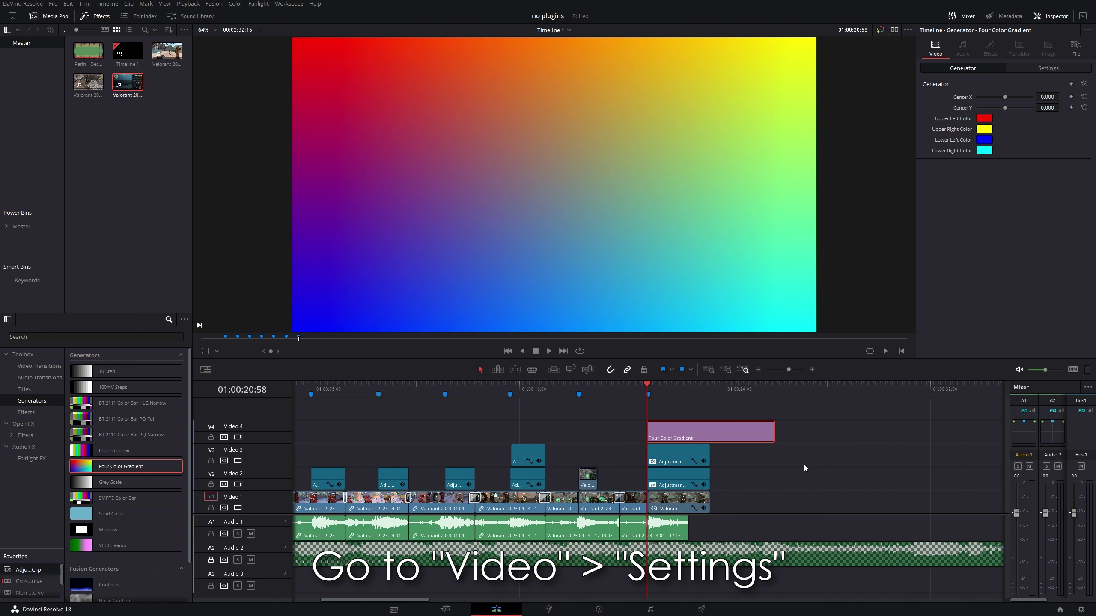
click(1046, 71)
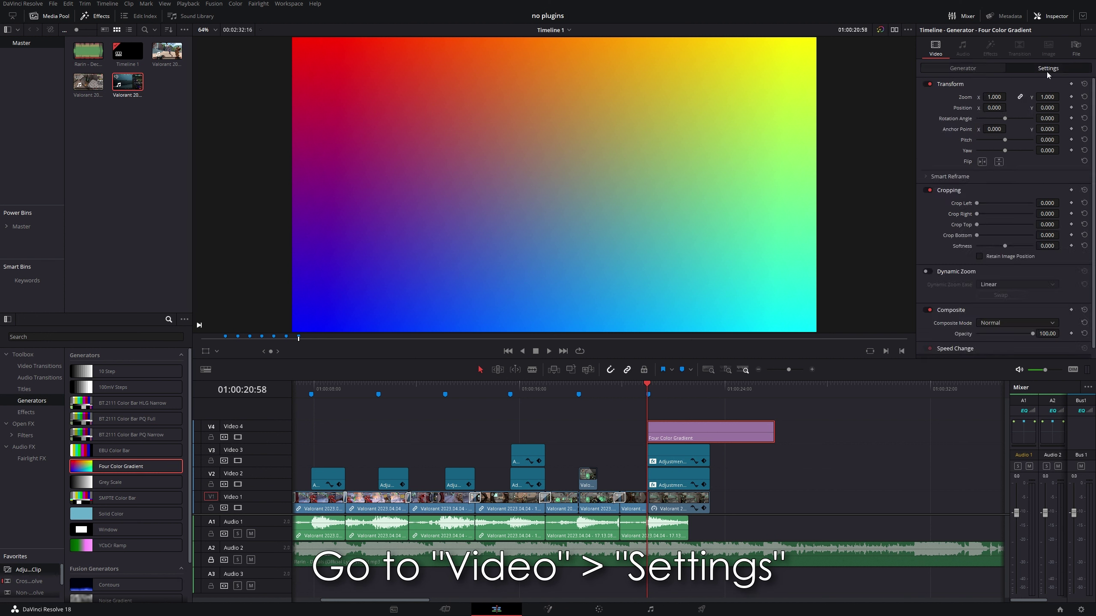
scroll(1075, 238, down, 2)
click(1016, 312)
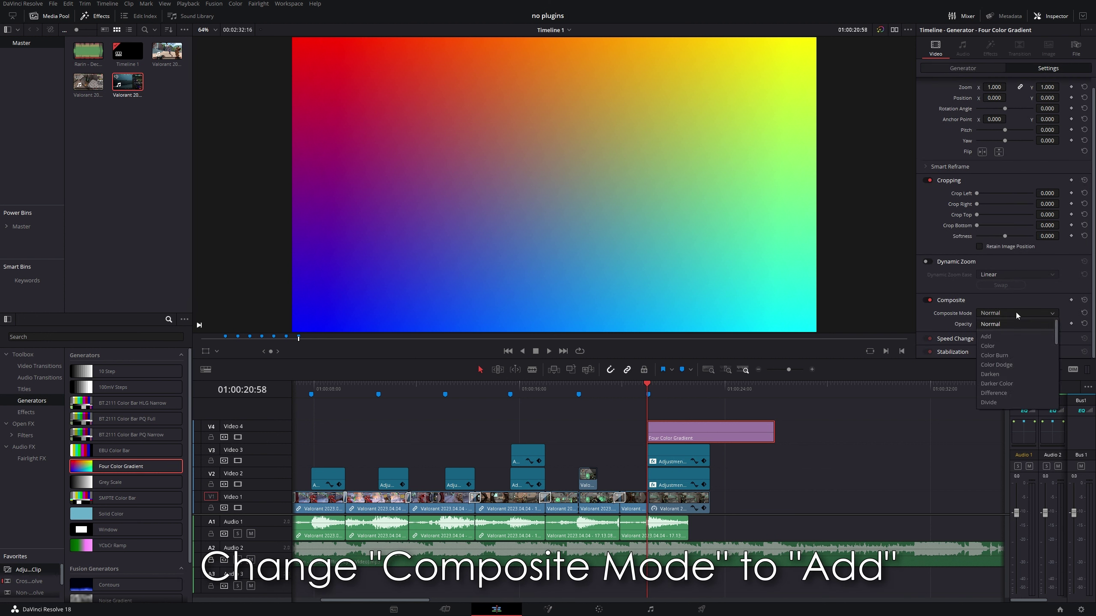
click(995, 336)
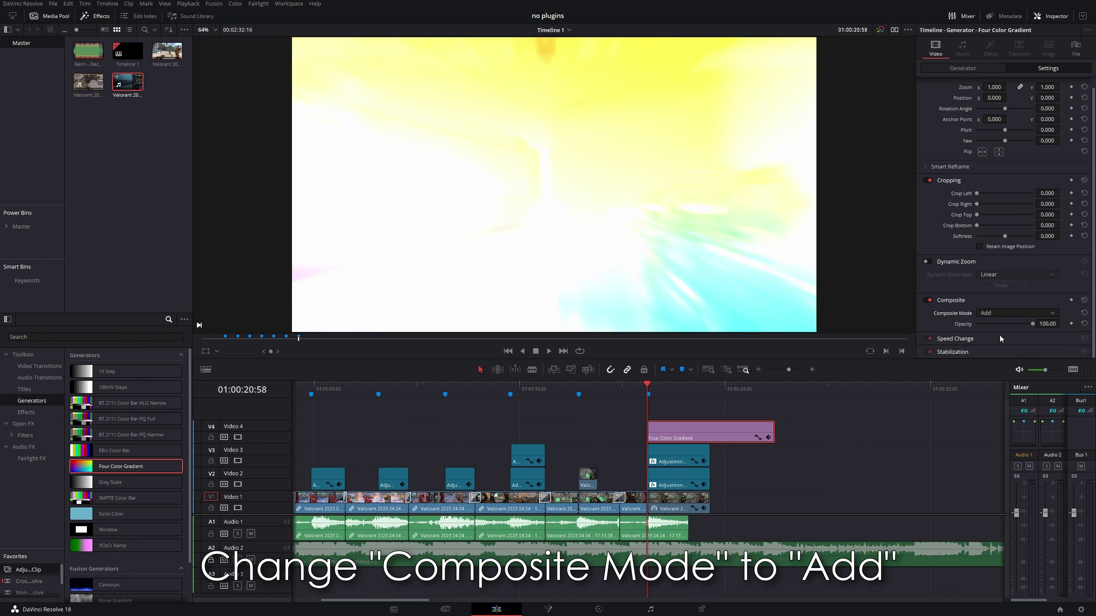
click(643, 391)
key(space)
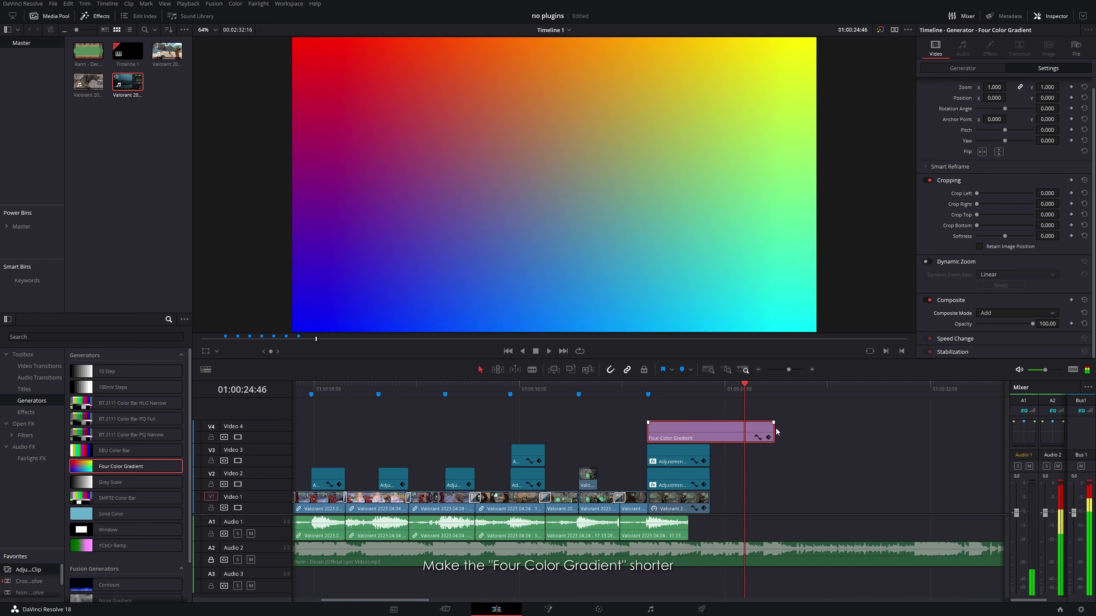
- Trim the end of the Four Color Gradient clip shorter and replay the section
drag(774, 432, 710, 431)
click(639, 385)
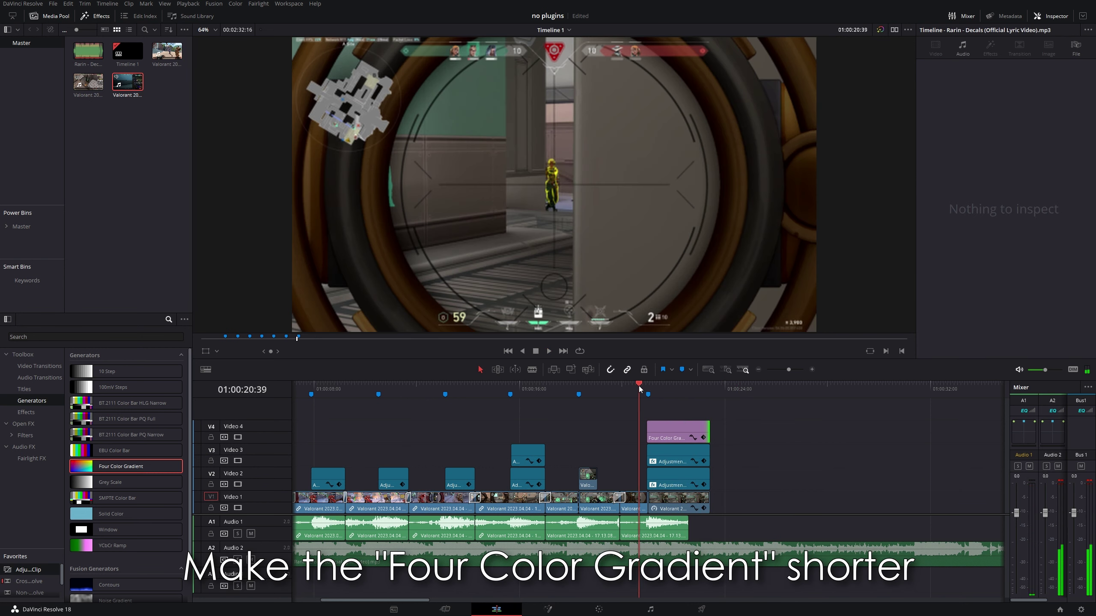
key(space)
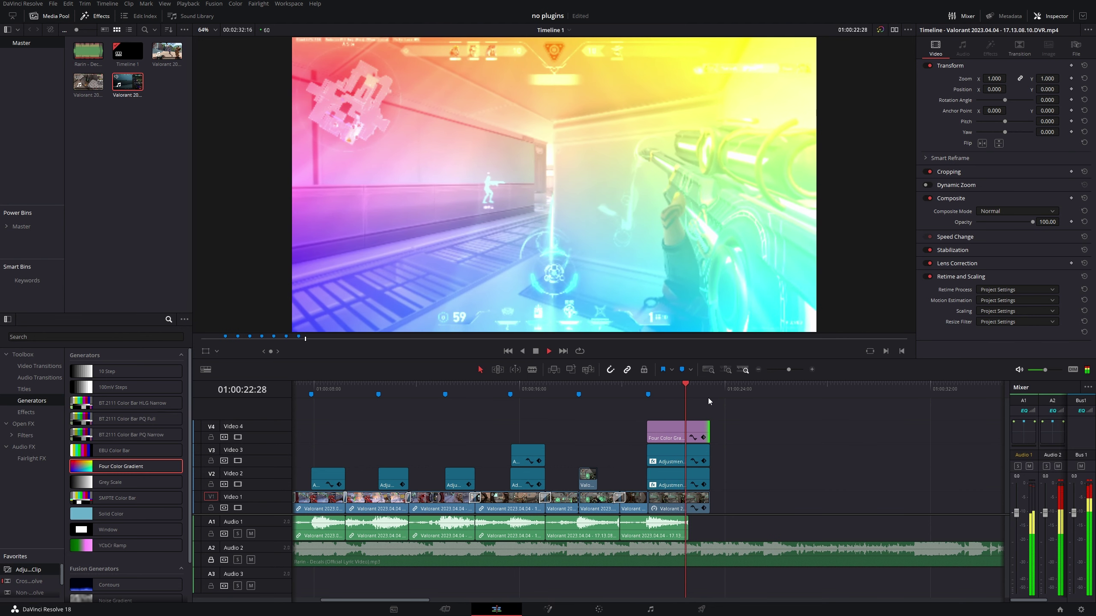
key(space)
key(space)
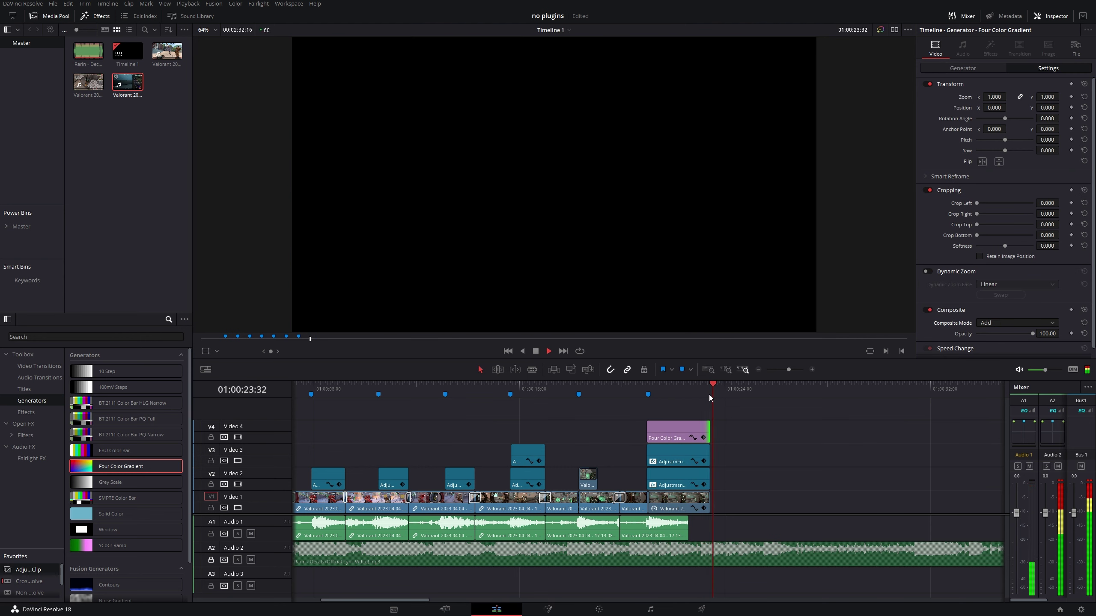
key(space)
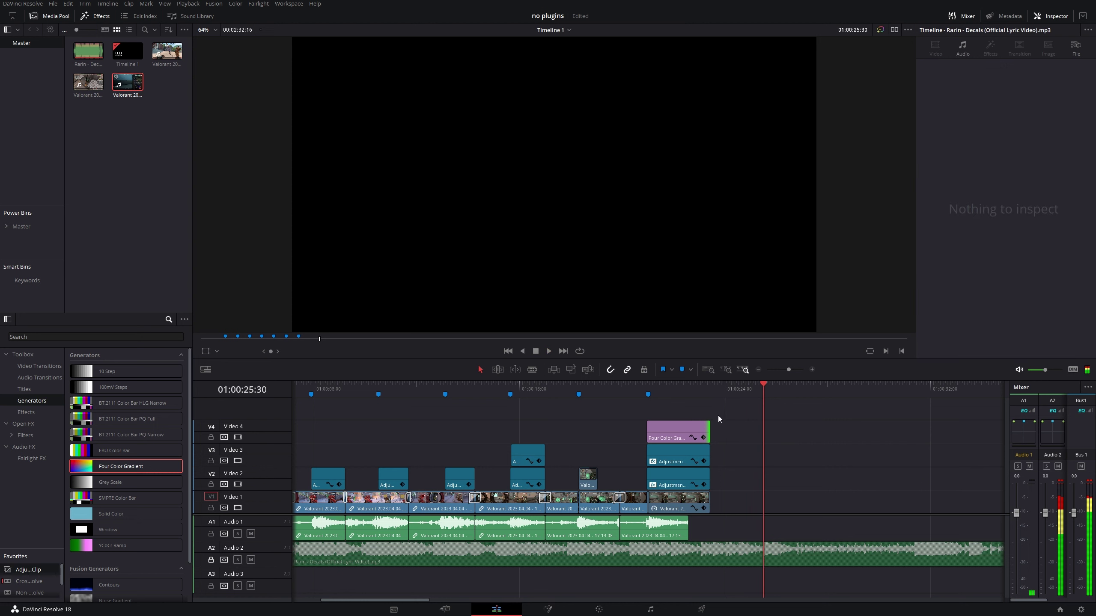
- Add fade-outs to the top-layer clips so the ending fades to black
mouse_move(709, 423)
mouse_down()
mouse_move(698, 424)
mouse_move(697, 447)
mouse_up()
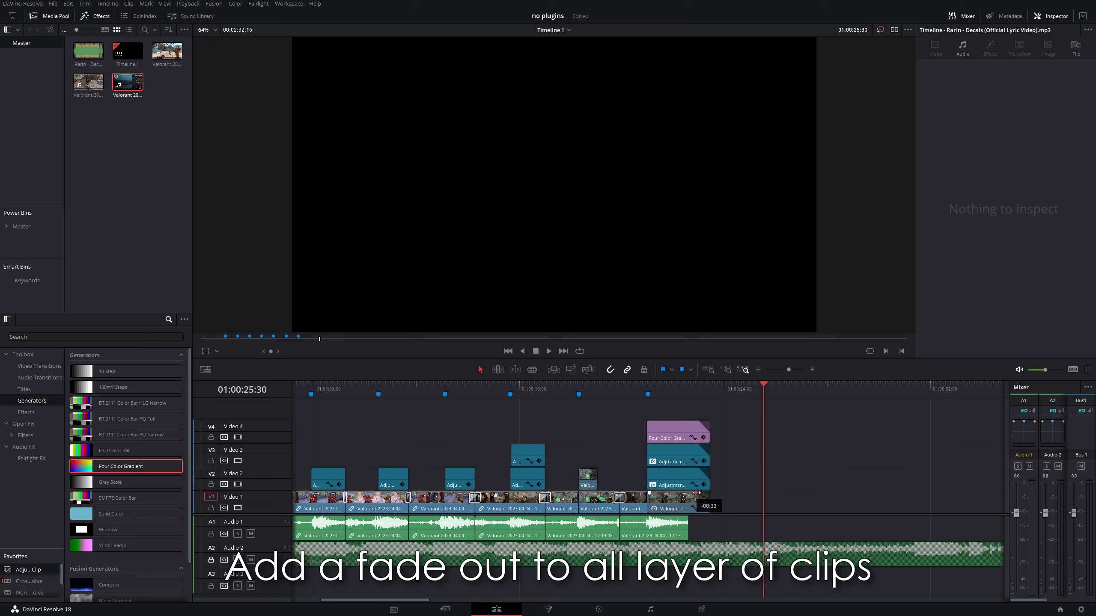
click(635, 388)
key(space)
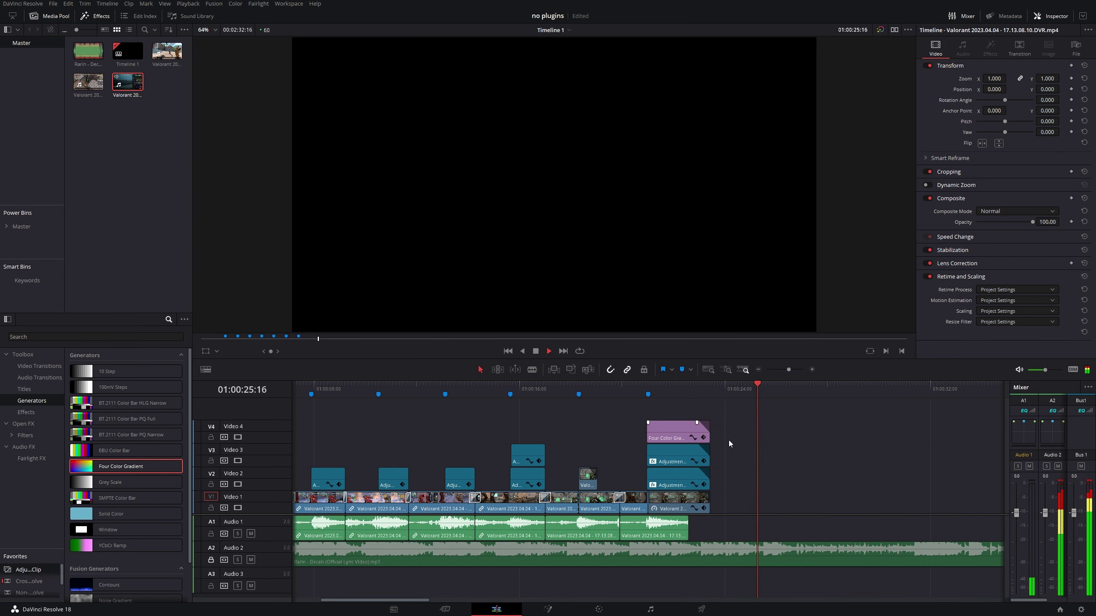
key(space)
- Select the song, mark its end point and unlock the Audio 2 track
click(805, 555)
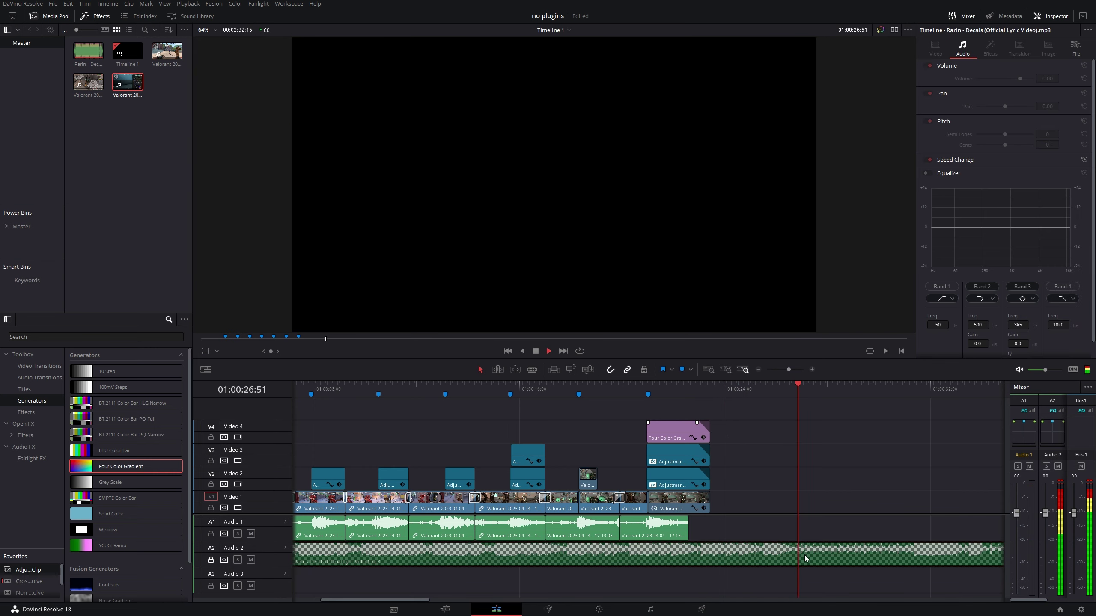
click(793, 393)
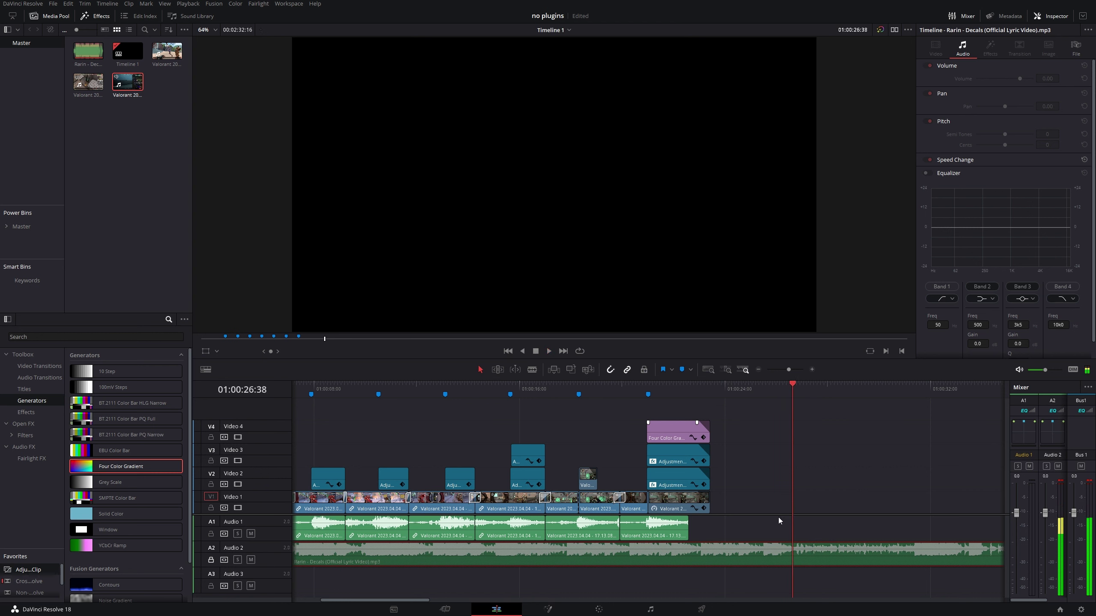
click(211, 560)
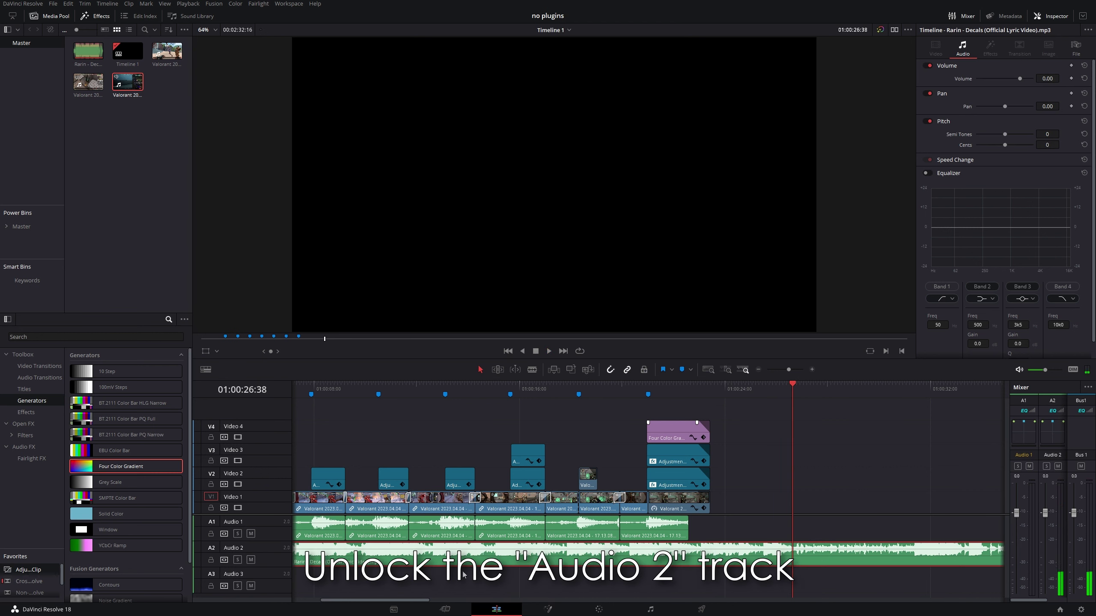
- Split the Audio 2 song at 01:00:26:42, delete its tail, and replay the ending
click(795, 394)
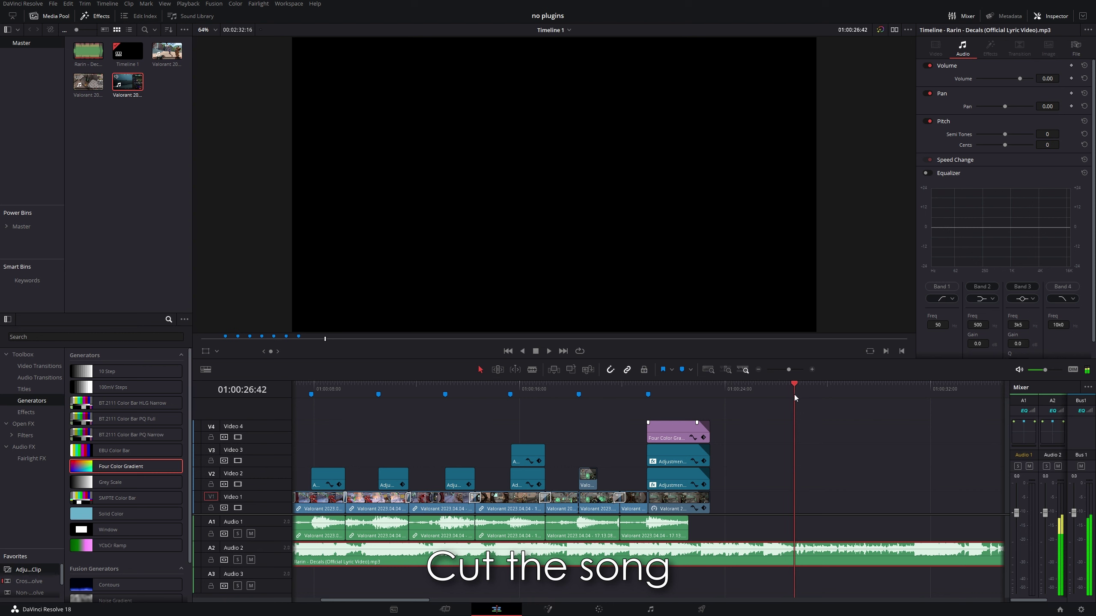
key(ctrl+b)
click(823, 555)
key(Delete)
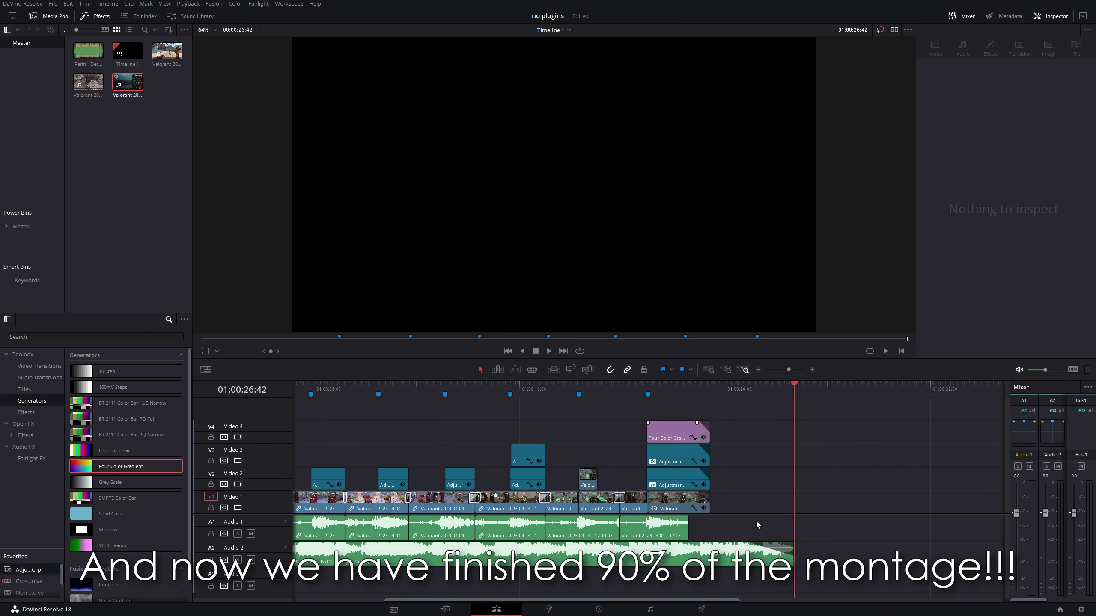
click(702, 385)
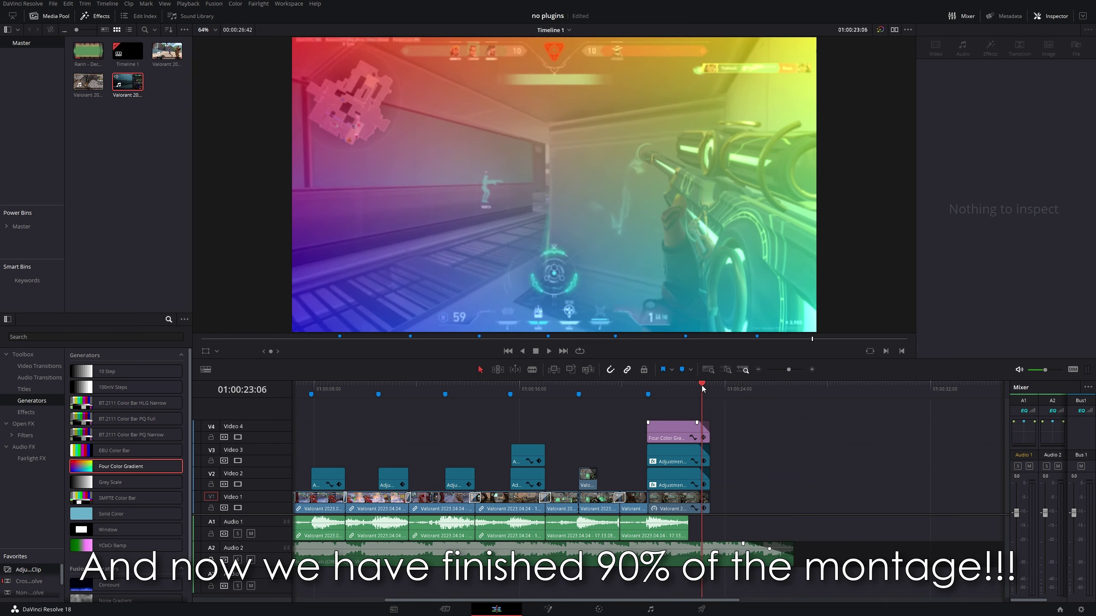
key(space)
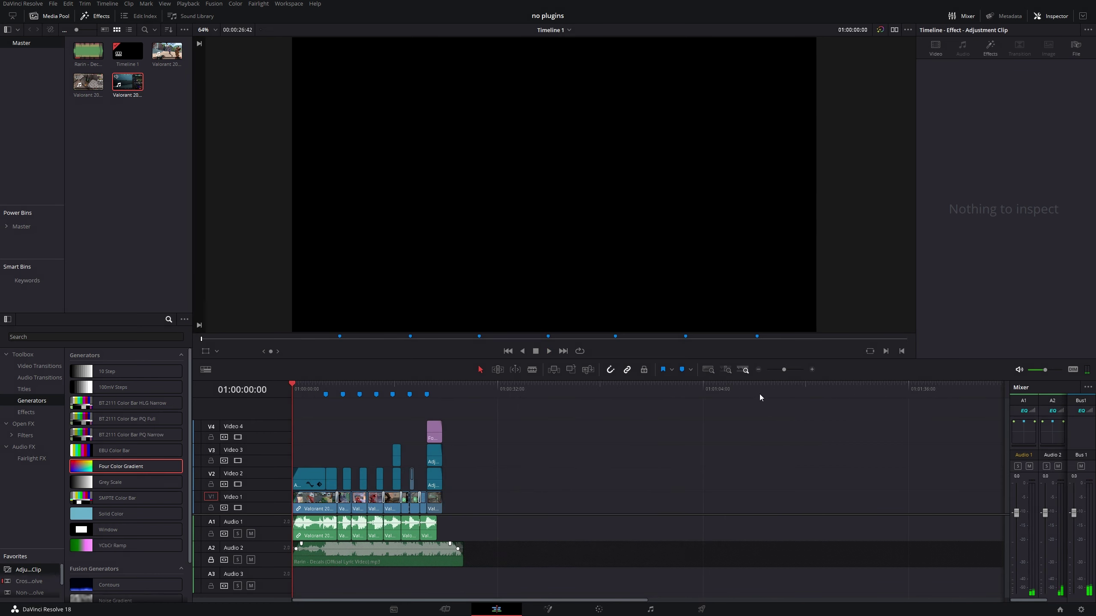
- Place a Noise Gradient generator on Video 3 at the start of the timeline
scroll(782, 479, down, 5)
key(Home)
key(space)
drag(795, 373, 791, 370)
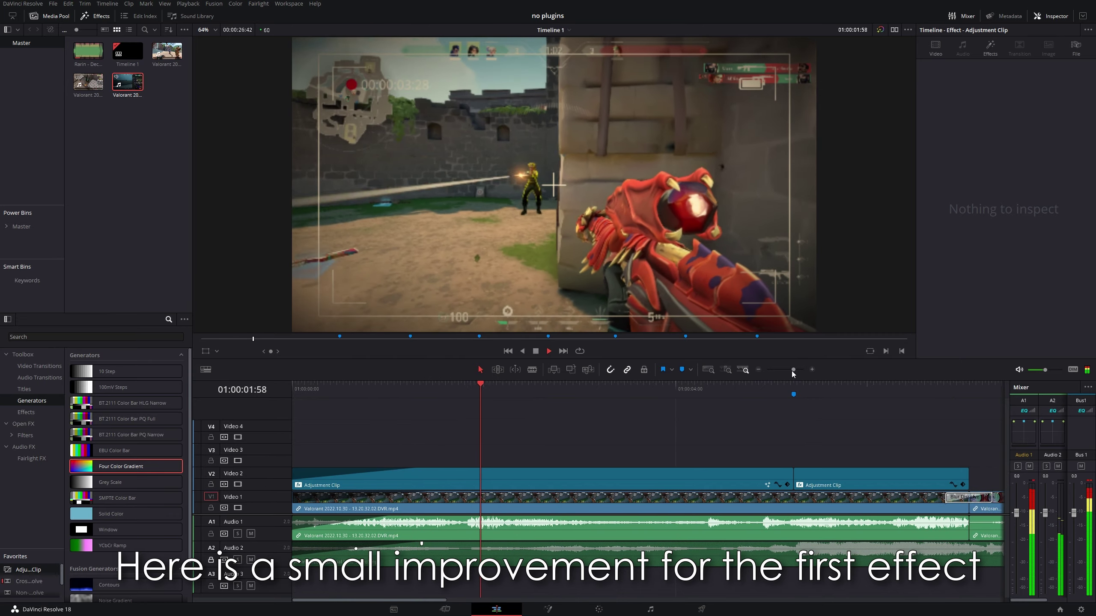
key(space)
click(431, 479)
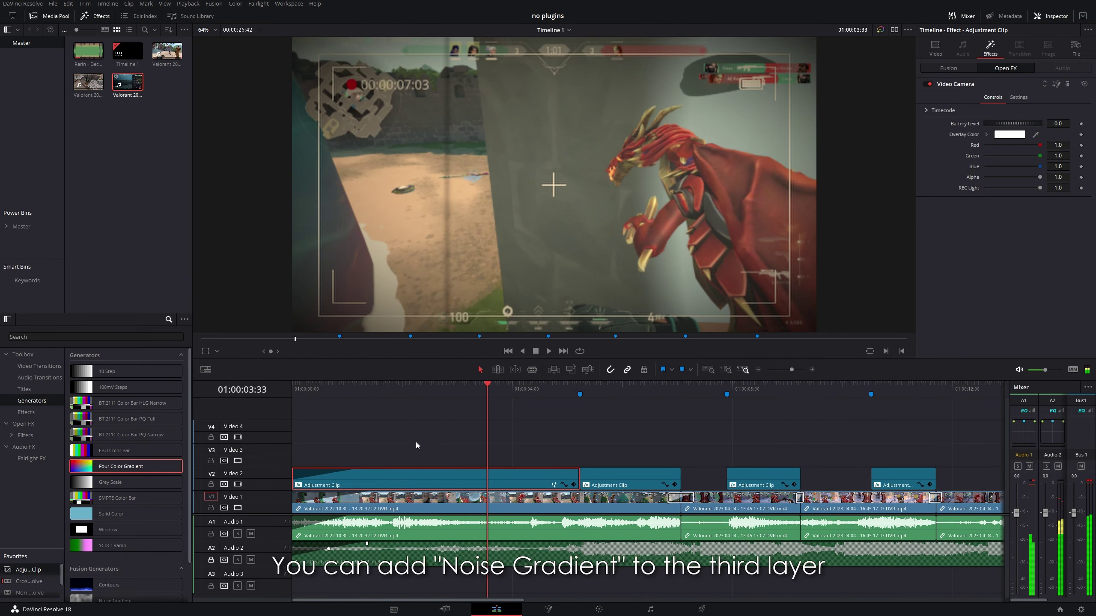
click(23, 423)
click(44, 401)
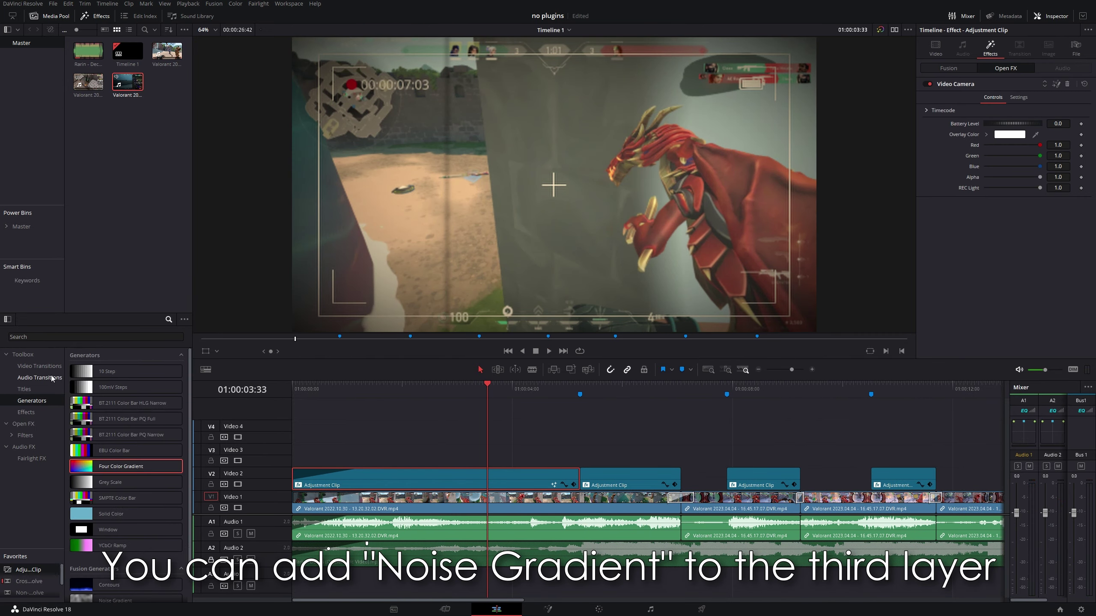
scroll(125, 453, down, 2)
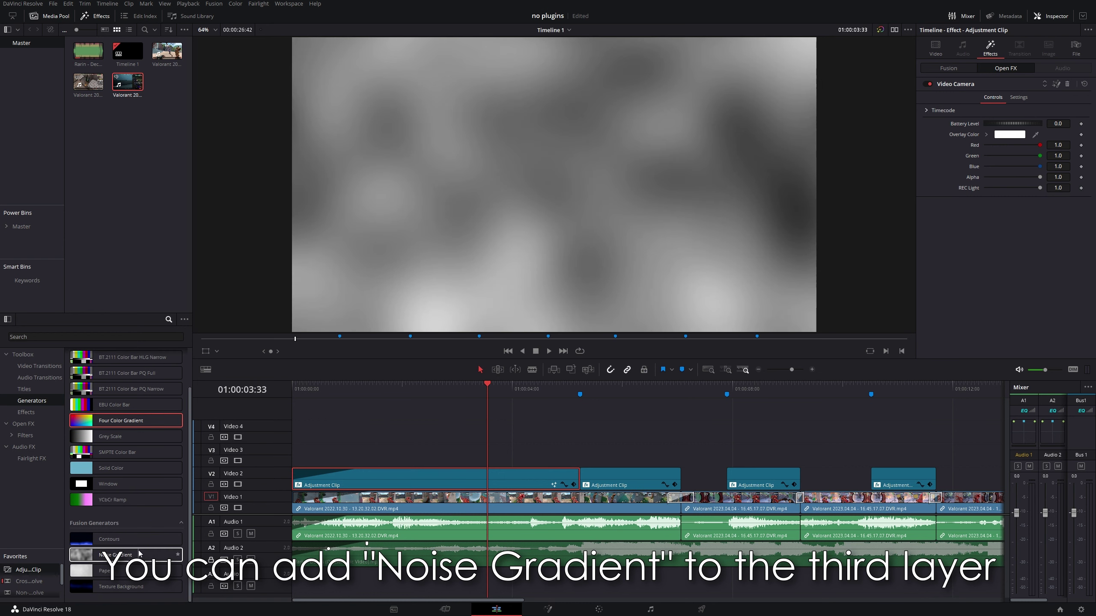
drag(139, 554, 577, 458)
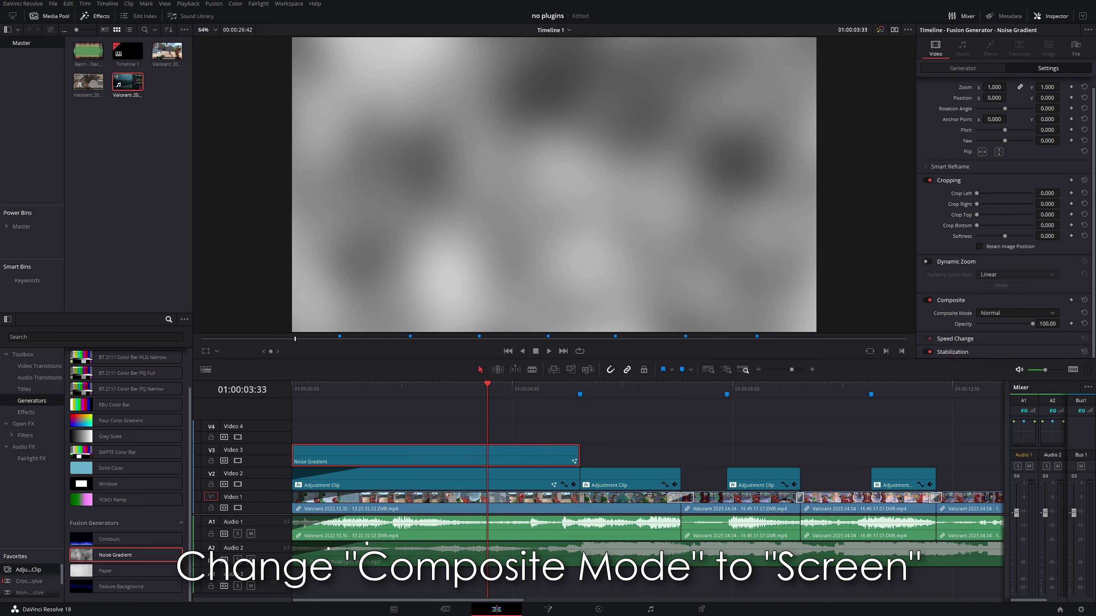
- Blend the Noise Gradient in Screen mode with Detail 8.03 and Brightness -0.91
click(994, 314)
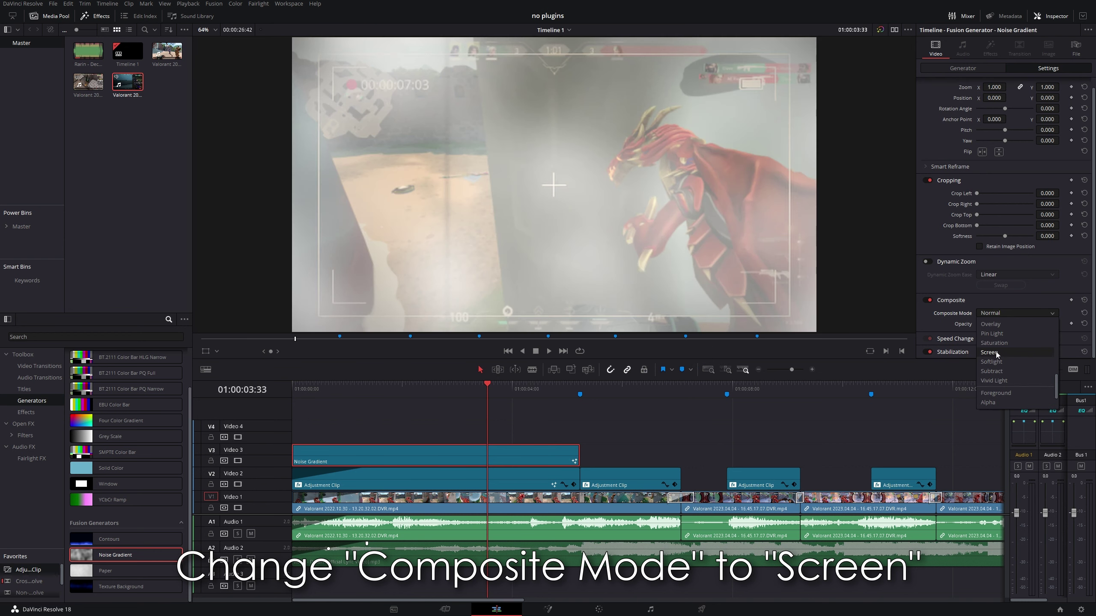
click(993, 353)
key(Home)
key(space)
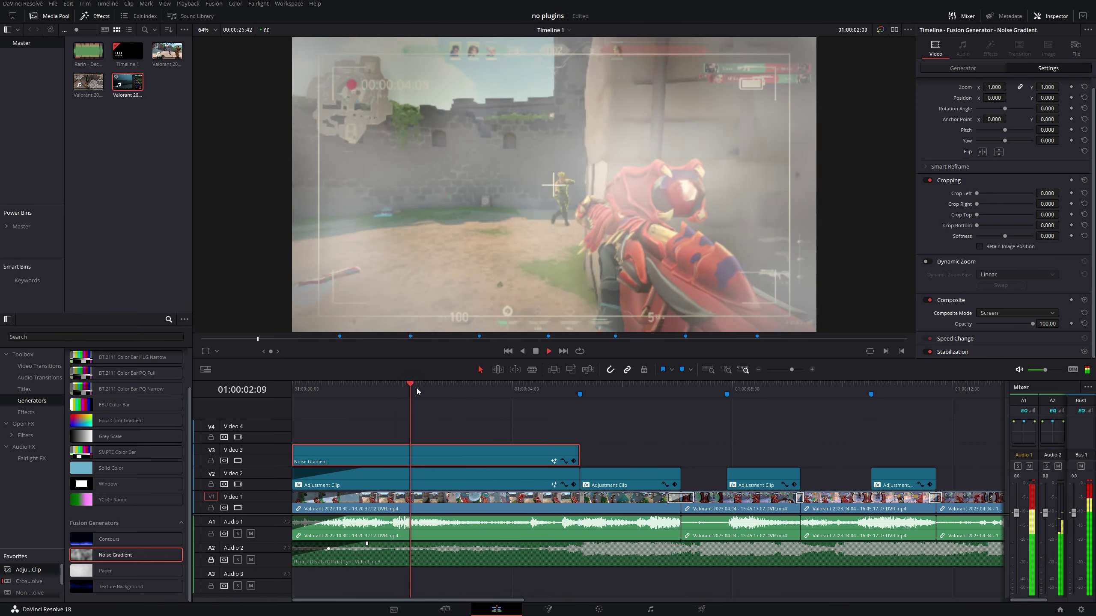
key(space)
click(987, 69)
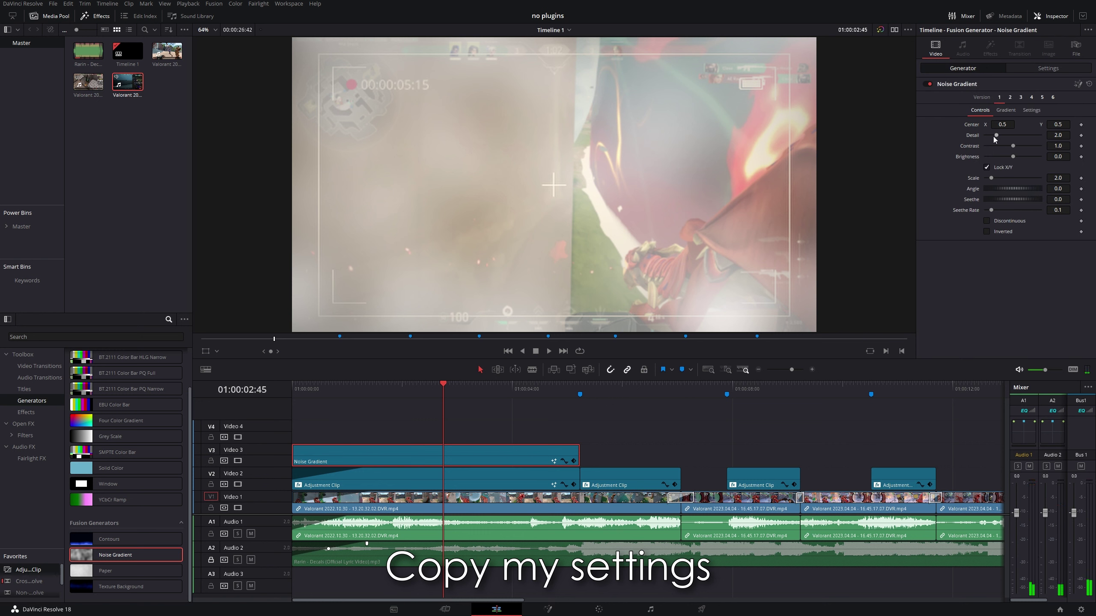
drag(996, 136, 1000, 136)
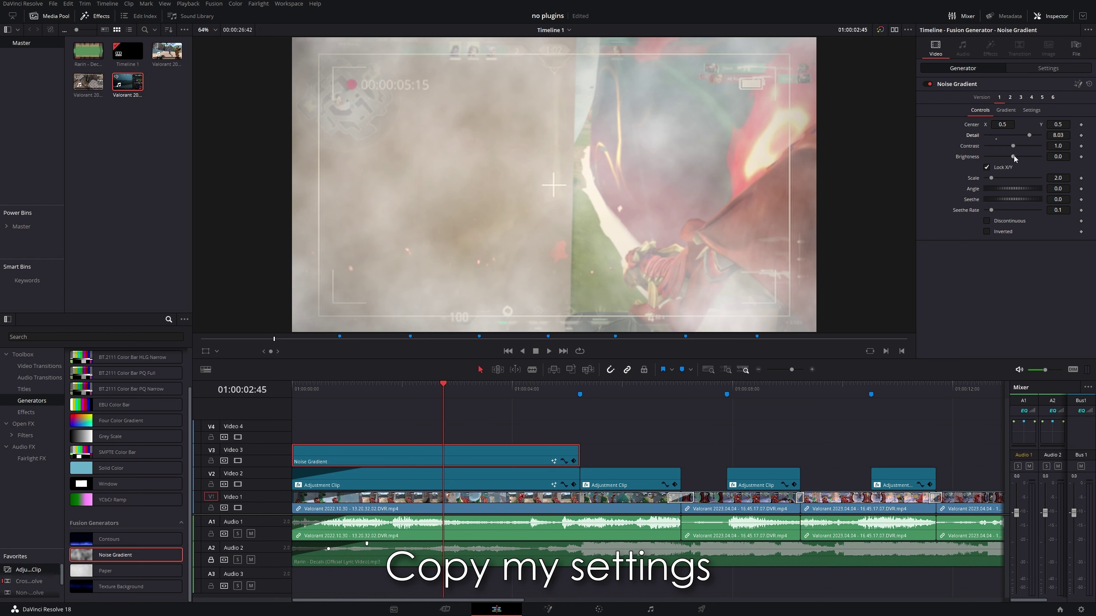
drag(1013, 157, 994, 160)
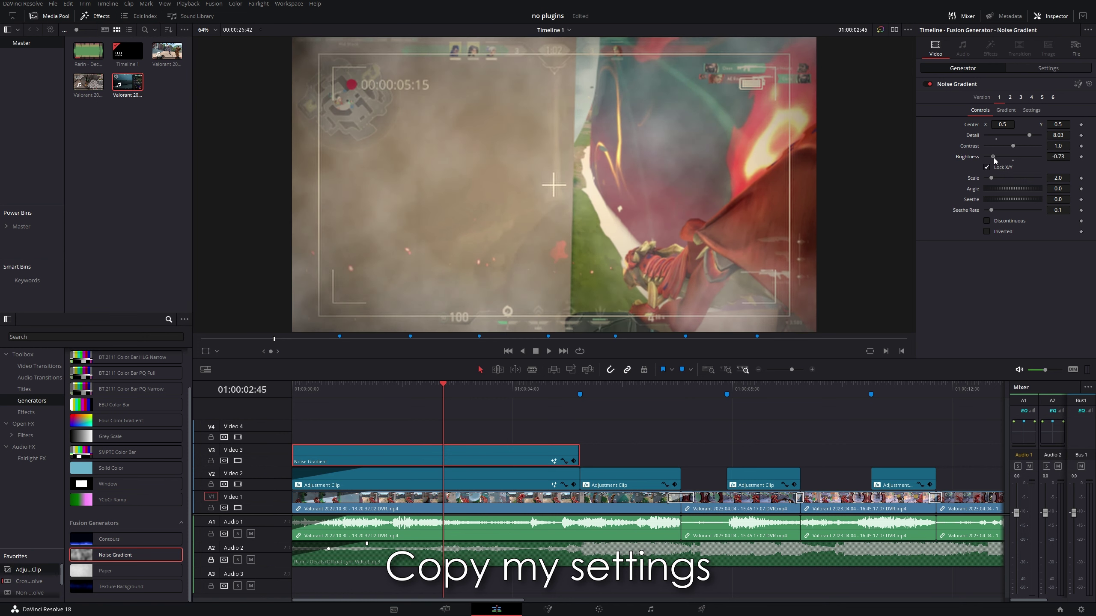
- Add a fade-in to the Noise Gradient clip and preview it
drag(294, 386, 313, 387)
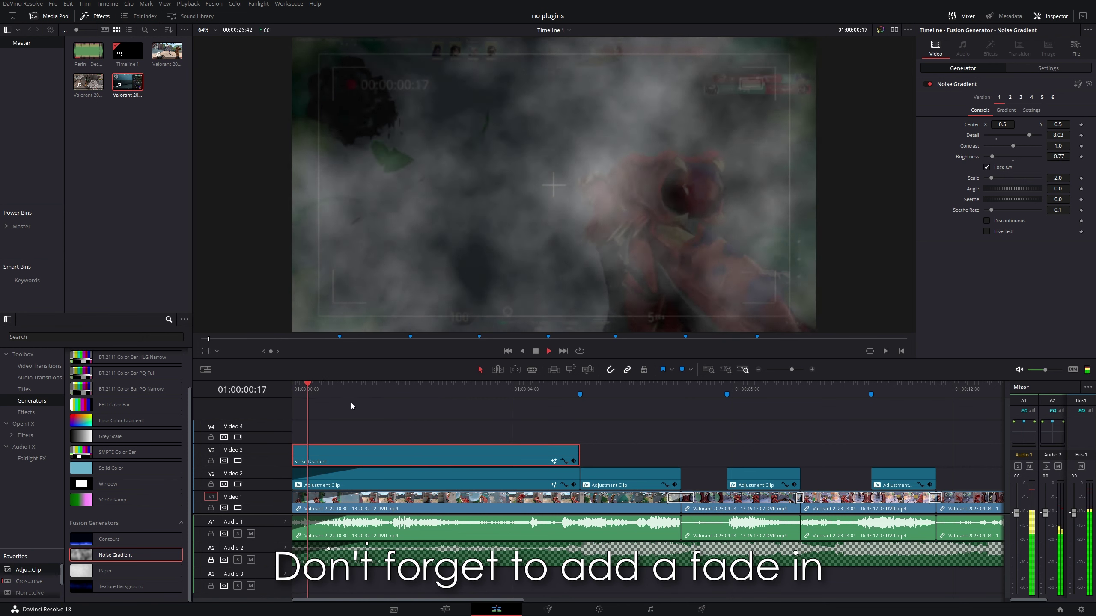
drag(293, 445, 355, 446)
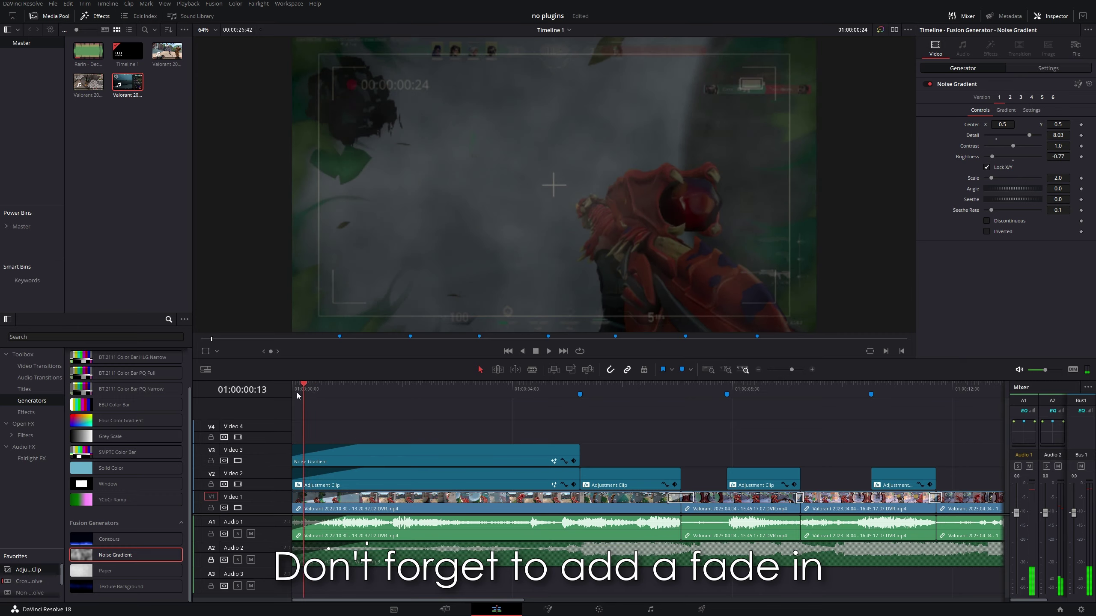
click(337, 384)
key(space)
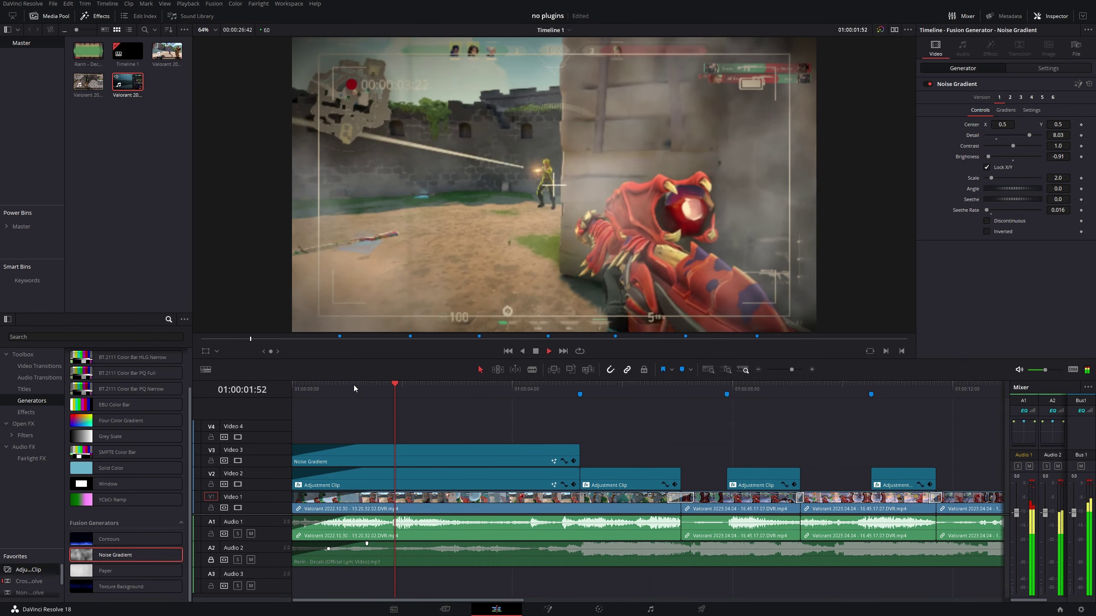
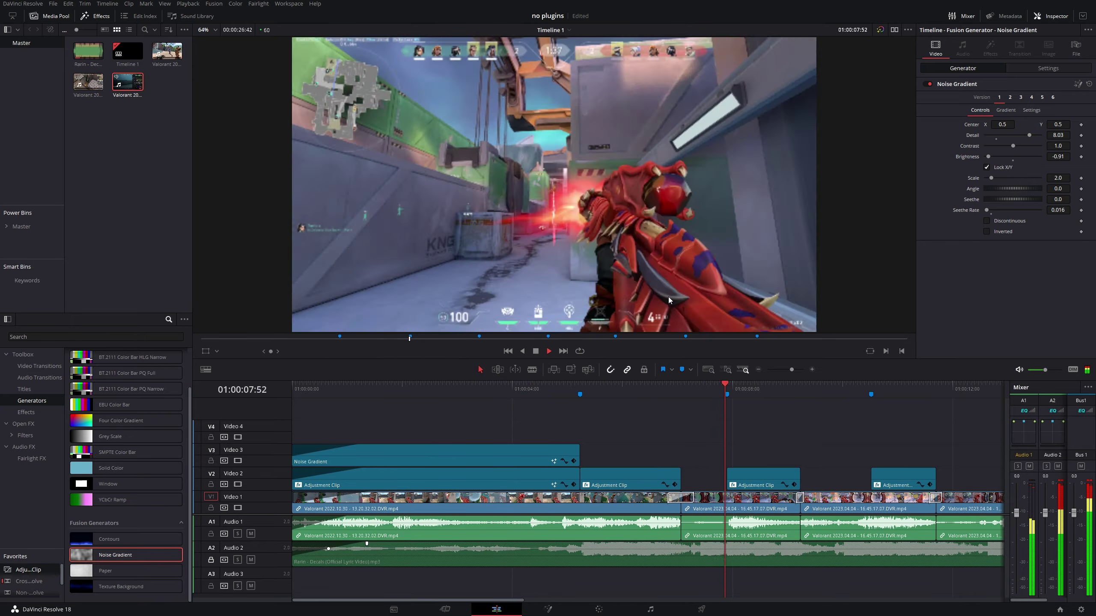
- Return to the timeline start and drag an Adjustment Clip above Video 4 to create track V5
click(659, 391)
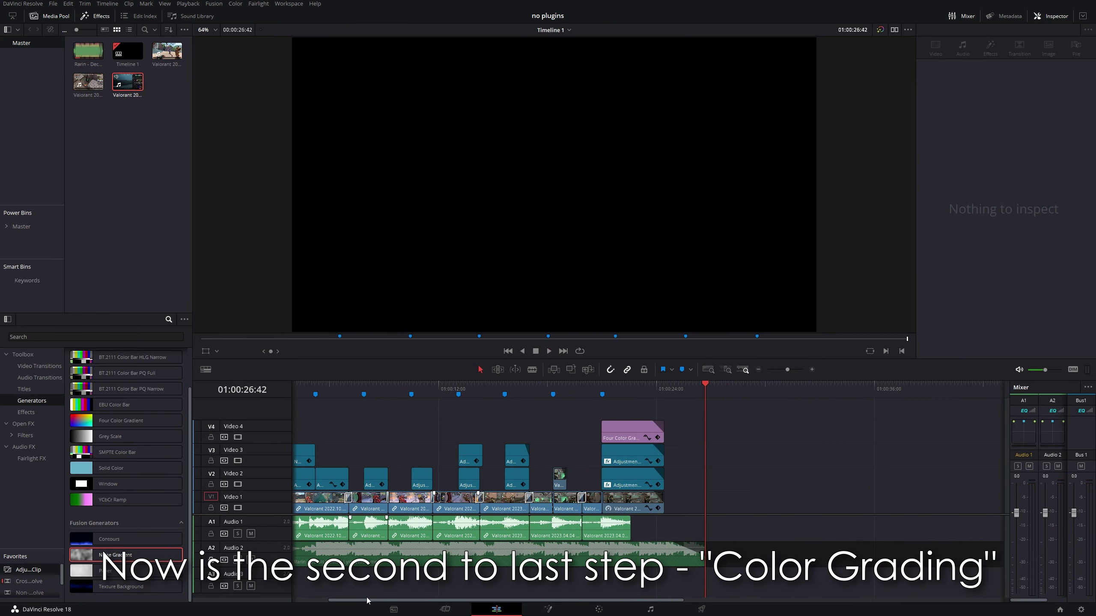
drag(368, 601, 300, 600)
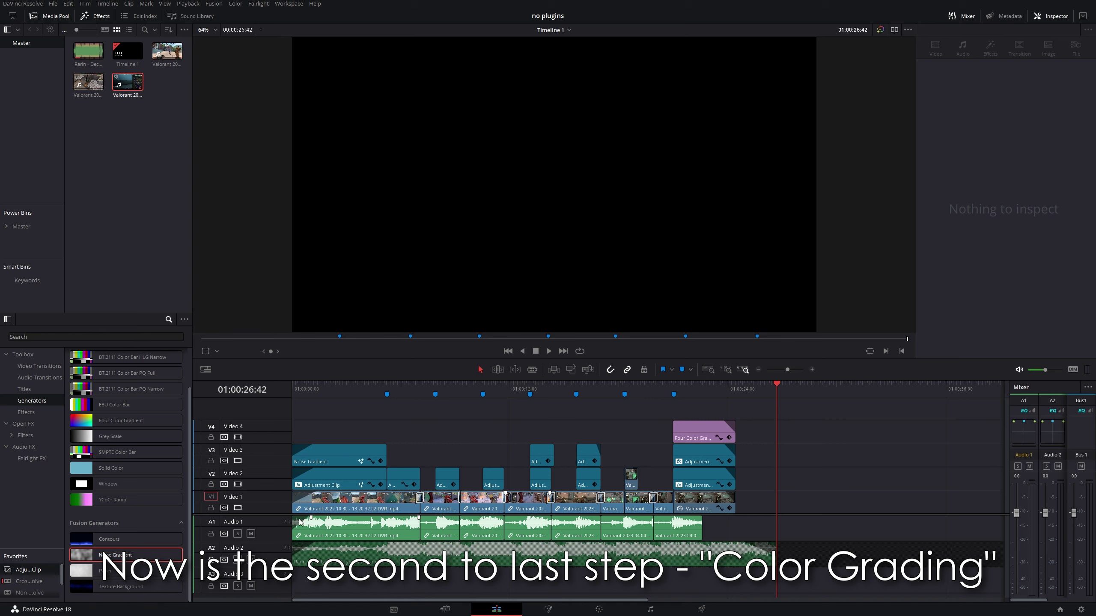
drag(258, 515, 257, 536)
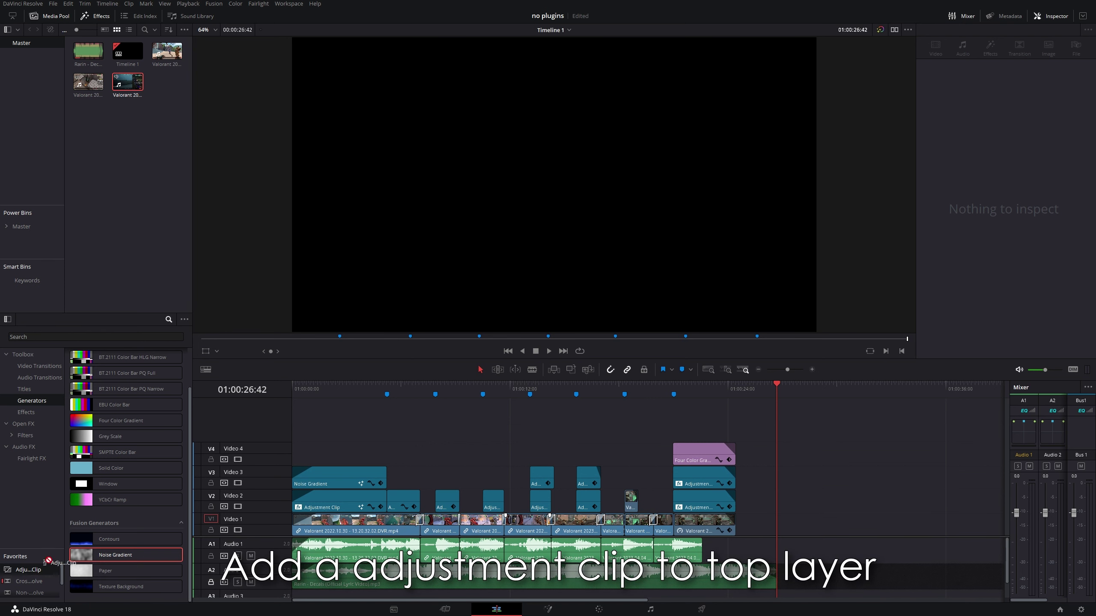
- Drop the adjustment clip on V5 and drag its right edge to the timeline's end
drag(28, 569, 302, 421)
click(330, 430)
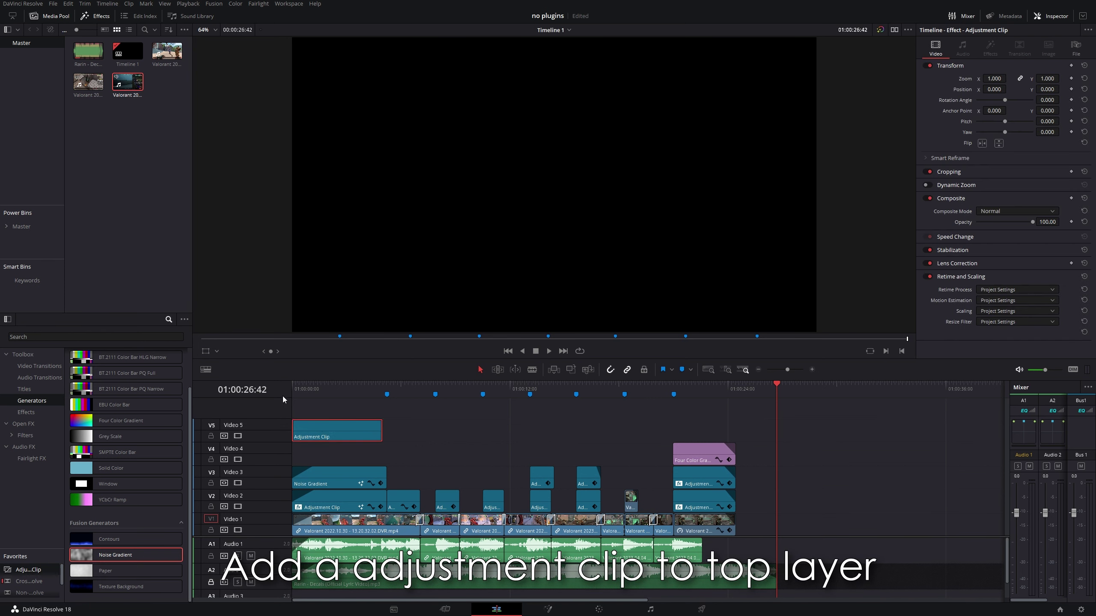
click(378, 430)
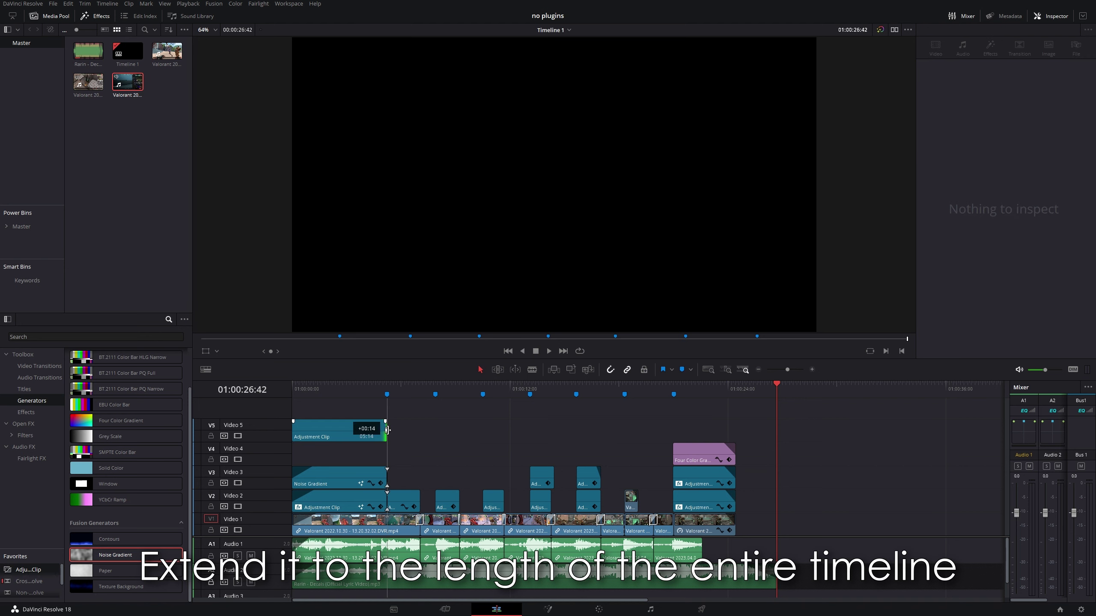
drag(387, 430, 727, 432)
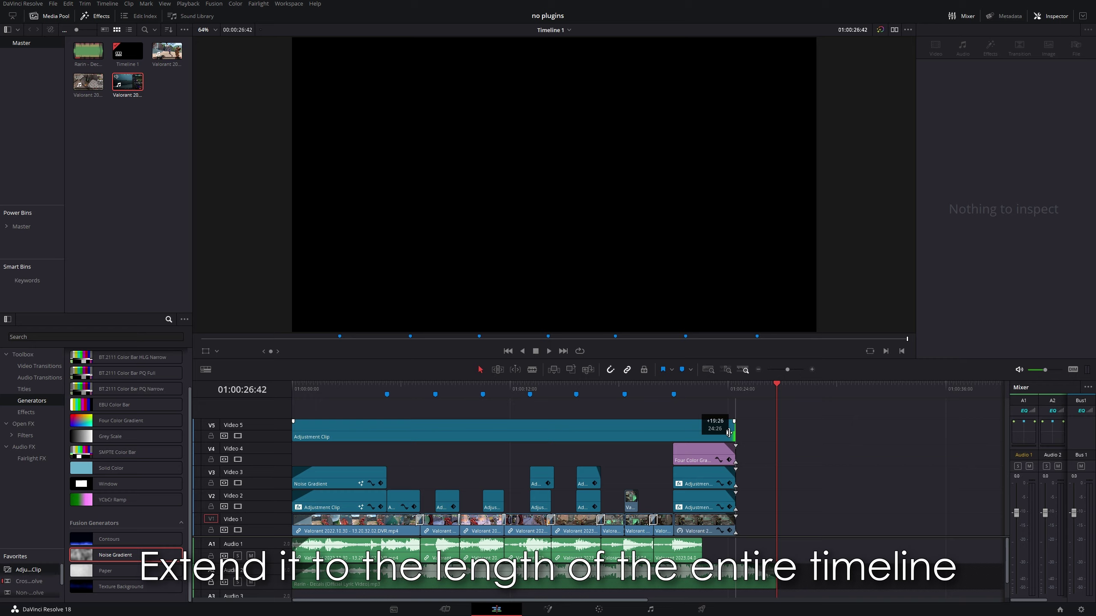
click(681, 437)
click(551, 387)
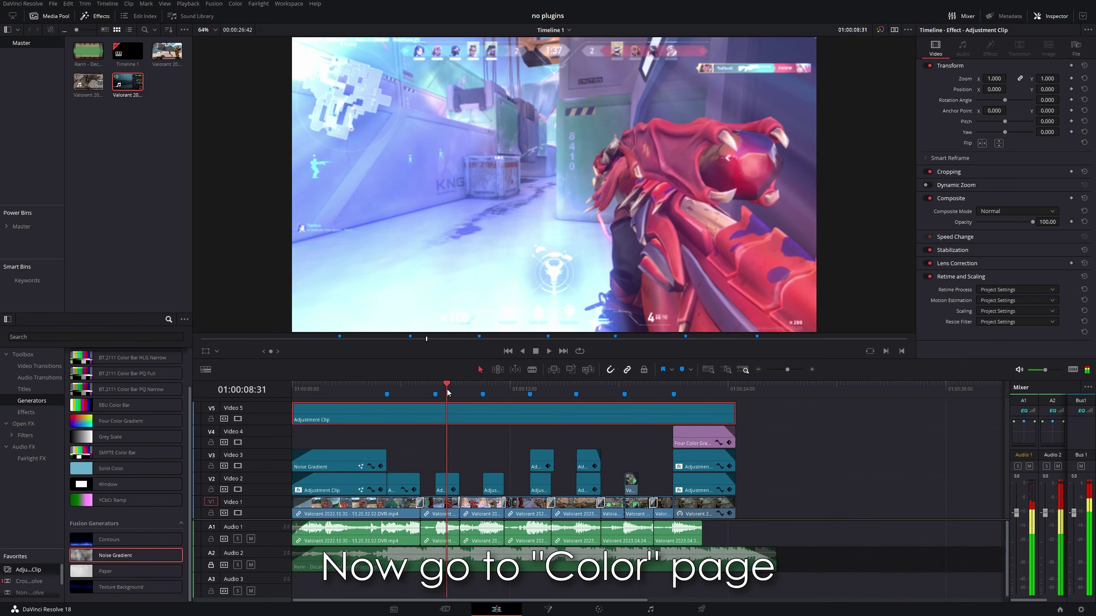
- On the Color page, apply the Blackmagic 4K Film to Rec709 v2 LUT, then return to Edit
click(599, 609)
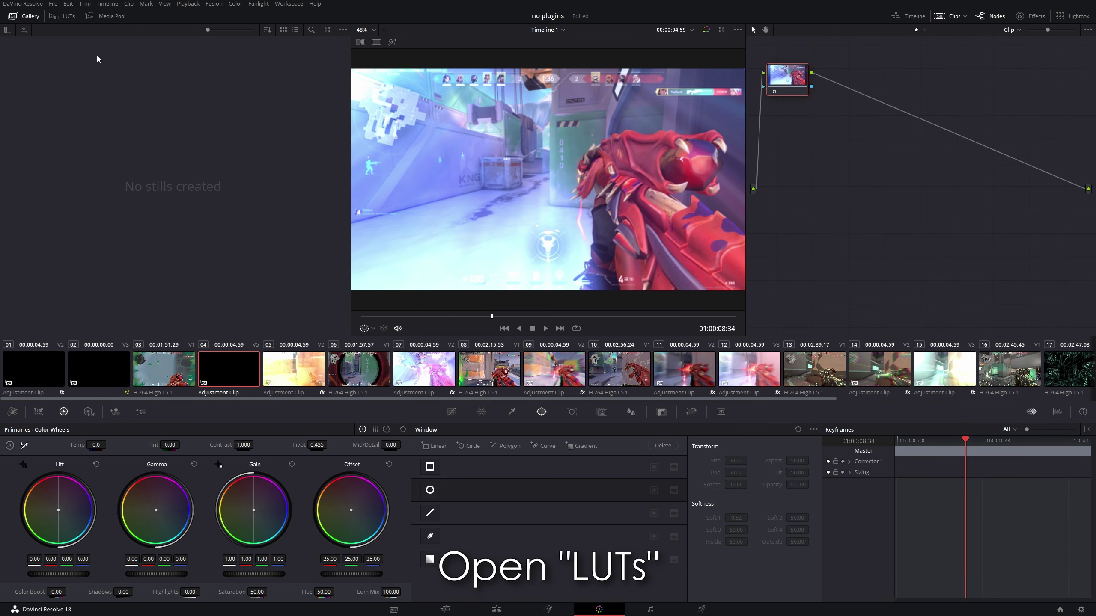
click(66, 21)
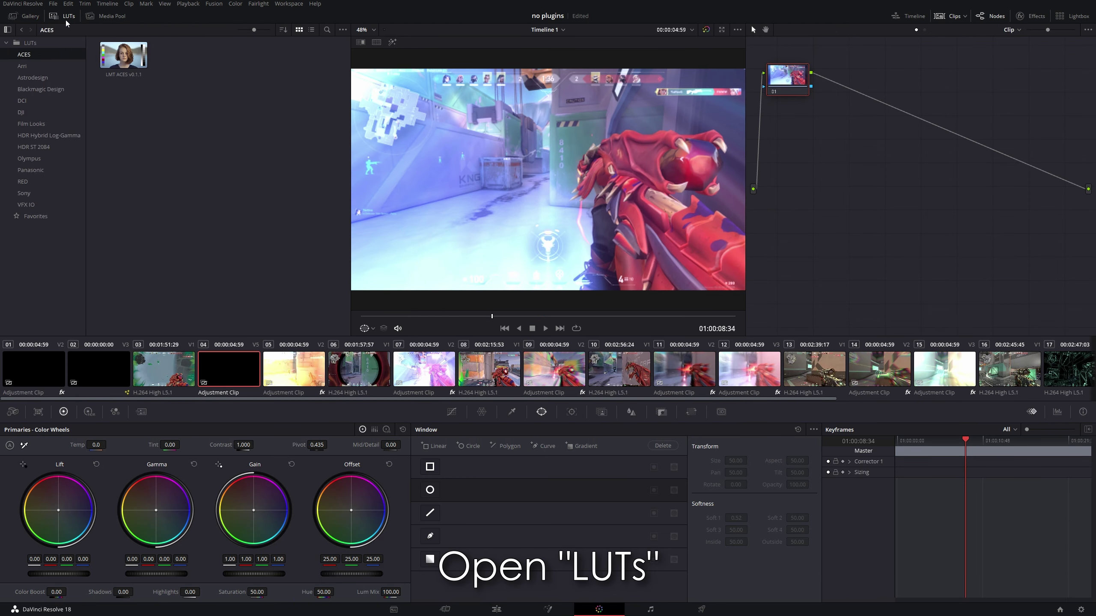
click(64, 90)
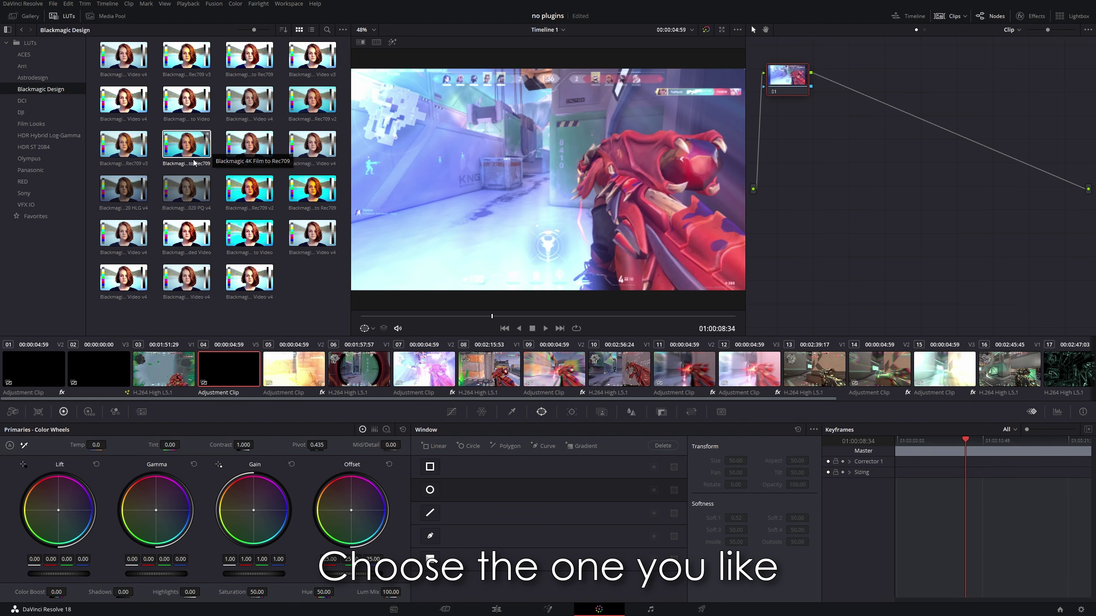
double_click(313, 107)
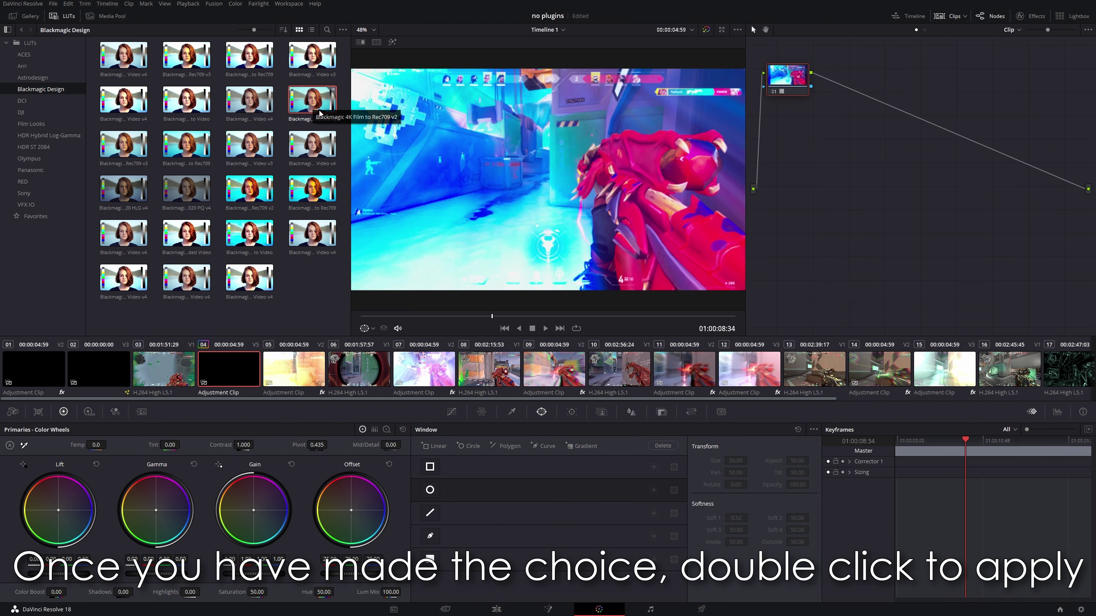
key(shift+4)
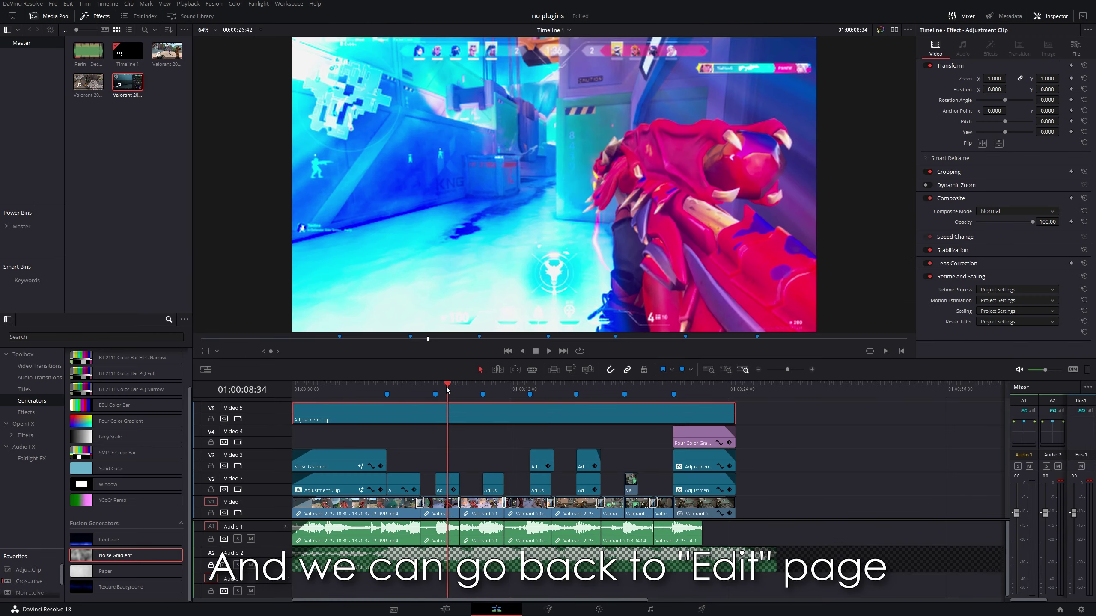
drag(446, 386, 294, 386)
key(space)
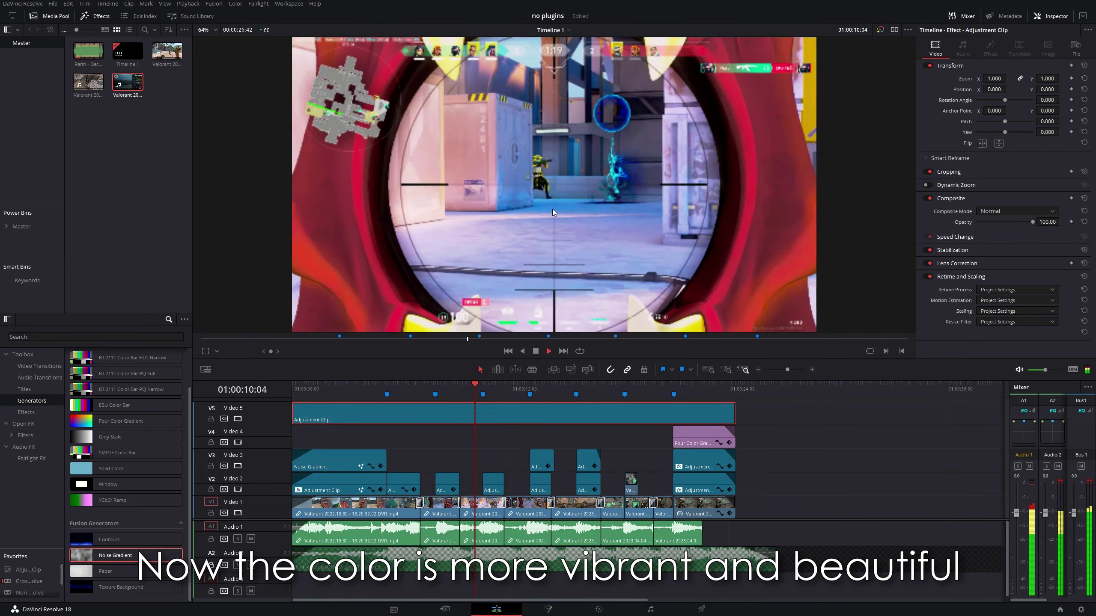
click(593, 438)
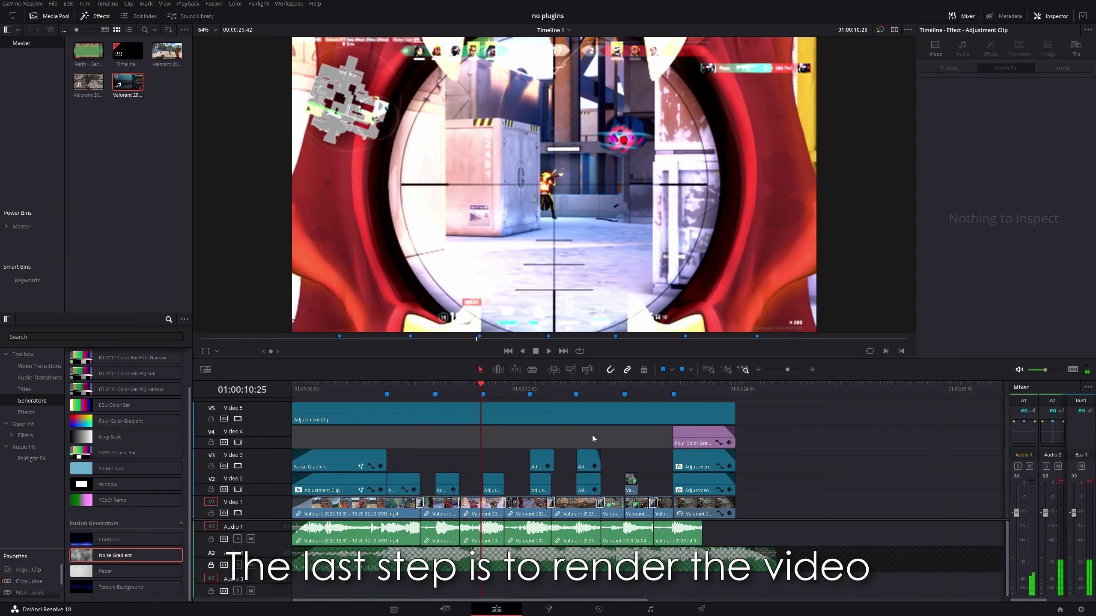
- Create a Custom Export on the Deliver page named 'montage' and browse for a save location
click(720, 614)
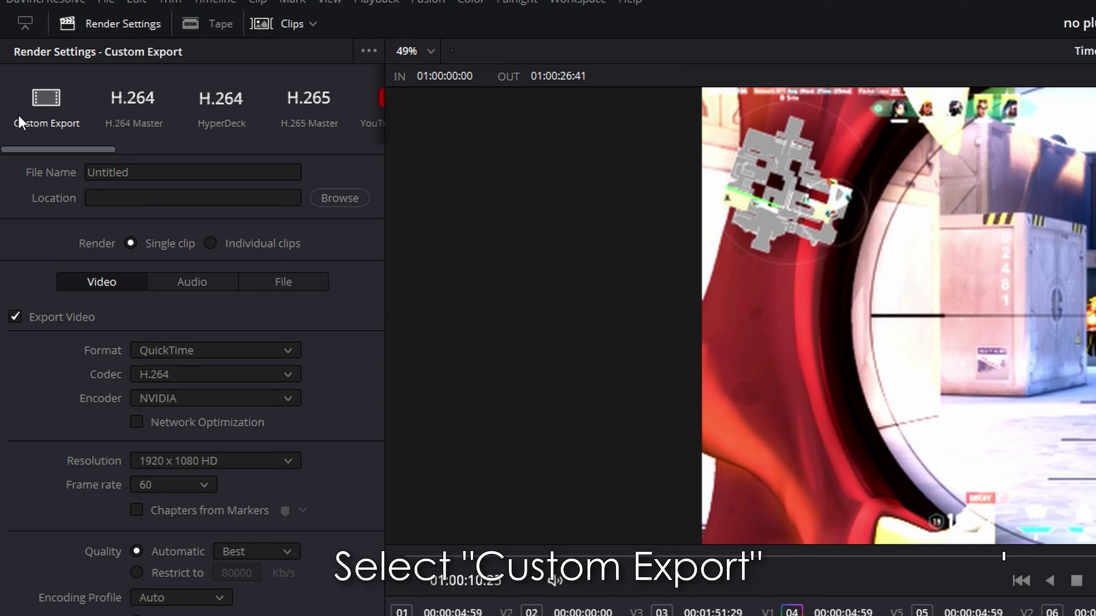
click(46, 109)
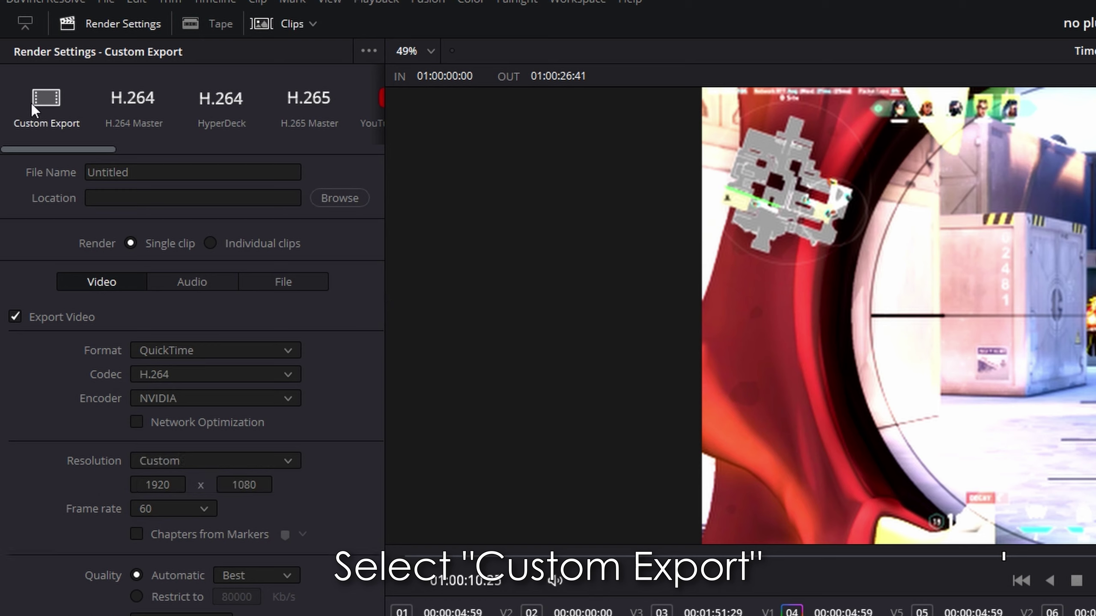
double_click(179, 172)
text(montage)
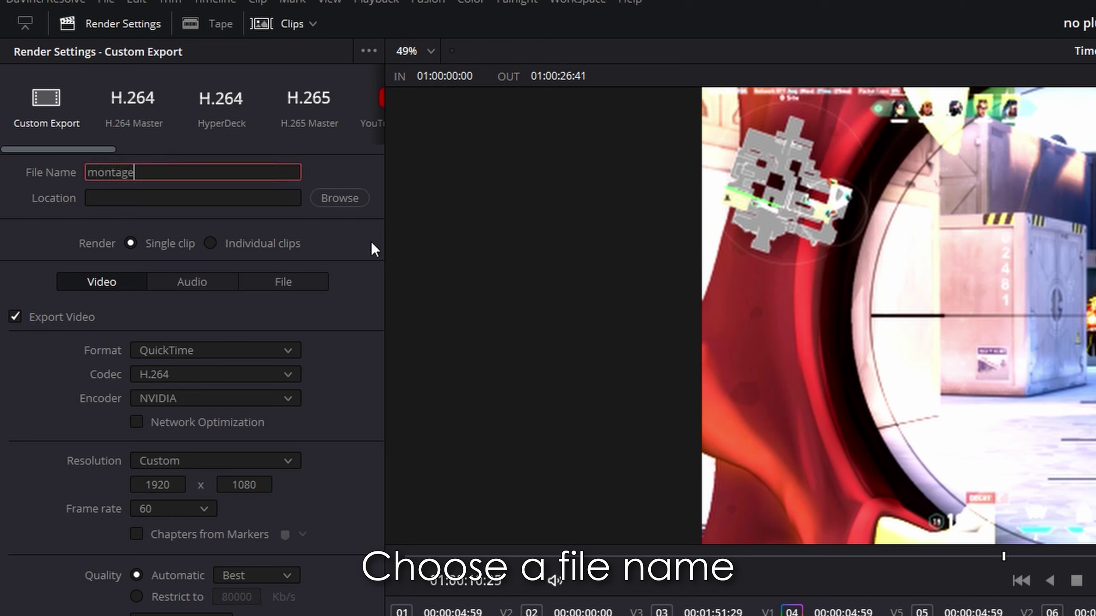
click(372, 243)
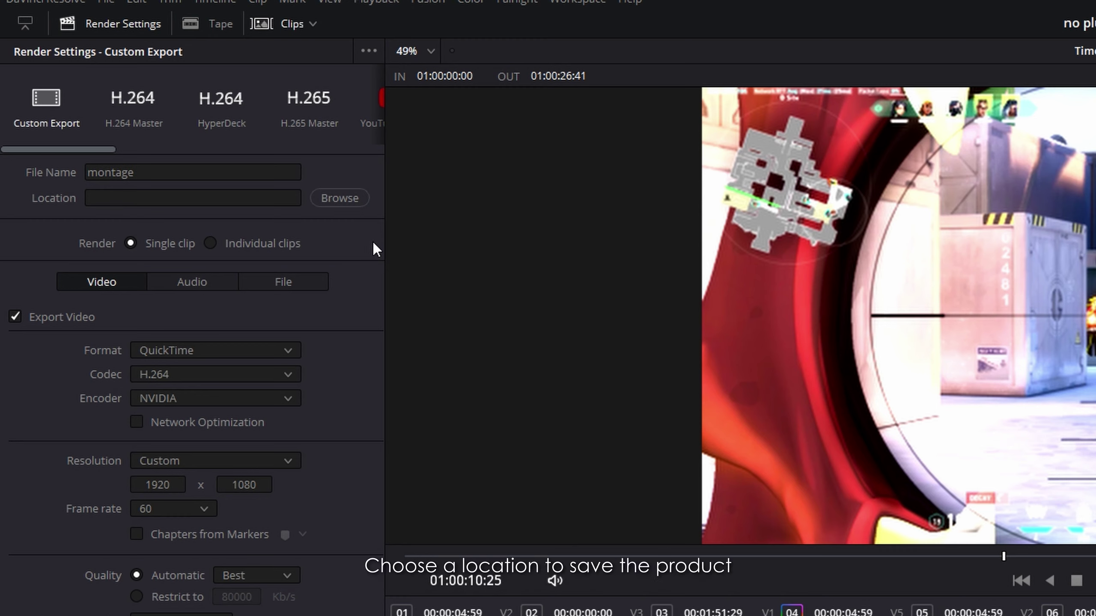
click(341, 197)
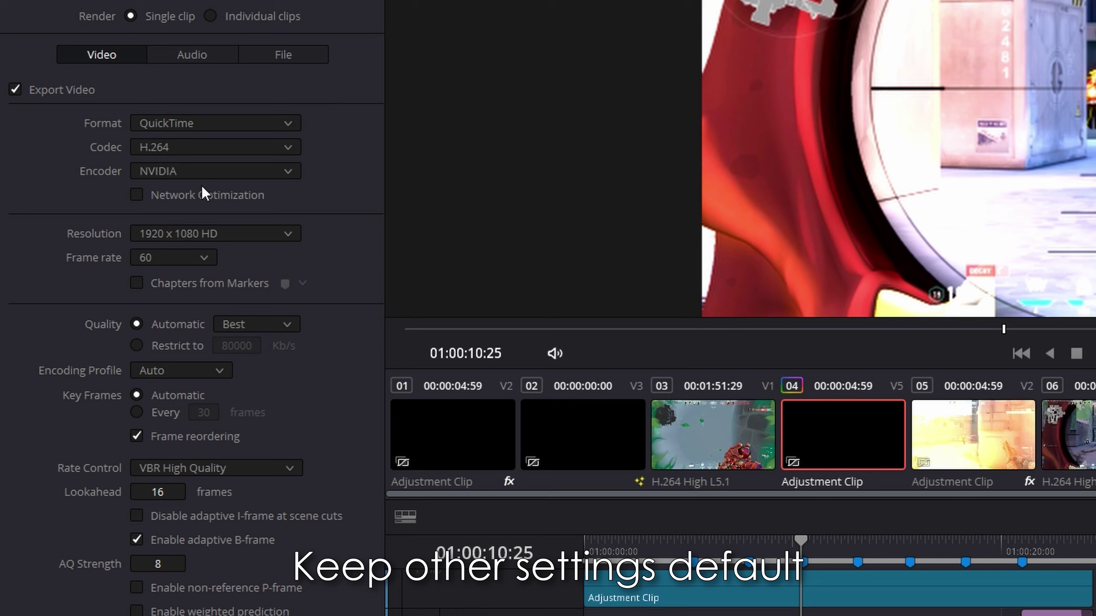
- Keep the export's video quality set to Best
click(137, 344)
click(136, 325)
click(228, 328)
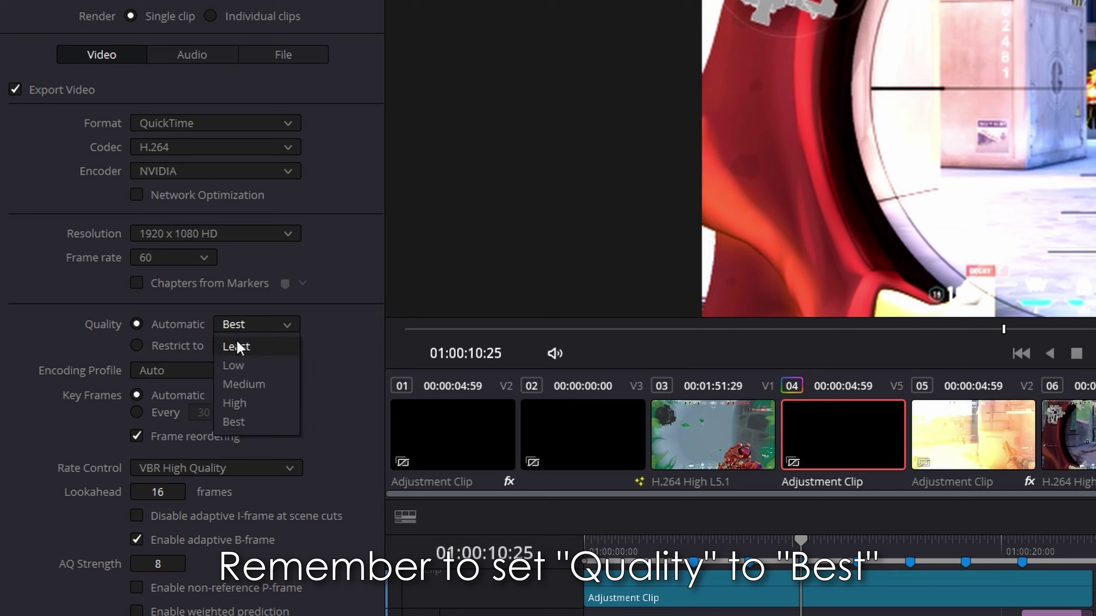
click(264, 423)
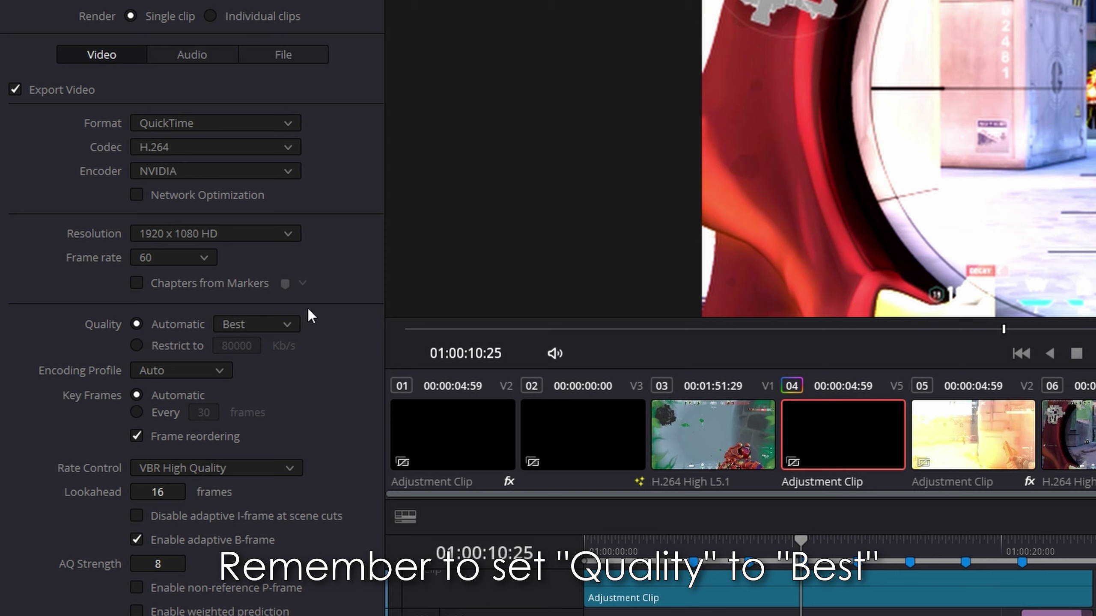
- Review the default audio settings and set the render speed to Maximum
click(209, 58)
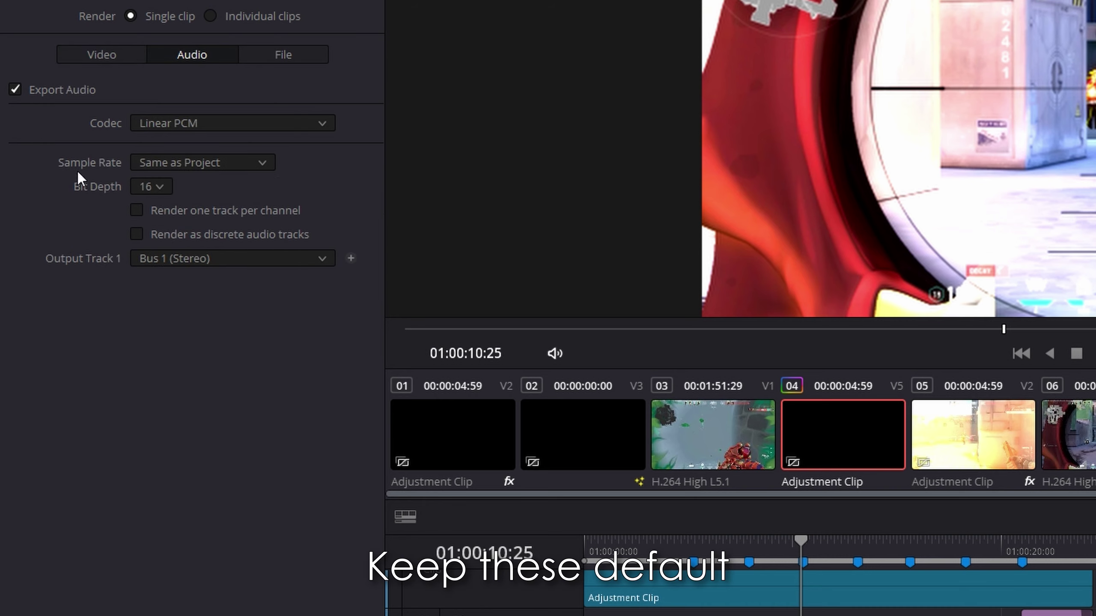
click(300, 57)
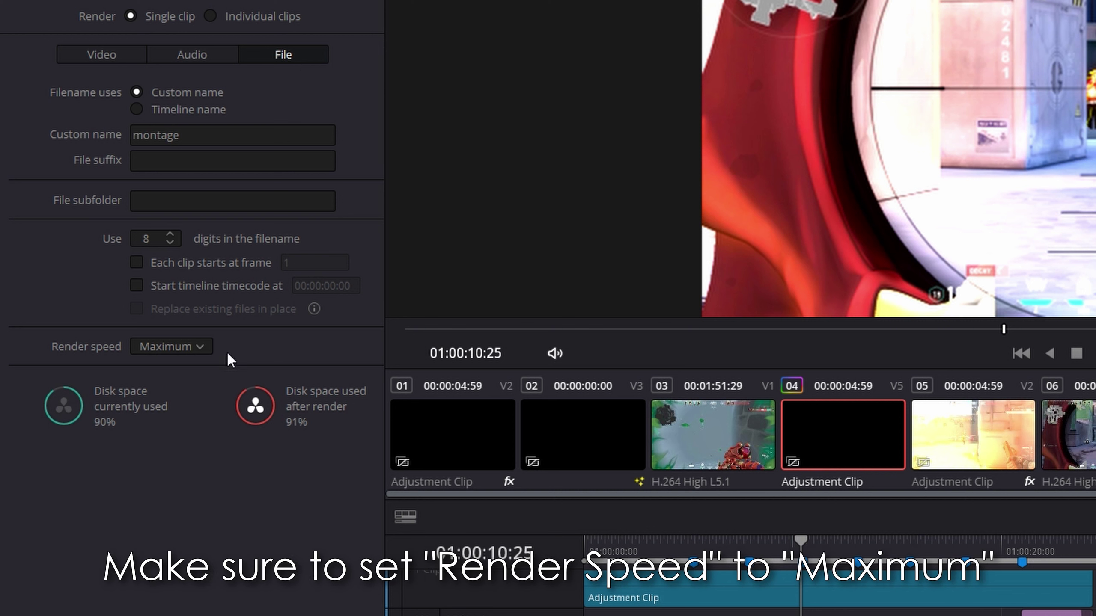
click(173, 346)
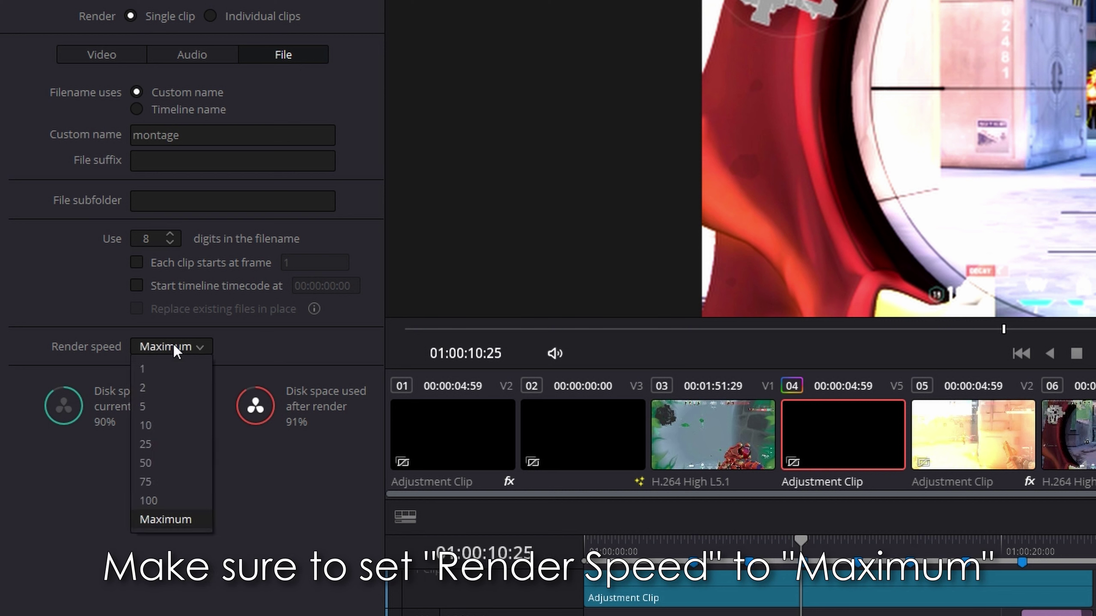
click(171, 520)
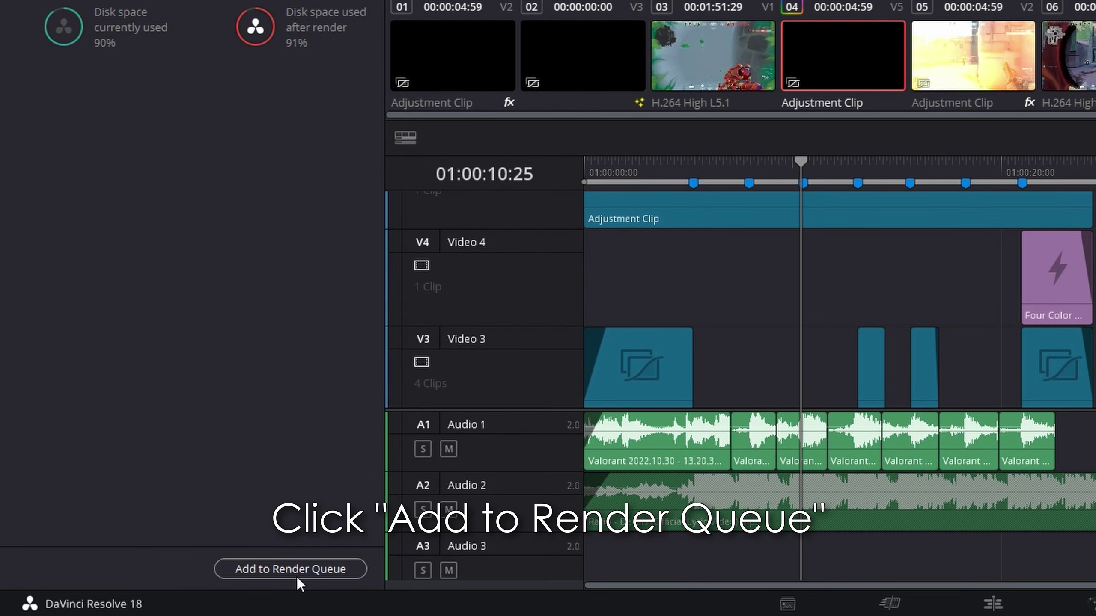
- Add the montage export to the render queue as Job 1 and render all
click(297, 577)
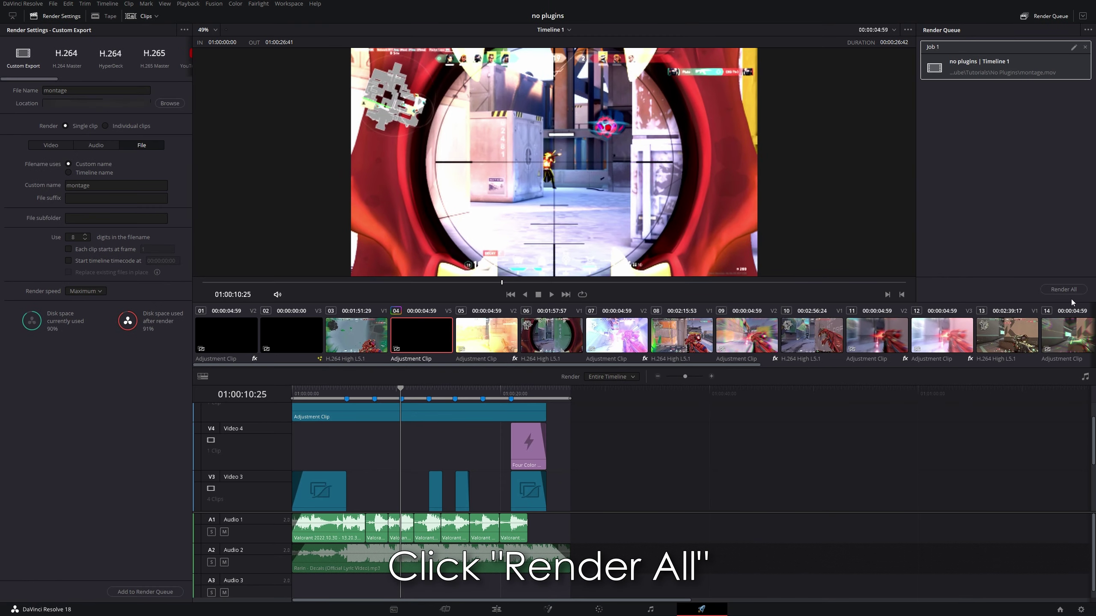
click(1070, 293)
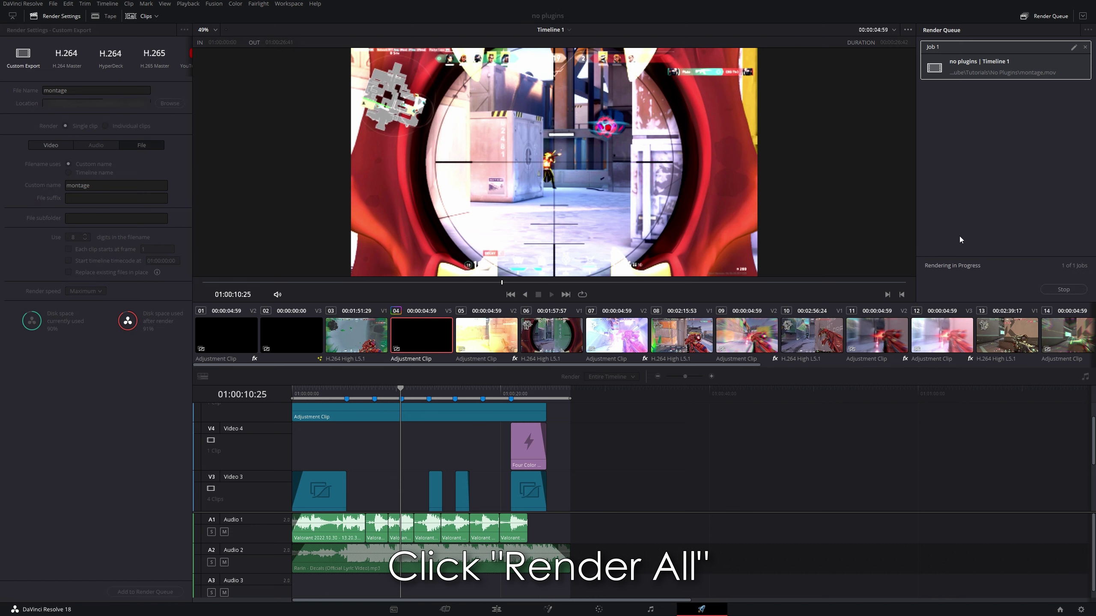